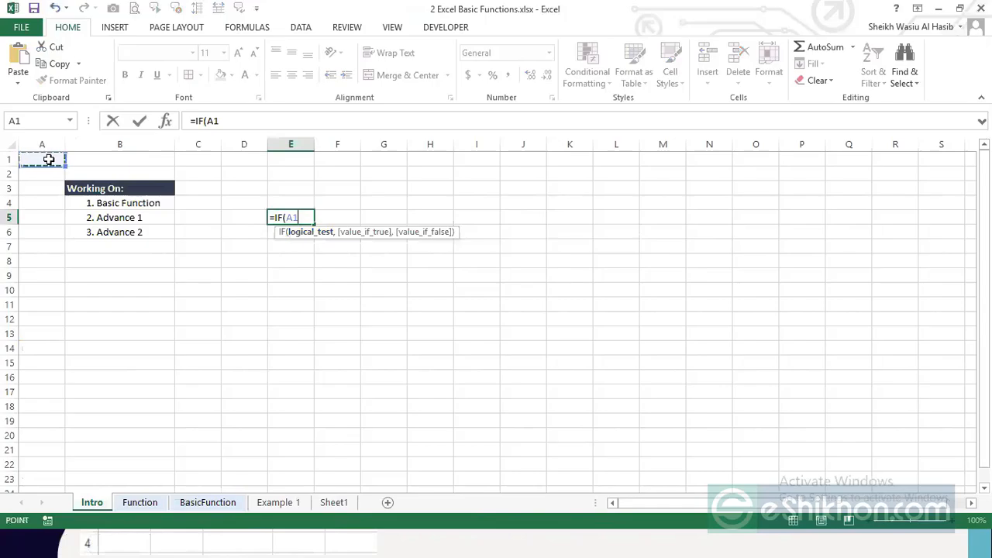
# Step: Give the IF formula in E5 the logical test A1>5 and the true result "Yes 5"
pyautogui.write('>5')
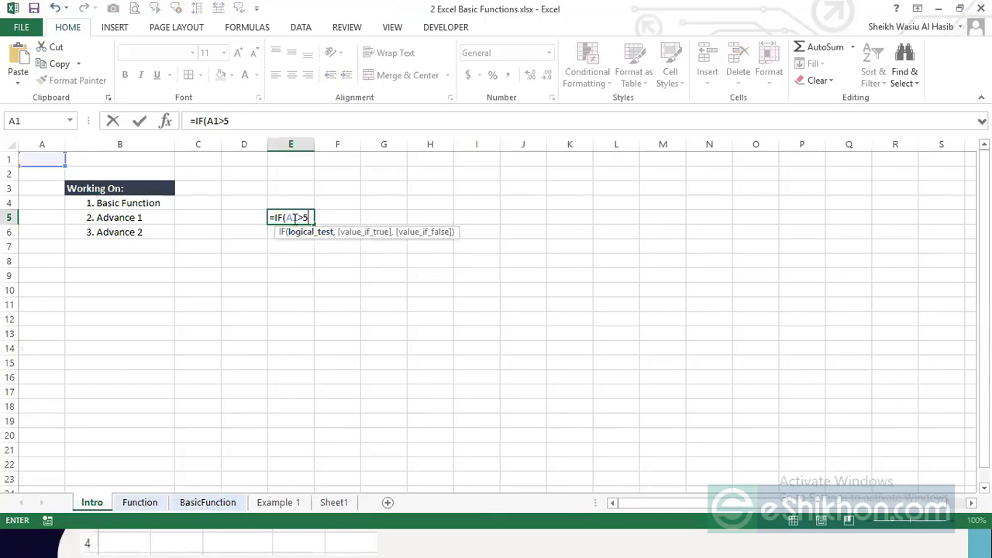
pyautogui.write(',')
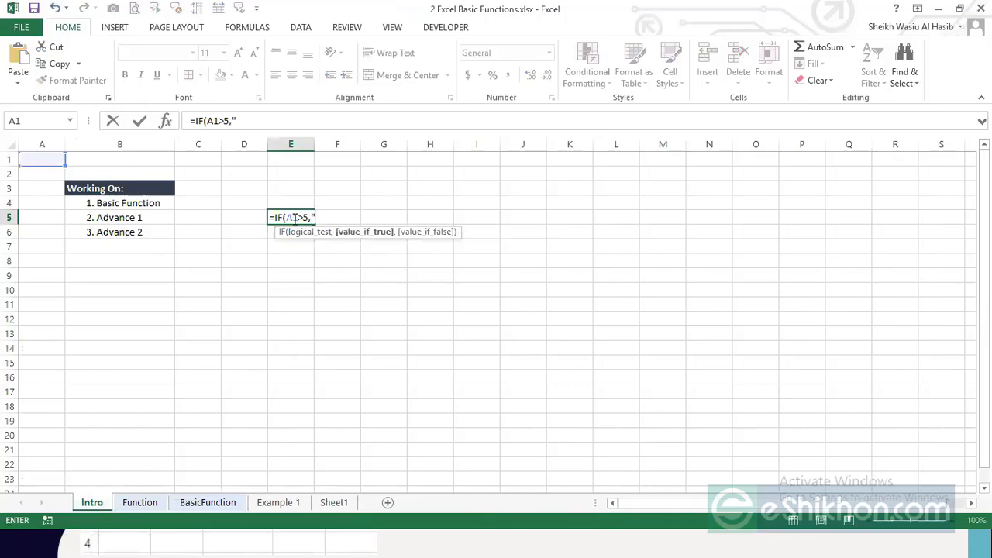
pyautogui.write('"Yes 5",')
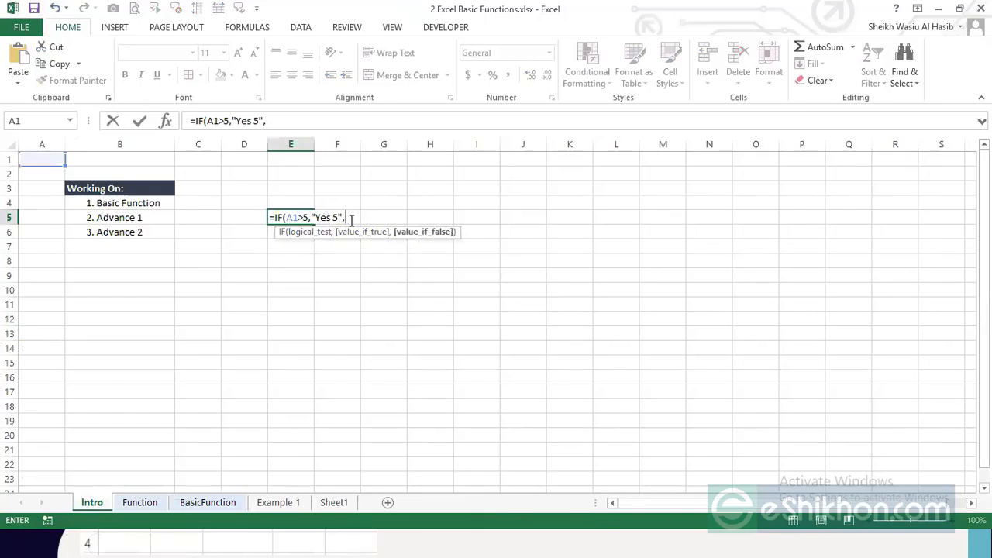
# Step: Reword the true result in the E5 formula as "Yes A1 Grater Than 5"
pyautogui.click(335, 218)
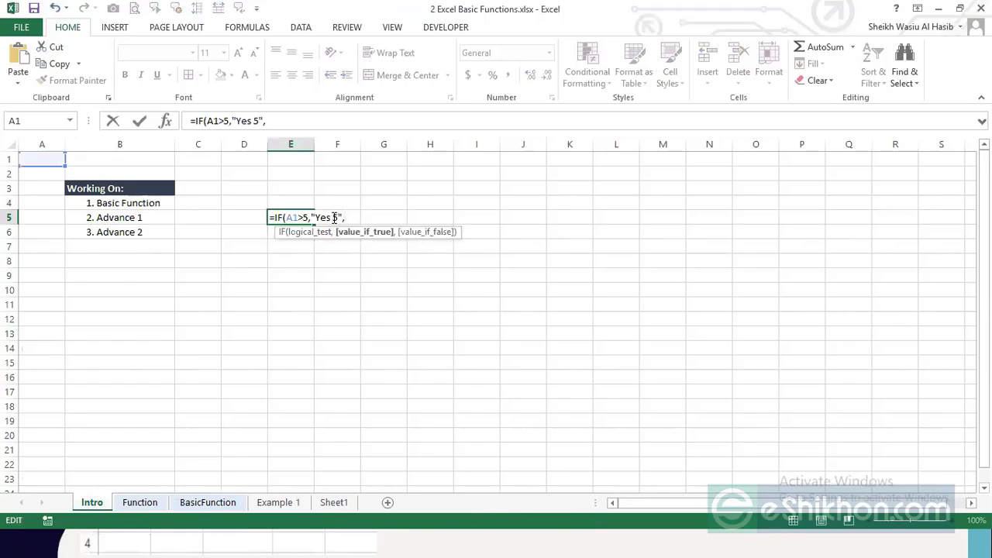
pyautogui.write('grate')
pyautogui.press('BackSpace')
pyautogui.press('BackSpace')
pyautogui.press('BackSpace')
pyautogui.press('BackSpace')
pyautogui.press('BackSpace')
pyautogui.write('A2')
pyautogui.press('BackSpace')
pyautogui.press('BackSpace')
pyautogui.write('1 Grae')
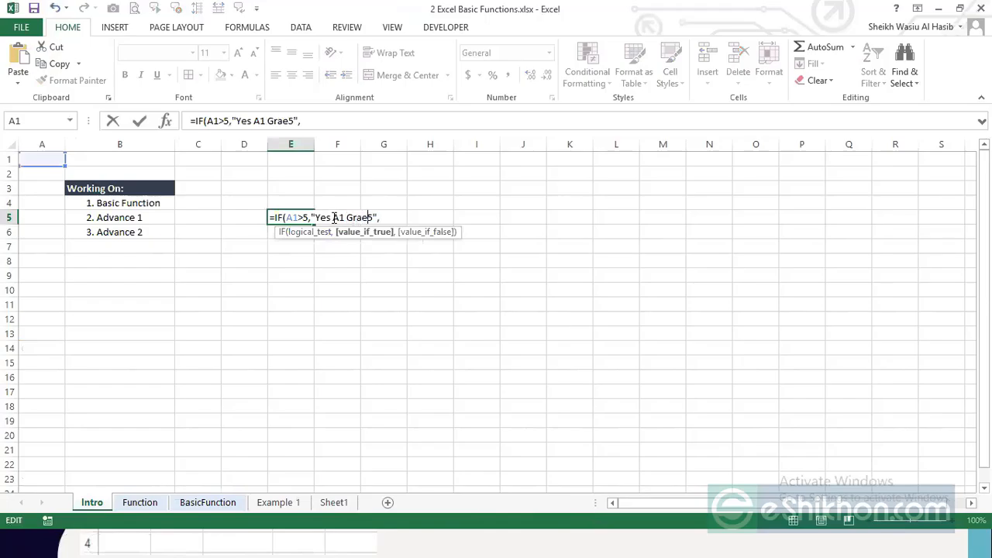
pyautogui.press('BackSpace')
pyautogui.write('ter Than')
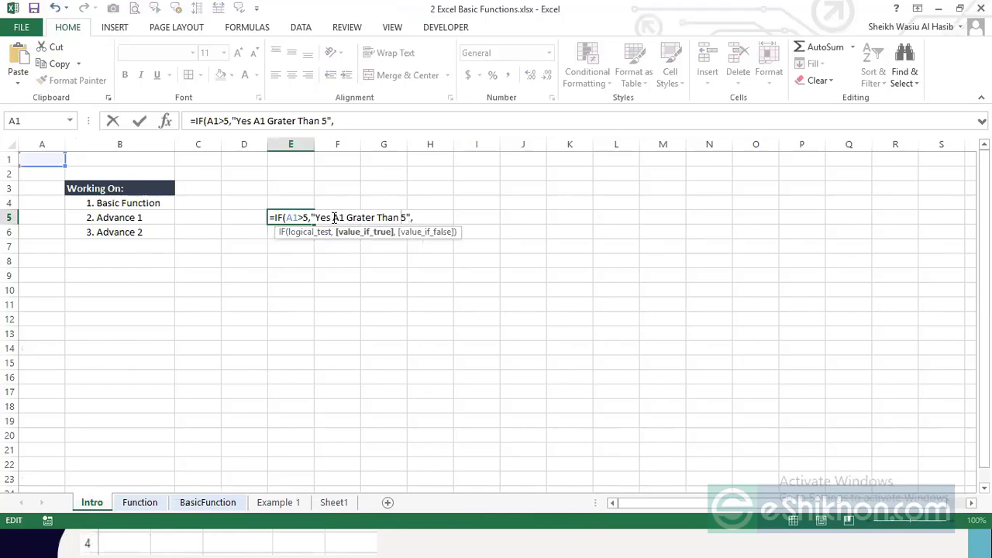
# Step: Complete the E5 formula with the false result "No A1 is less than 5" and fit column E to its contents
pyautogui.press('End')
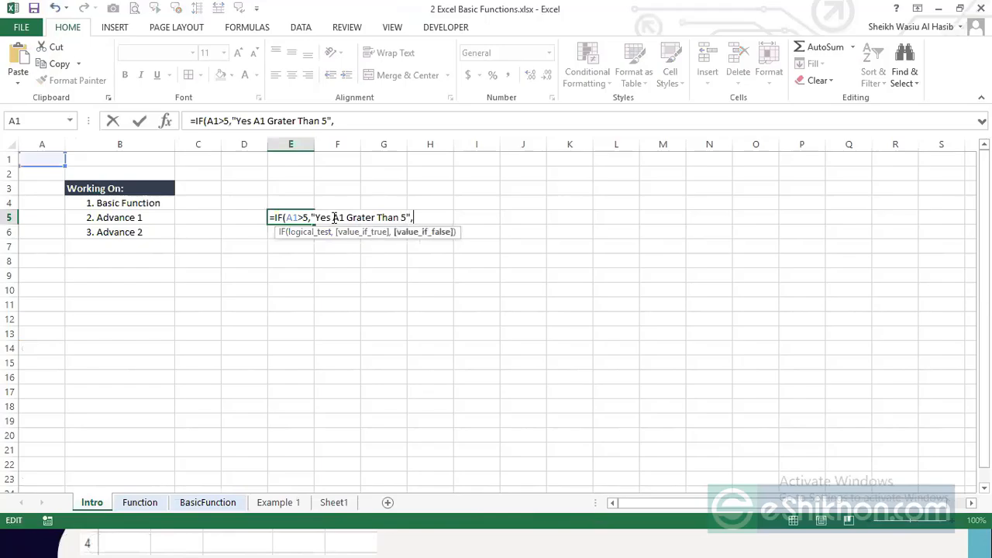
pyautogui.write('"No A1 is le')
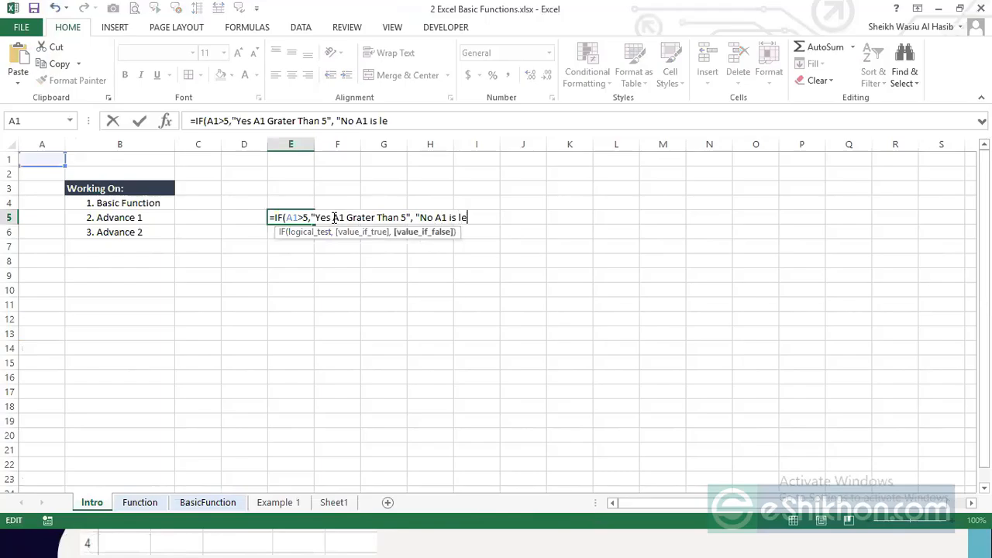
pyautogui.write('ss than 5")')
pyautogui.press('Return')
pyautogui.press('Up')
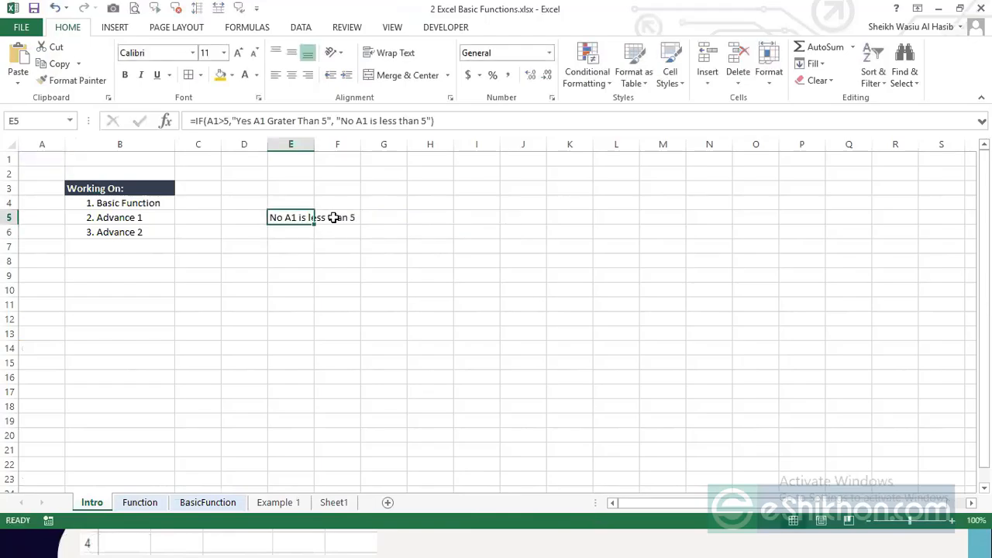
pyautogui.doubleClick(314, 144)
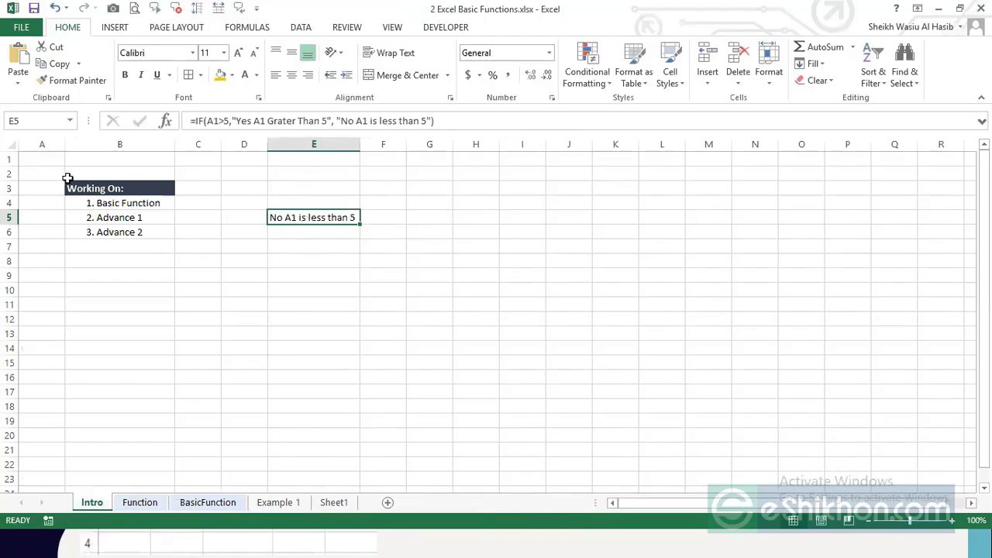
# Step: Examine the A1 reference in the E5 IF formula and the content of cell A1 that it tests
pyautogui.click(212, 121)
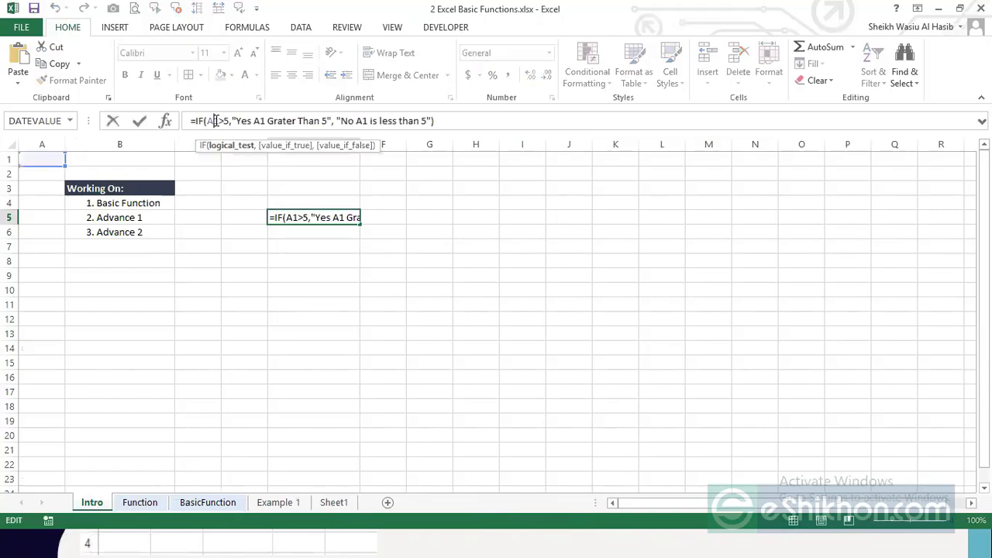
pyautogui.press('Return')
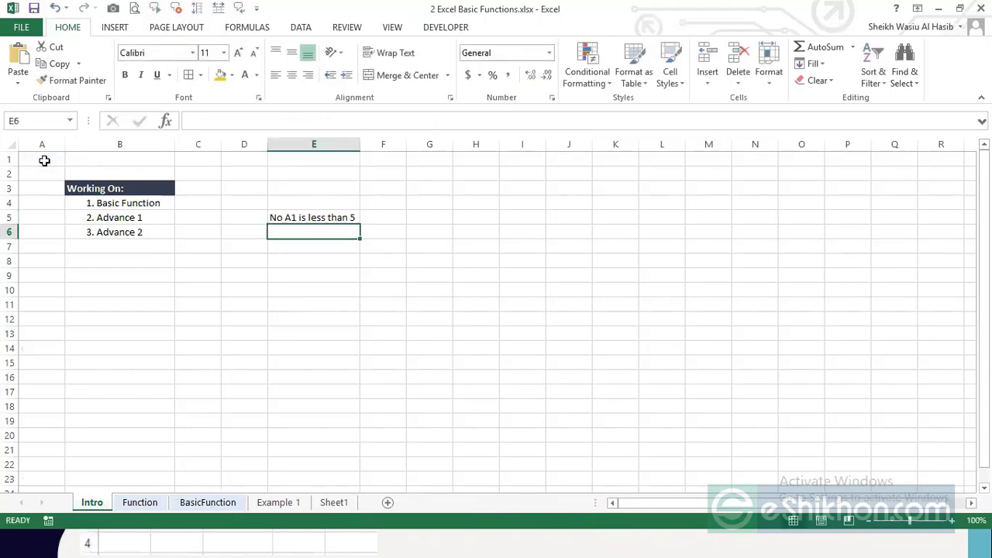
pyautogui.press('Up')
pyautogui.click(44, 161)
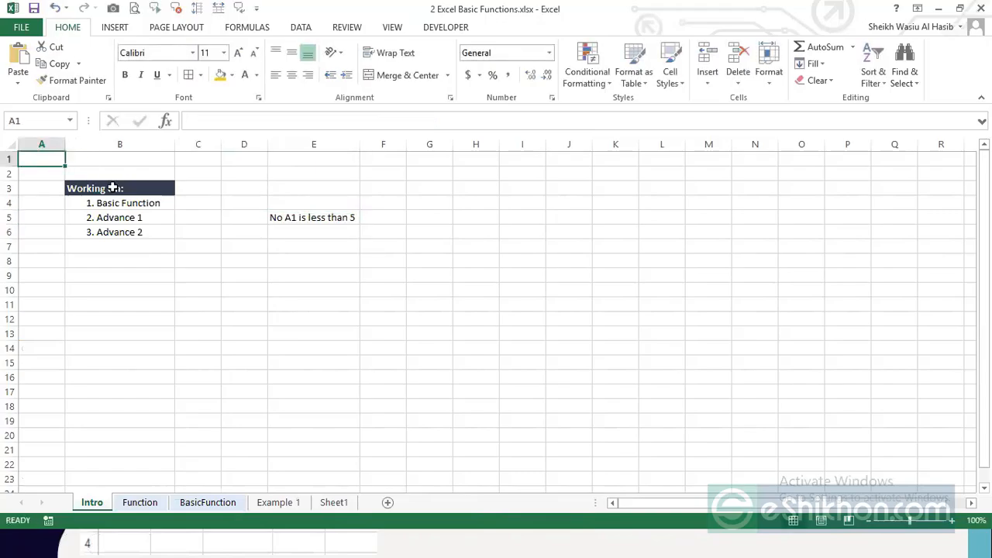
pyautogui.click(274, 316)
pyautogui.click(295, 217)
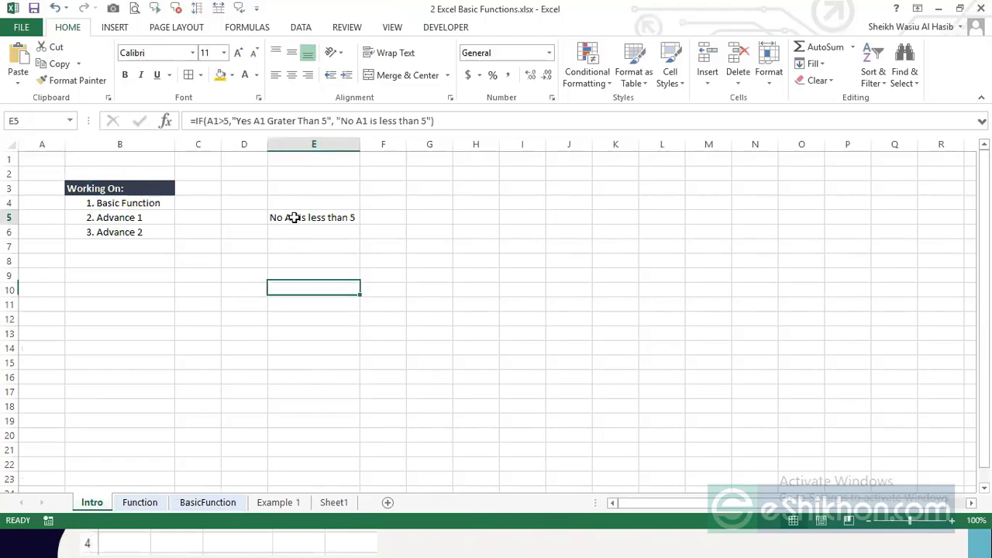
pyautogui.click(223, 124)
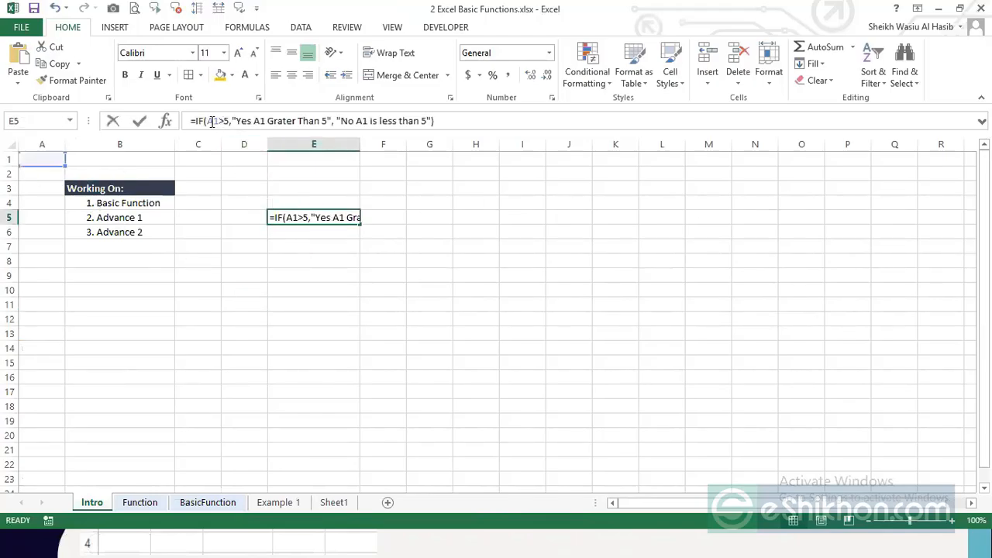
pyautogui.press('Return')
# Step: Enter the formula =A1 in E6 to display the value of cell A1
pyautogui.write('=')
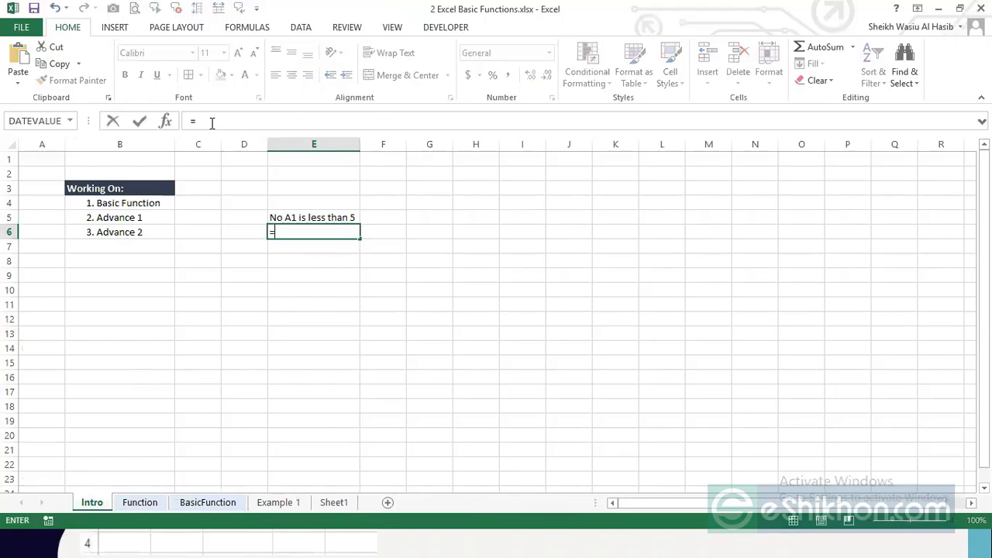
pyautogui.click(57, 158)
pyautogui.press('Return')
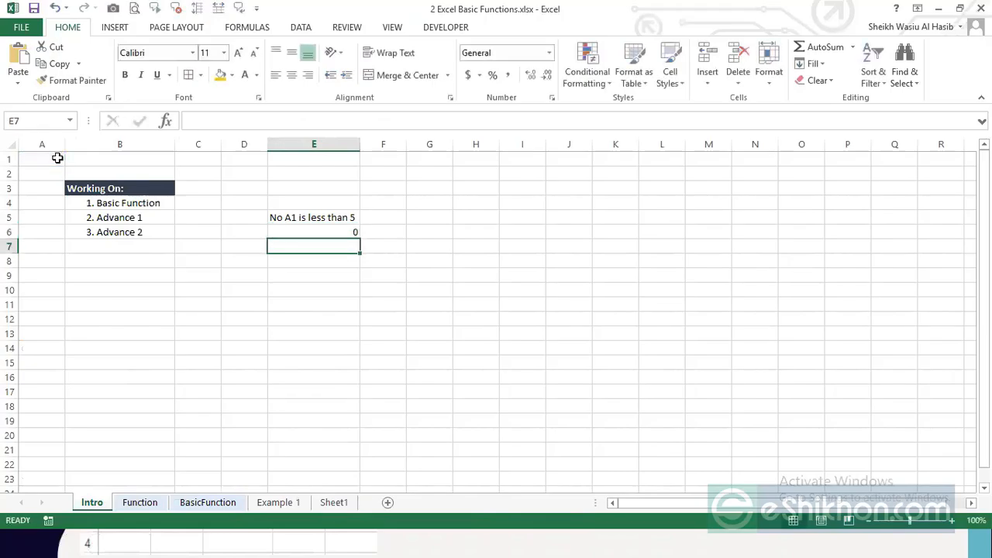
pyautogui.press('Up')
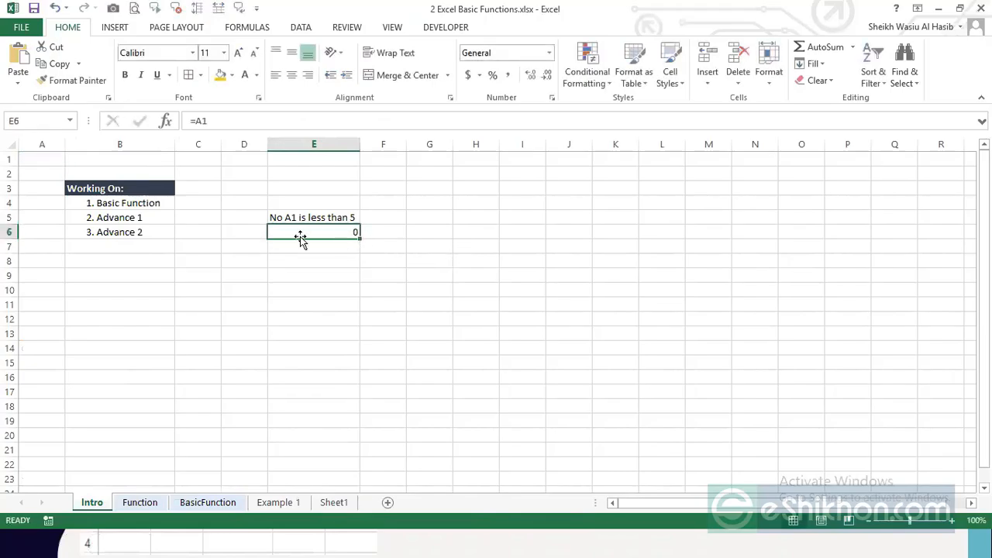
# Step: Enter 2 in cell A1 to test the IF formula in E5
pyautogui.click(284, 213)
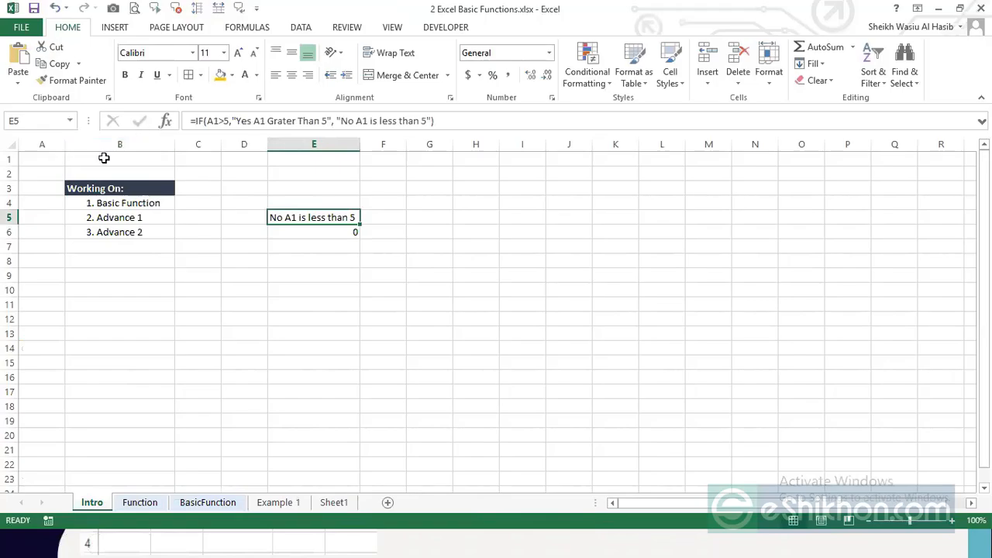
pyautogui.click(32, 159)
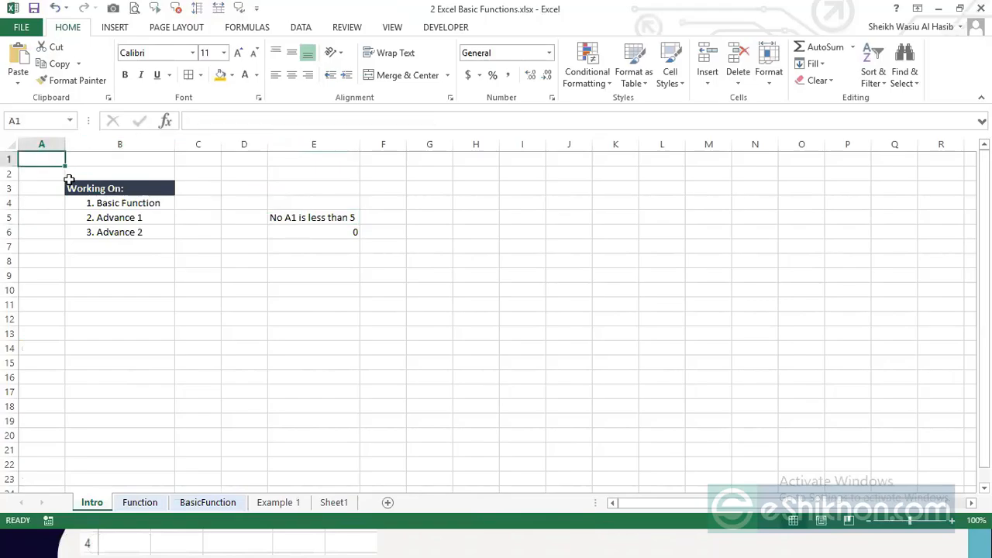
pyautogui.write('2')
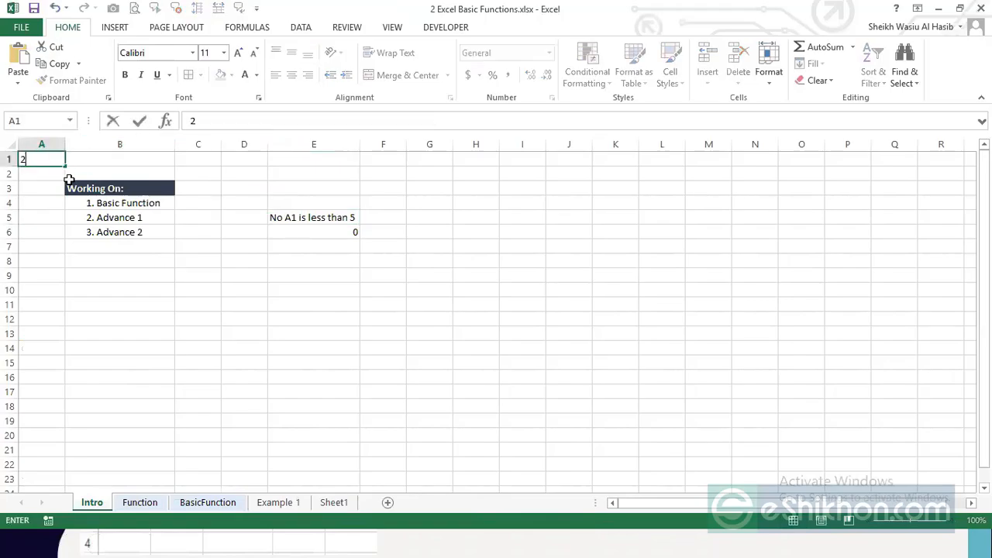
pyautogui.press('Return')
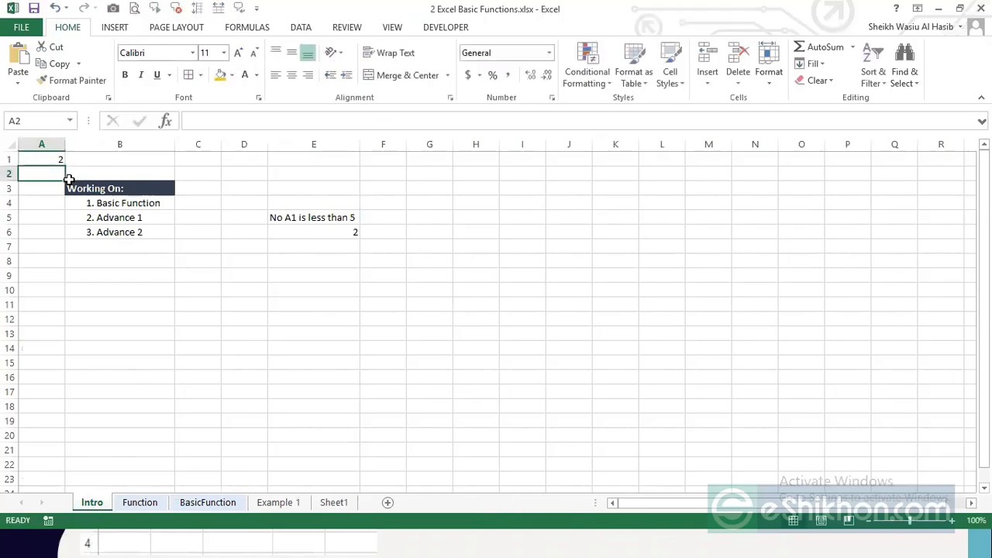
# Step: Review the E5 formula's logical test, and try the values 5 and 6 in A1, checking the result in E5
pyautogui.click(319, 230)
pyautogui.click(304, 215)
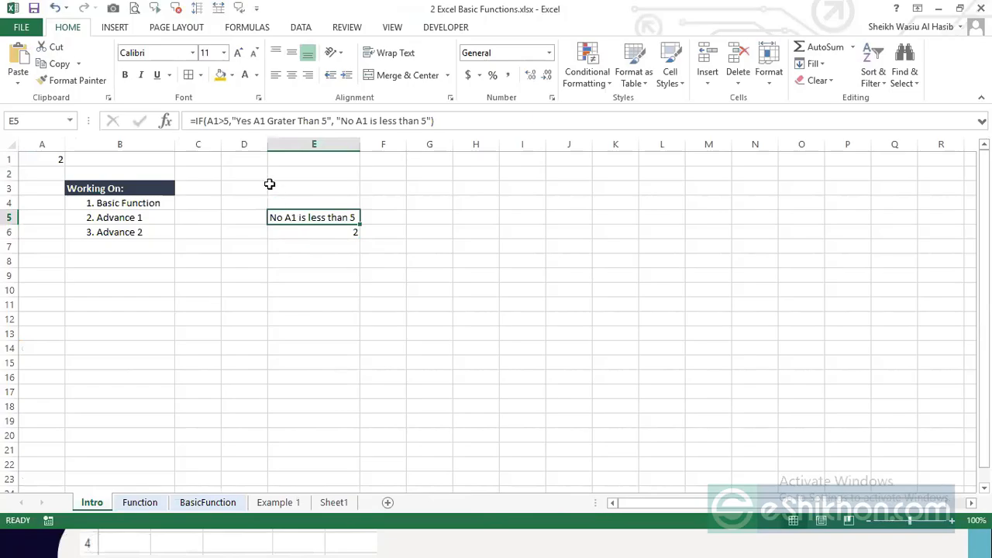
pyautogui.click(212, 121)
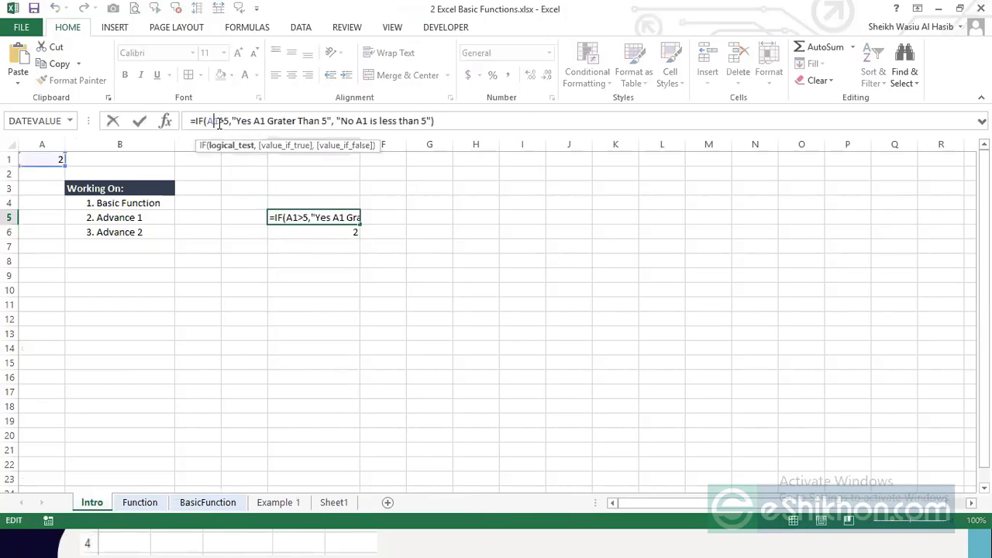
pyautogui.press('Escape')
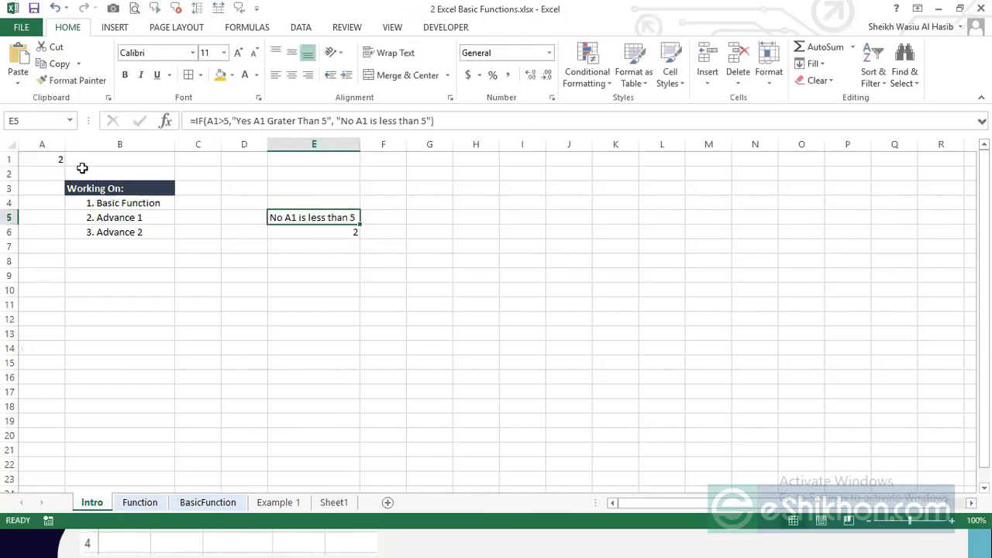
pyautogui.click(57, 159)
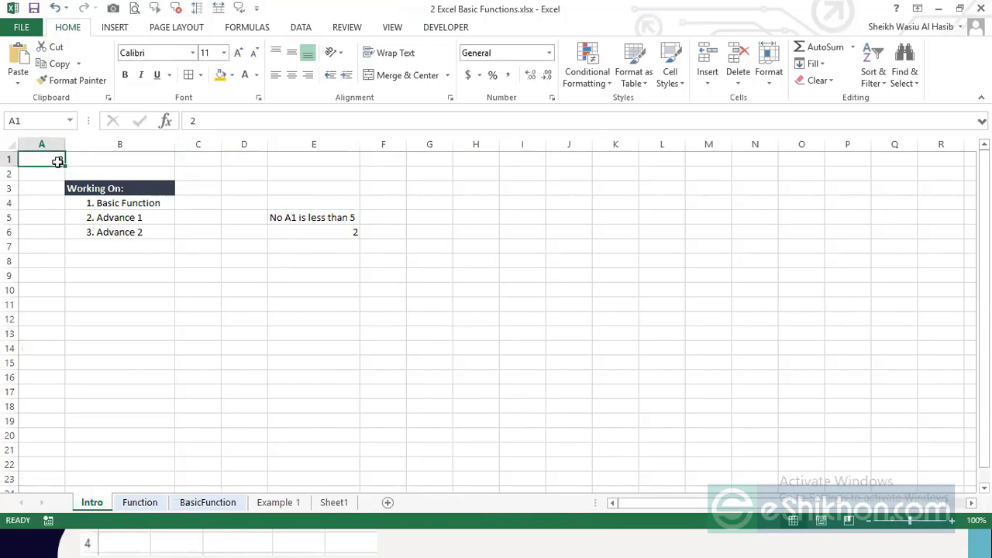
pyautogui.write('5')
pyautogui.press('Return')
pyautogui.click(57, 161)
pyautogui.write('6')
pyautogui.press('Return')
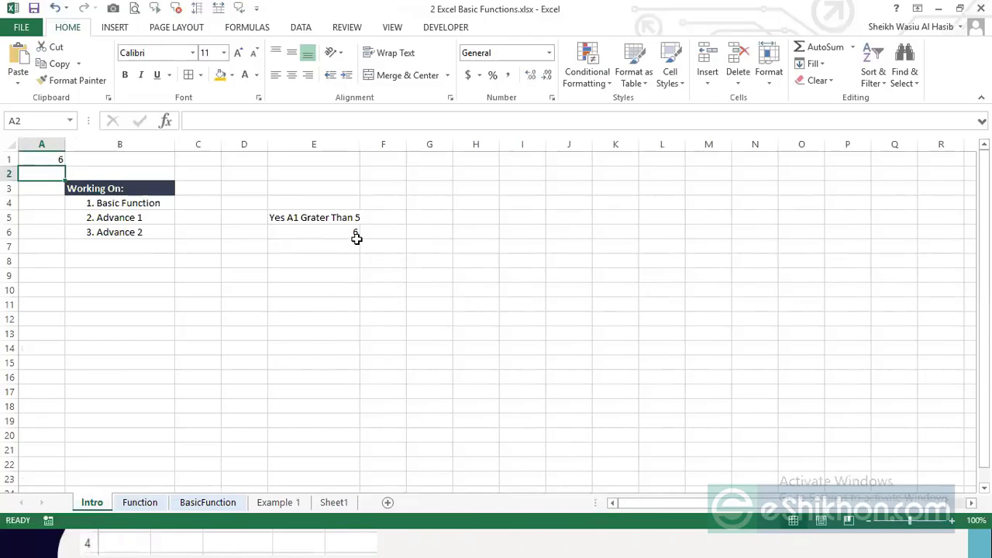
pyautogui.click(320, 218)
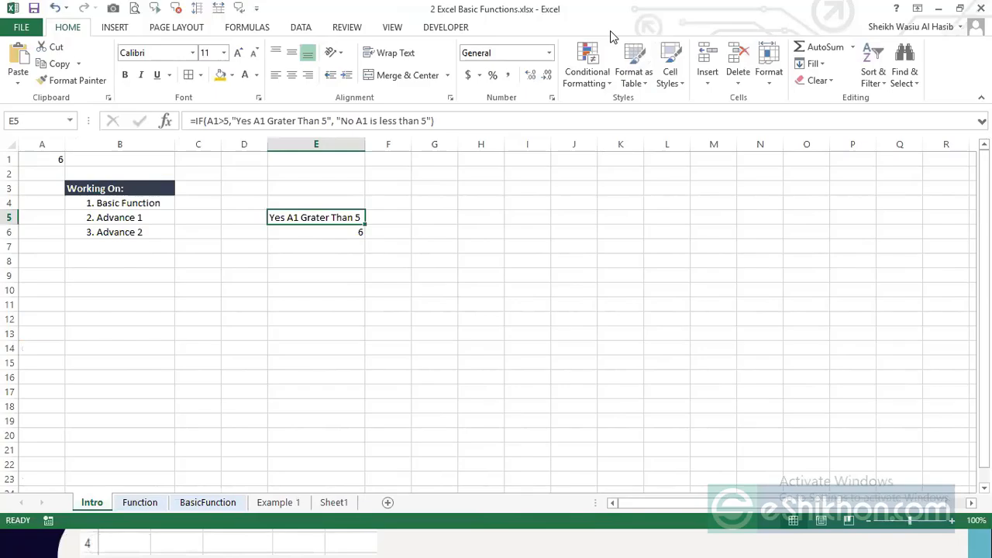
# Step: Clear the demonstration formulas from cells E5:E6
pyautogui.hotkey('alt', 'Tab')
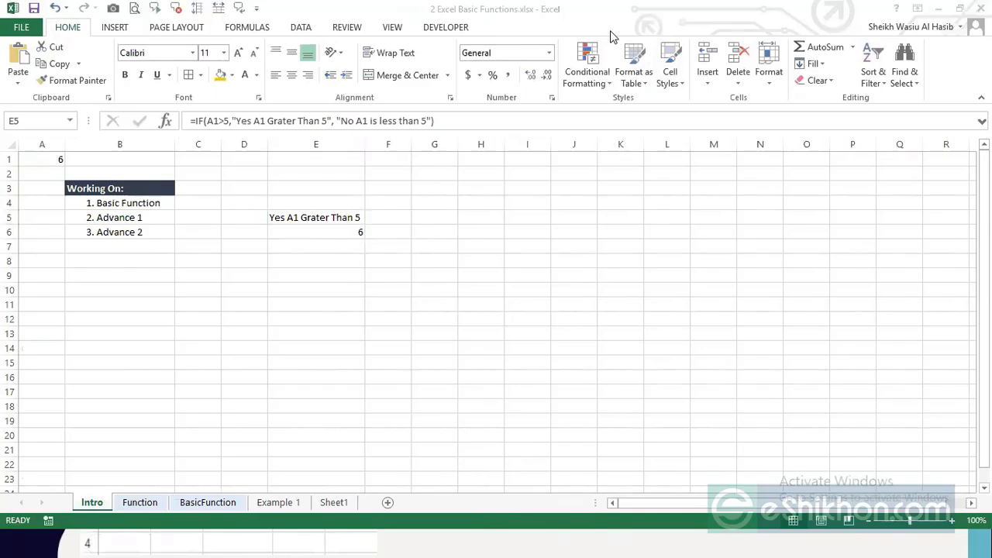
pyautogui.hotkey('alt', 'Tab')
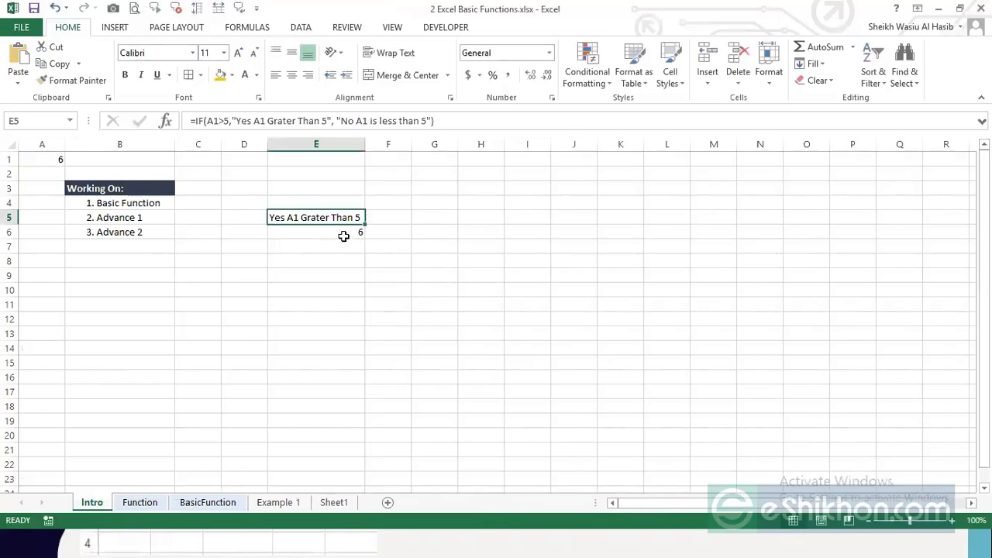
pyautogui.moveTo(346, 217); pyautogui.dragTo(346, 232)
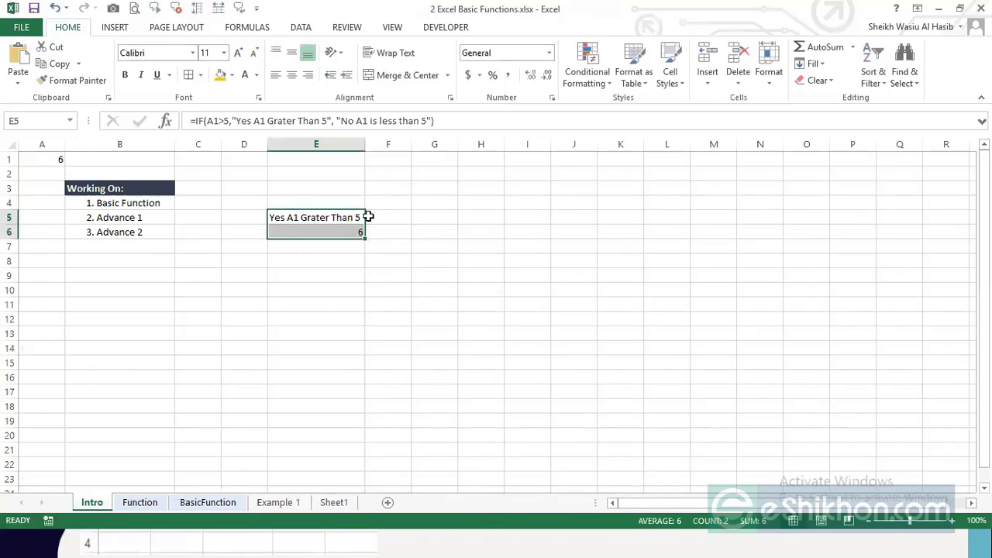
pyautogui.press('Delete')
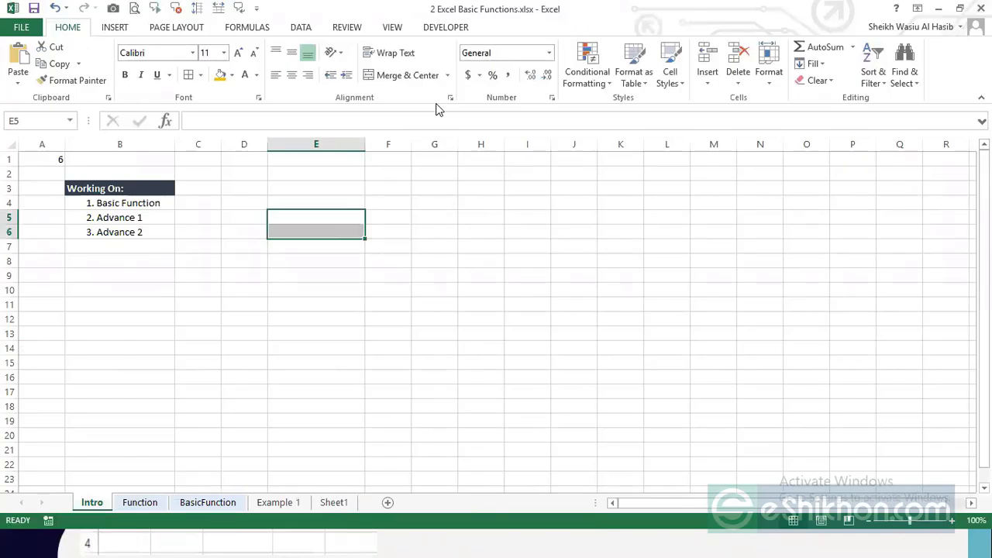
pyautogui.hotkey('alt', 'Tab')
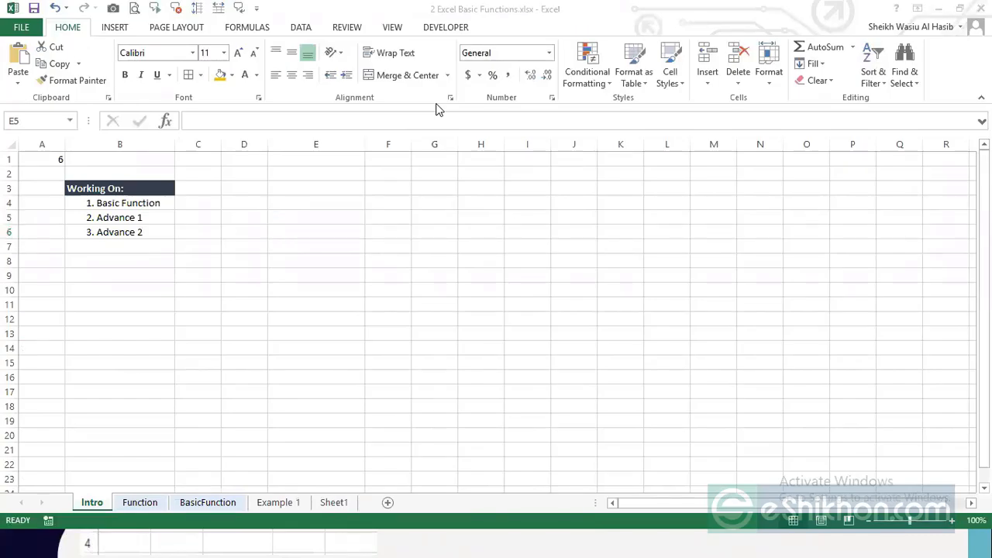
pyautogui.click(140, 502)
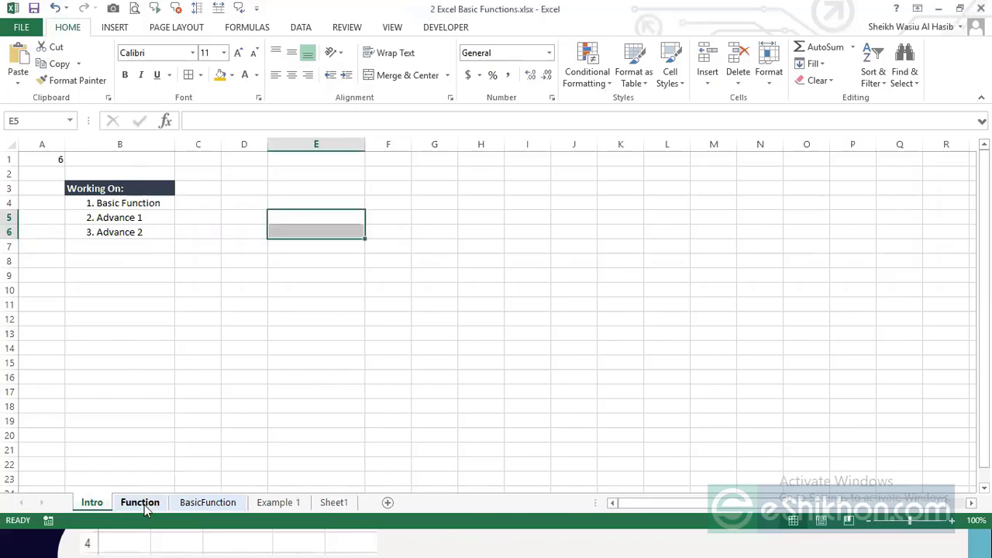
pyautogui.click(193, 333)
pyautogui.click(285, 292)
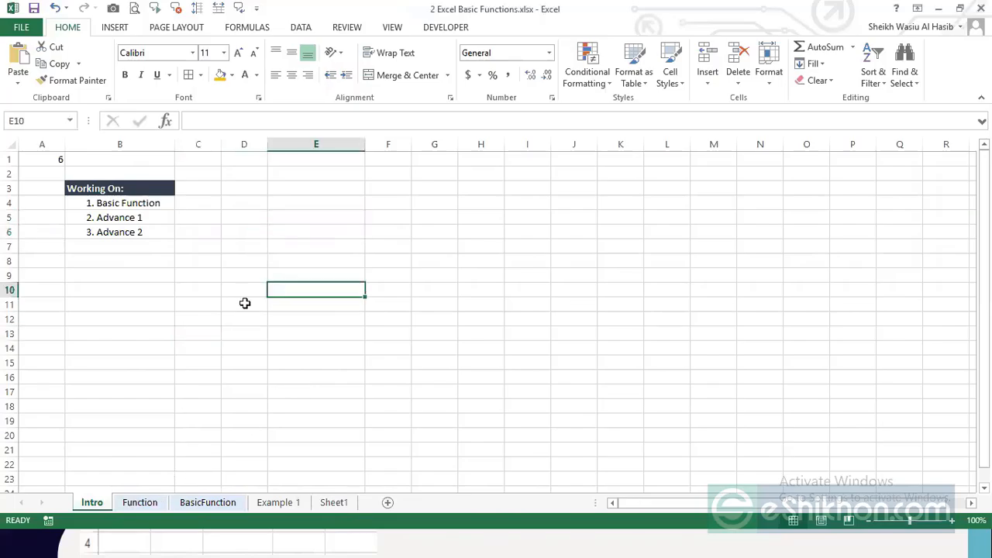
# Step: Open the Function sheet and review the Basic function list with its UPPER and Status columns
pyautogui.click(169, 324)
pyautogui.click(159, 241)
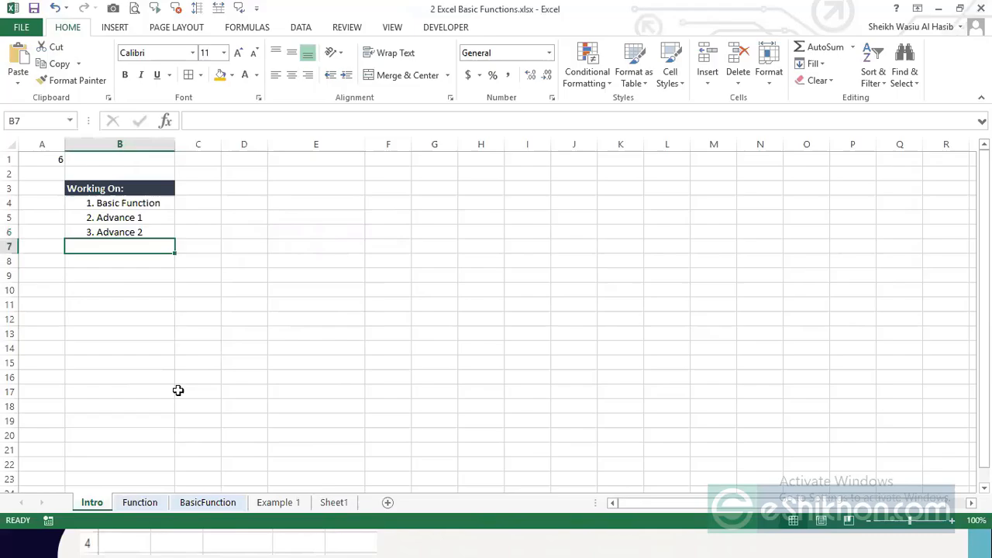
pyautogui.click(140, 502)
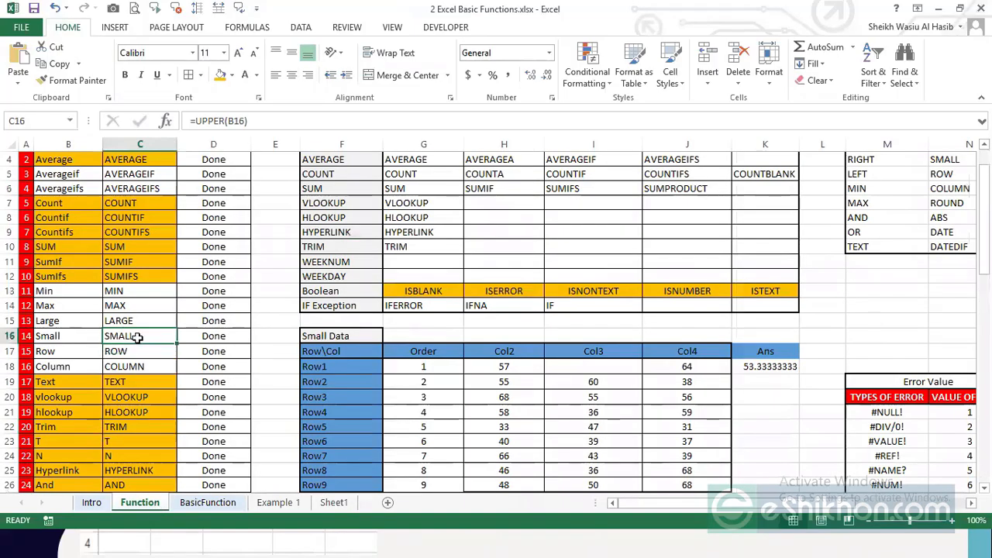
pyautogui.scroll(2, 138, 337)
pyautogui.click(195, 256)
pyautogui.scroll(-2, 177, 341)
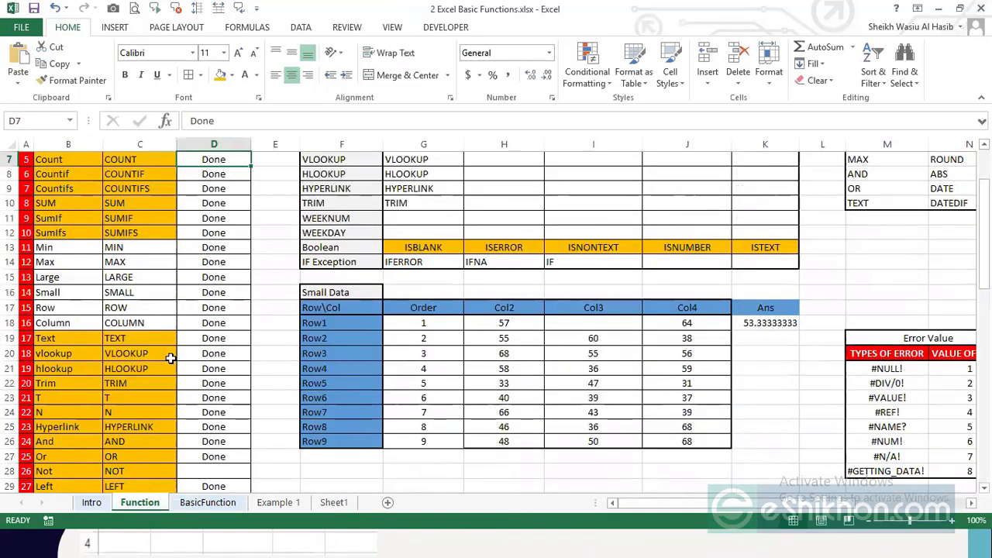
pyautogui.scroll(2, 178, 336)
pyautogui.click(155, 277)
pyautogui.click(155, 249)
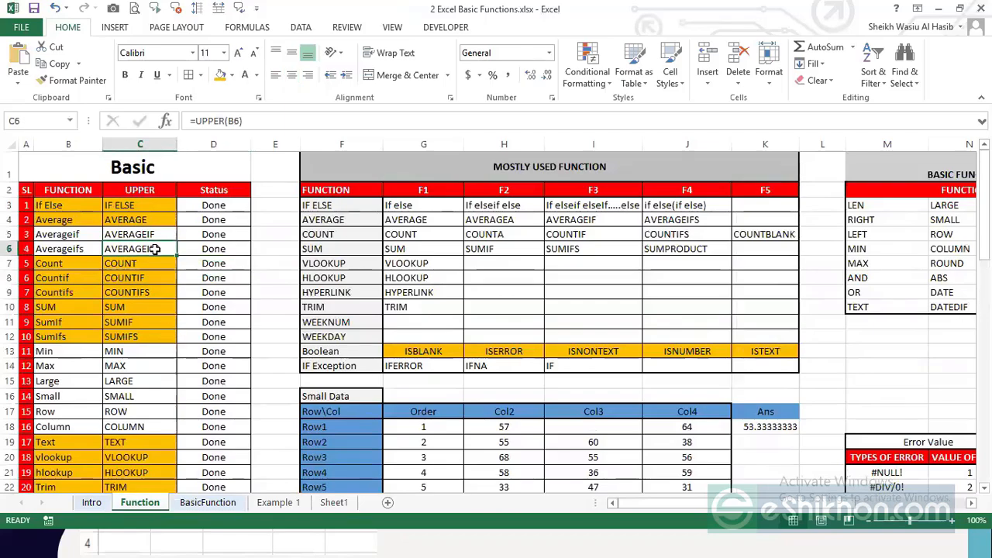
pyautogui.click(144, 217)
pyautogui.click(142, 231)
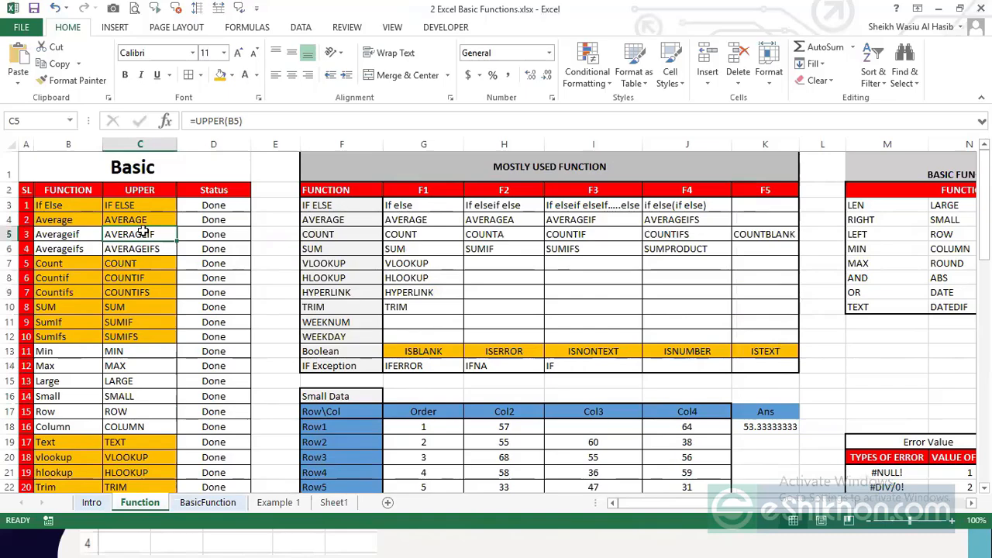
pyautogui.click(249, 279)
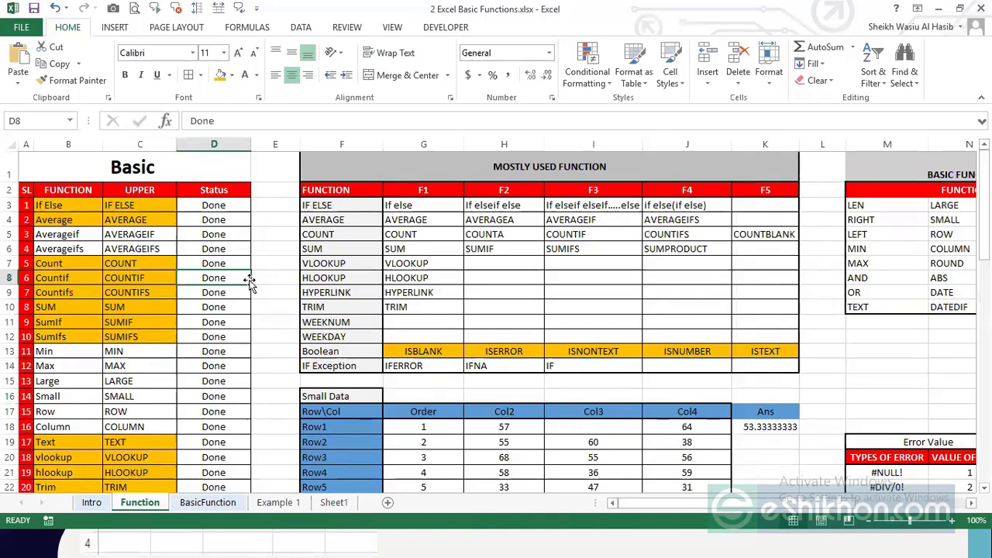
# Step: Clear the entries in F7:H14 of the Mostly Used Function table and undo the deletion
pyautogui.moveTo(345, 263); pyautogui.dragTo(542, 365)
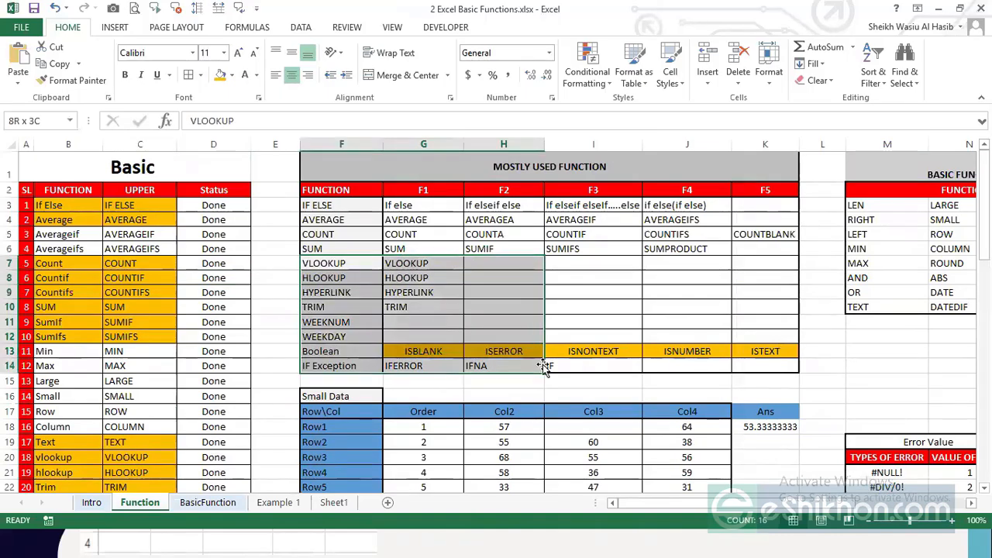
pyautogui.press('Delete')
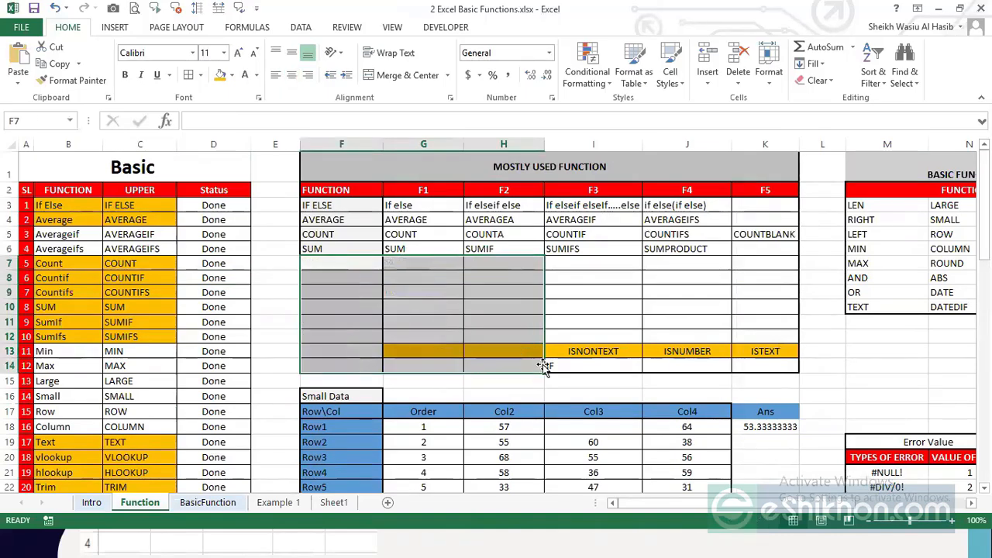
pyautogui.click(624, 294)
pyautogui.hotkey('ctrl', 'z')
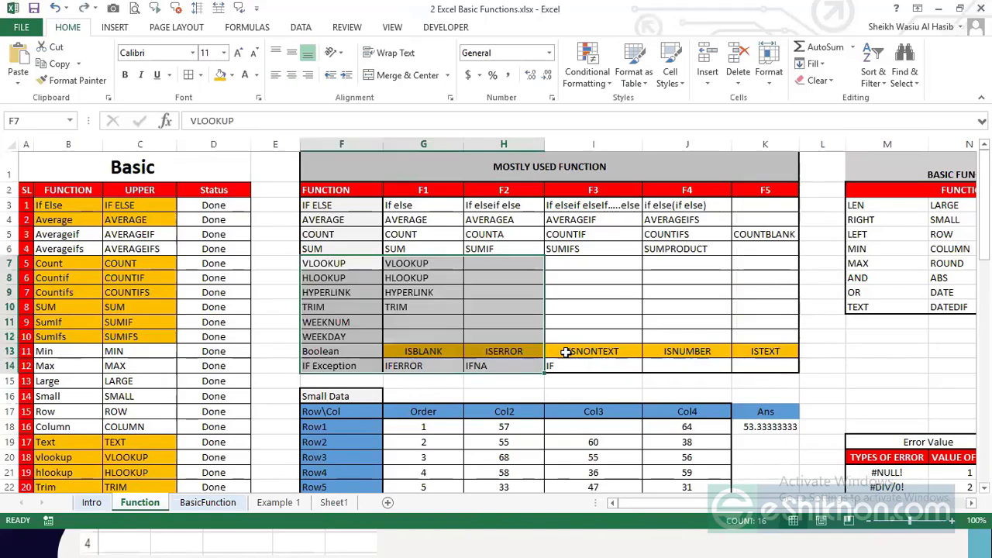
# Step: Examine the COUNT through IF Exception rows of the Mostly Used Function table, including the VLOOKUP and HLOOKUP entries
pyautogui.moveTo(341, 265); pyautogui.dragTo(522, 363)
pyautogui.click(618, 310)
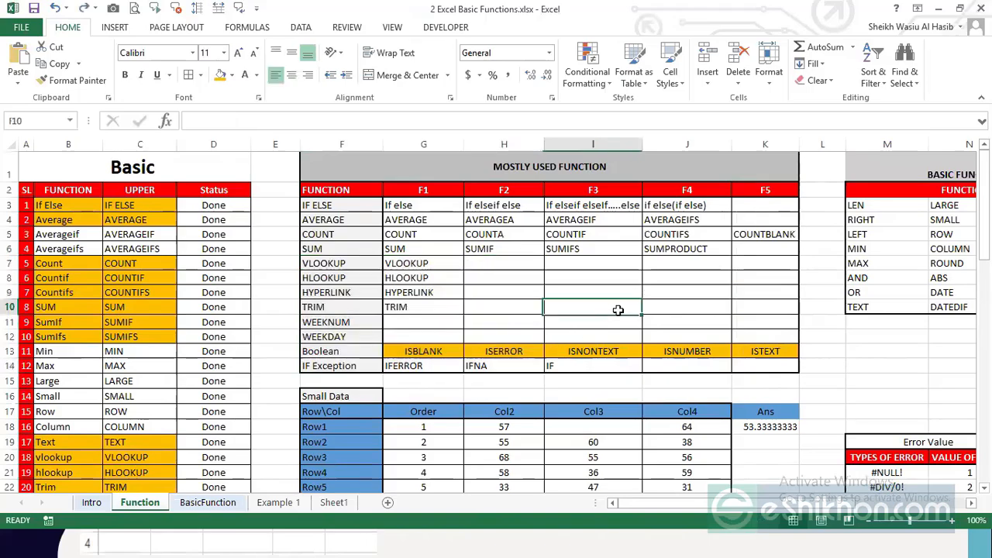
pyautogui.click(346, 262)
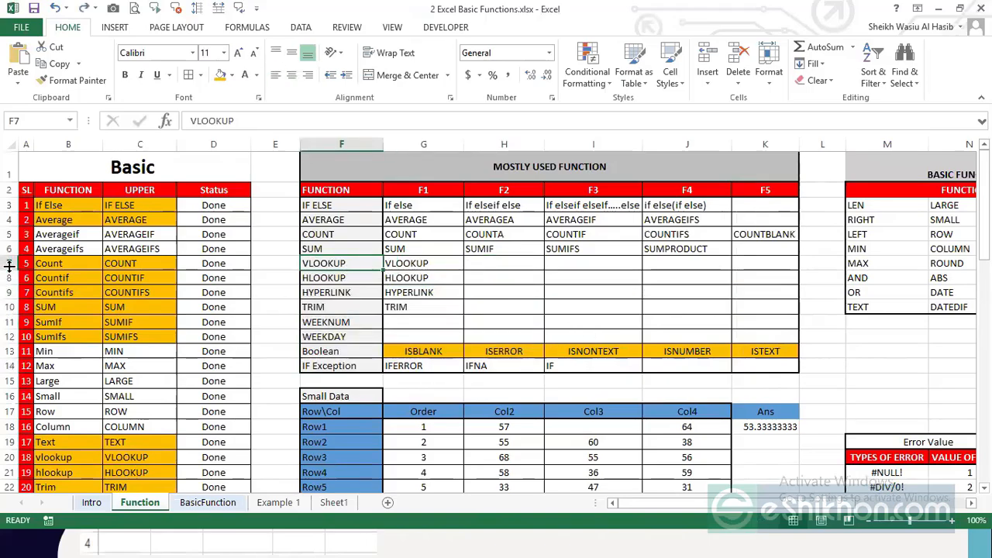
pyautogui.moveTo(11, 264); pyautogui.dragTo(11, 334)
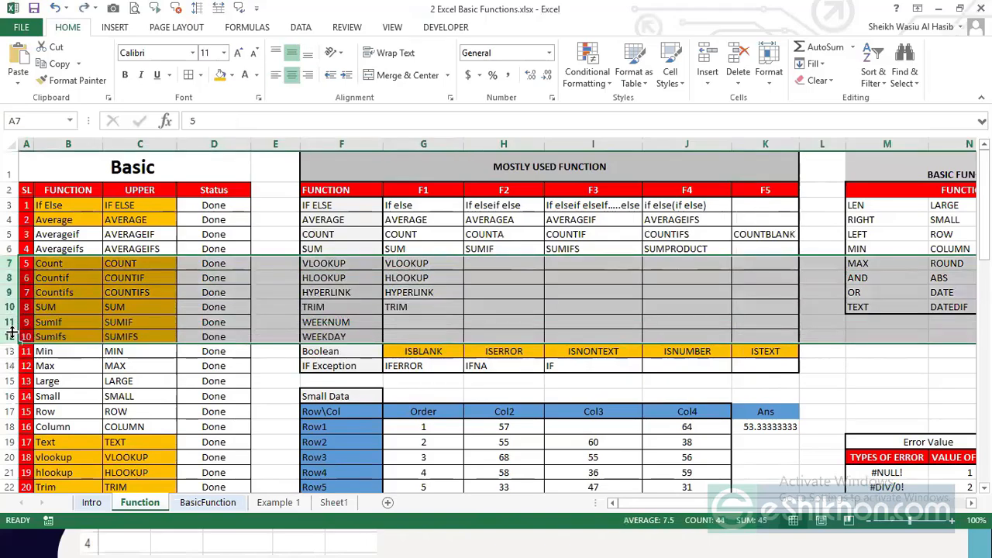
pyautogui.click(325, 291)
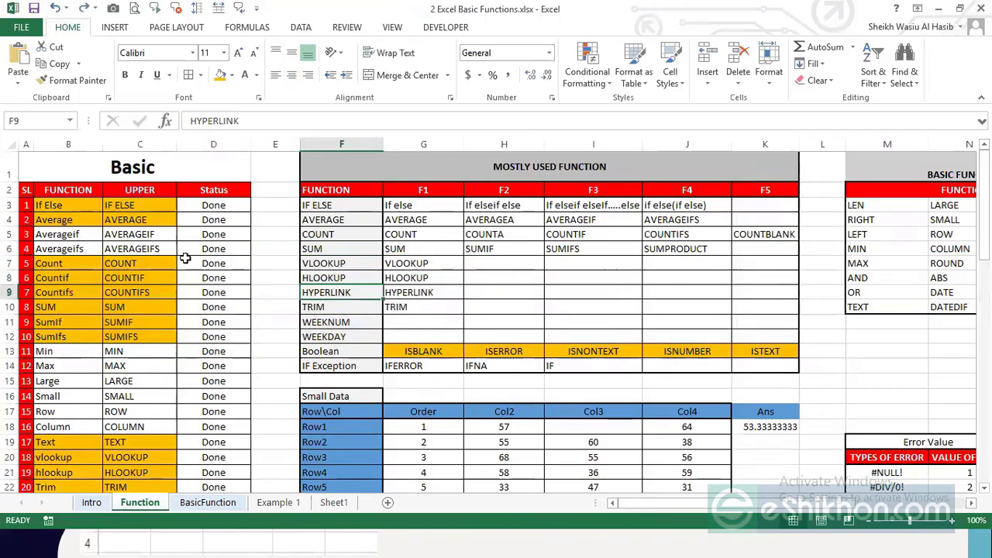
pyautogui.click(340, 265)
pyautogui.moveTo(334, 236); pyautogui.dragTo(476, 336)
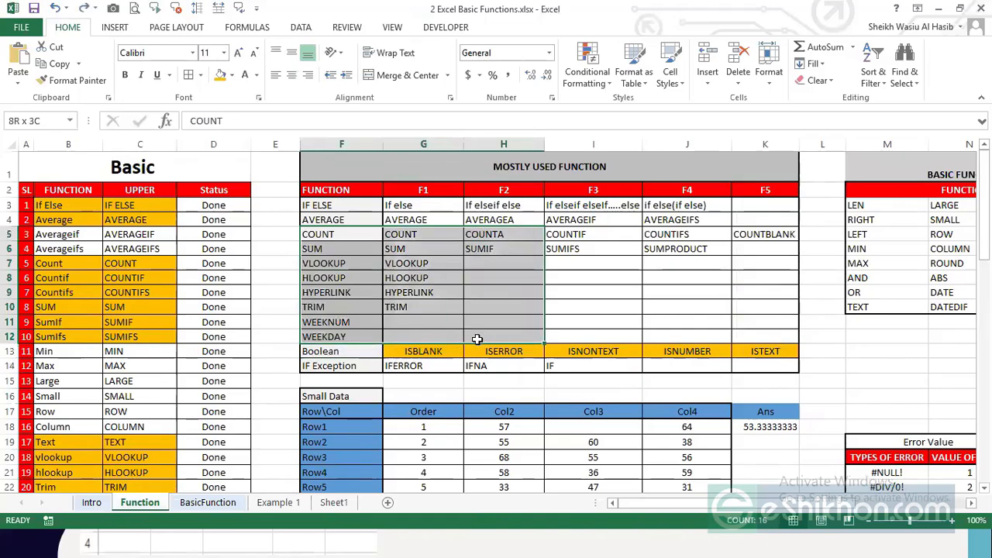
pyautogui.click(390, 367)
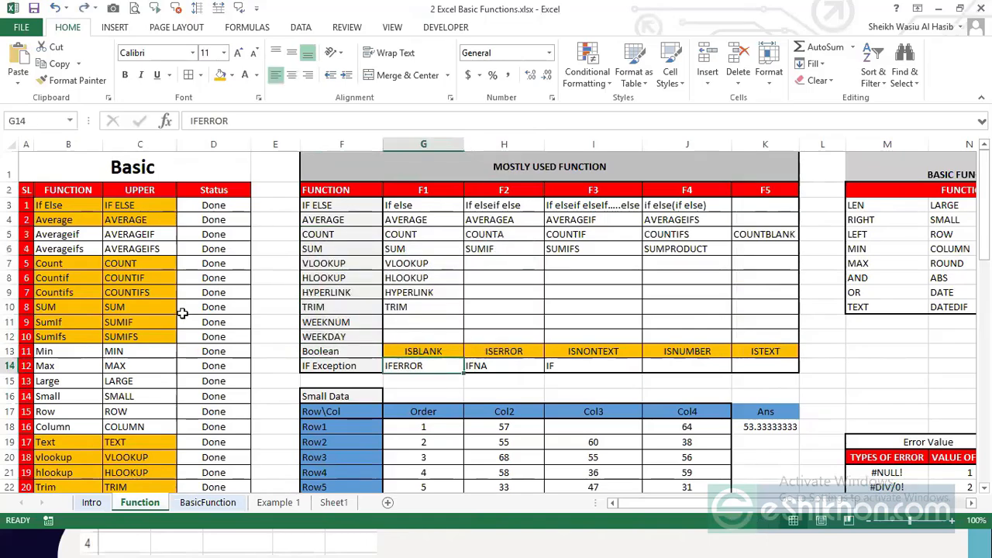
pyautogui.moveTo(351, 266); pyautogui.dragTo(439, 337)
pyautogui.click(355, 282)
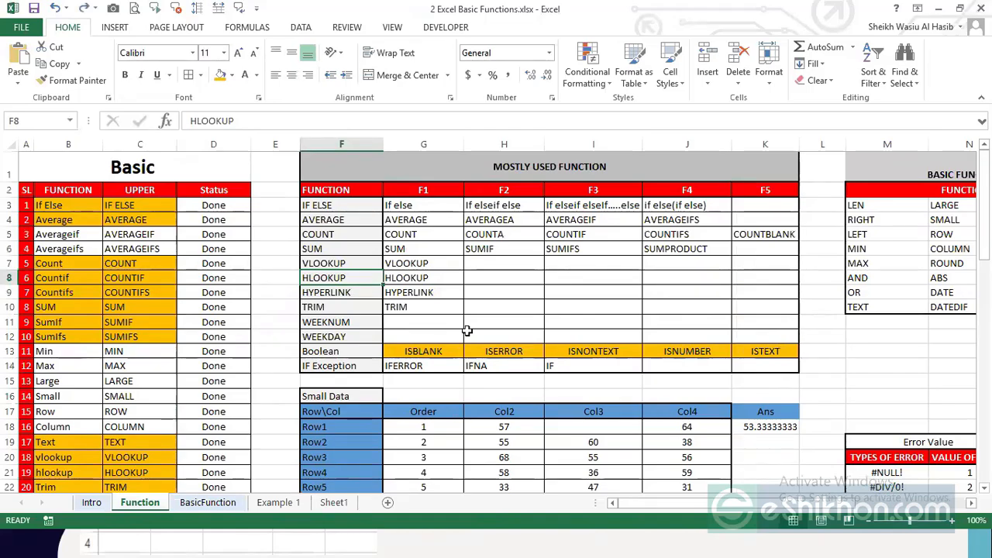
pyautogui.click(484, 296)
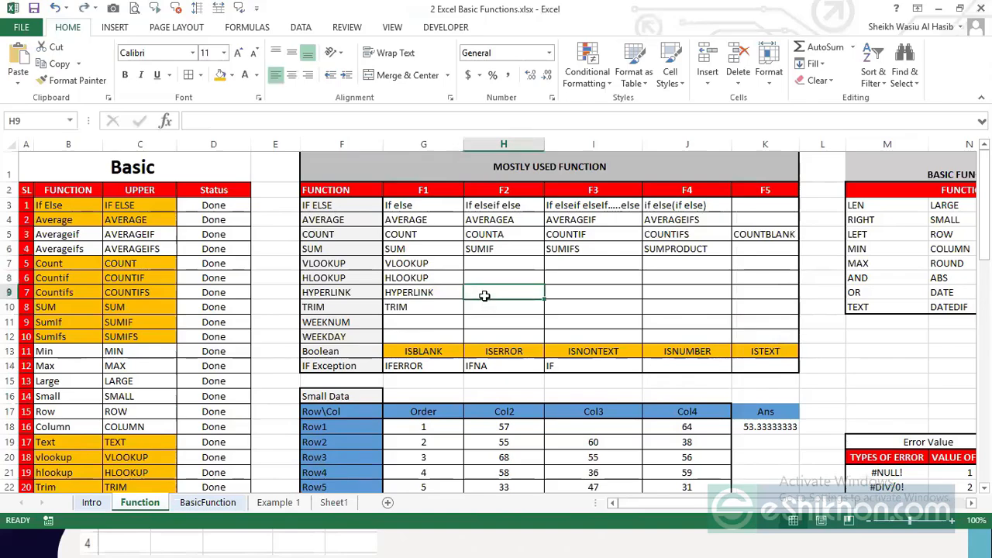
pyautogui.write('jsdak')
pyautogui.press('Escape')
# Step: Review the function names in the FUNCTION and F1 columns of the Mostly Used Function table
pyautogui.click(336, 318)
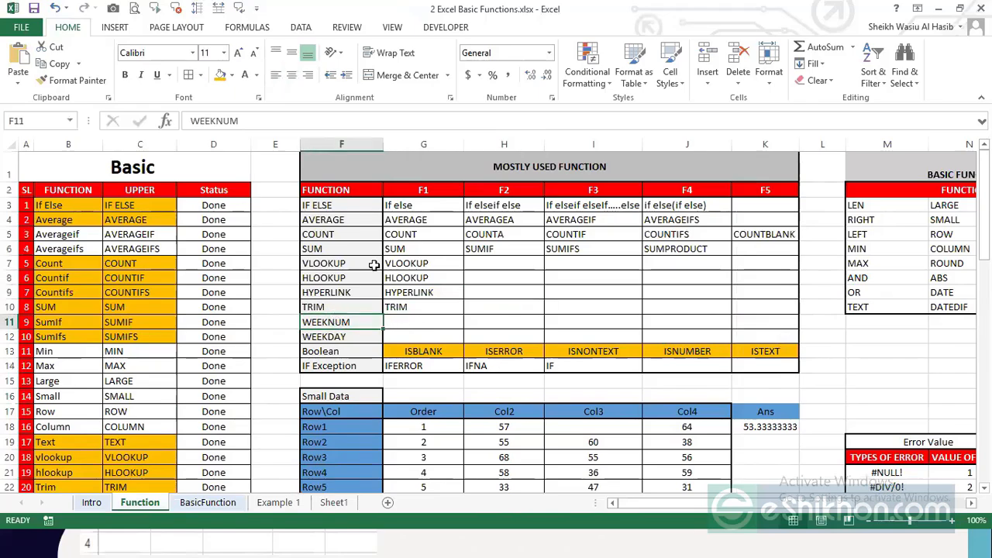
pyautogui.hotkey('alt', 'Tab')
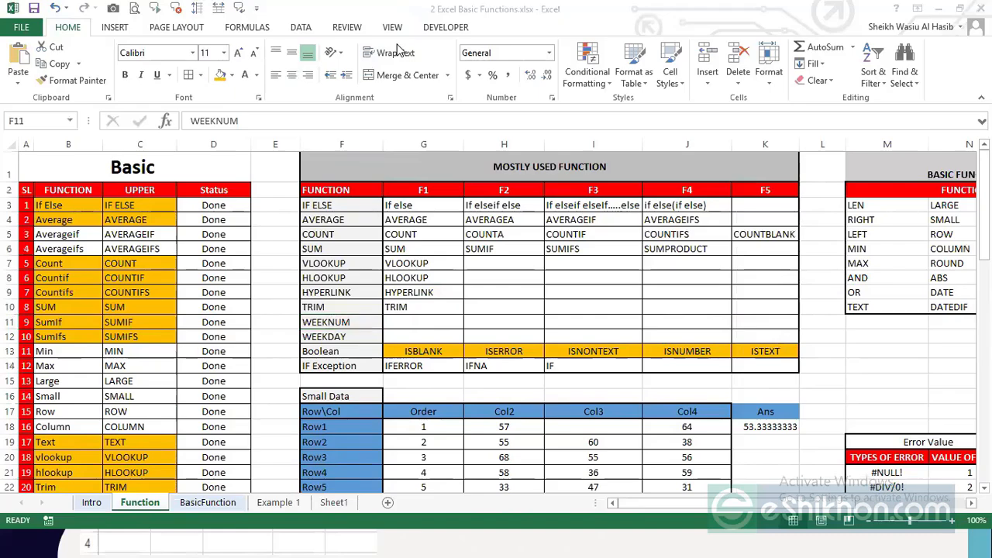
pyautogui.hotkey('alt', 'Tab')
pyautogui.click(339, 220)
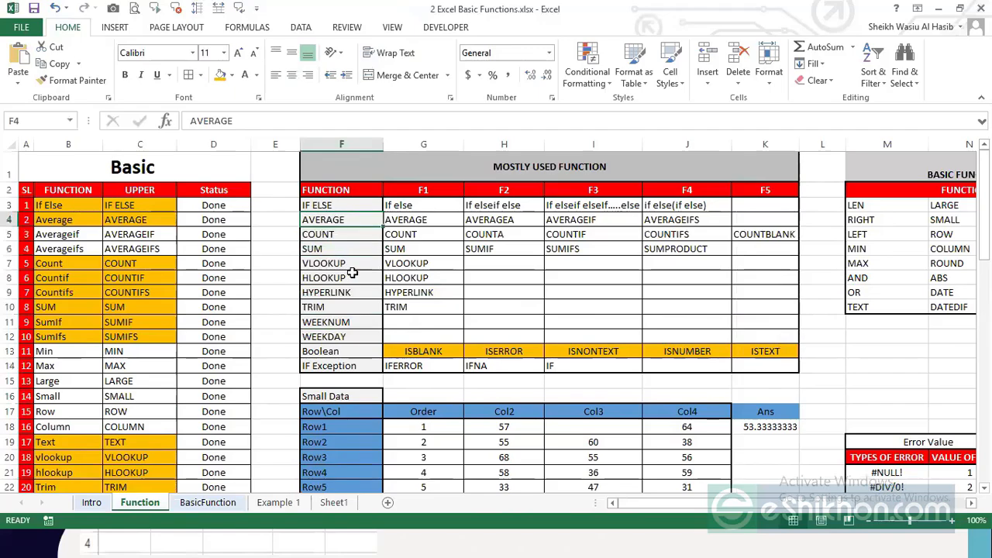
pyautogui.moveTo(392, 264); pyautogui.dragTo(412, 307)
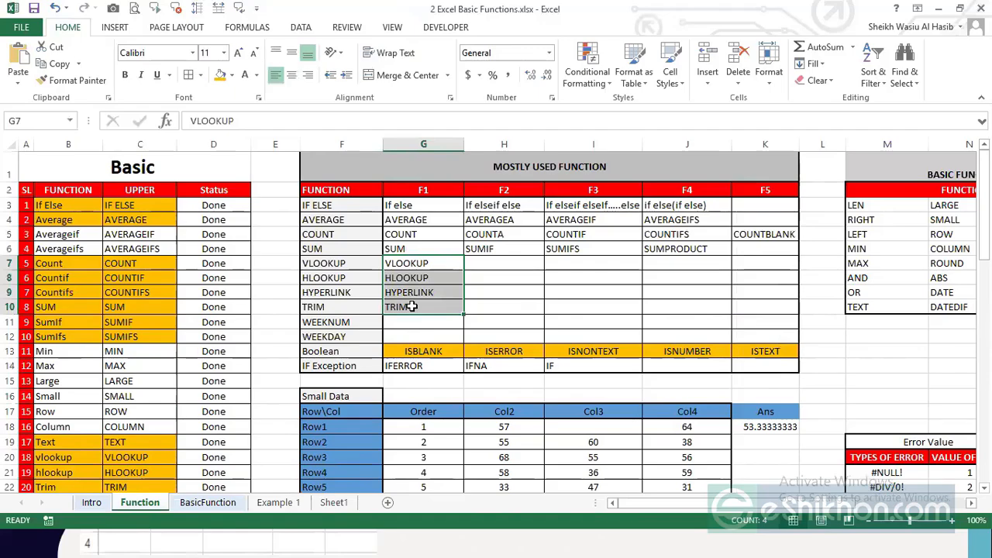
pyautogui.click(423, 221)
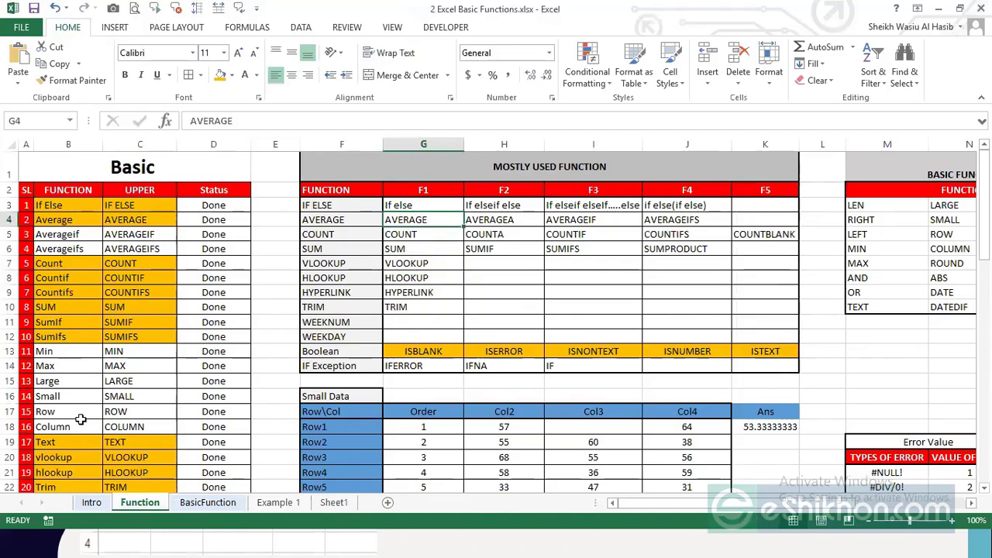
# Step: Return to the Intro sheet and review the Working On topics Basic Function, Advance 1 and Advance 2
pyautogui.click(92, 502)
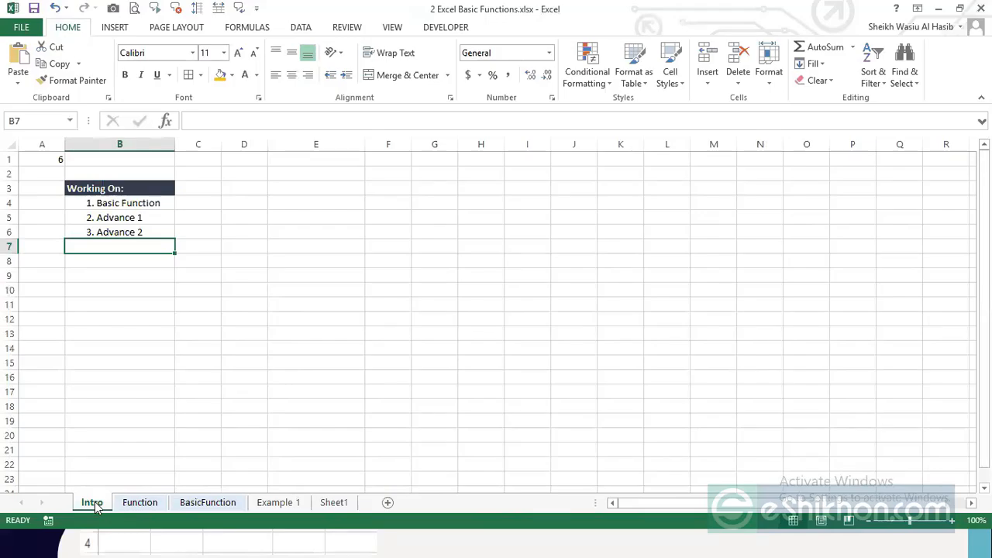
pyautogui.click(147, 217)
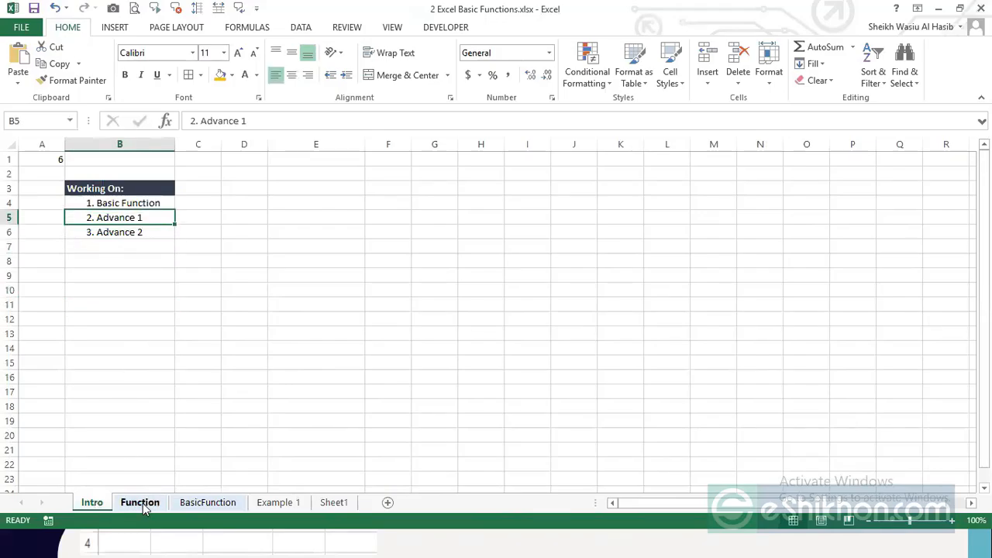
pyautogui.click(131, 273)
pyautogui.click(130, 204)
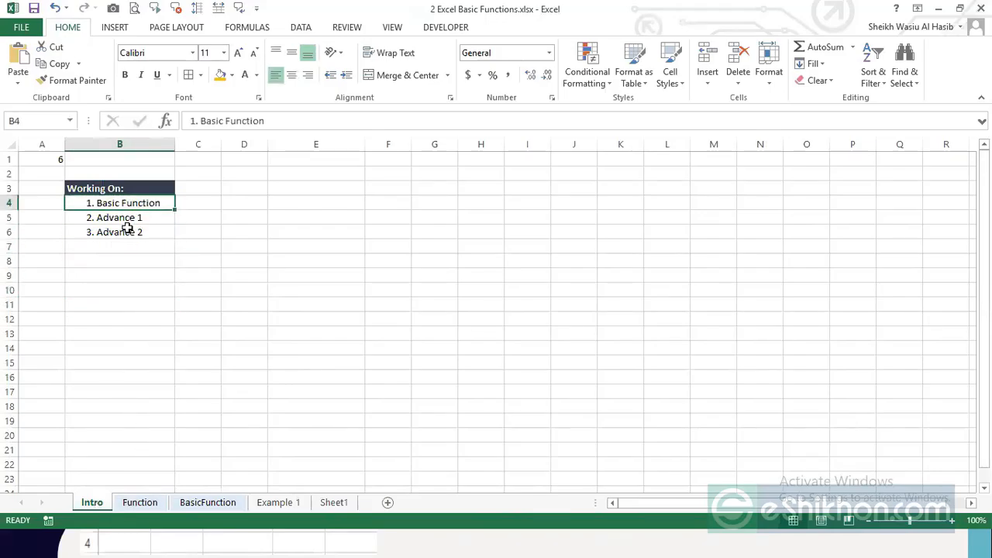
pyautogui.click(126, 219)
pyautogui.click(129, 232)
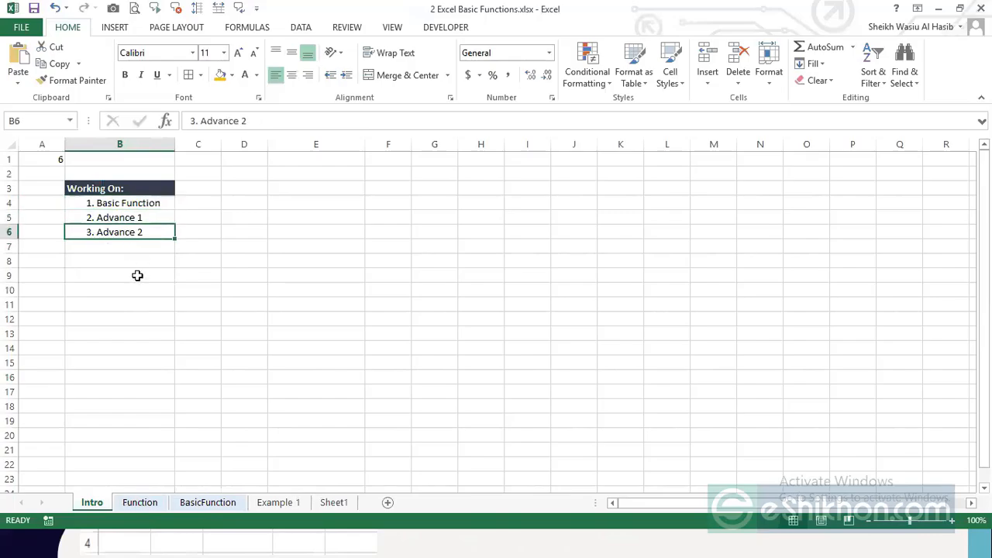
pyautogui.click(132, 203)
pyautogui.click(128, 233)
pyautogui.click(131, 203)
pyautogui.click(131, 218)
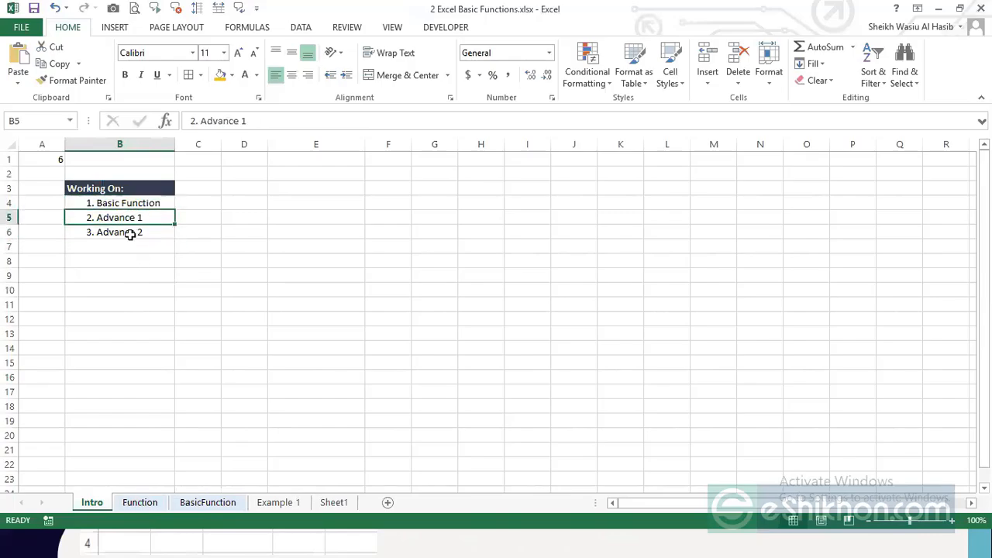
pyautogui.click(132, 243)
pyautogui.click(132, 203)
pyautogui.click(134, 218)
pyautogui.click(134, 203)
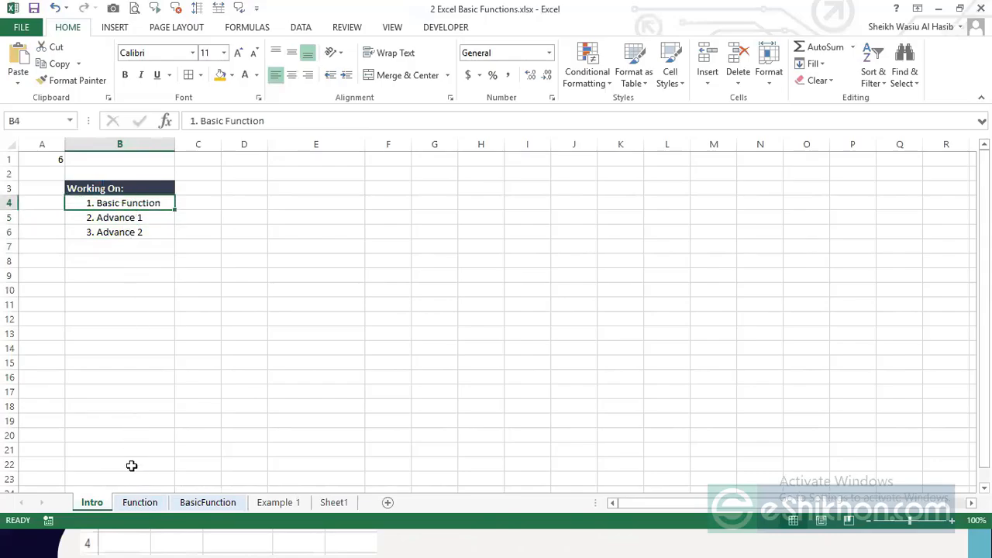
# Step: Go back to the Function sheet and look through the full FUNCTION list from If Else down to istext
pyautogui.click(140, 503)
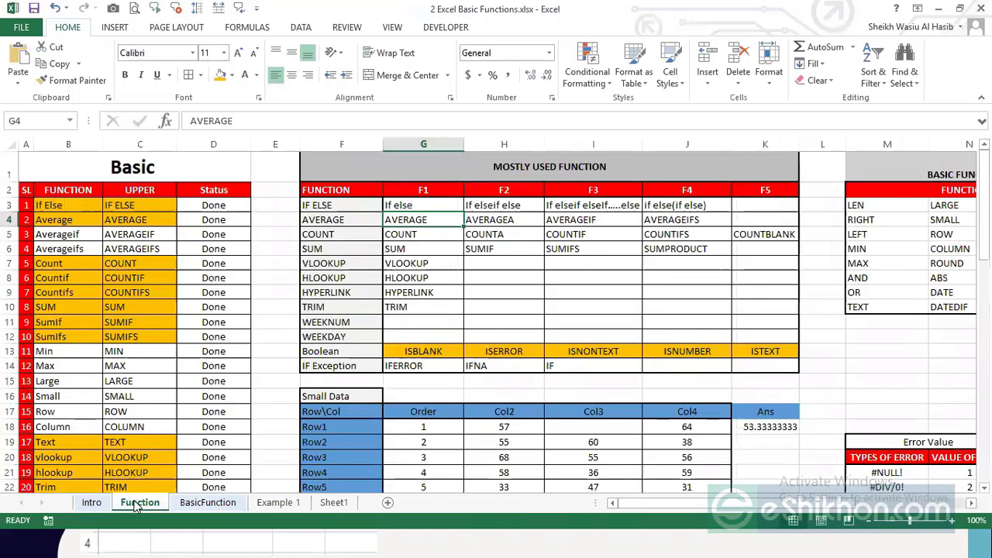
pyautogui.click(76, 275)
pyautogui.scroll(-3, 76, 273)
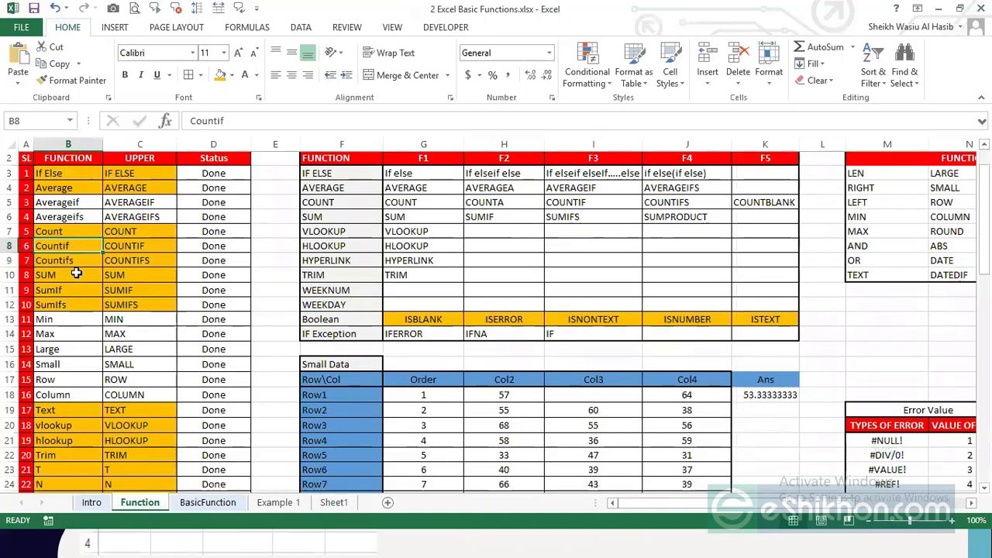
pyautogui.click(77, 250)
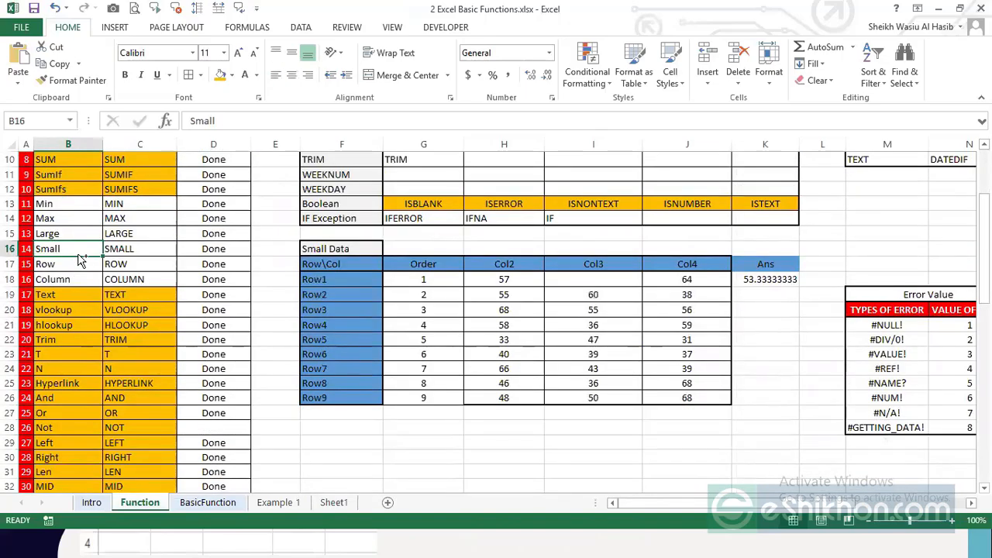
pyautogui.hotkey('ctrl', 'Down')
pyautogui.hotkey('ctrl', 'Up')
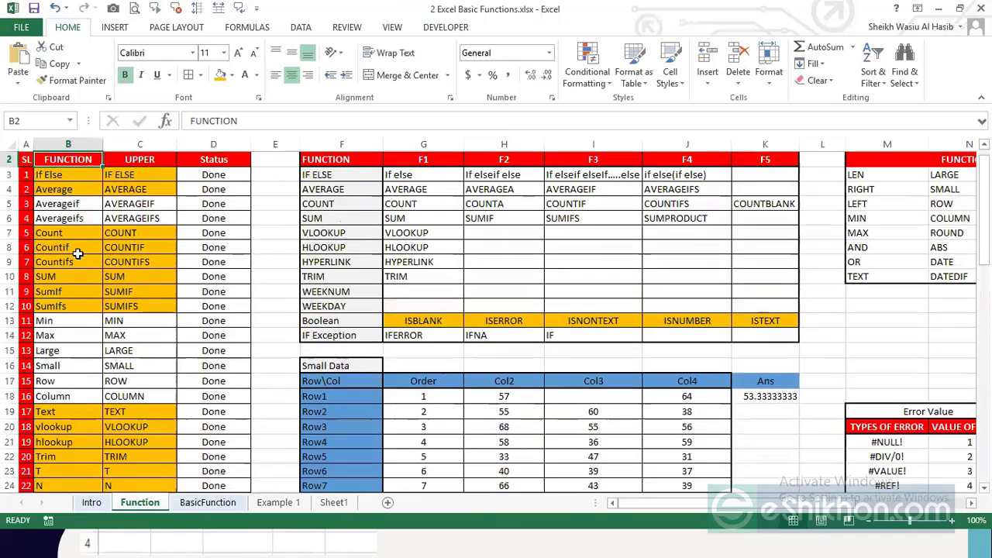
pyautogui.press('Down')
pyautogui.hotkey('ctrl', 'shift', 'Down')
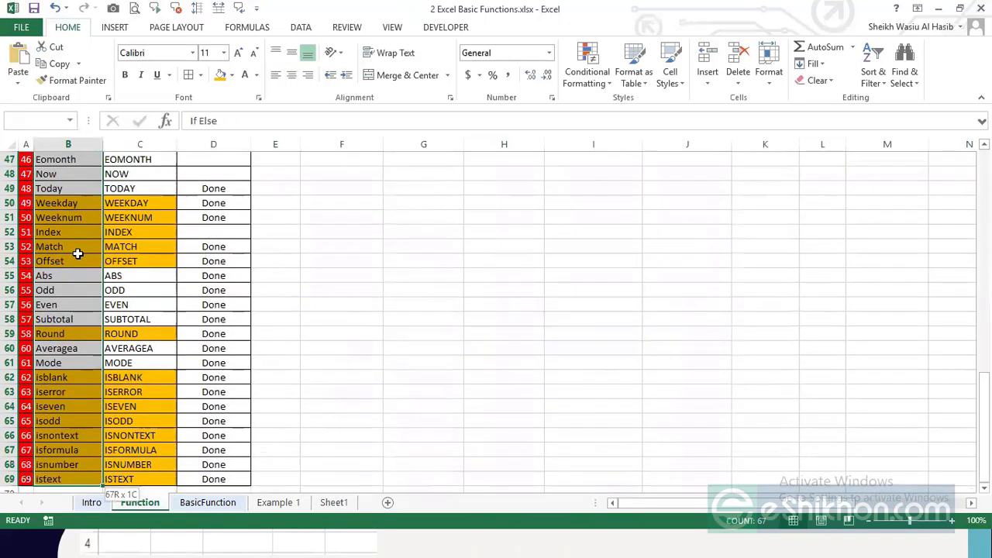
pyautogui.press('Up')
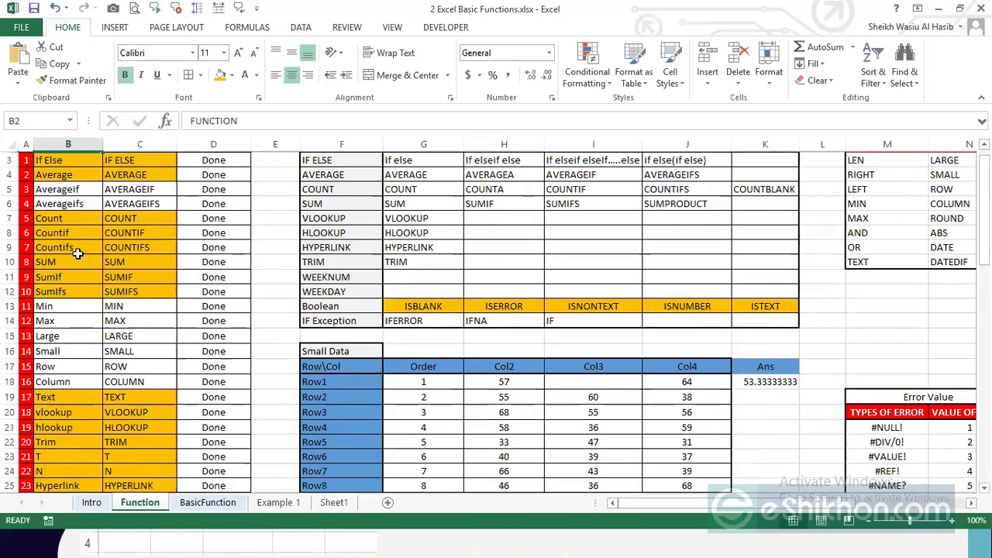
pyautogui.press('Down')
pyautogui.press('Down')
pyautogui.press('Down')
pyautogui.press('Down')
pyautogui.press('Up')
pyautogui.press('Left')
pyautogui.press('Right')
pyautogui.press('Up')
pyautogui.press('Up')
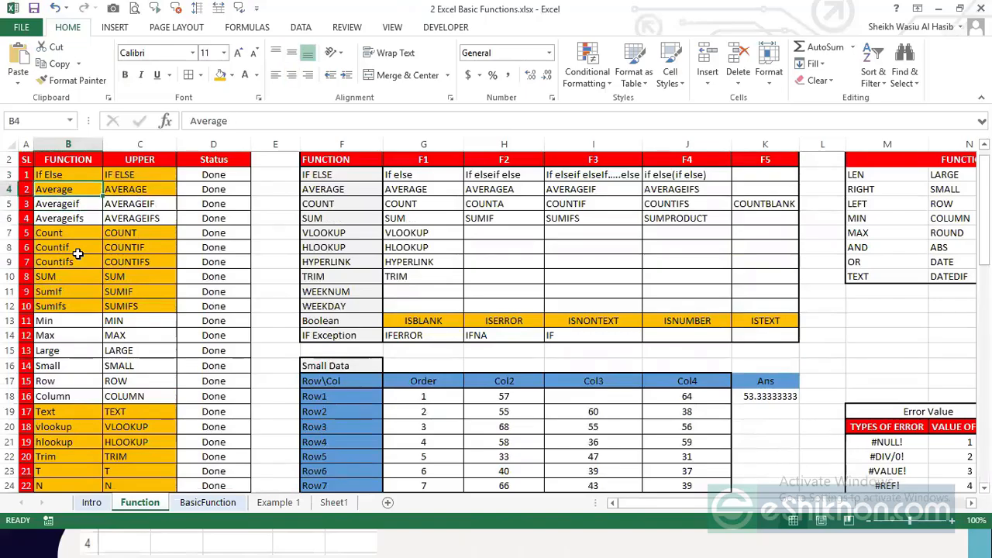
# Step: Look over the complete FUNCTION list and the FUNCTION and F1 columns of the Mostly Used Function table
pyautogui.hotkey('ctrl', 'shift', 'Down')
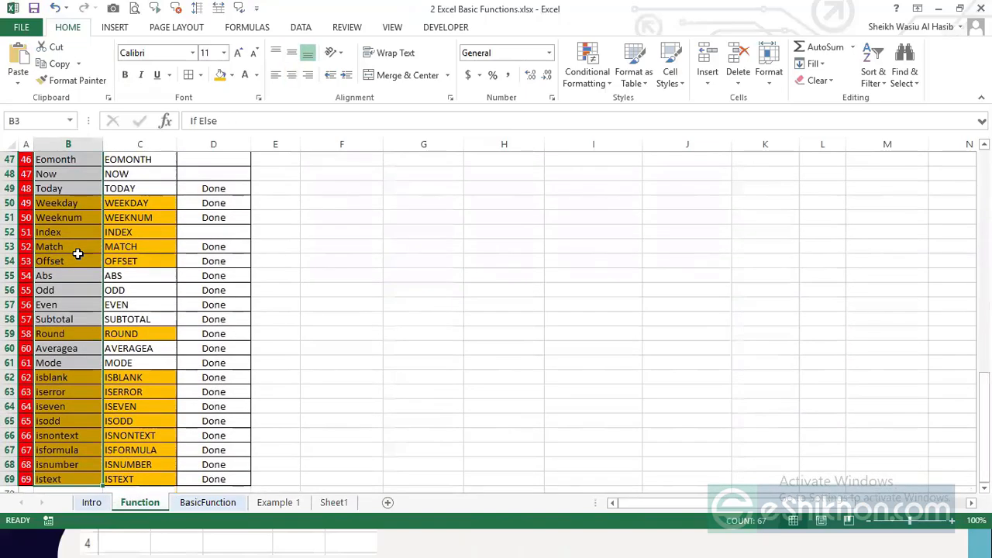
pyautogui.press('Up')
pyautogui.scroll(1, 78, 254)
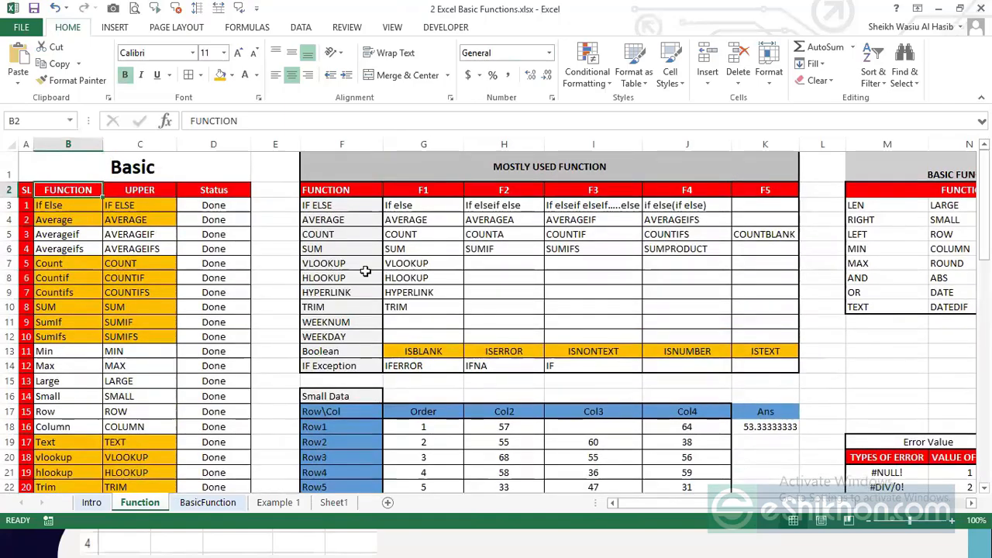
pyautogui.click(469, 172)
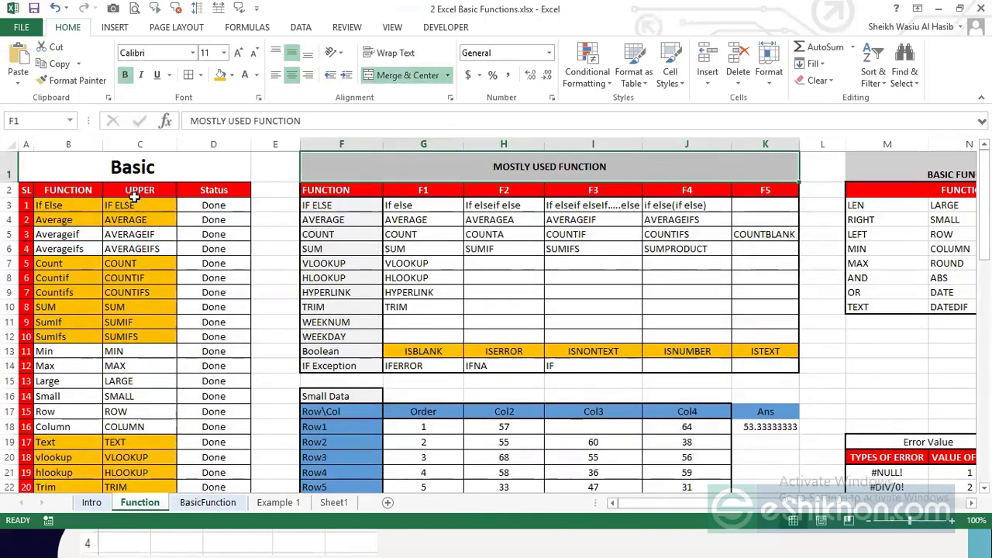
pyautogui.moveTo(350, 210); pyautogui.dragTo(337, 272)
pyautogui.moveTo(411, 206); pyautogui.dragTo(410, 309)
pyautogui.moveTo(411, 205); pyautogui.dragTo(411, 204)
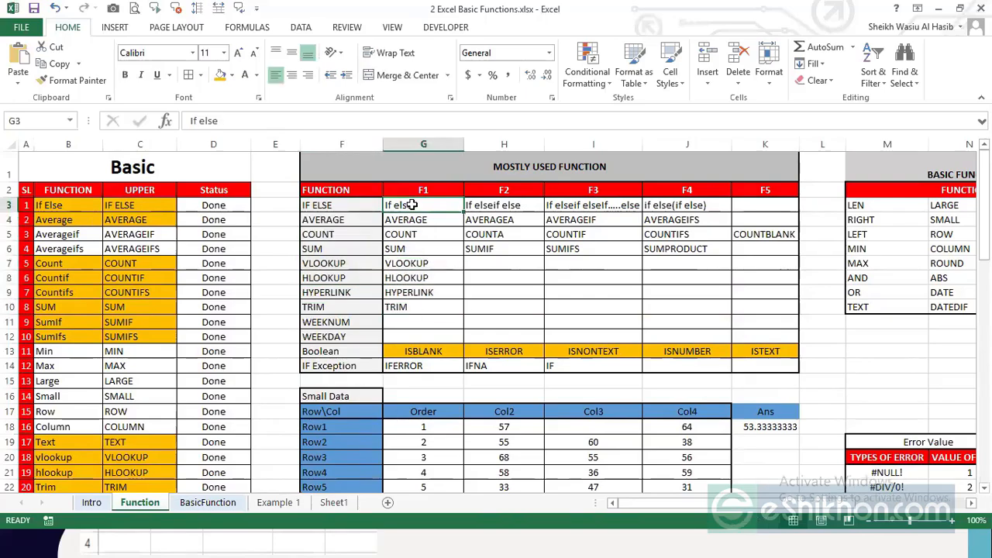
# Step: Go through the FUNCTION column of the Mostly Used Function table entry by entry, from IF ELSE to IF Exception
pyautogui.click(333, 206)
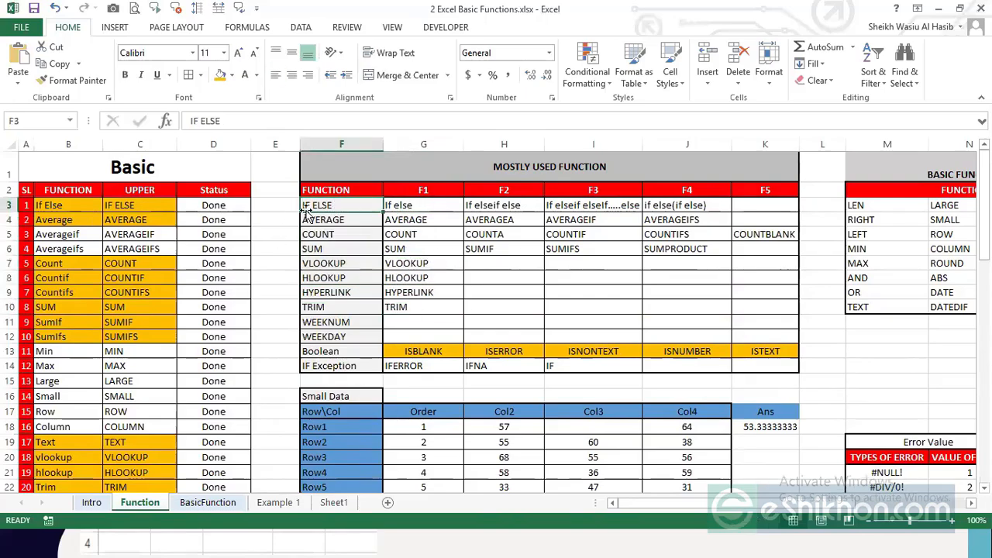
pyautogui.click(327, 221)
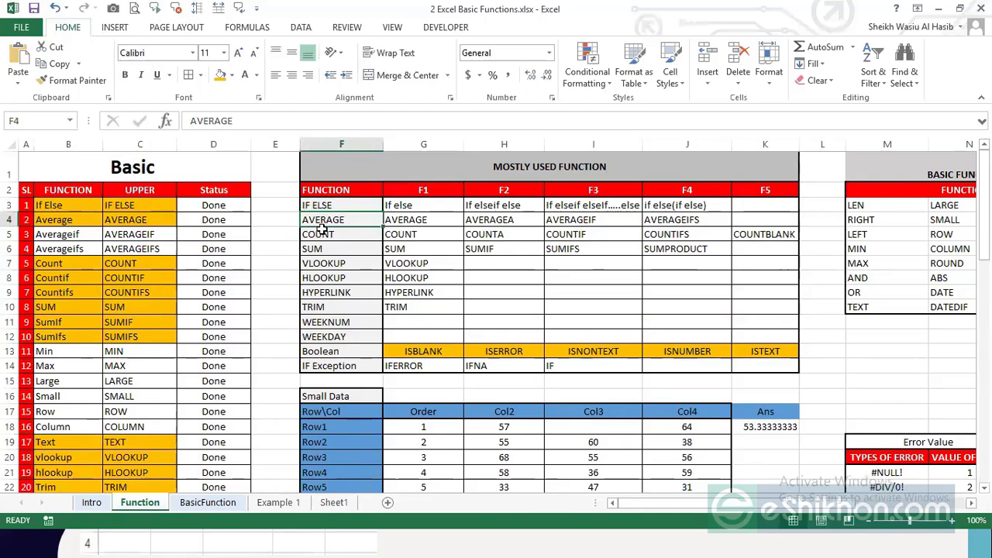
pyautogui.click(321, 235)
pyautogui.click(317, 249)
pyautogui.click(318, 264)
pyautogui.click(319, 278)
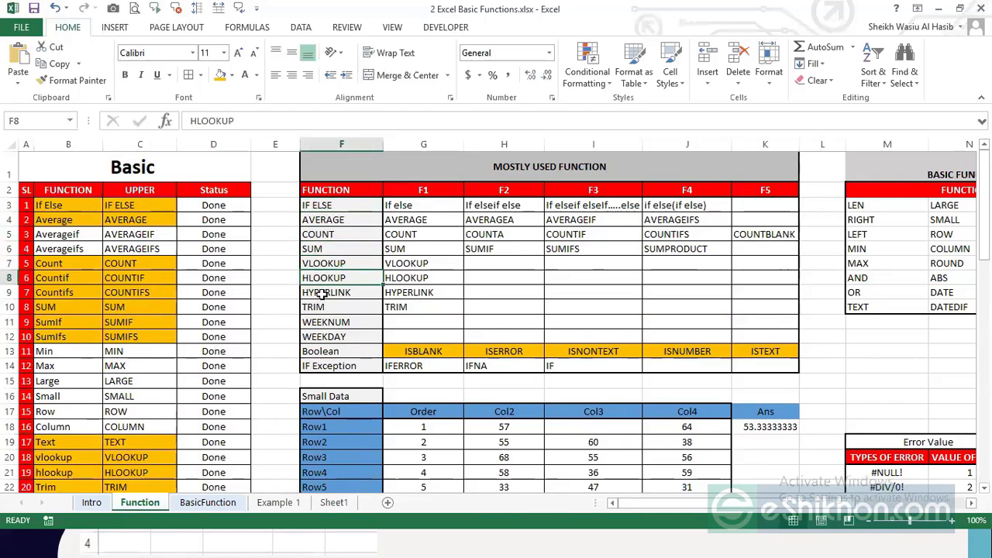
pyautogui.click(322, 292)
pyautogui.click(329, 307)
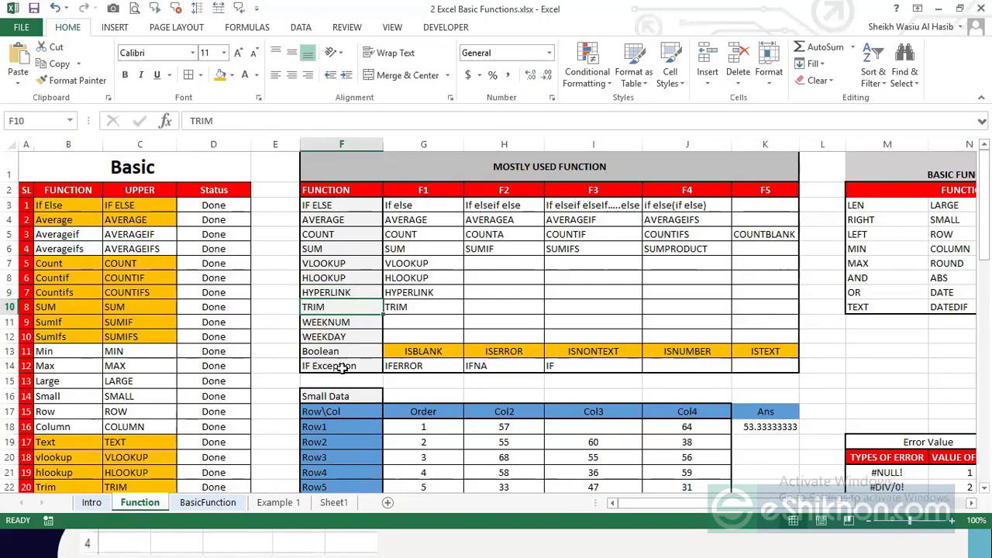
pyautogui.click(333, 324)
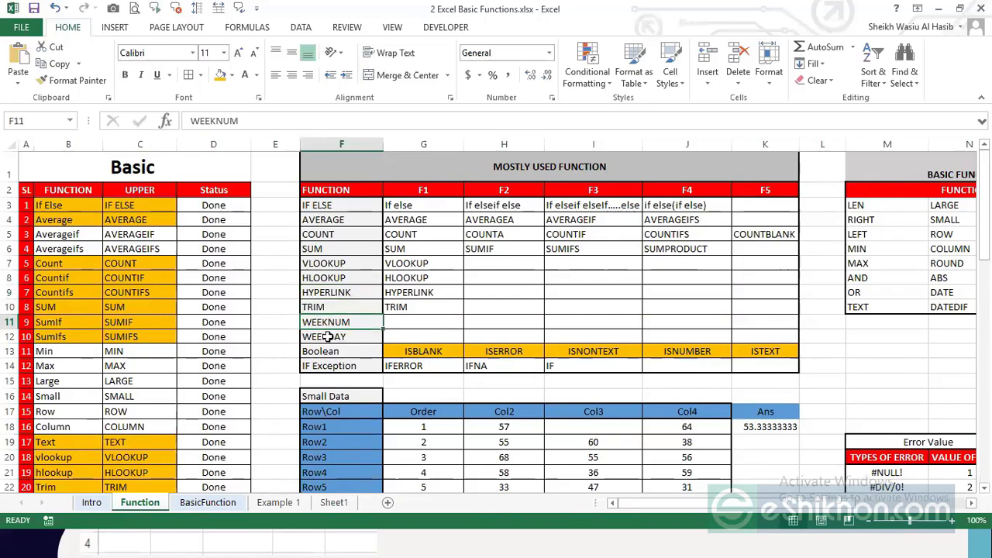
pyautogui.click(327, 336)
pyautogui.click(328, 353)
pyautogui.click(325, 371)
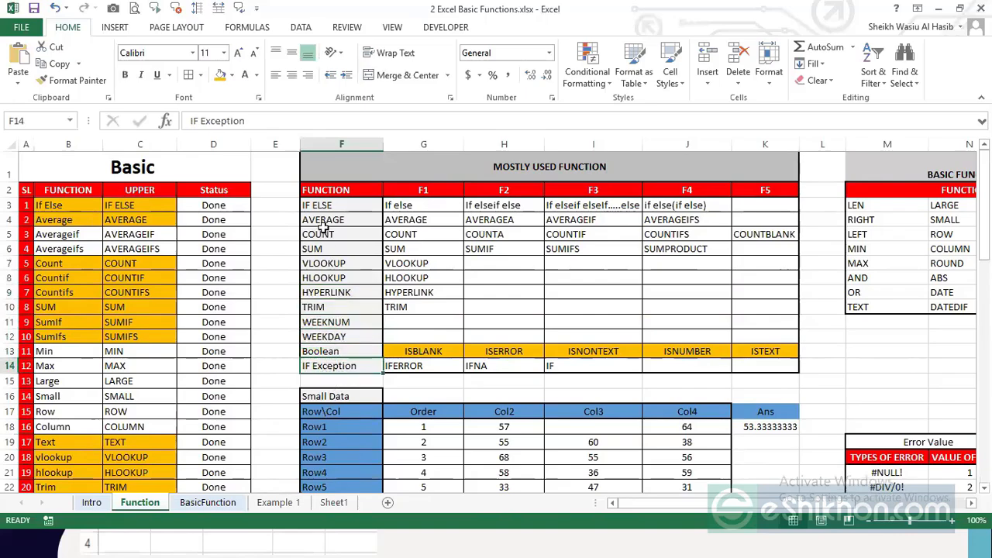
pyautogui.click(423, 307)
pyautogui.click(502, 249)
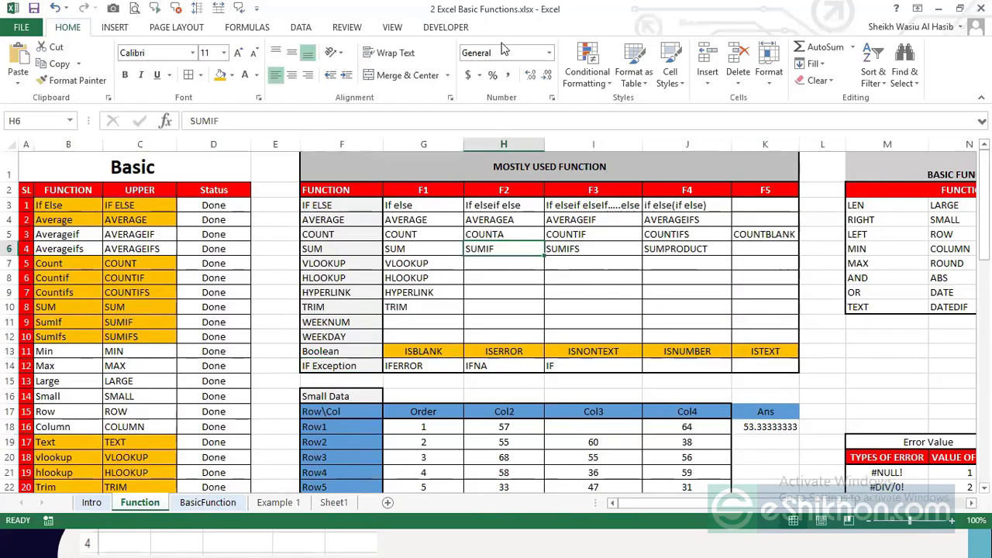
# Step: Review the IF ELSE variants in columns F1 to F4 of the Mostly Used Function table
pyautogui.click(412, 207)
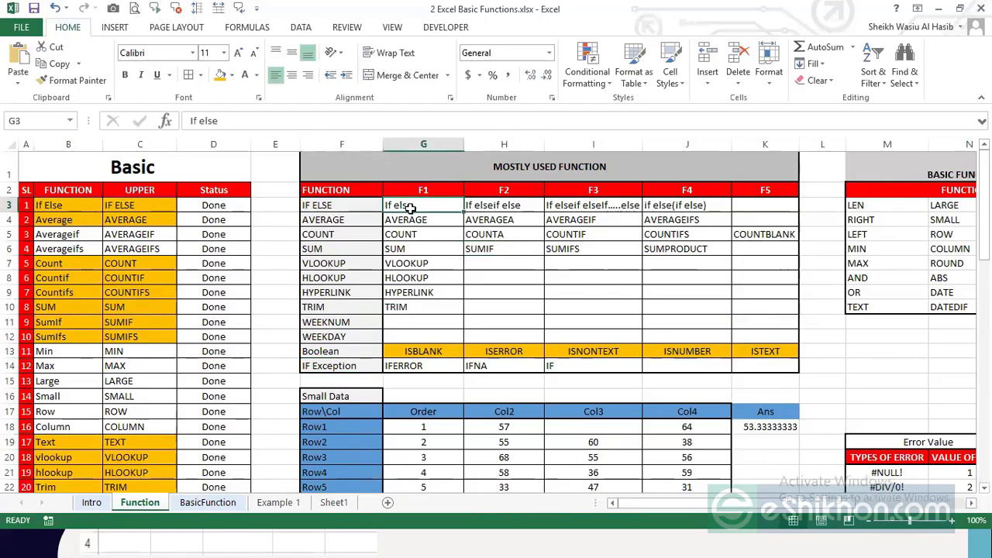
pyautogui.click(498, 205)
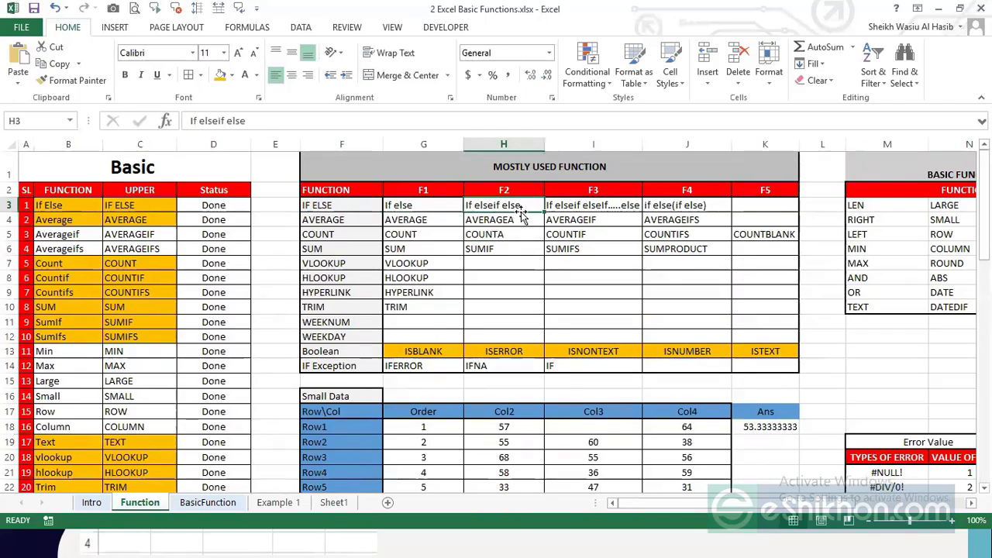
pyautogui.click(553, 211)
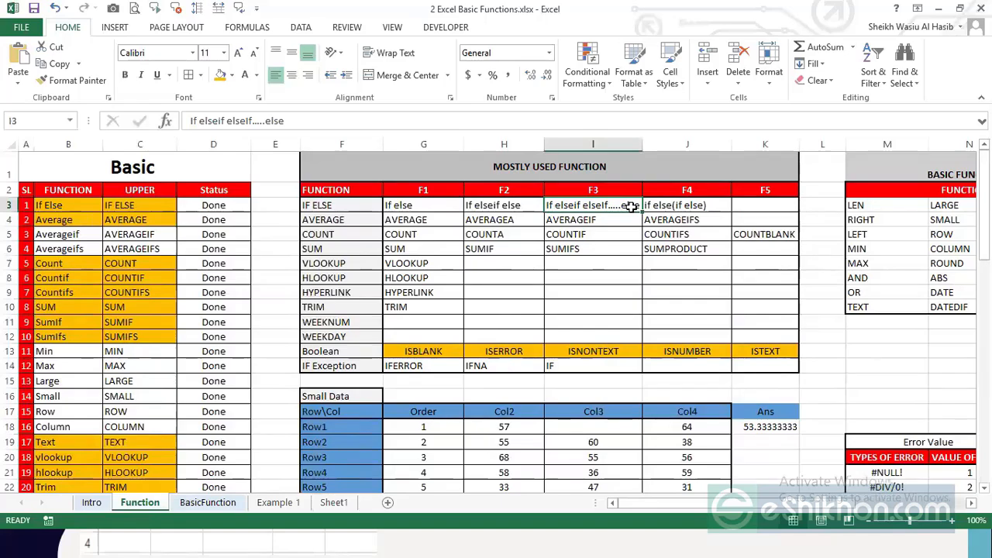
pyautogui.moveTo(410, 203); pyautogui.dragTo(647, 199)
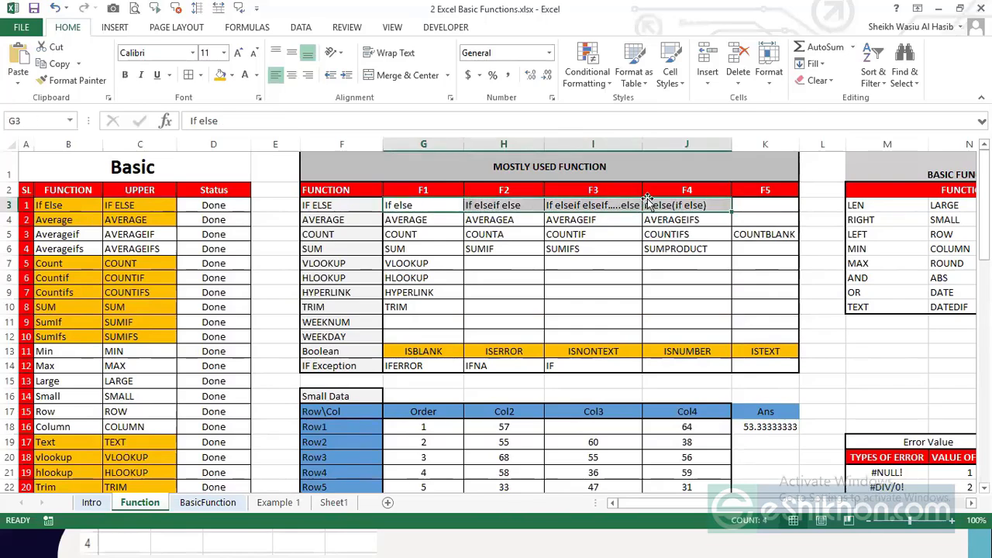
# Step: Review the AVERAGE row's variants AVERAGE, AVERAGEA, AVERAGEIF and AVERAGEIFS in the Mostly Used Function table
pyautogui.click(346, 219)
pyautogui.click(398, 221)
pyautogui.click(346, 209)
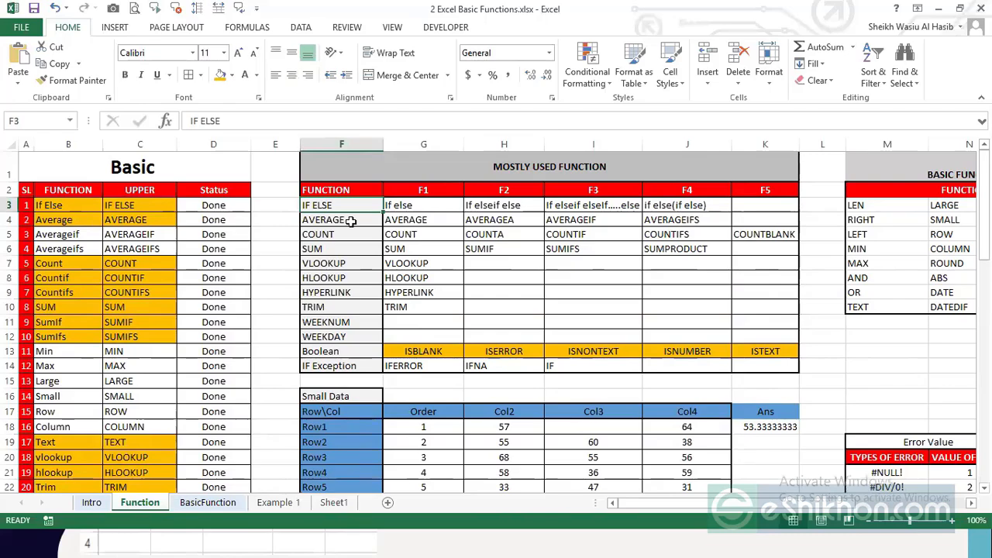
pyautogui.click(354, 222)
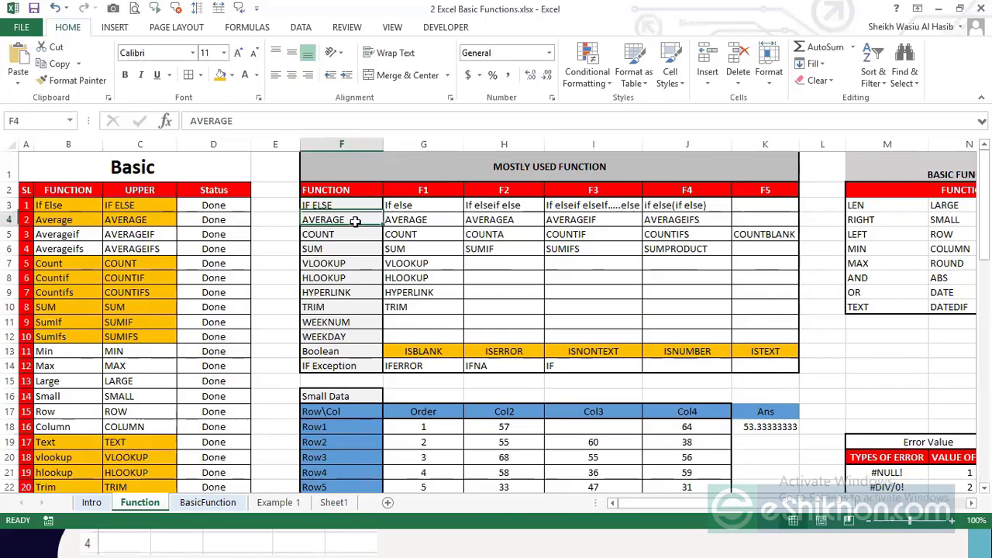
pyautogui.click(397, 218)
pyautogui.click(509, 219)
pyautogui.click(571, 219)
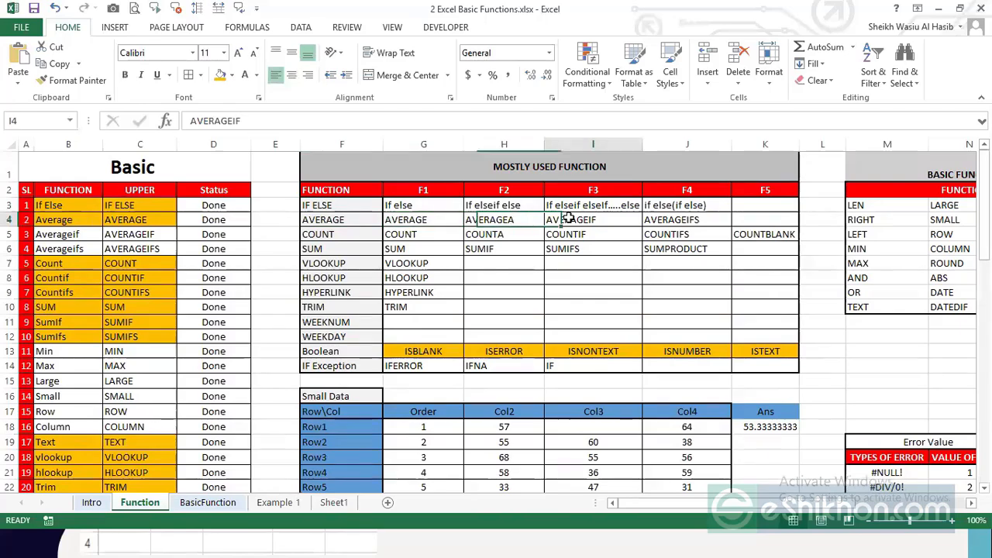
pyautogui.click(673, 220)
pyautogui.click(445, 221)
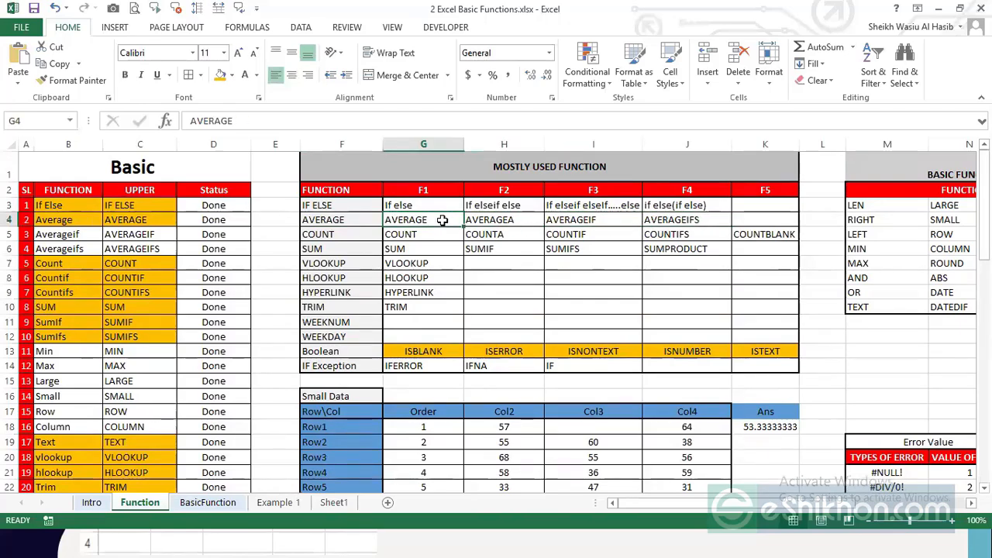
pyautogui.click(491, 221)
pyautogui.click(557, 221)
pyautogui.click(667, 221)
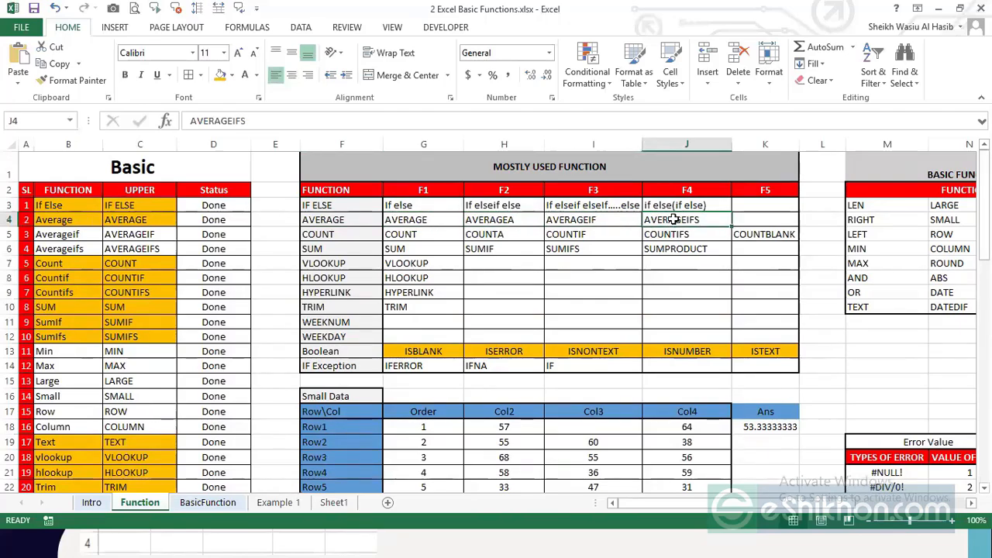
pyautogui.click(437, 225)
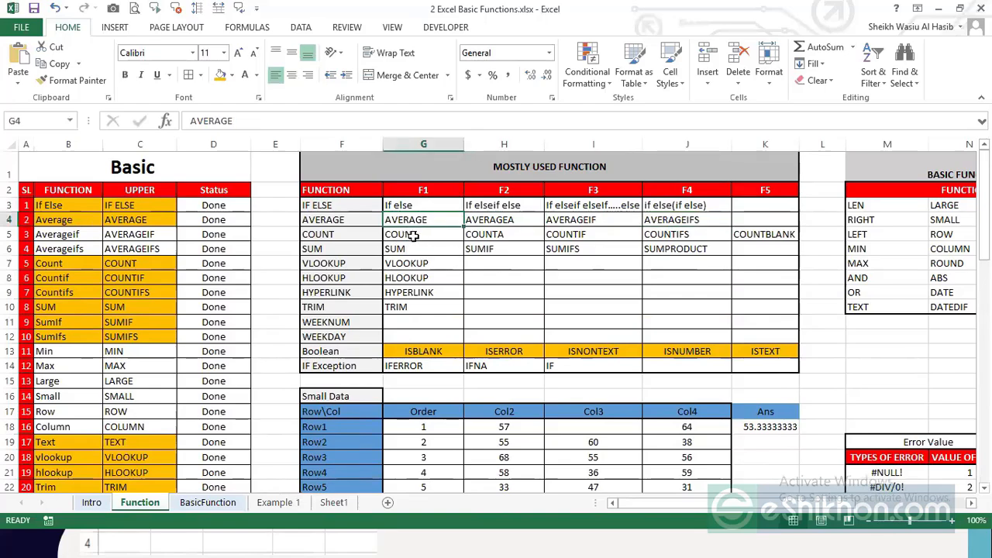
pyautogui.click(417, 248)
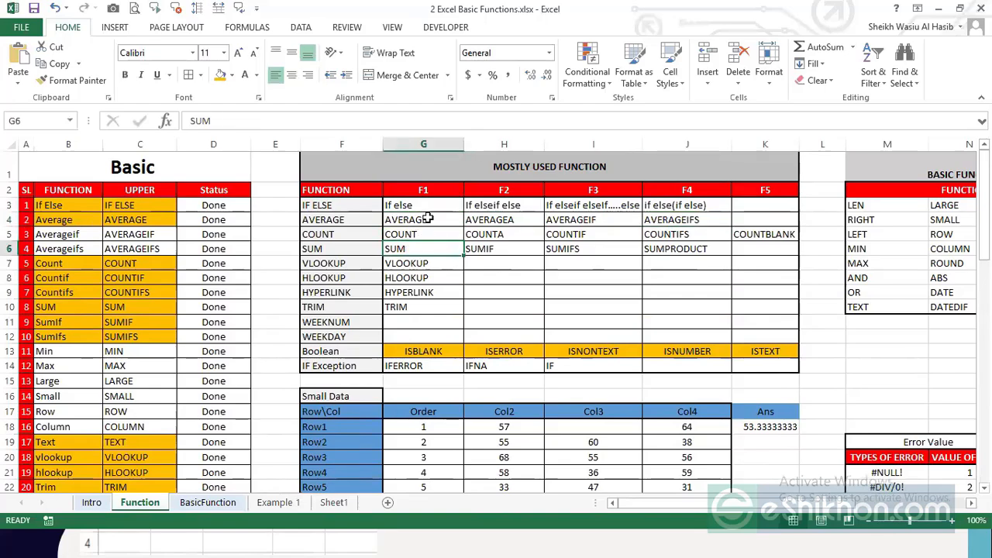
pyautogui.click(427, 219)
# Step: Select the Order values for Row1 to Row9 in the Small Data table to check their average
pyautogui.scroll(-2, 454, 432)
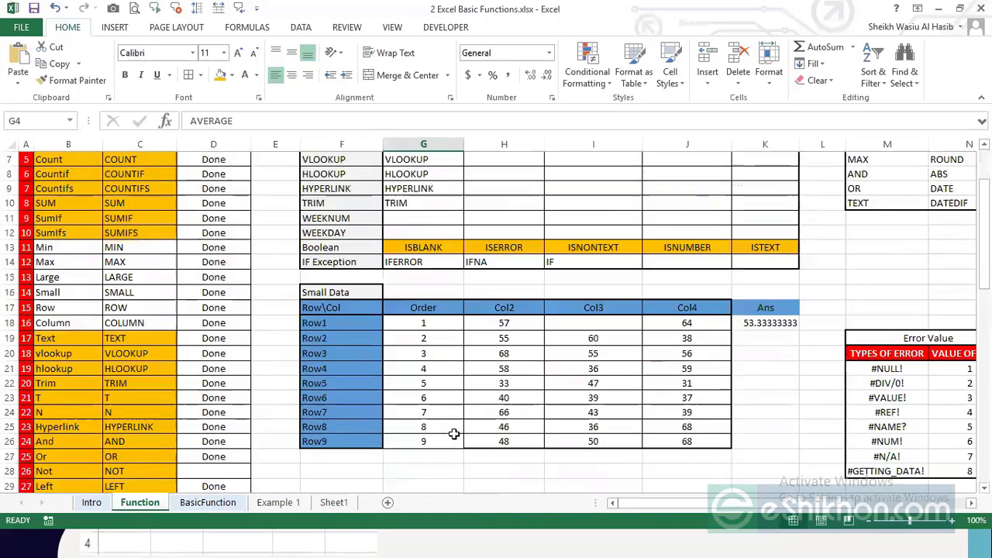
pyautogui.moveTo(439, 324); pyautogui.dragTo(432, 435)
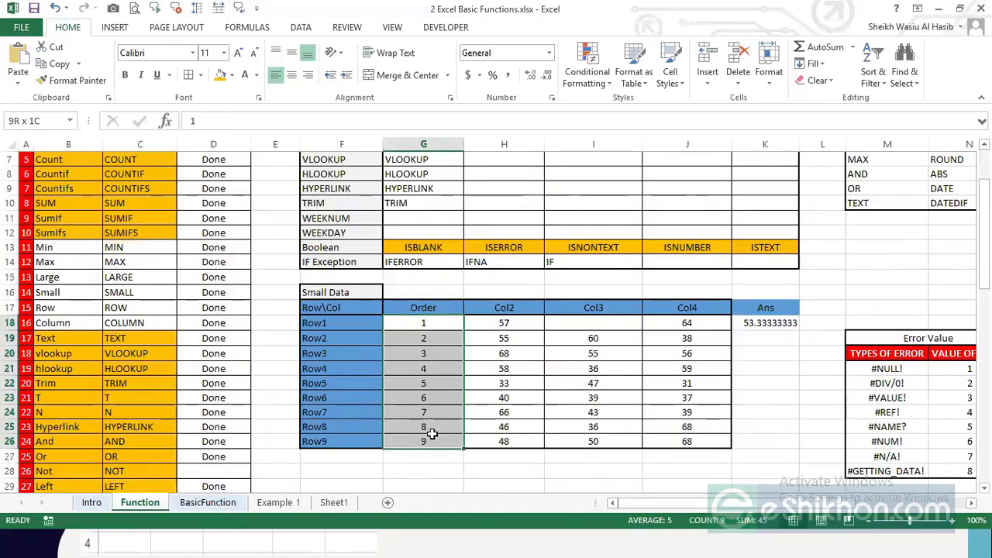
pyautogui.moveTo(431, 434); pyautogui.dragTo(432, 434)
pyautogui.moveTo(436, 324); pyautogui.dragTo(424, 435)
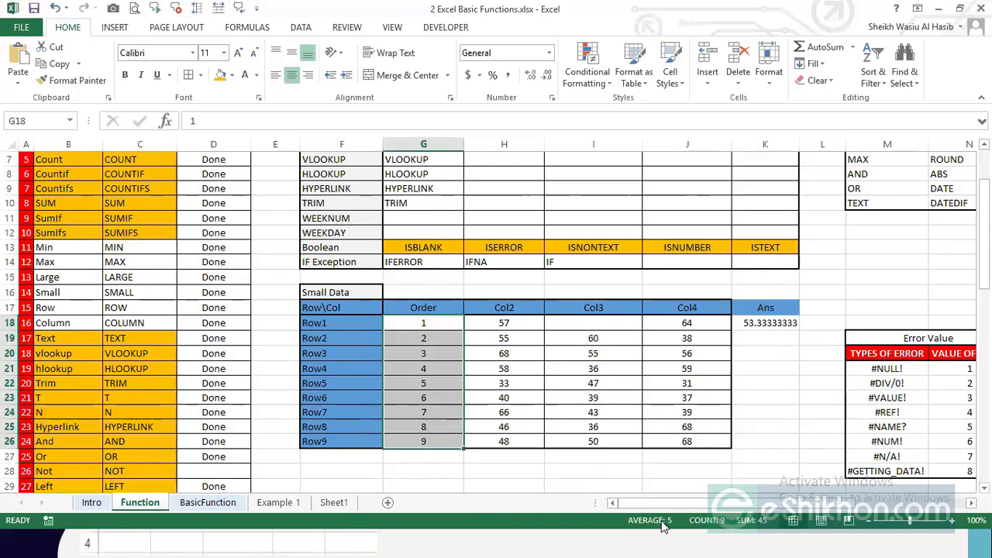
# Step: Inspect the existing formula in the Ans cell K18 and select the Order values of the Small Data table again
pyautogui.click(713, 358)
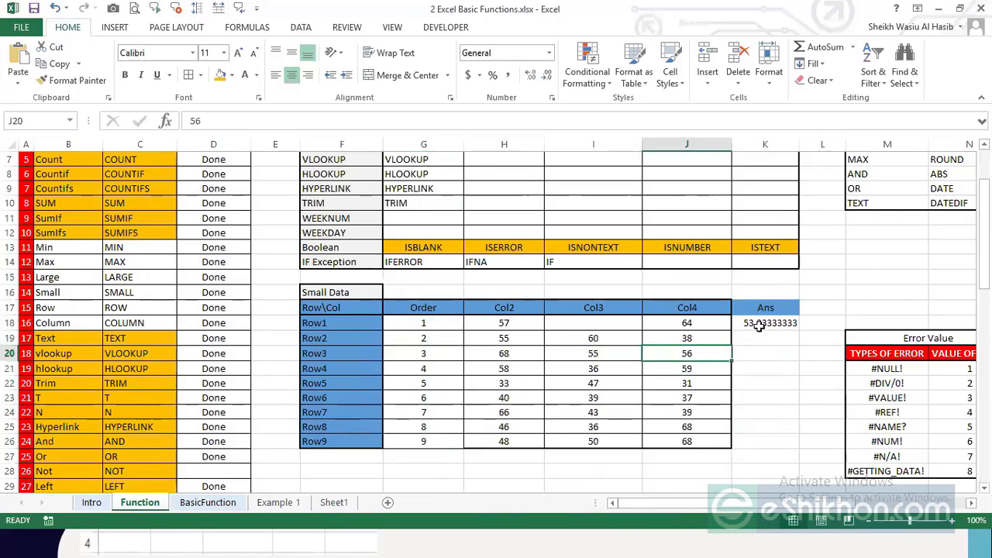
pyautogui.click(760, 325)
pyautogui.scroll(2, 394, 315)
pyautogui.click(417, 220)
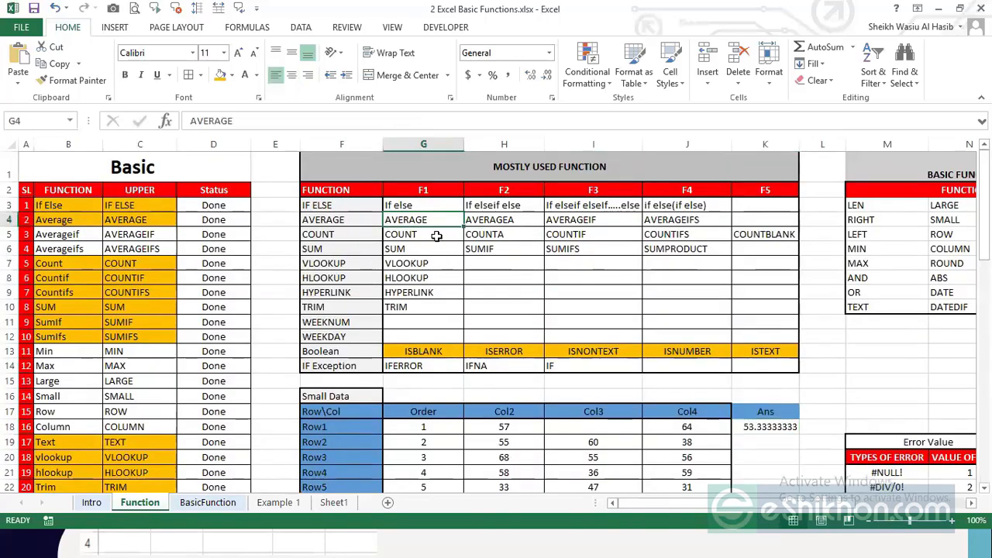
pyautogui.click(754, 427)
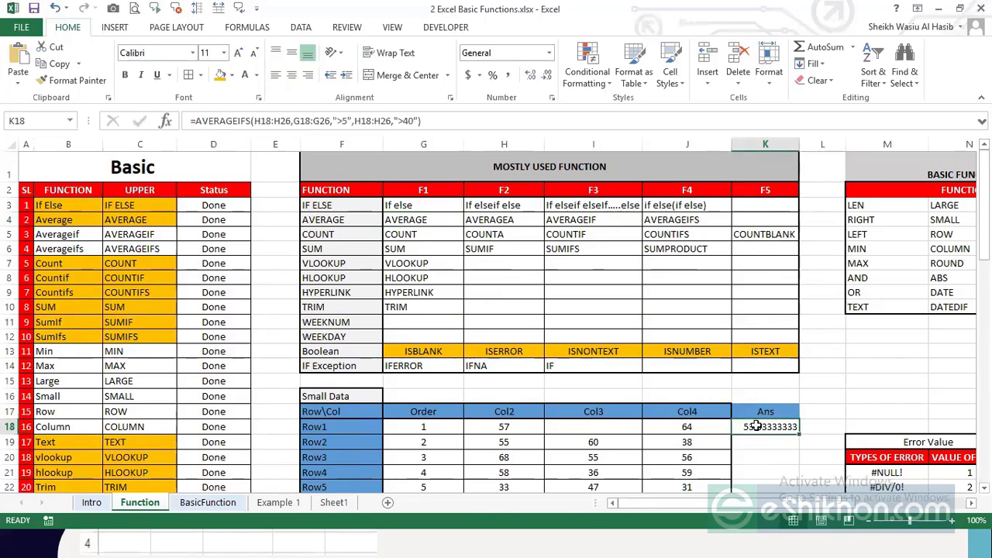
pyautogui.click(417, 426)
pyautogui.hotkey('ctrl', 'shift', 'Down')
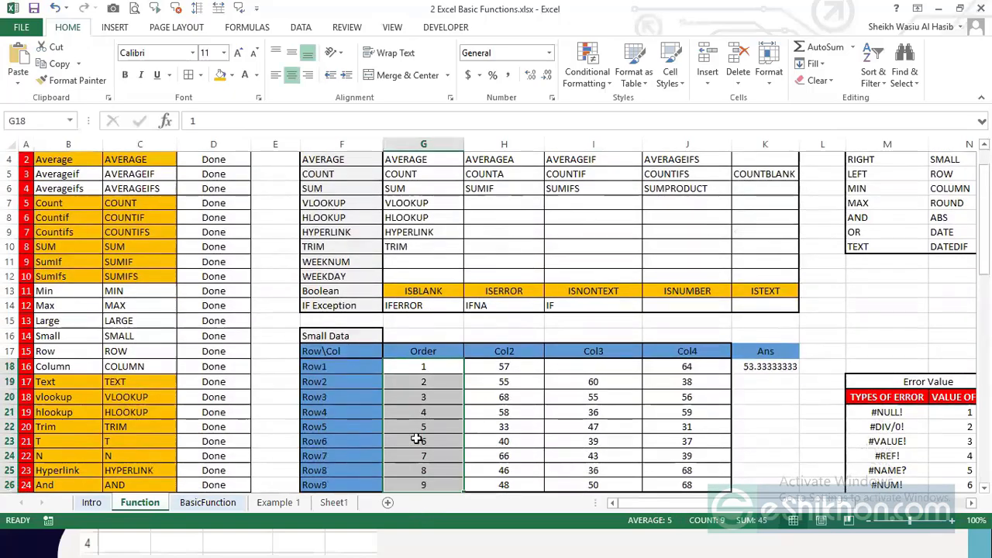
pyautogui.scroll(1, 421, 407)
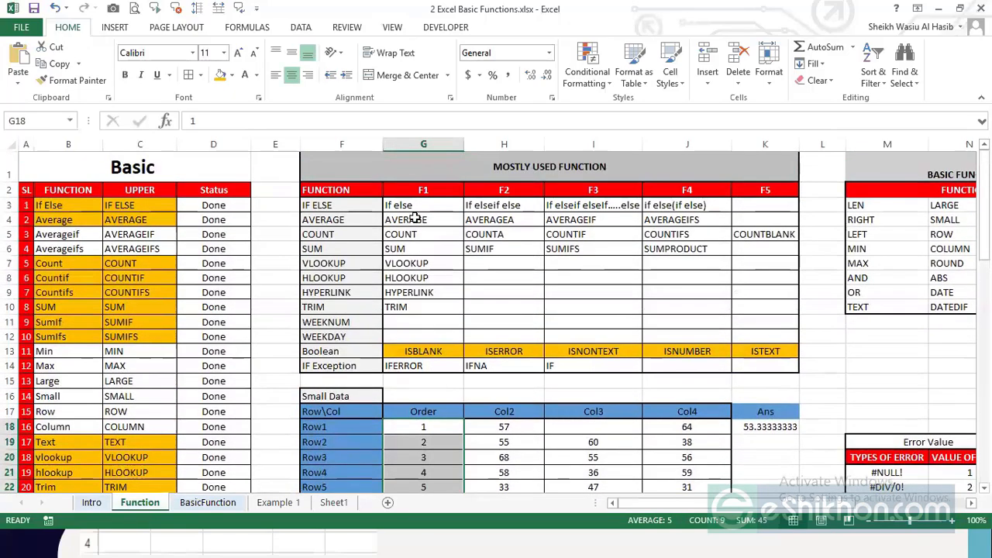
# Step: Start an AVERAGEA formula in the Ans cell K18 of the Small Data table
pyautogui.click(766, 427)
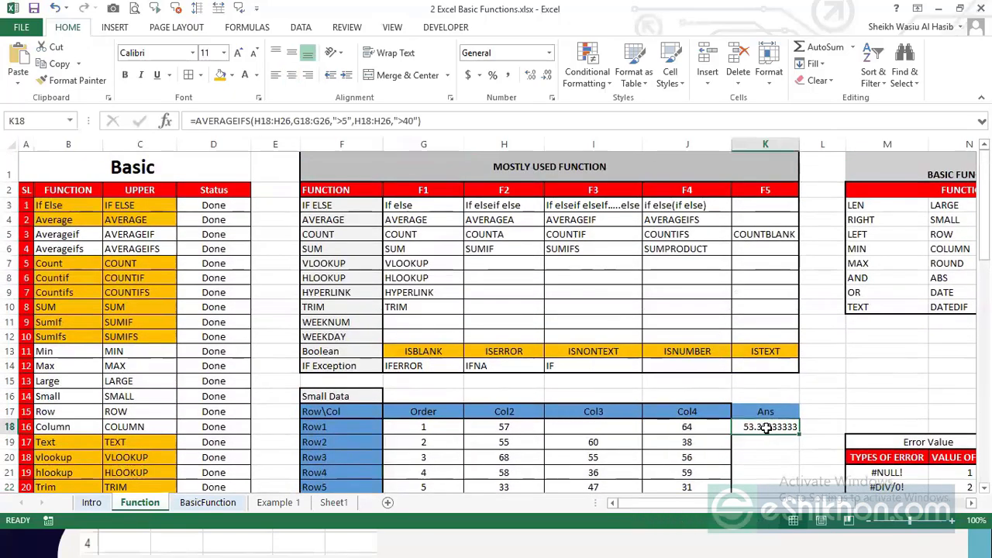
pyautogui.write('=')
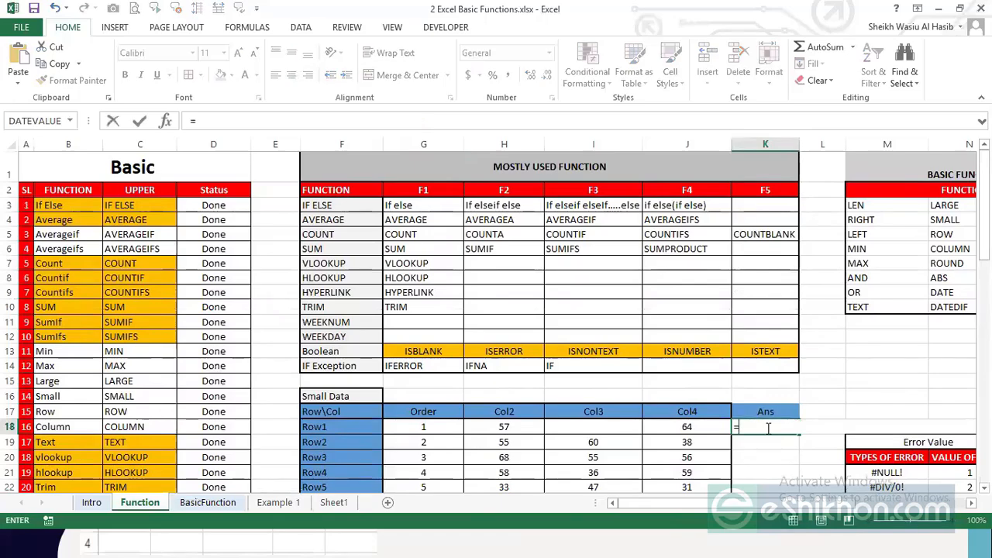
pyautogui.write('av')
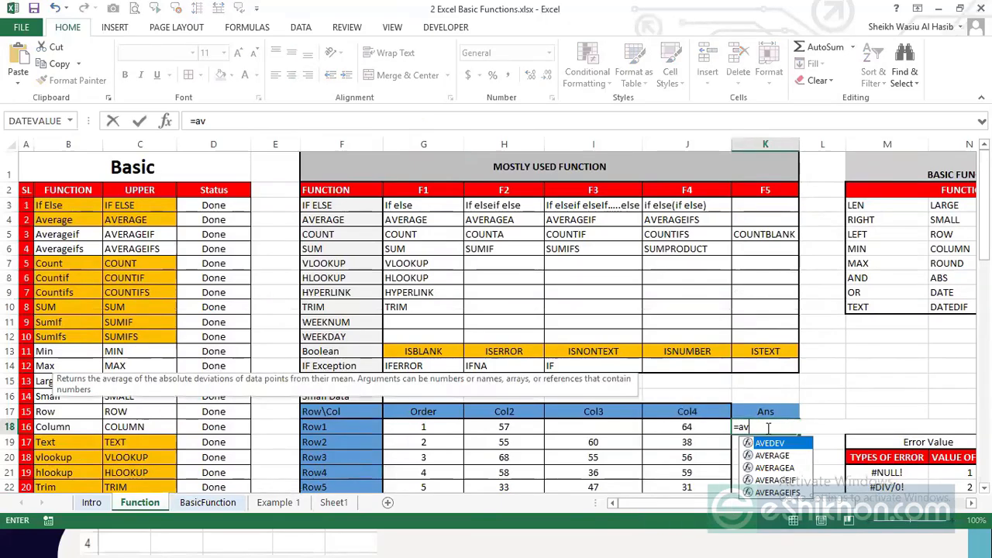
pyautogui.write('era')
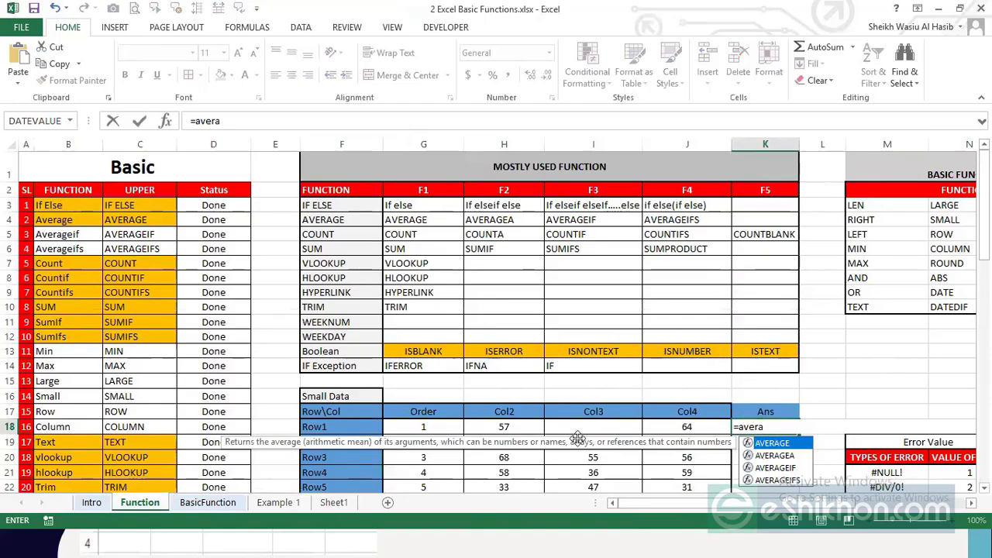
pyautogui.click(776, 460)
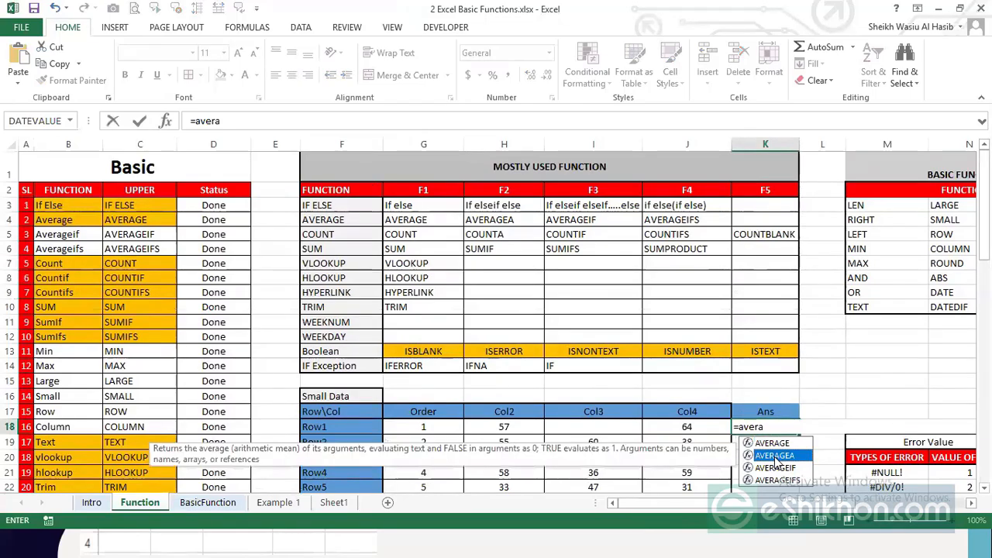
pyautogui.doubleClick(775, 457)
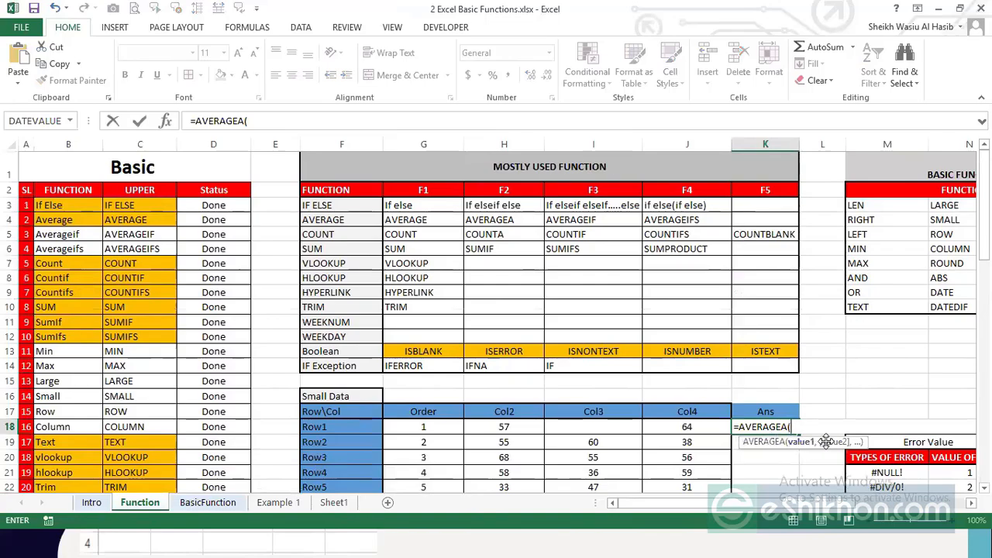
# Step: Replace AVERAGEA with AVERAGE in K18 and complete the formula as =AVERAGE(G18:J18), covering Row1's Order to Col4 values
pyautogui.moveTo(791, 427); pyautogui.dragTo(744, 434)
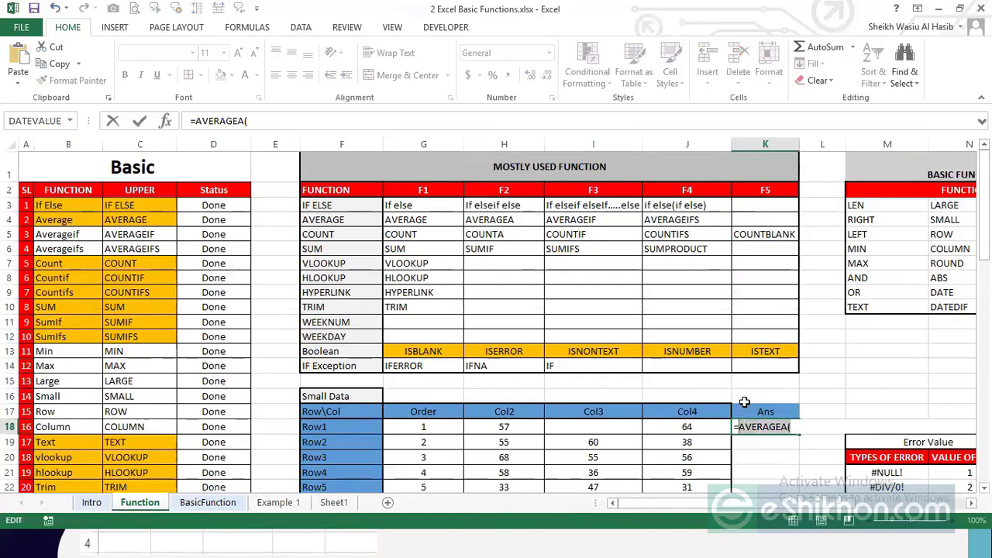
pyautogui.write('averag')
pyautogui.press('Tab')
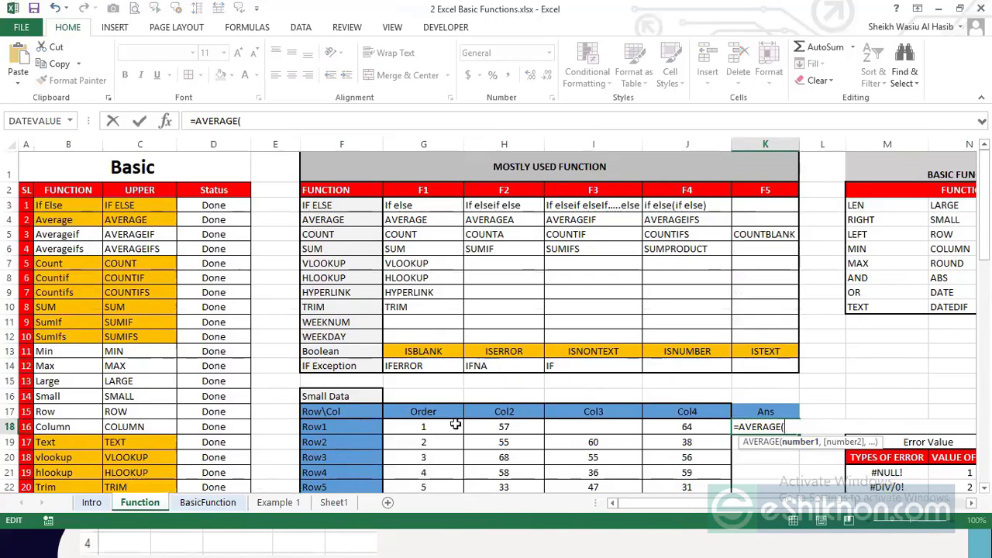
pyautogui.scroll(-2, 455, 425)
pyautogui.click(438, 323)
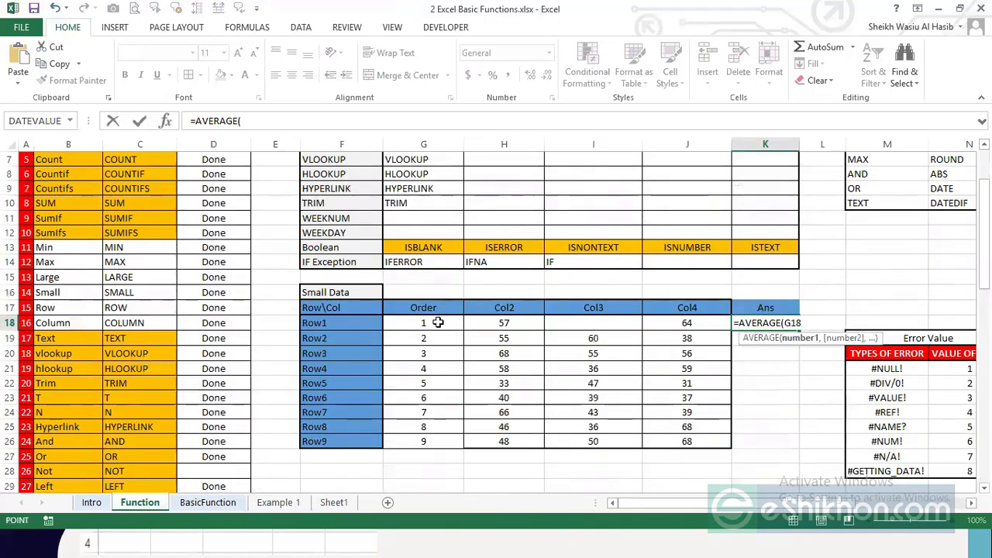
pyautogui.moveTo(438, 322); pyautogui.dragTo(667, 323)
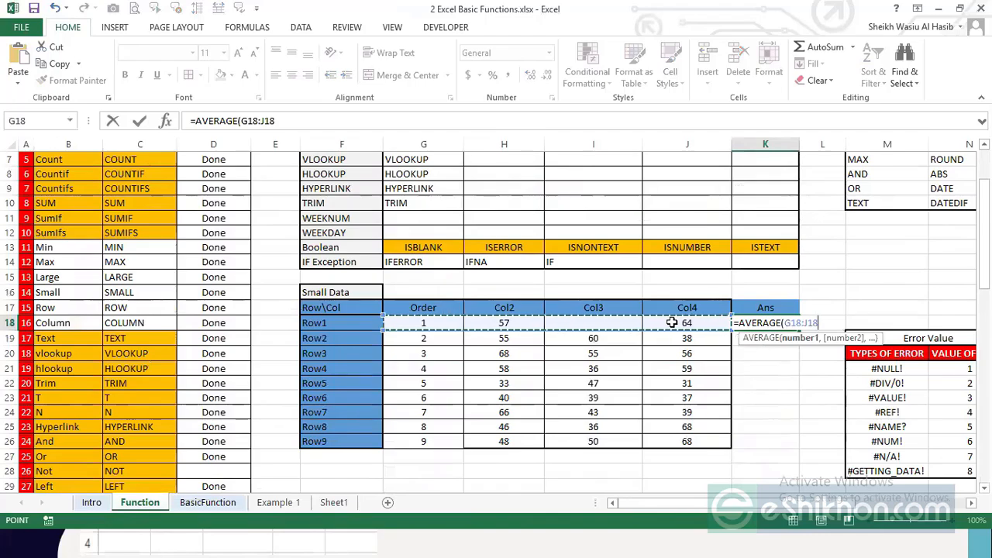
pyautogui.write(',')
pyautogui.press('BackSpace')
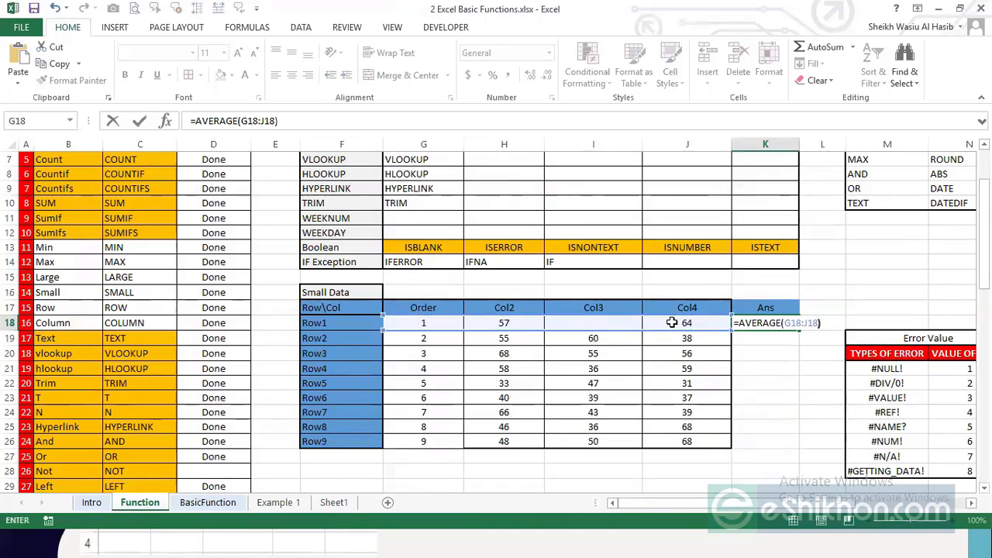
pyautogui.hotkey('ctrl', 'Return')
# Step: Enter 30 in the empty Col3 cell of Row1 in the Small Data table
pyautogui.click(626, 324)
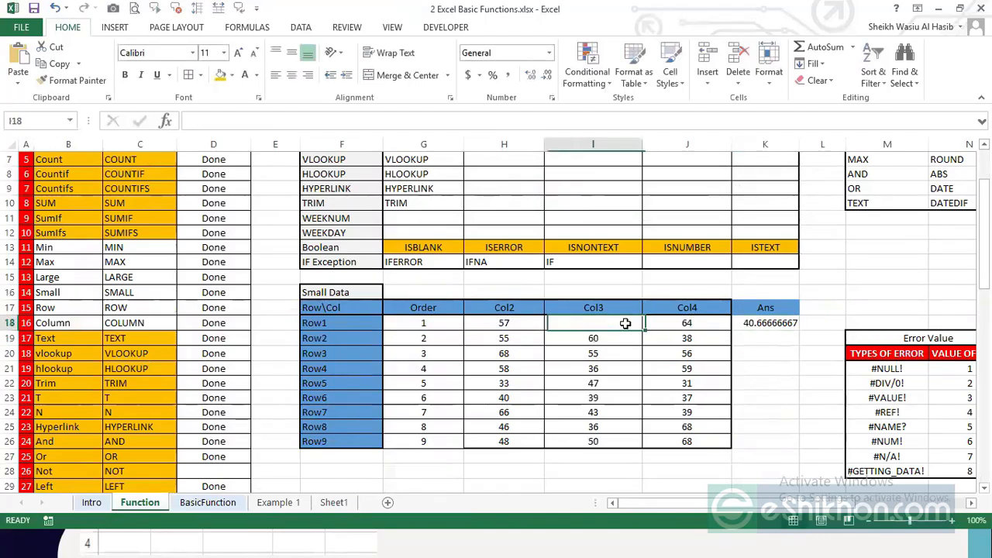
pyautogui.write('30')
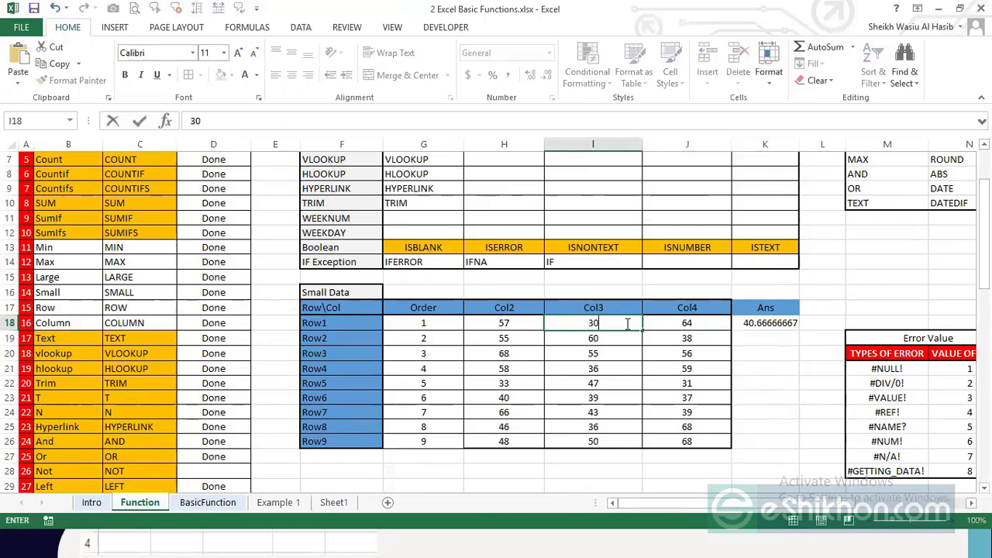
pyautogui.press('Return')
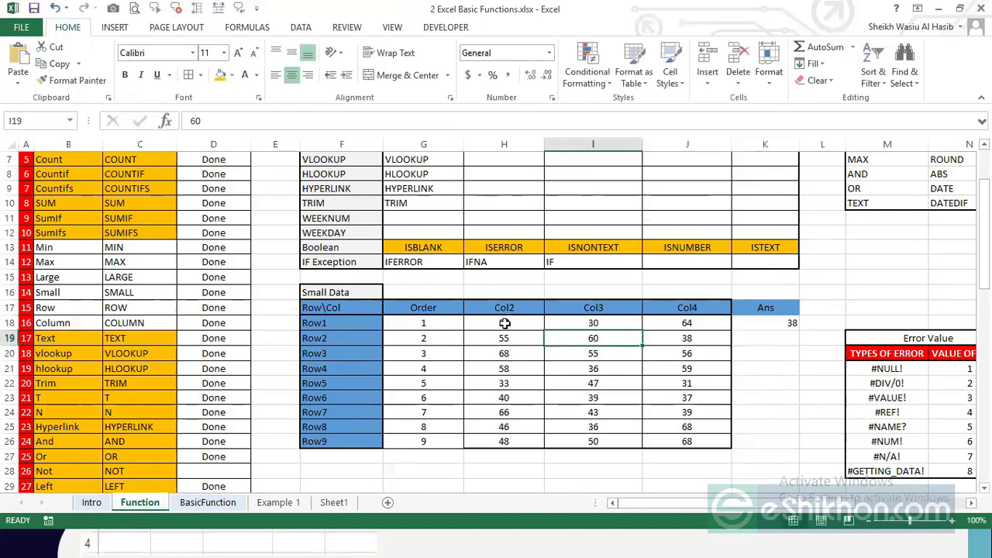
# Step: Change the range of the AVERAGE formula in K18 to H18:J18, leaving out the Order column
pyautogui.click(789, 321)
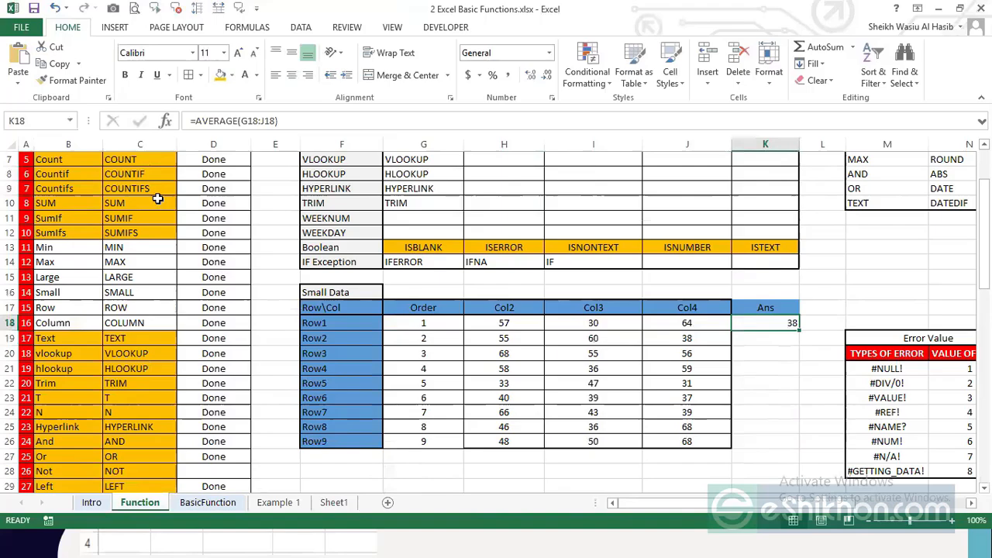
pyautogui.click(247, 121)
pyautogui.moveTo(382, 322); pyautogui.dragTo(436, 325)
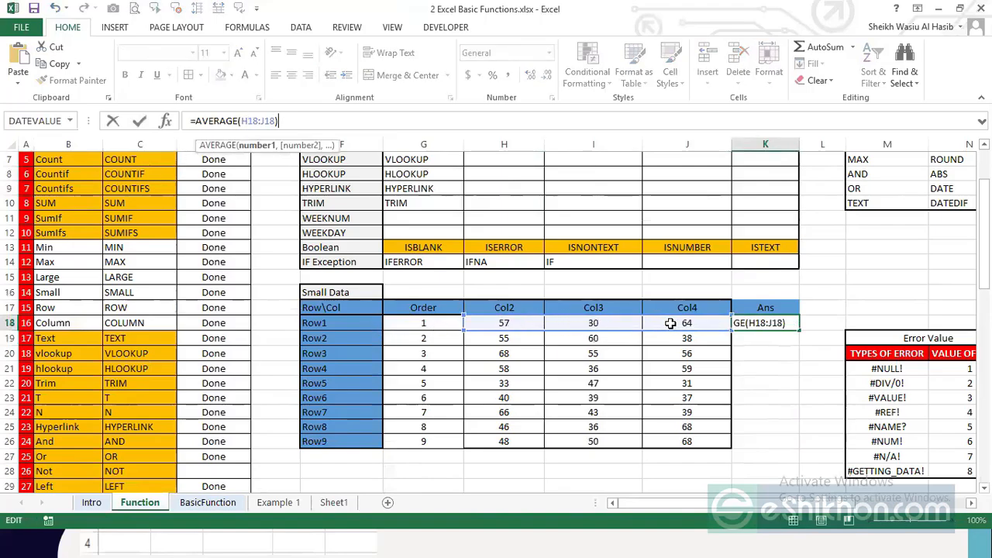
pyautogui.hotkey('ctrl', 'Return')
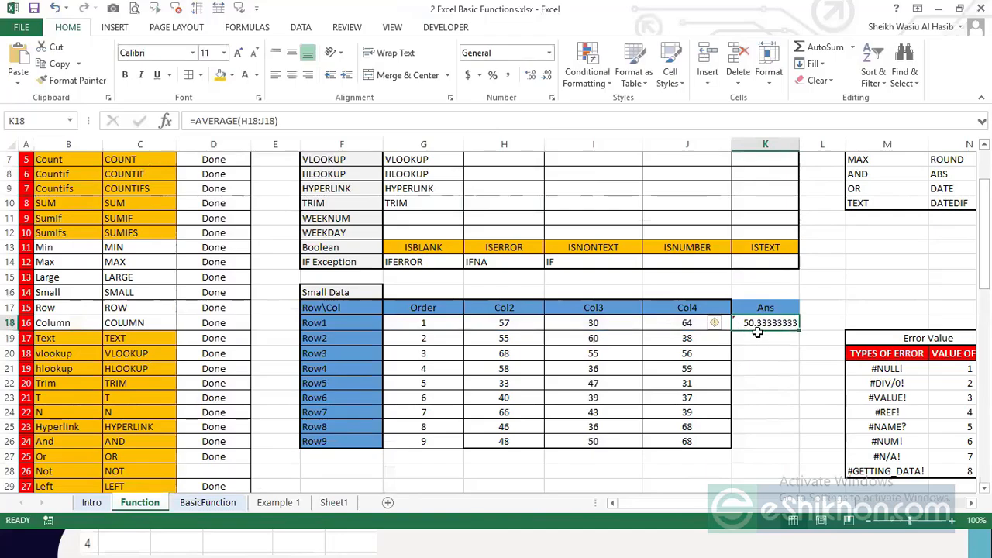
# Step: Enter =AVERAGEA(H18:J18) in cell L18, beside the AVERAGE result for Row1
pyautogui.click(811, 325)
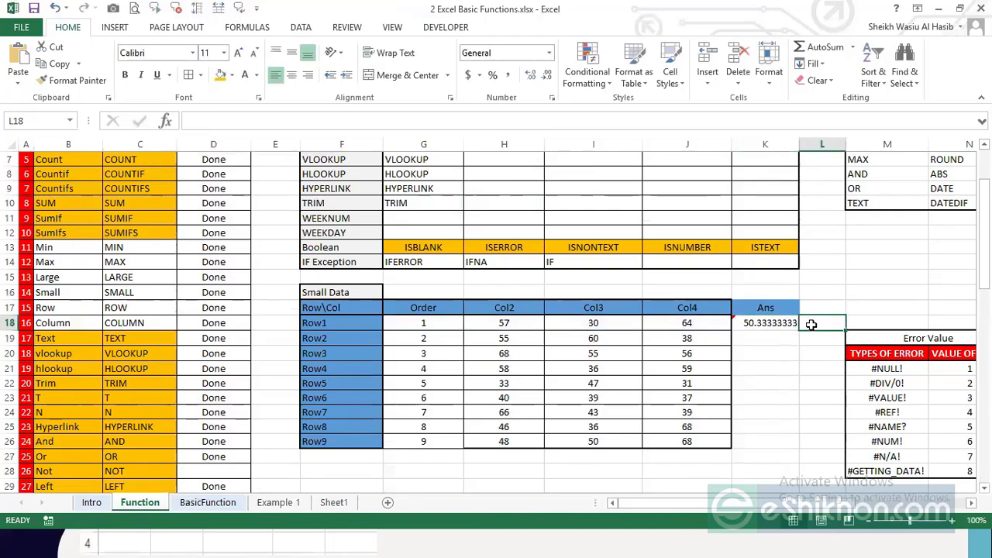
pyautogui.write('=average')
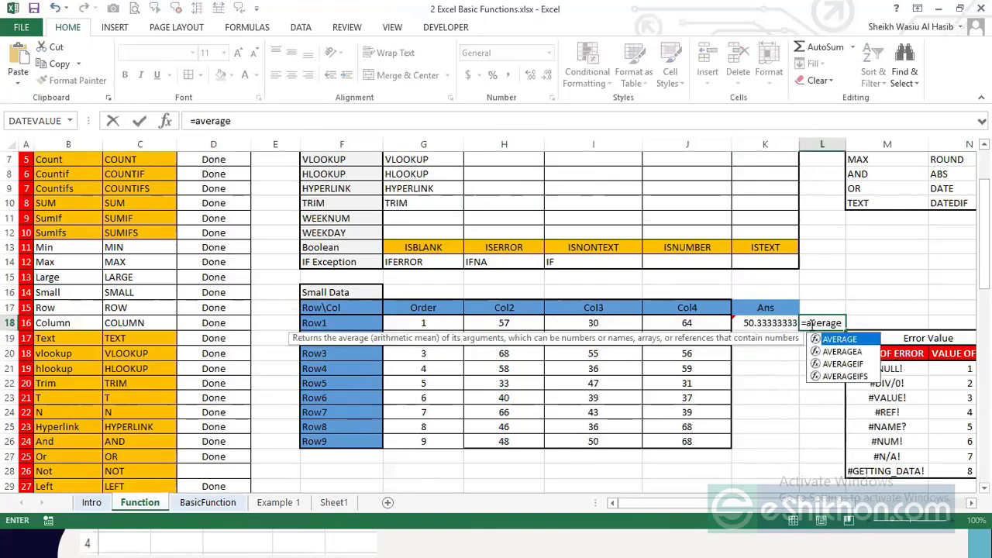
pyautogui.press('Down')
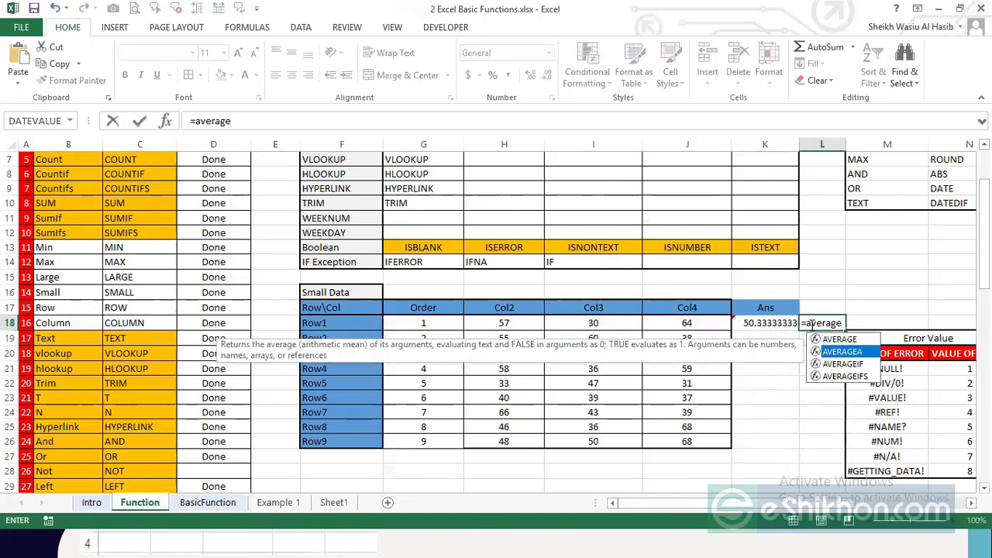
pyautogui.press('Tab')
pyautogui.moveTo(505, 324); pyautogui.dragTo(659, 324)
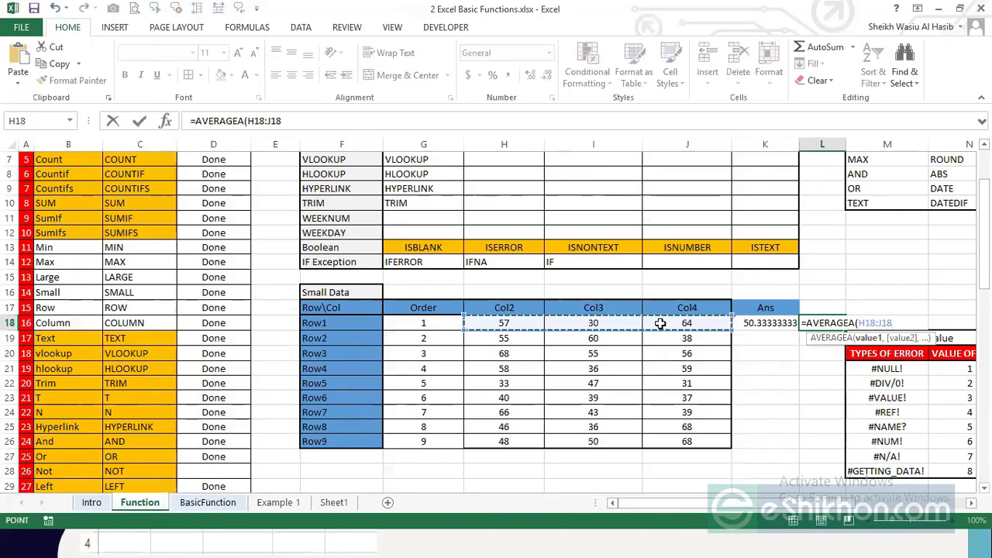
pyautogui.write(')')
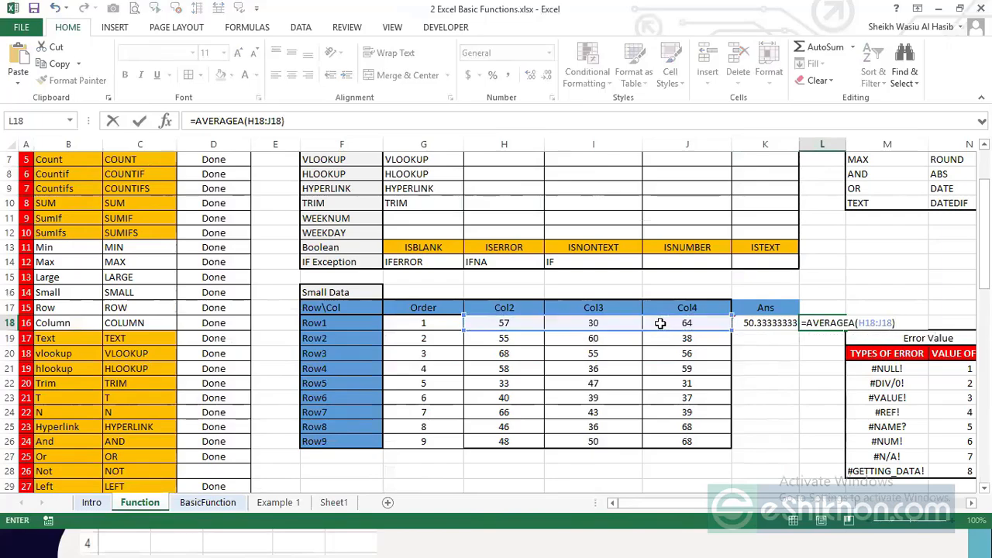
pyautogui.press('Return')
# Step: Compare the AVERAGE result in K18 with the AVERAGEA result in L18
pyautogui.press('Up')
pyautogui.press('Left')
pyautogui.press('Right')
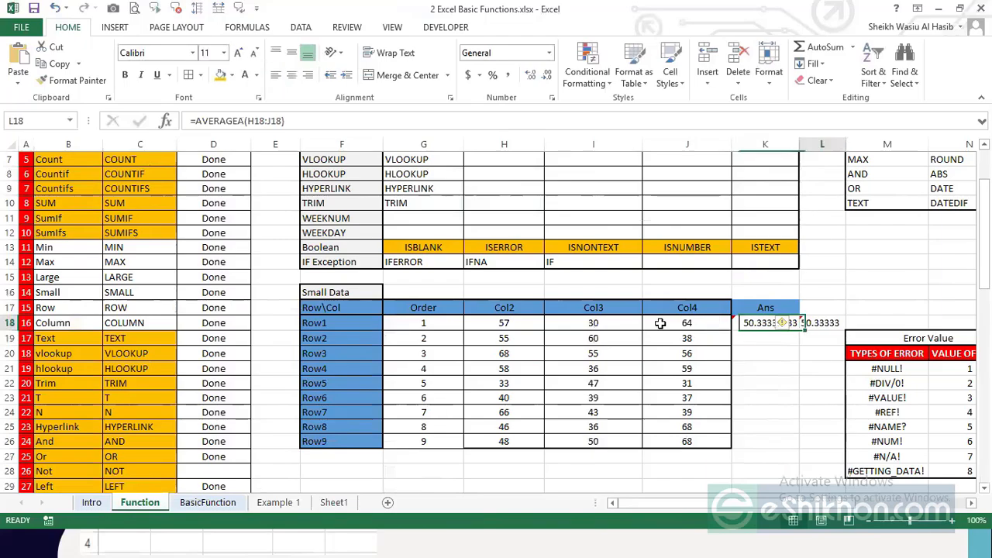
pyautogui.press('Left')
pyautogui.press('Right')
pyautogui.press('Left')
pyautogui.press('Right')
pyautogui.press('Left')
pyautogui.press('Right')
pyautogui.press('Left')
pyautogui.press('Right')
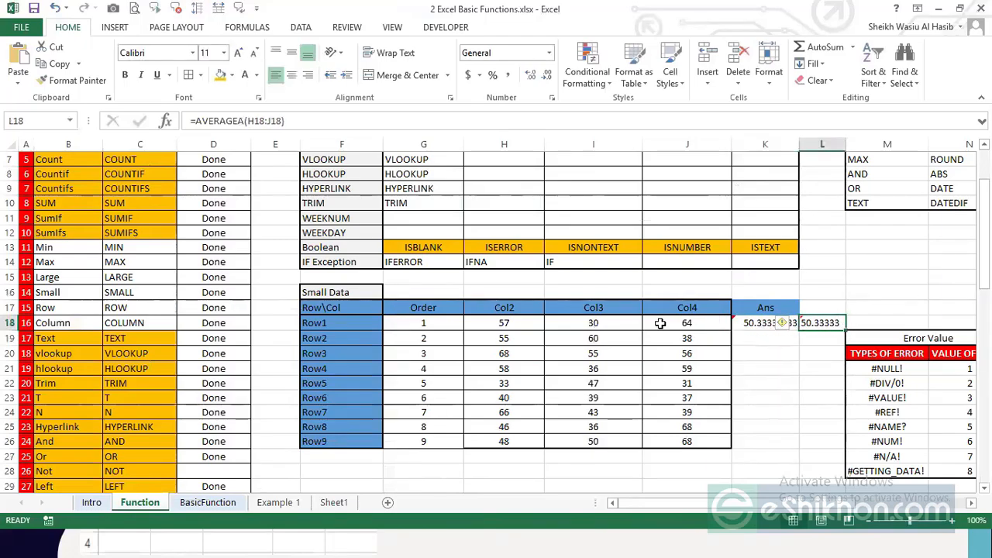
# Step: Review the AVERAGE and AVERAGEA entries in the Mostly Used Function table
pyautogui.scroll(2, 660, 323)
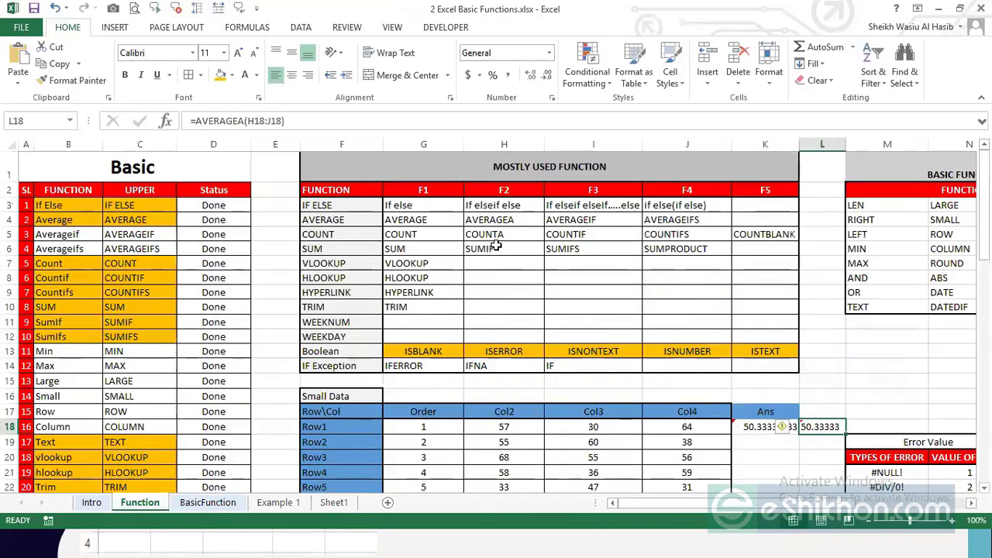
pyautogui.click(438, 220)
pyautogui.click(477, 221)
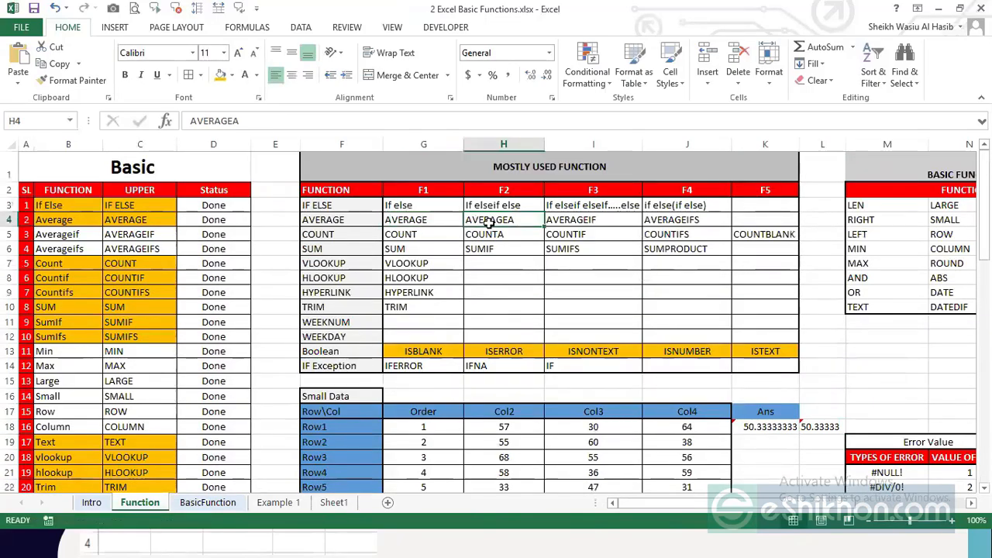
pyautogui.click(447, 220)
pyautogui.click(507, 220)
# Step: View the function arguments and description for the AVERAGE formula in K18, and close them without changes
pyautogui.scroll(-1, 757, 434)
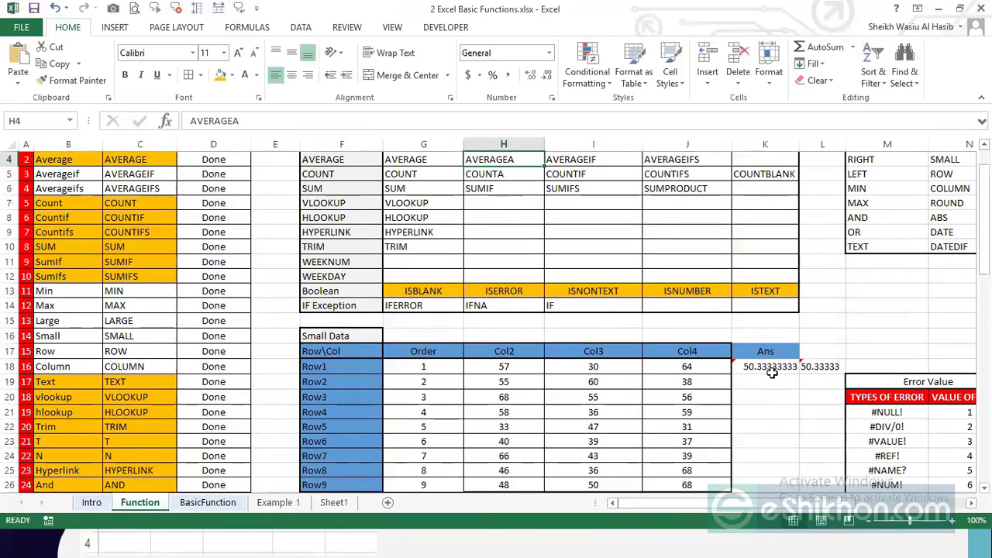
pyautogui.click(770, 366)
pyautogui.scroll(1, 595, 293)
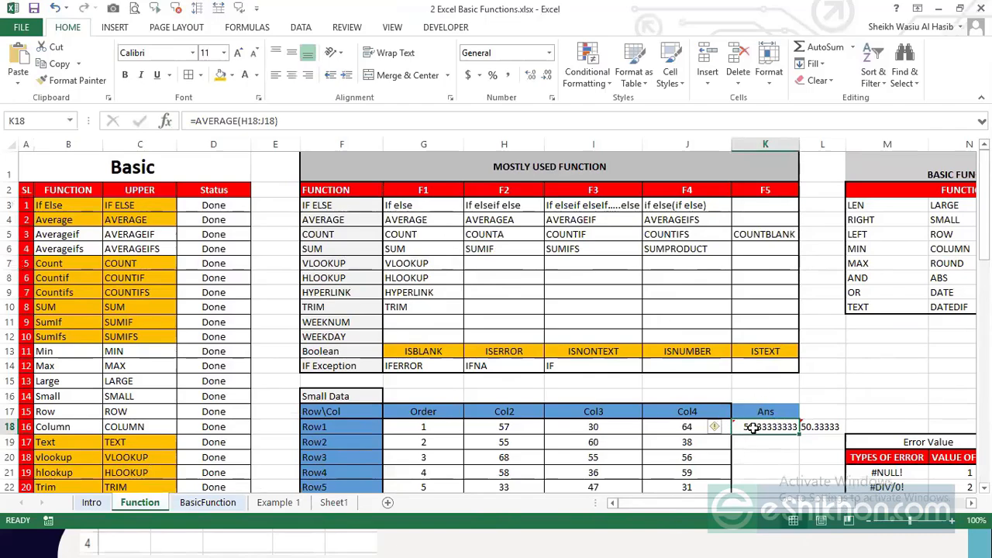
pyautogui.click(165, 126)
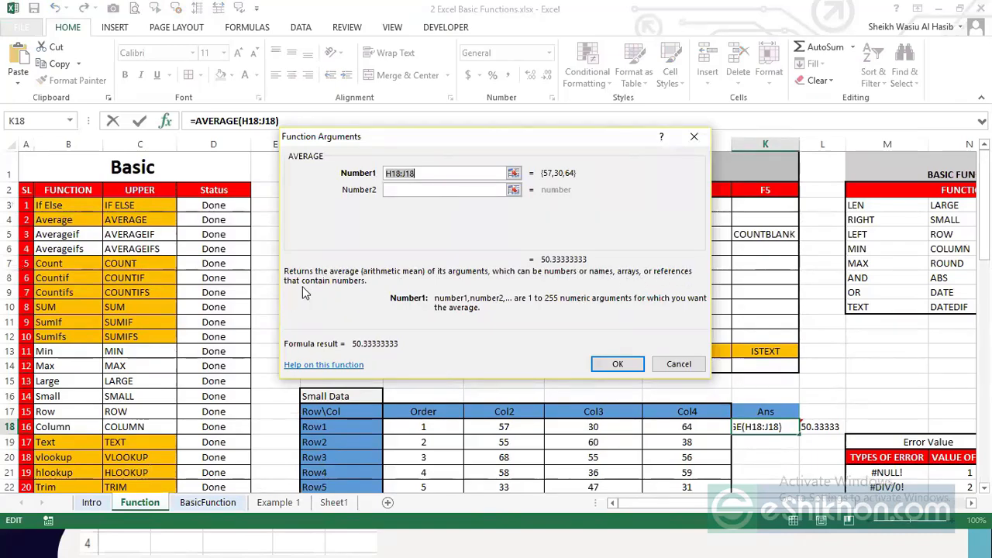
pyautogui.click(679, 365)
# Step: Replace Row1's Col3 value in the Small Data table with the text A
pyautogui.click(585, 429)
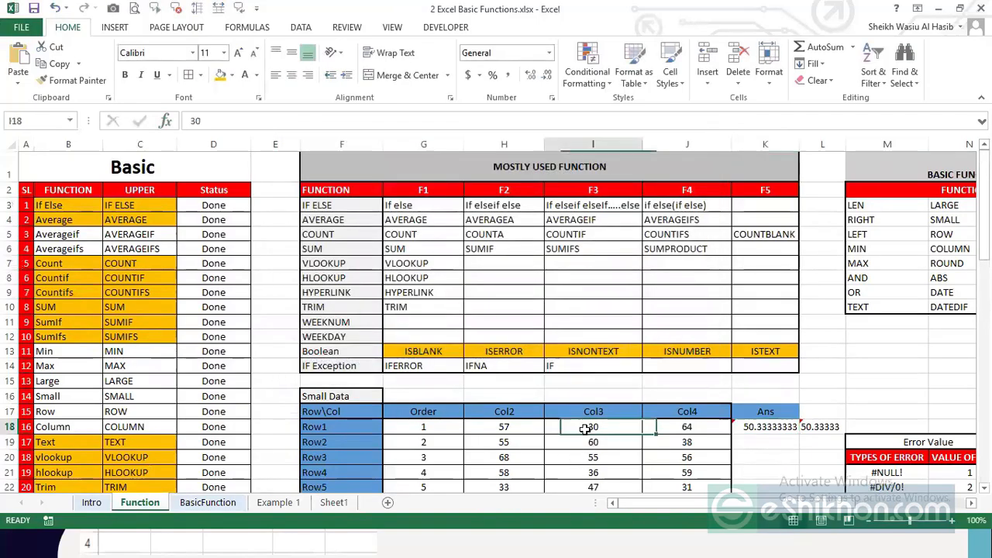
pyautogui.write('a')
pyautogui.press('BackSpace')
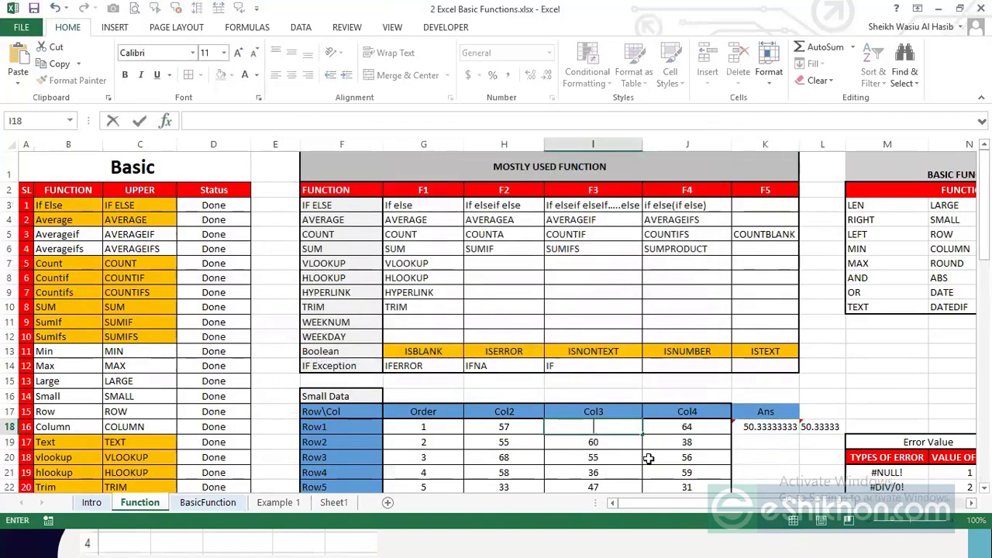
pyautogui.hotkey('ctrl', 'Return')
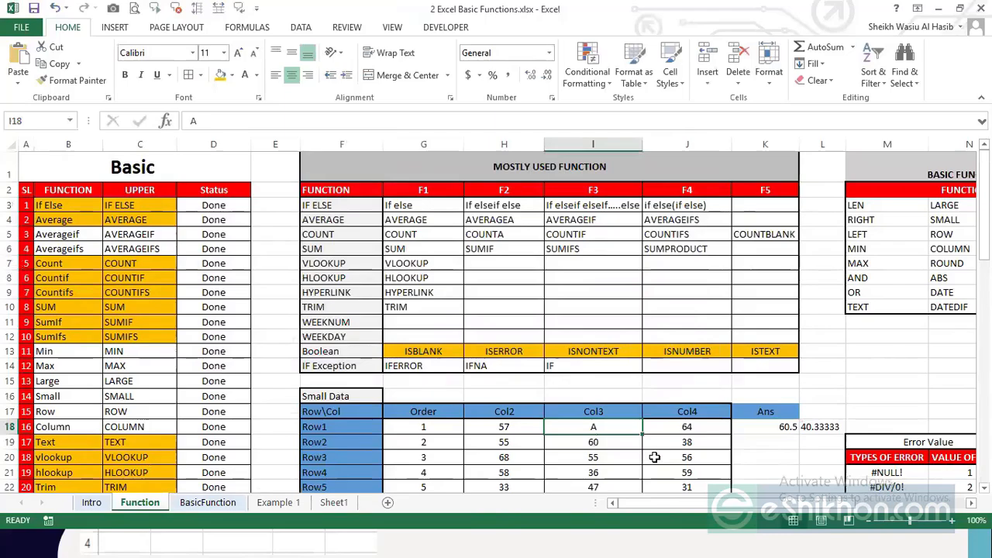
# Step: Inspect the AVERAGE formula in K18 and select Row1's Col2 and Col4 values together to check their average and count
pyautogui.click(775, 432)
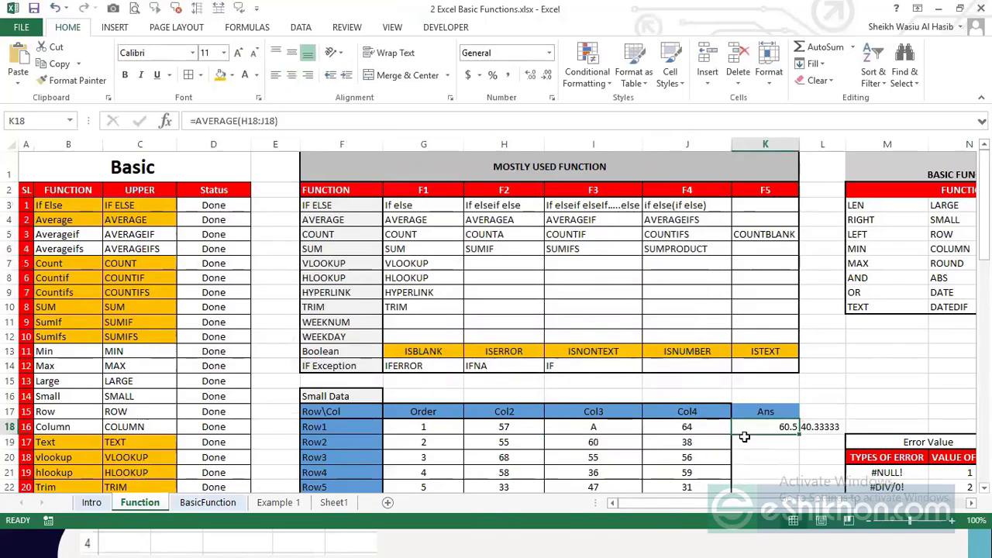
pyautogui.click(519, 428)
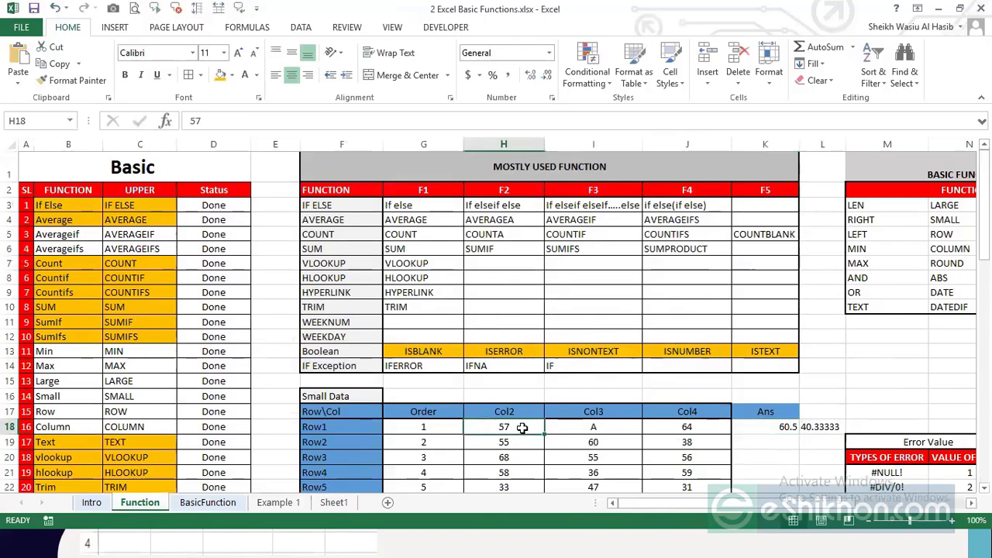
pyautogui.keyDown('ctrl'); pyautogui.click(689, 427); pyautogui.keyUp('ctrl')
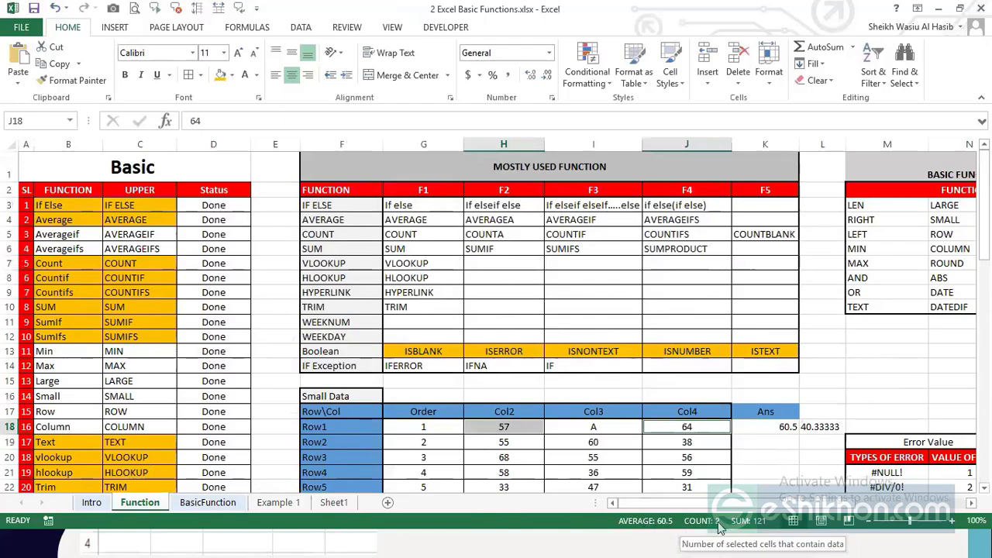
# Step: Inspect the AVERAGEA formula in L18 and check it against Row1's Col2 and Col3 values
pyautogui.click(748, 445)
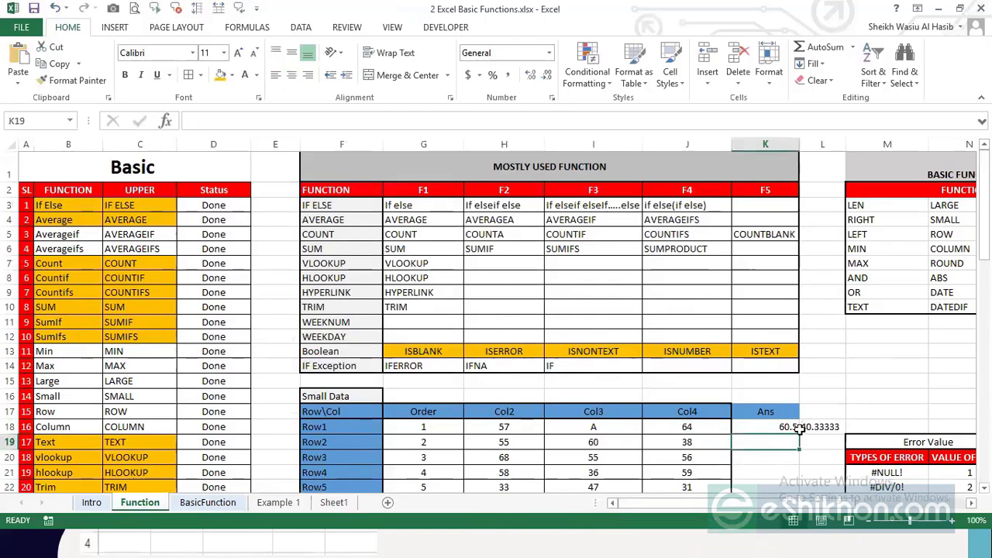
pyautogui.click(808, 429)
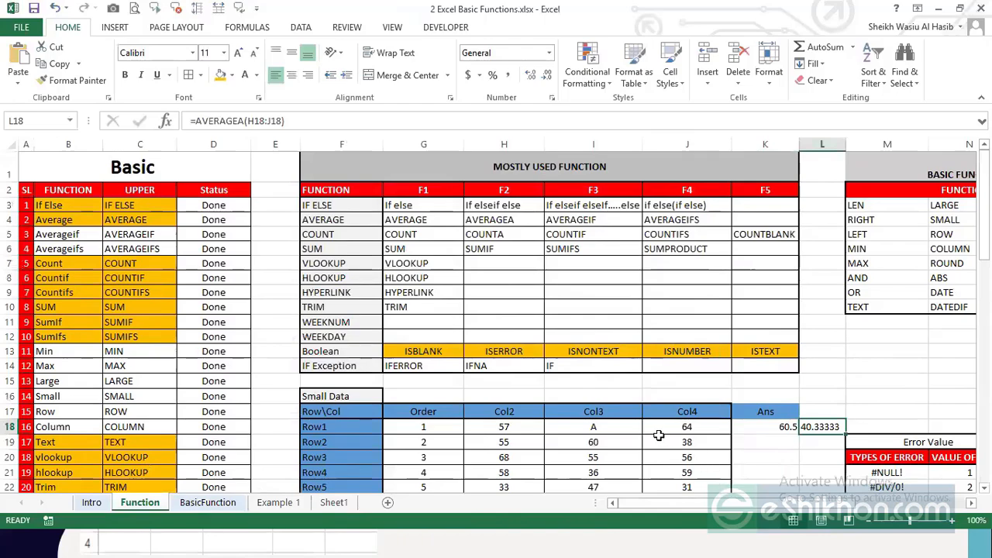
pyautogui.keyDown('ctrl'); pyautogui.click(511, 427); pyautogui.keyUp('ctrl')
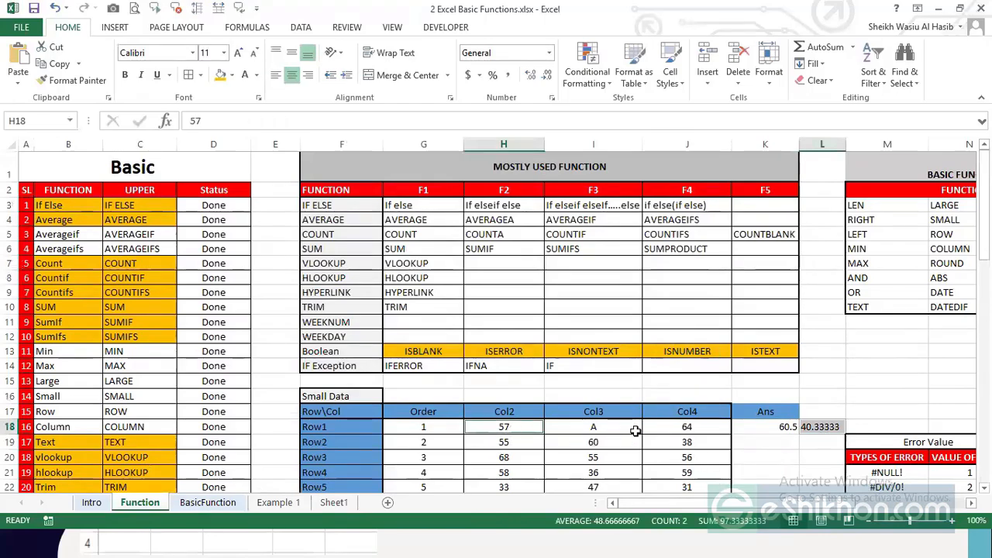
pyautogui.keyDown('ctrl'); pyautogui.click(656, 430); pyautogui.keyUp('ctrl')
# Step: Add Row1's Col2 and Col4 values in K19 with the formula =H18+J18
pyautogui.click(790, 439)
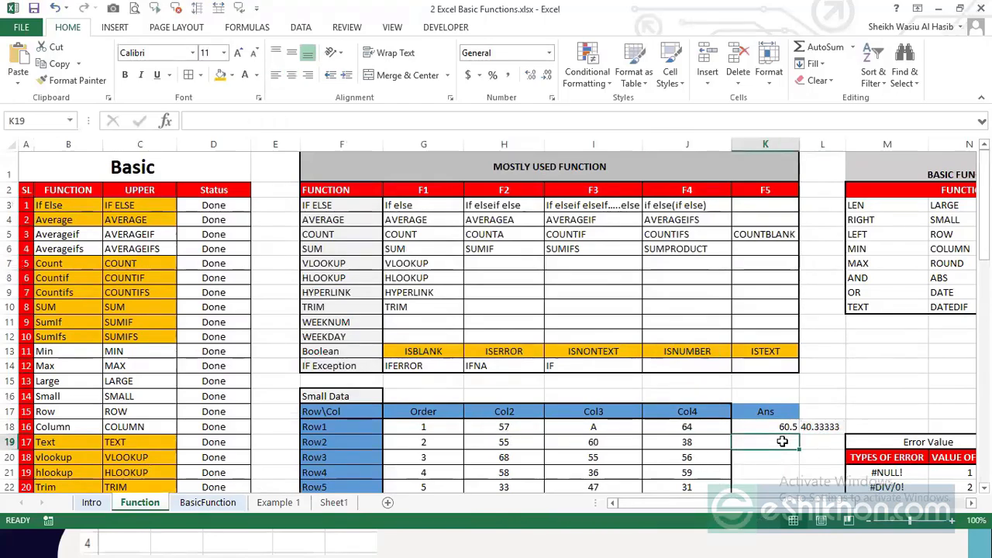
pyautogui.write('=')
pyautogui.click(515, 428)
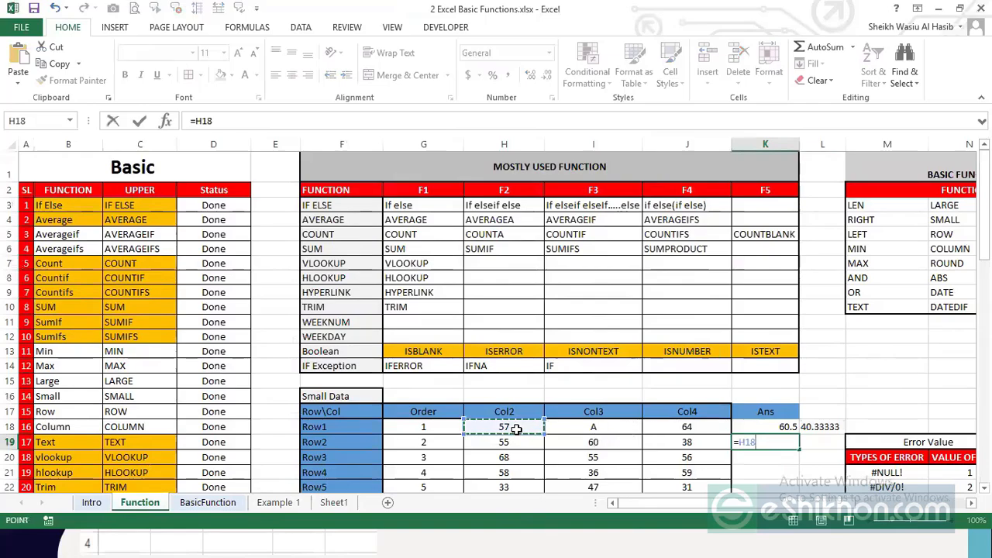
pyautogui.write('+')
pyautogui.click(704, 427)
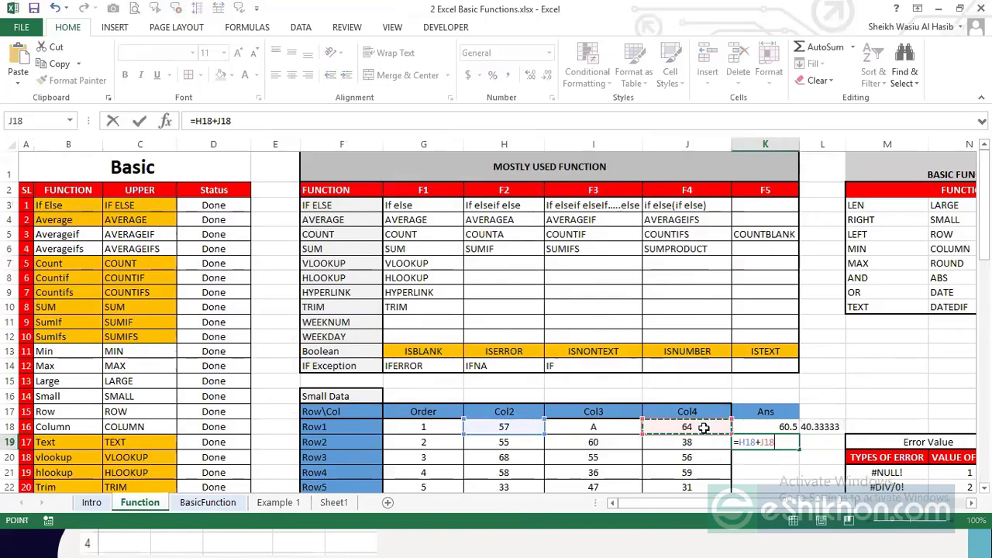
pyautogui.hotkey('ctrl', 'Return')
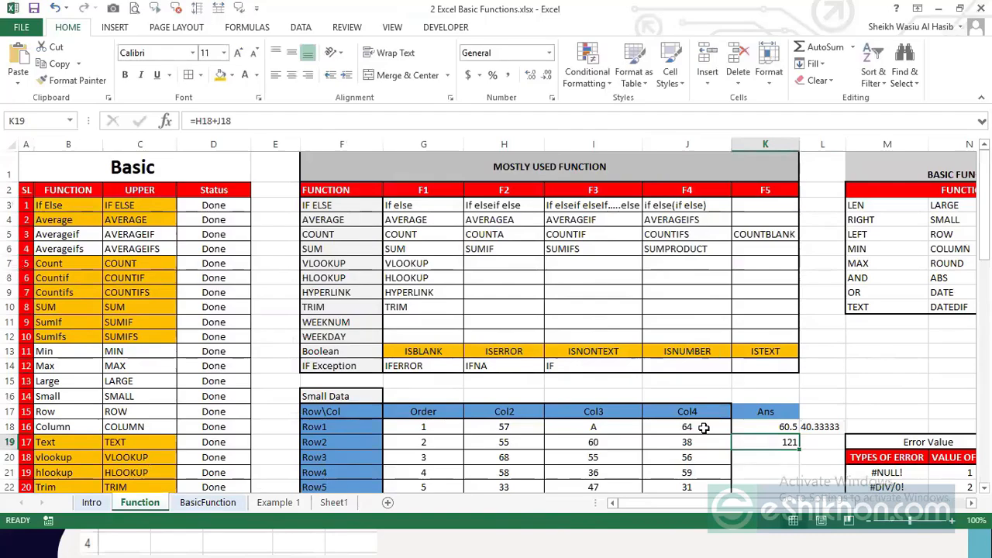
# Step: Divide the K19 sum by three in L19 with the formula =K19/3
pyautogui.click(823, 445)
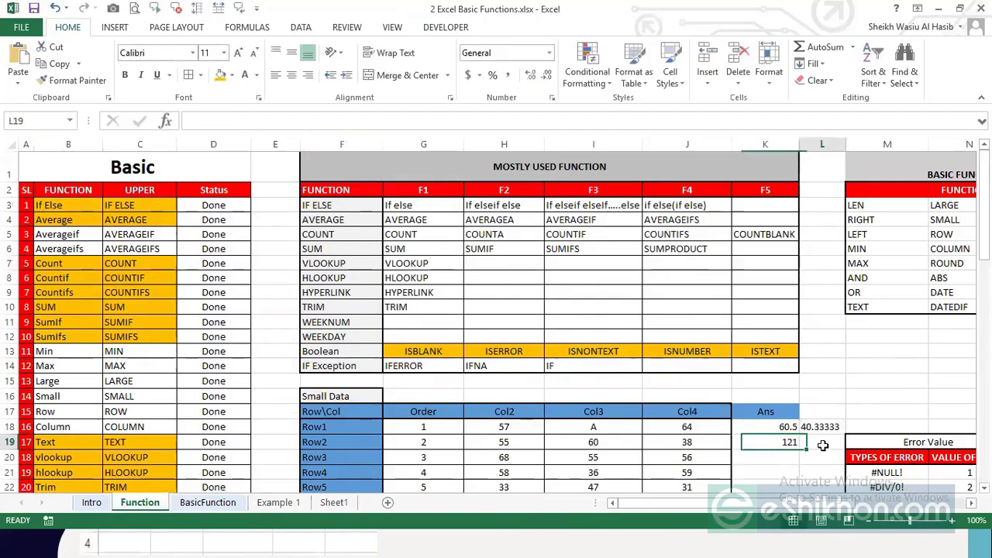
pyautogui.write('=')
pyautogui.press('Left')
pyautogui.write('/3')
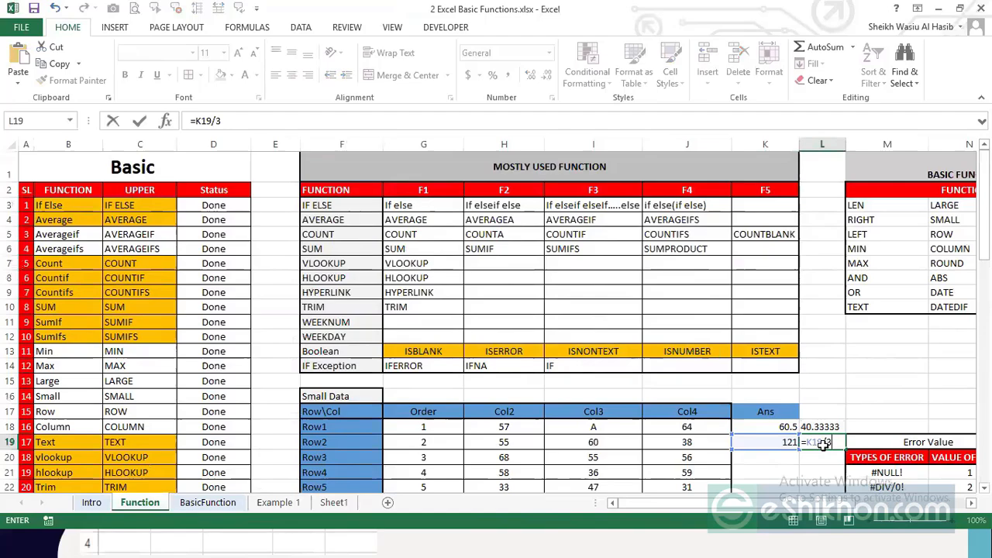
pyautogui.hotkey('ctrl', 'Return')
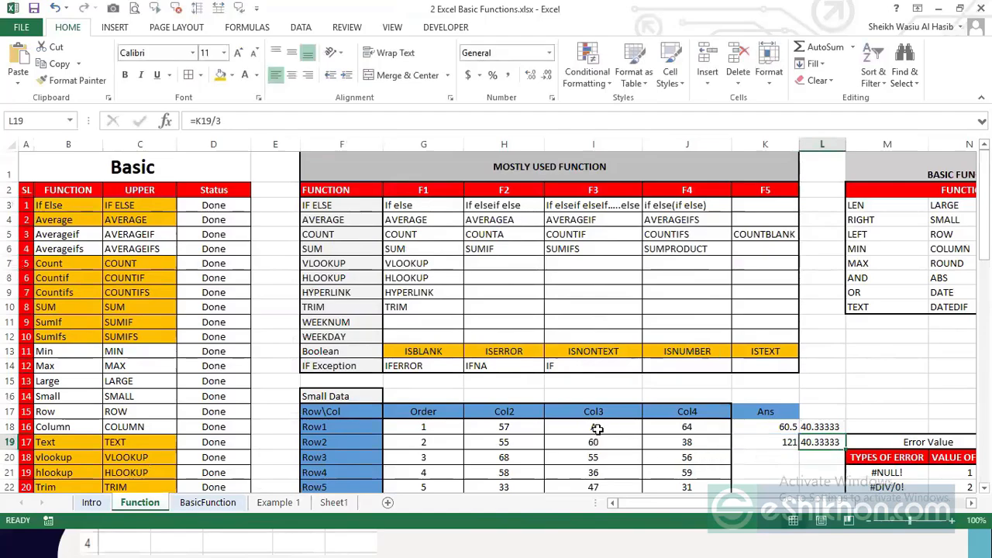
# Step: Compare Row1's Col2 to Col4 values with the AVERAGE and AVERAGEA results in K18 and L18, checking the range's average and count
pyautogui.click(513, 428)
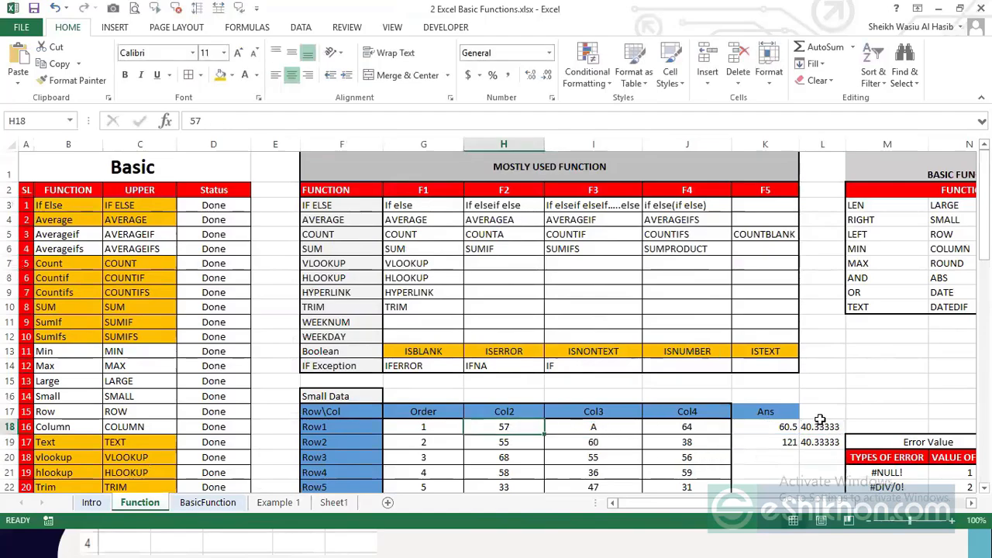
pyautogui.click(820, 427)
pyautogui.moveTo(700, 429); pyautogui.dragTo(515, 428)
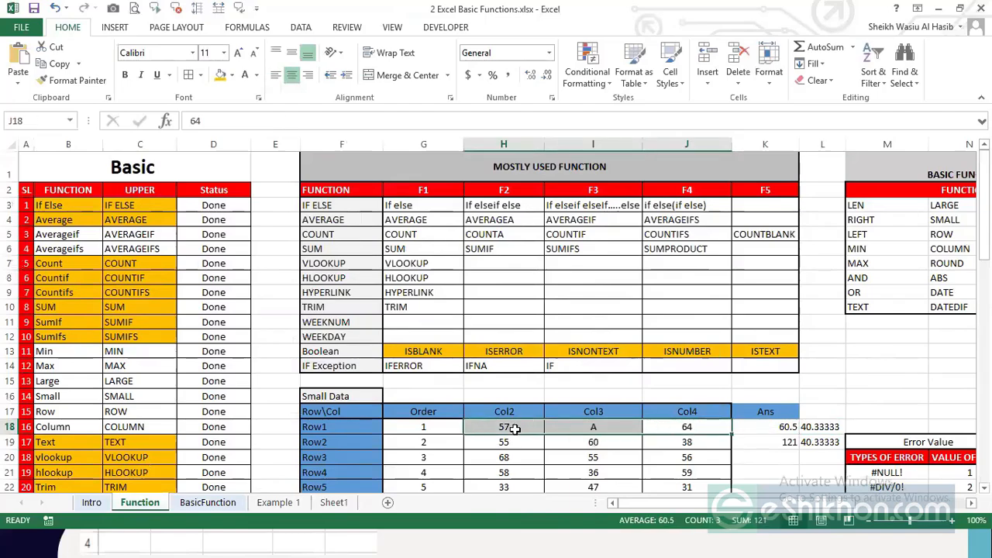
pyautogui.click(668, 426)
pyautogui.moveTo(679, 424); pyautogui.dragTo(505, 429)
pyautogui.click(789, 429)
pyautogui.moveTo(680, 427); pyautogui.dragTo(504, 428)
pyautogui.moveTo(524, 424)
pyautogui.mouseDown()
pyautogui.moveTo(725, 425)
pyautogui.moveTo(530, 433)
pyautogui.mouseUp()
pyautogui.click(573, 430)
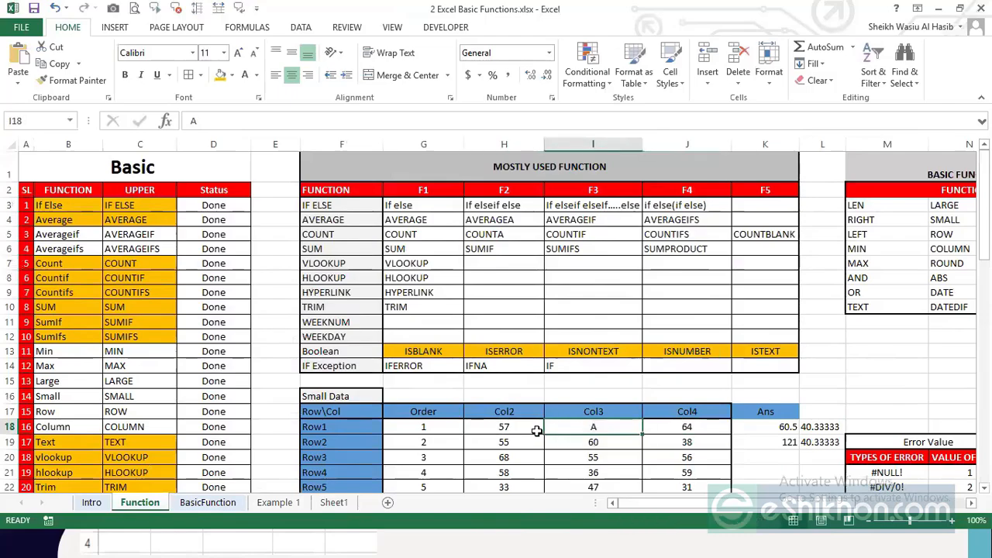
pyautogui.moveTo(505, 430); pyautogui.dragTo(660, 434)
pyautogui.click(783, 428)
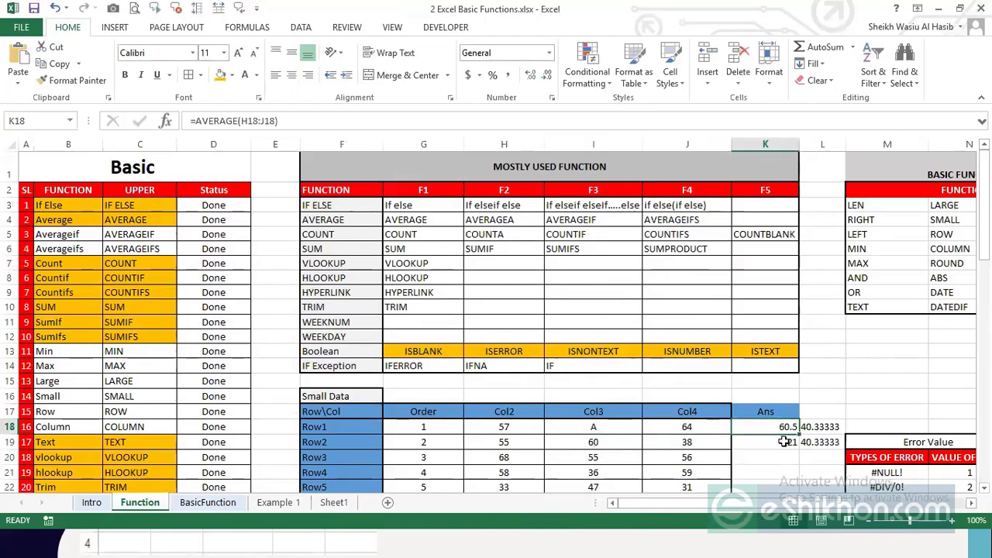
# Step: Clear the manual sum and division formulas from K19:L19
pyautogui.moveTo(787, 446); pyautogui.dragTo(819, 444)
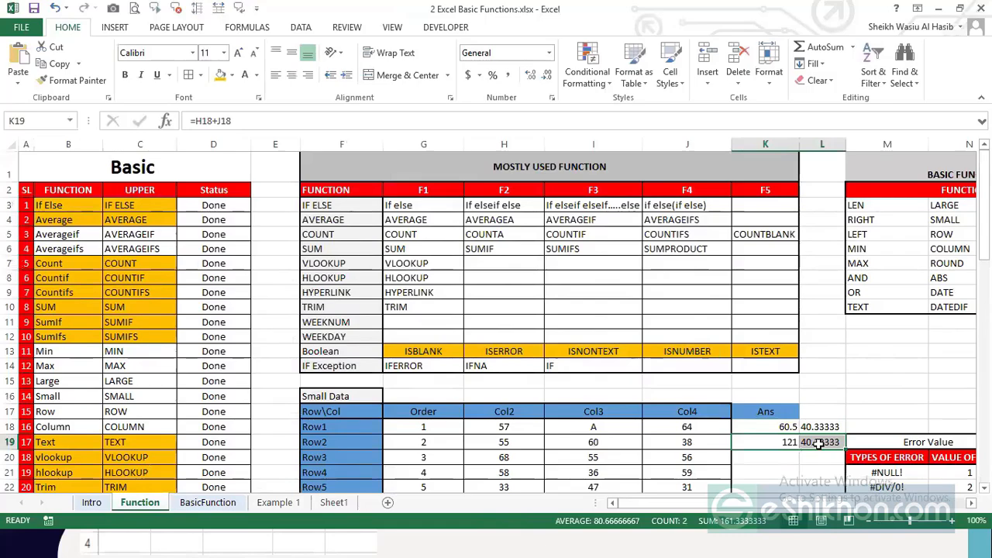
pyautogui.press('Delete')
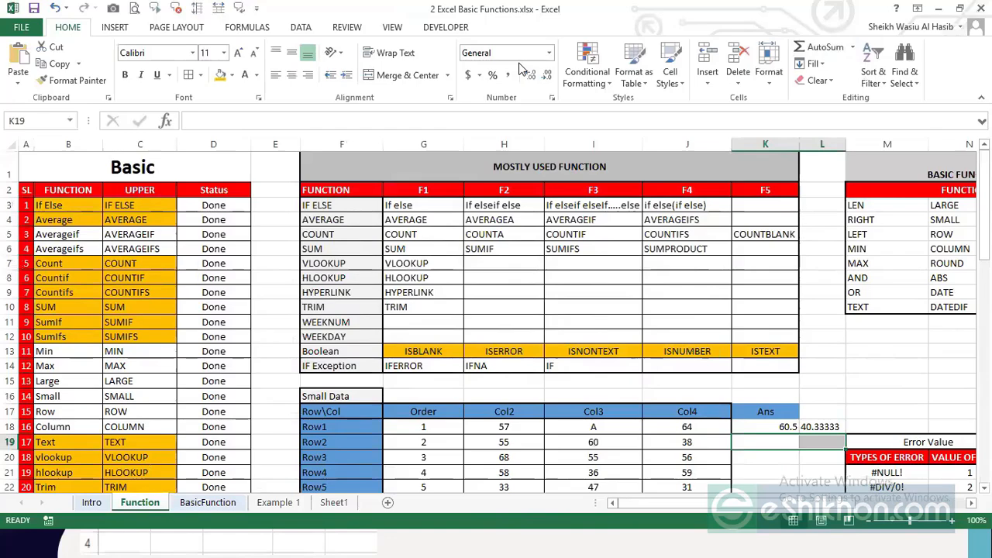
pyautogui.hotkey('alt', 'Tab')
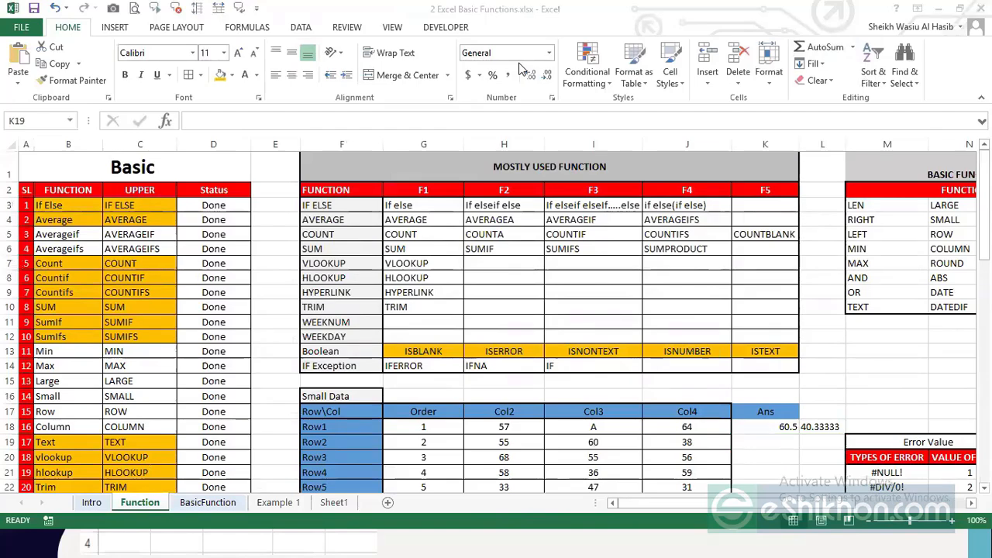
pyautogui.click(457, 265)
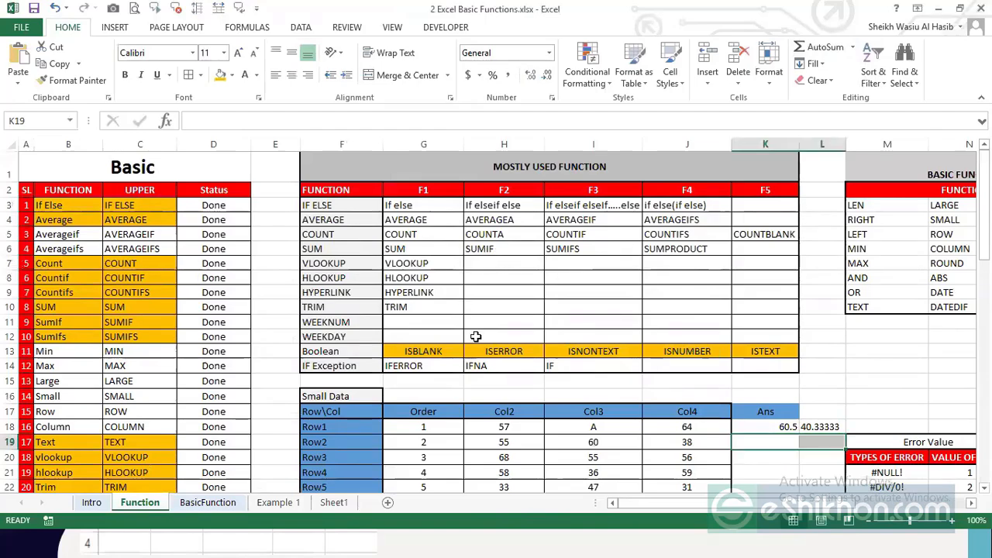
# Step: Review the AVERAGE, COUNT and SUM function variants in the Mostly Used Function table
pyautogui.click(578, 222)
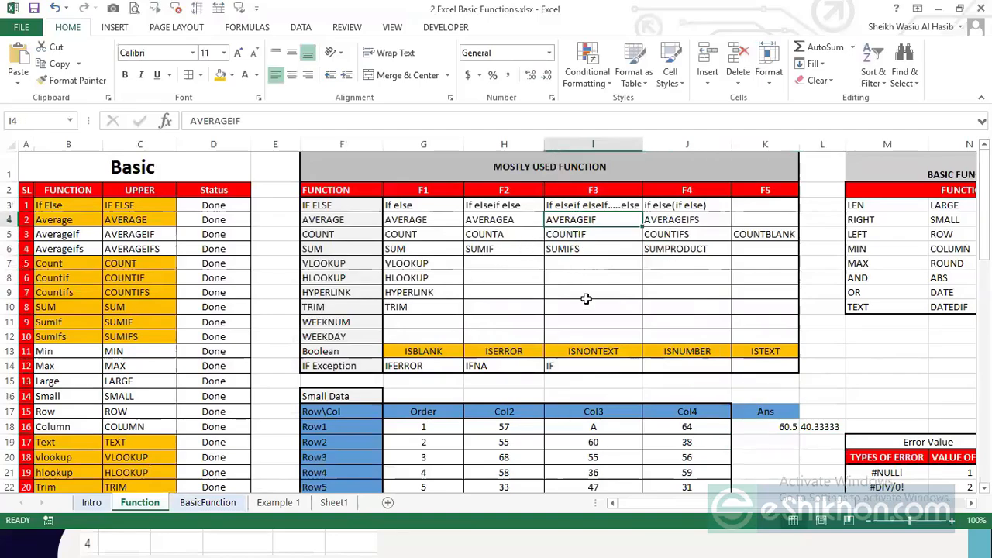
pyautogui.click(600, 231)
pyautogui.click(603, 219)
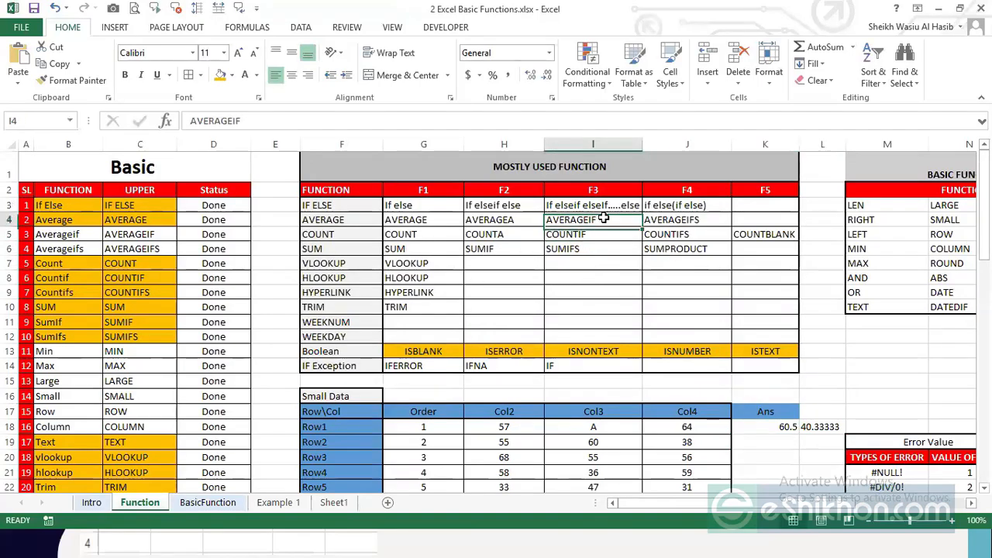
pyautogui.click(427, 239)
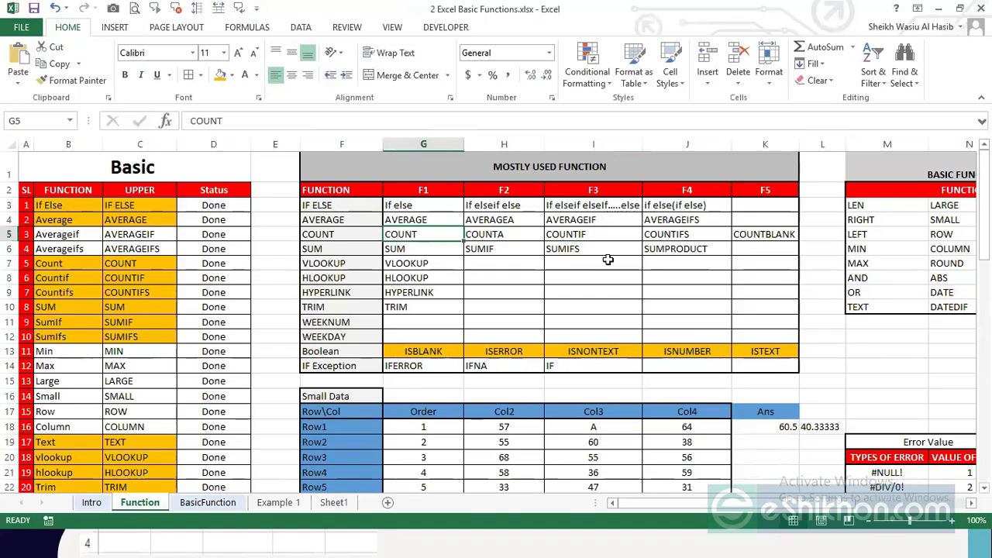
pyautogui.click(588, 237)
pyautogui.click(647, 250)
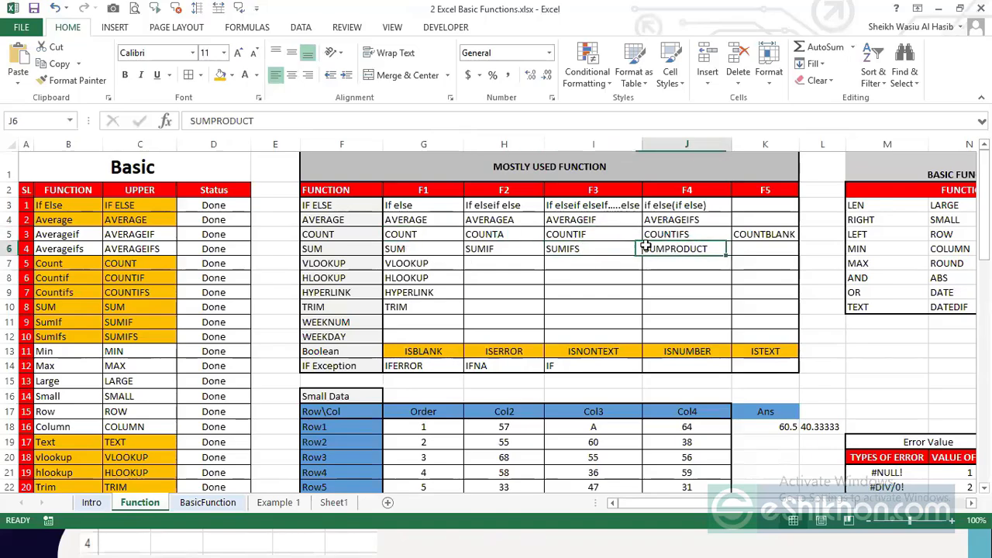
pyautogui.click(700, 235)
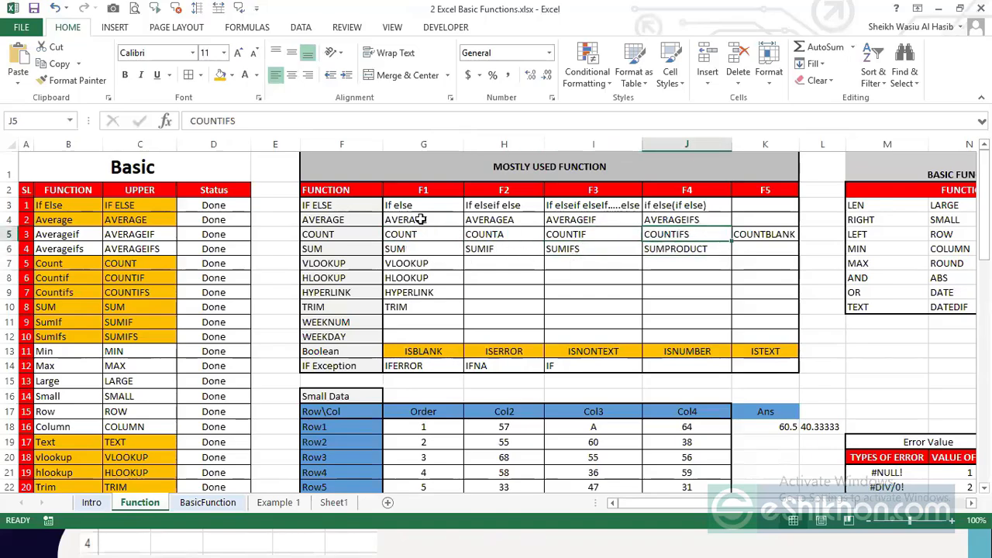
pyautogui.moveTo(414, 219); pyautogui.dragTo(499, 220)
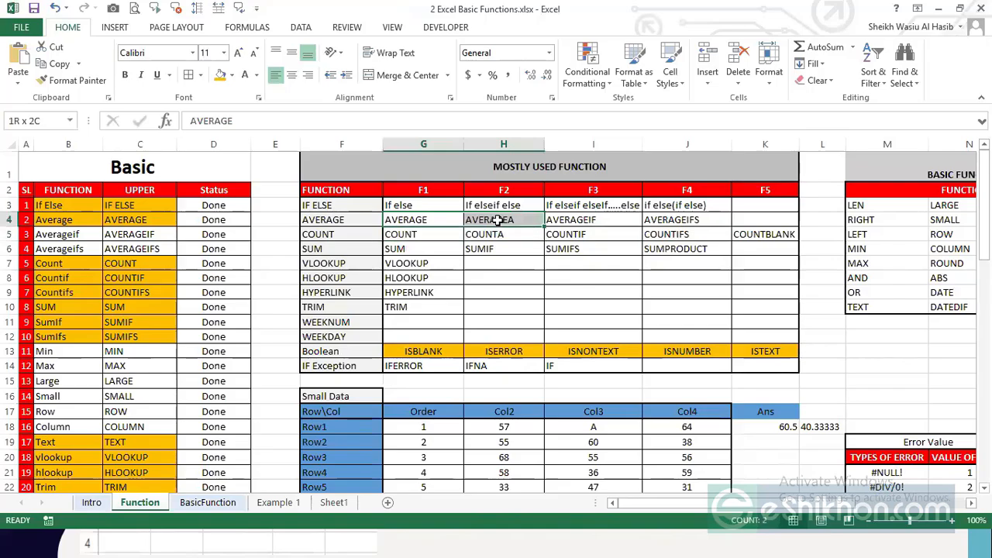
pyautogui.click(428, 247)
pyautogui.scroll(-1, 538, 310)
pyautogui.scroll(1, 698, 364)
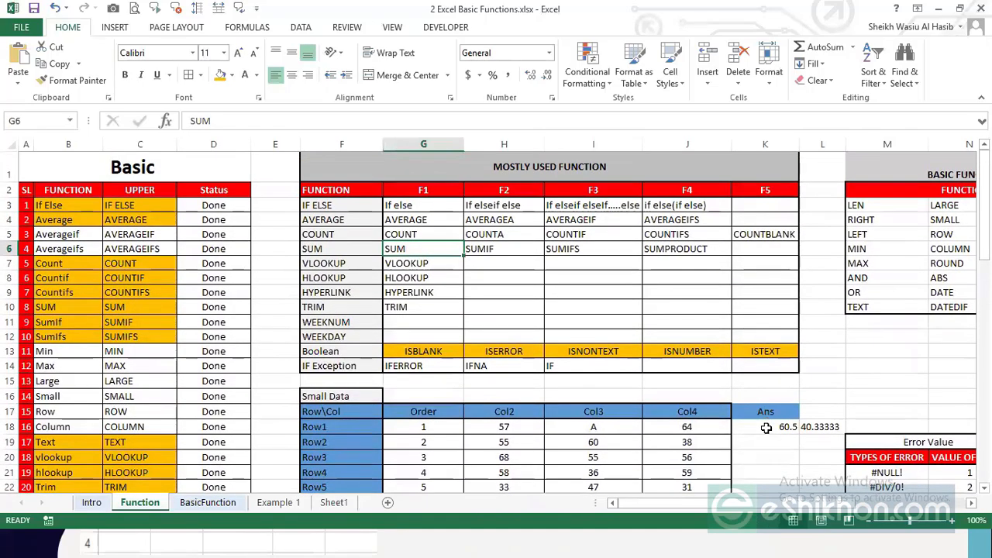
# Step: Clear the average formulas from K18:L18 and enter a COUNT formula in K18 for Row1's Col2 to Col4 values, H18:J18
pyautogui.moveTo(768, 426); pyautogui.dragTo(824, 427)
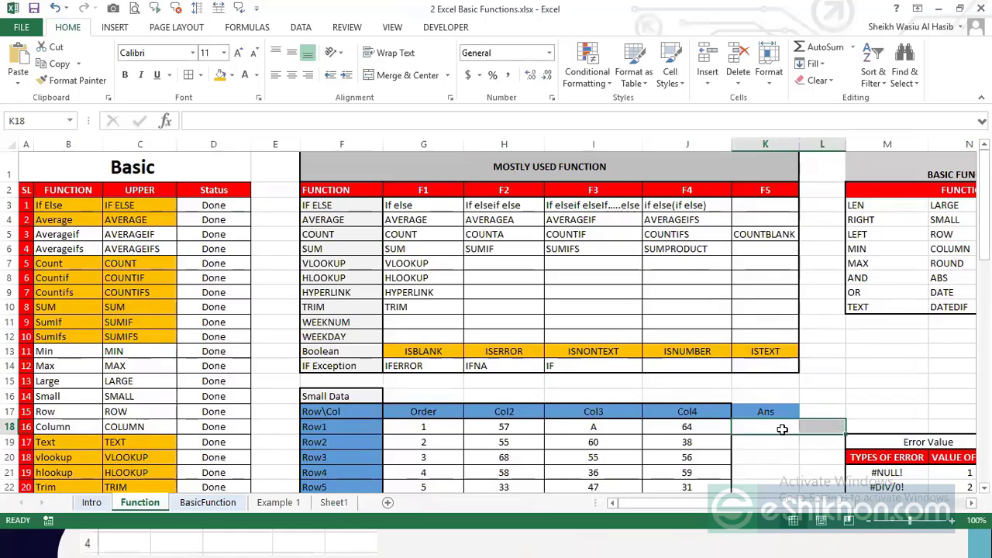
pyautogui.click(783, 430)
pyautogui.write('=count')
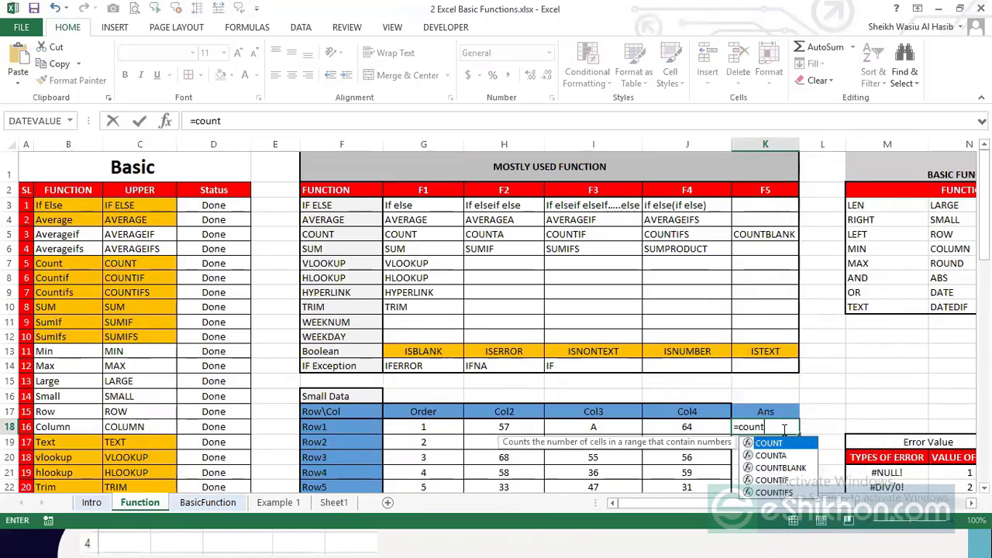
pyautogui.press('Tab')
pyautogui.moveTo(500, 427); pyautogui.dragTo(660, 428)
pyautogui.press('Return')
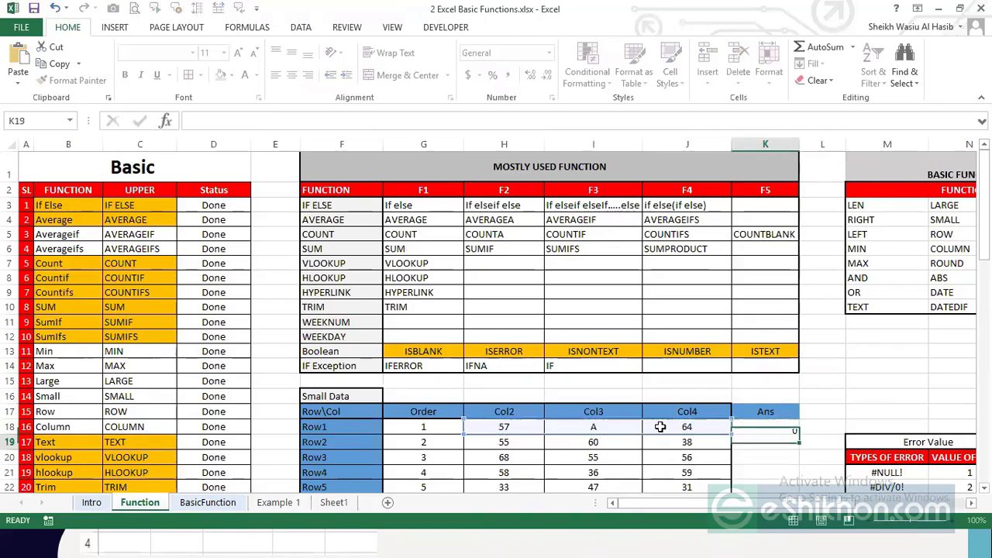
# Step: Enter the formula =COUNTA(H18:J18) in L18 to count all of Row1's non-empty values
pyautogui.press('Up')
pyautogui.press('Right')
pyautogui.write('=')
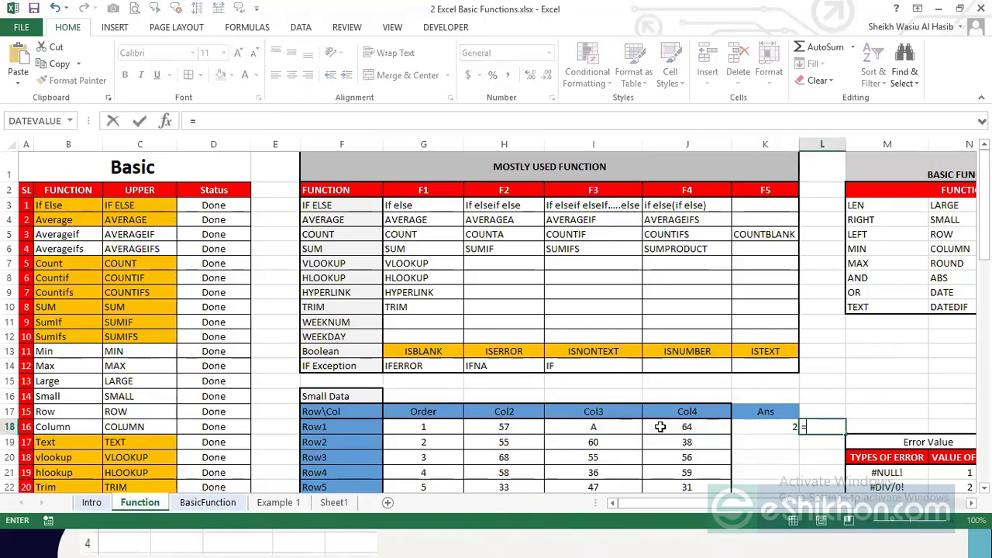
pyautogui.write('counta')
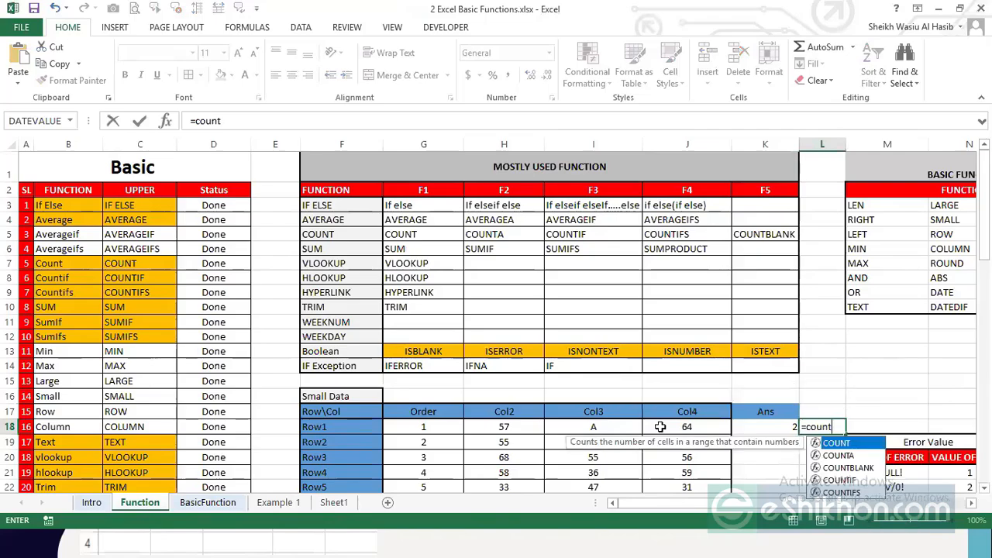
pyautogui.press('Tab')
pyautogui.moveTo(524, 421); pyautogui.dragTo(674, 422)
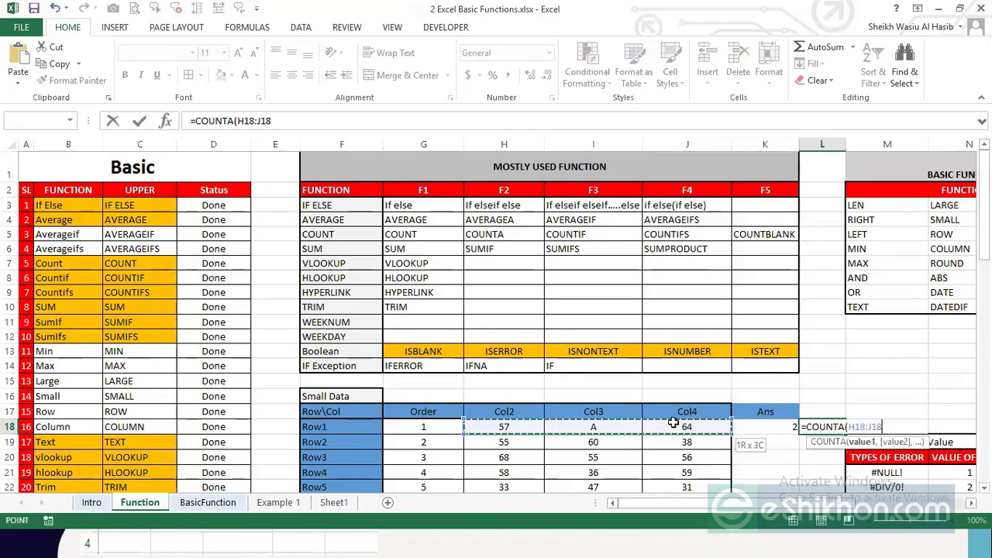
pyautogui.write(')')
pyautogui.press('Return')
pyautogui.press('Up')
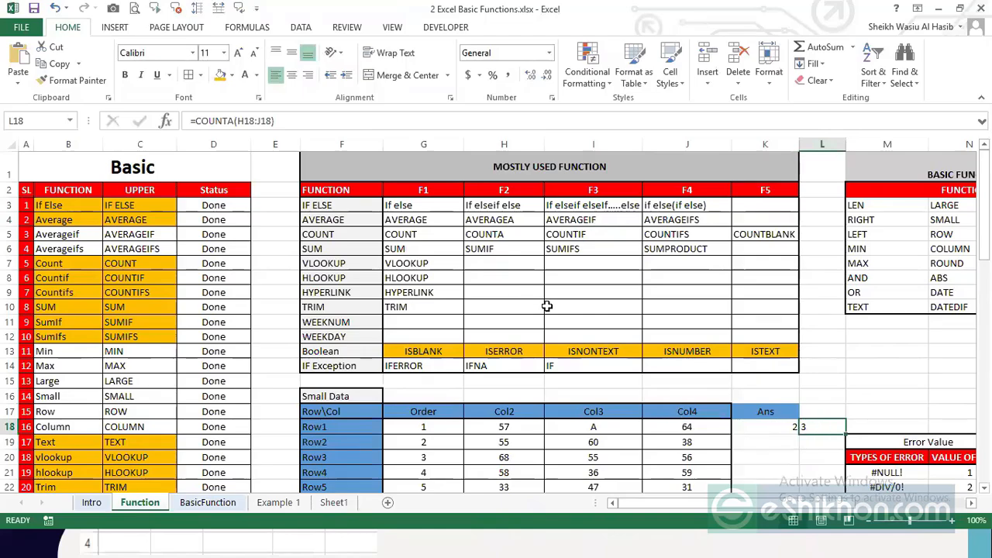
# Step: Review the AVERAGEIF, AVERAGEA and AVERAGE entries in the function table and inspect the COUNT formula in K18
pyautogui.click(578, 220)
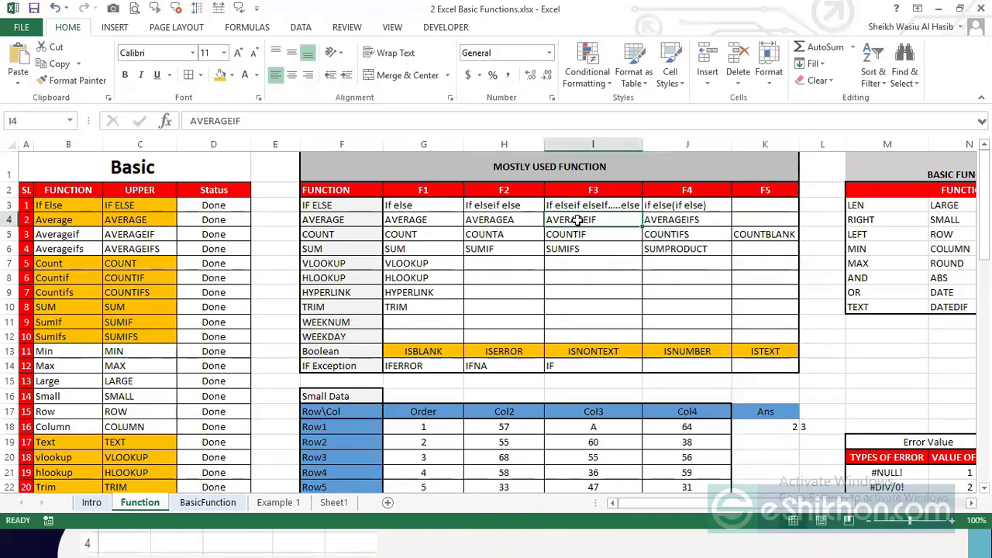
pyautogui.click(506, 220)
pyautogui.click(422, 223)
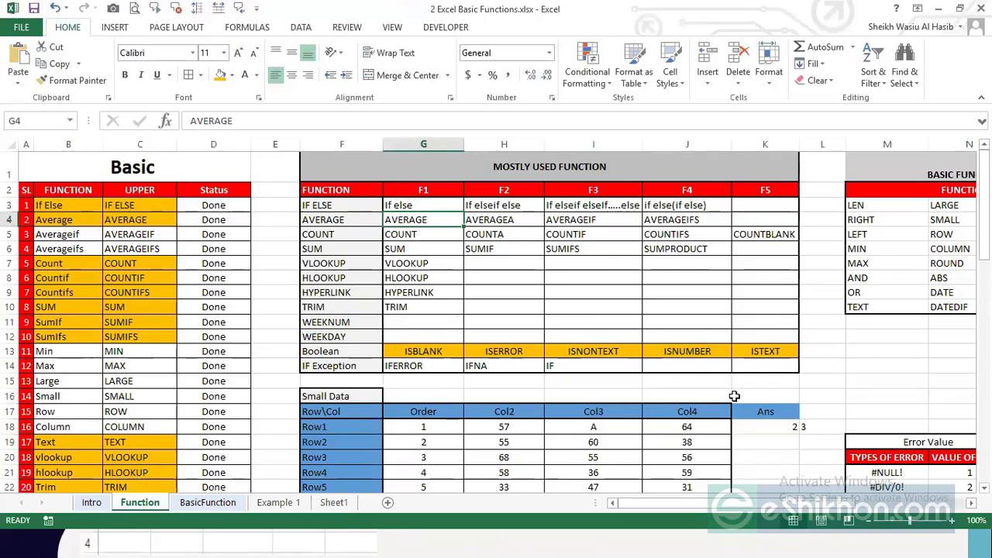
pyautogui.click(761, 427)
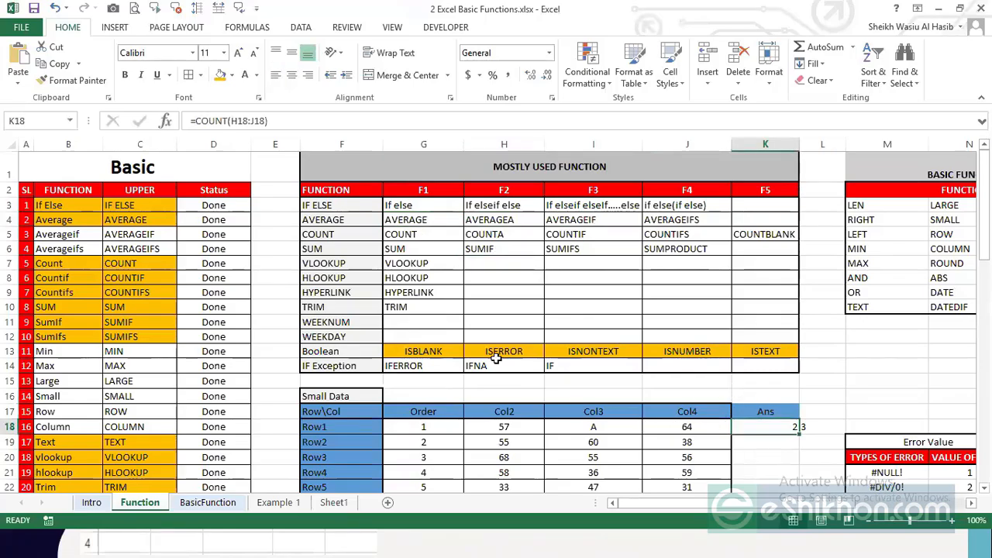
# Step: Extend the COUNT formula in K18 to =SUM(H18:J18)/COUNT(H18:J18), dividing Row1's total by its count of numbers
pyautogui.click(198, 123)
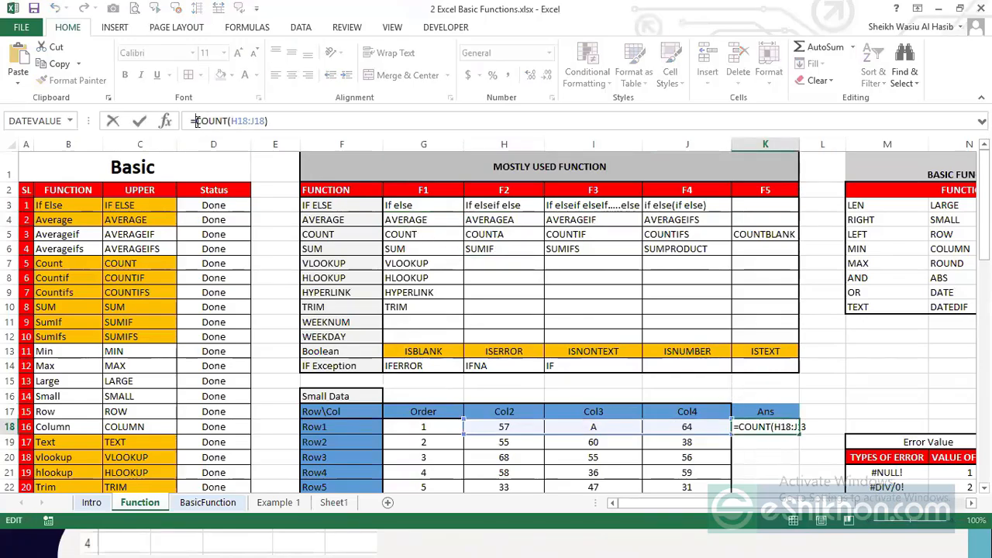
pyautogui.write('sum(')
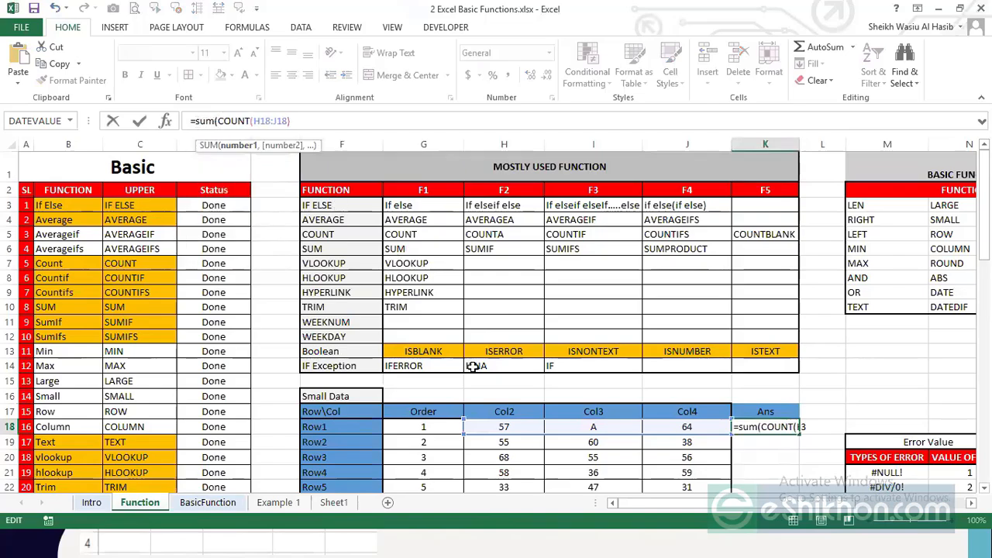
pyautogui.moveTo(504, 427); pyautogui.dragTo(650, 427)
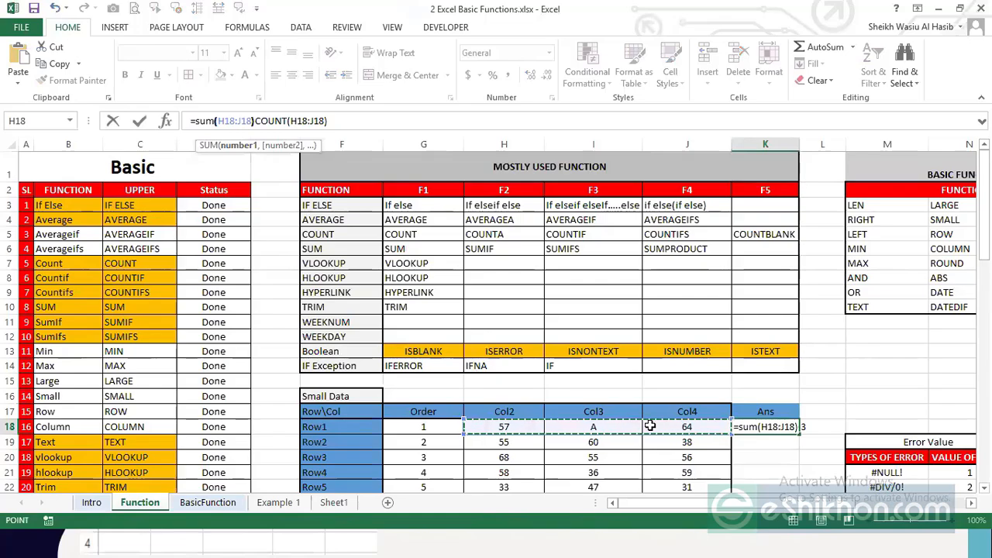
pyautogui.write('/')
pyautogui.hotkey('ctrl', 'Return')
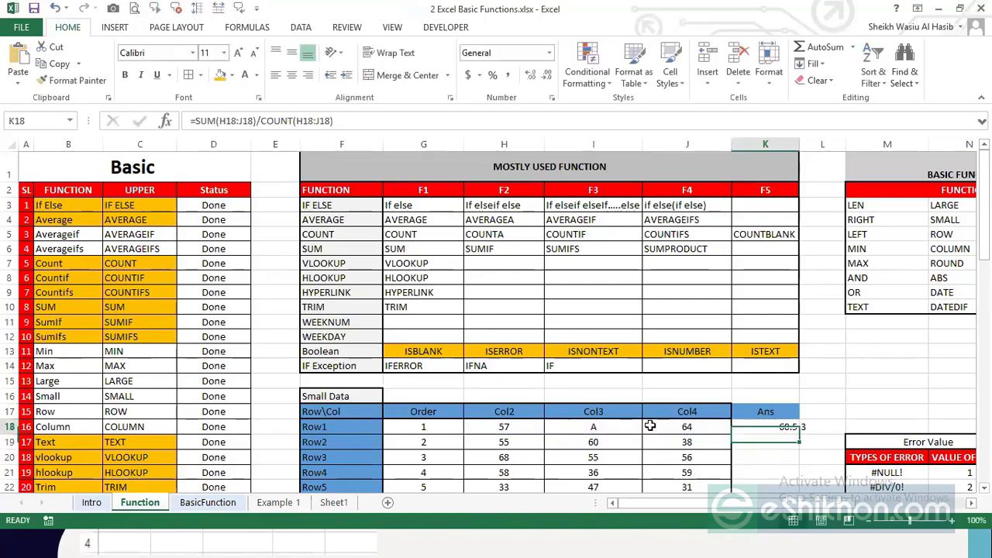
# Step: Extend the COUNTA formula in L18 to =SUM(H18:J18)/COUNTA(H18:J18), dividing Row1's total by its count of non-empty cells
pyautogui.press('Right')
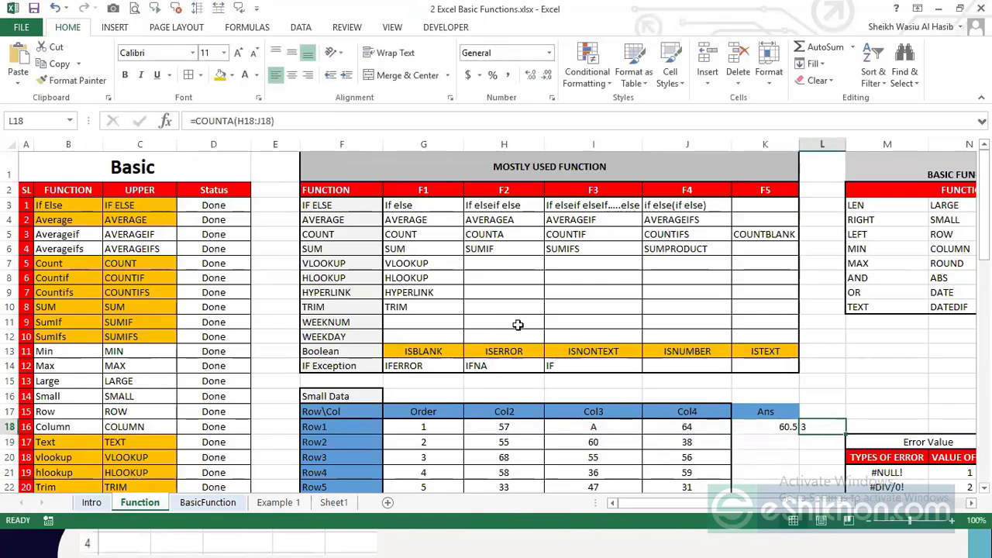
pyautogui.click(196, 121)
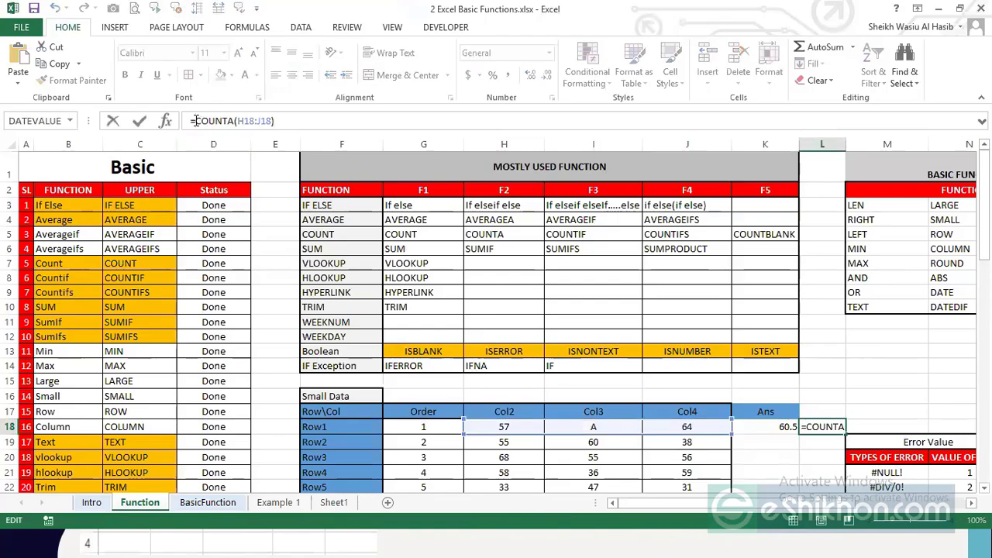
pyautogui.write('=SUM(')
pyautogui.click(490, 427)
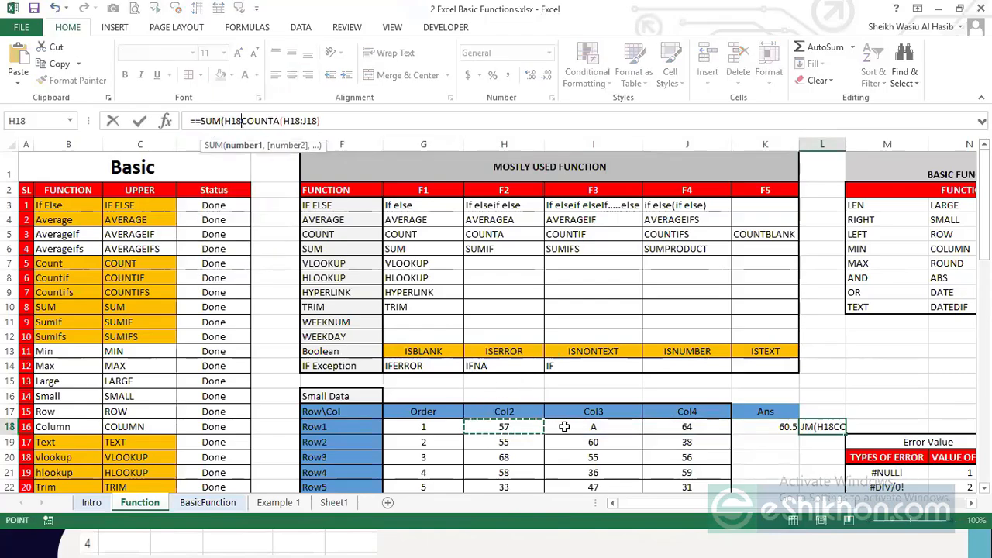
pyautogui.moveTo(564, 427); pyautogui.dragTo(650, 427)
pyautogui.write(')/')
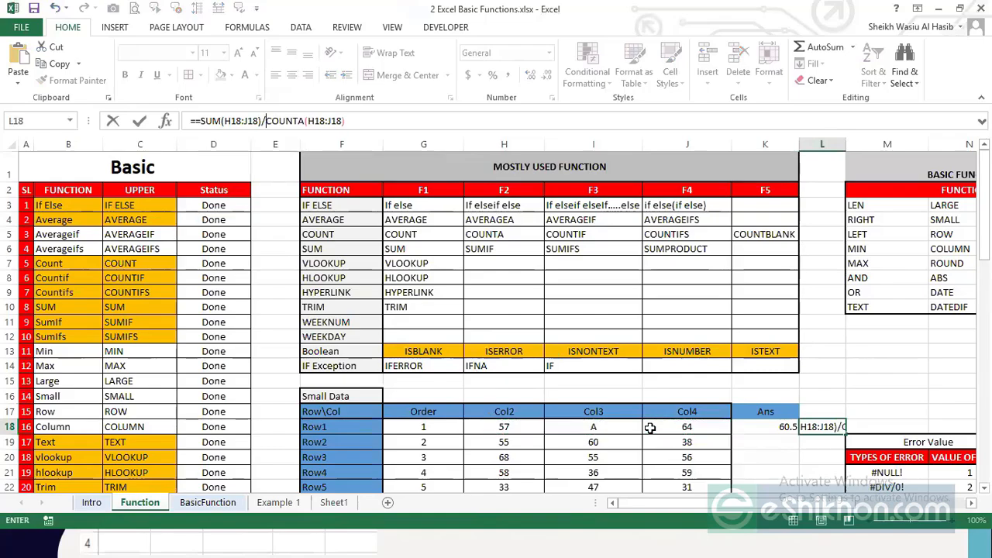
pyautogui.press('Return')
pyautogui.press('Return')
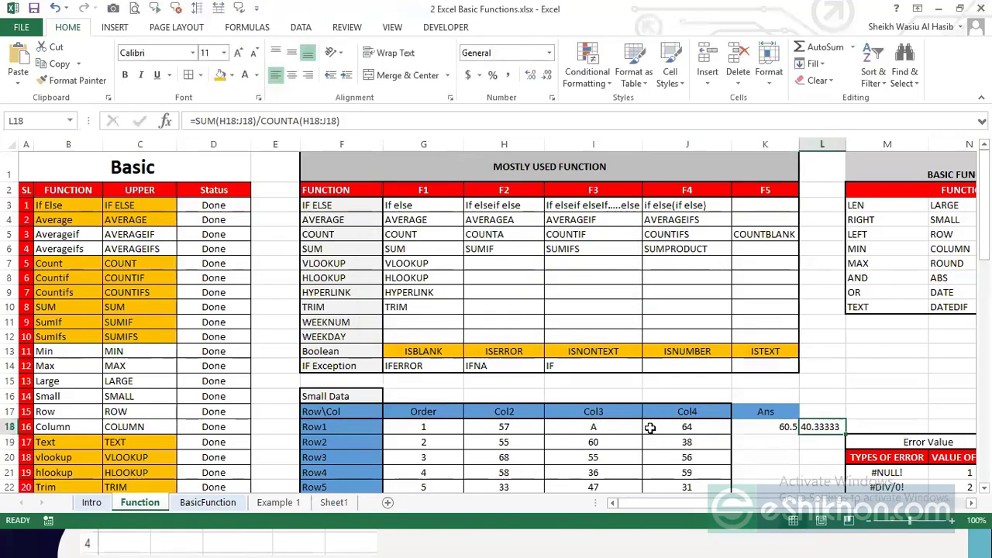
# Step: Compare the AVERAGE and AVERAGEA entries with the formulas in K18 and L18 and the Row1 values they sum
pyautogui.click(423, 220)
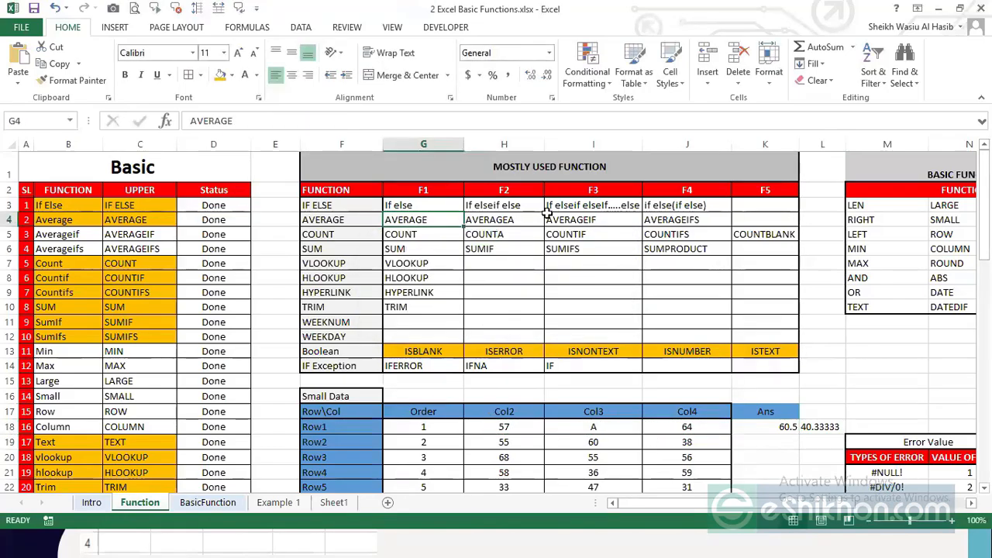
pyautogui.click(513, 220)
pyautogui.click(790, 428)
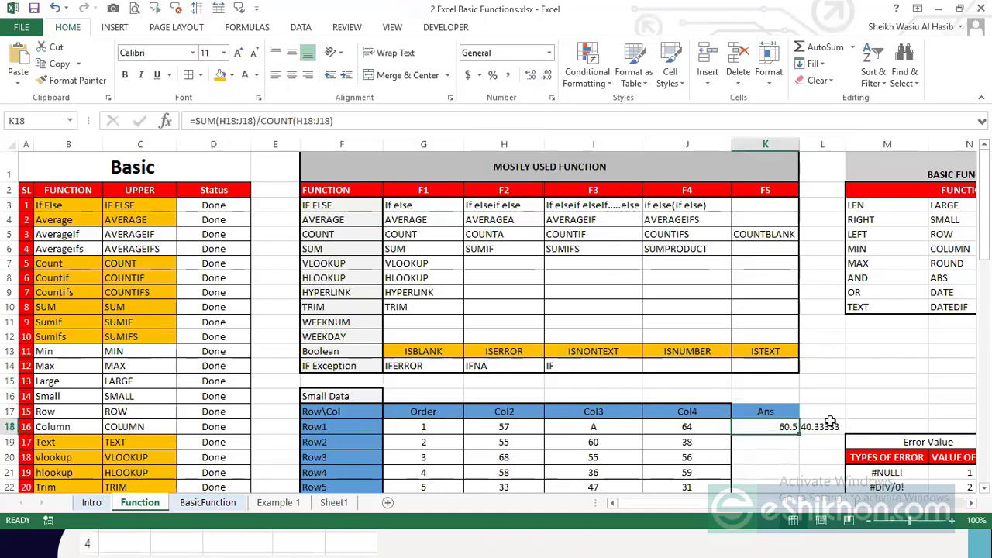
pyautogui.click(828, 424)
pyautogui.click(780, 429)
pyautogui.click(820, 426)
pyautogui.click(784, 425)
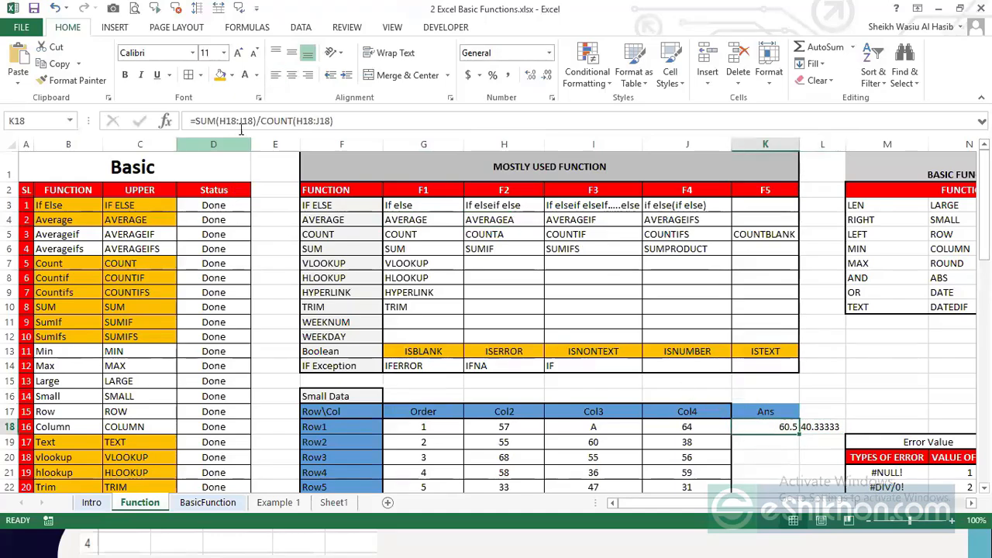
pyautogui.moveTo(516, 427); pyautogui.dragTo(687, 431)
pyautogui.click(840, 426)
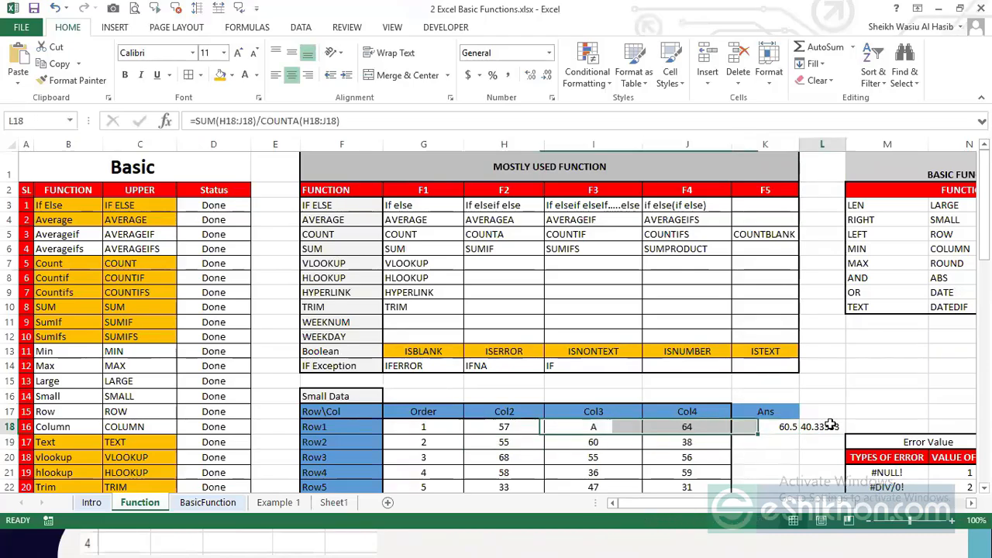
pyautogui.click(250, 121)
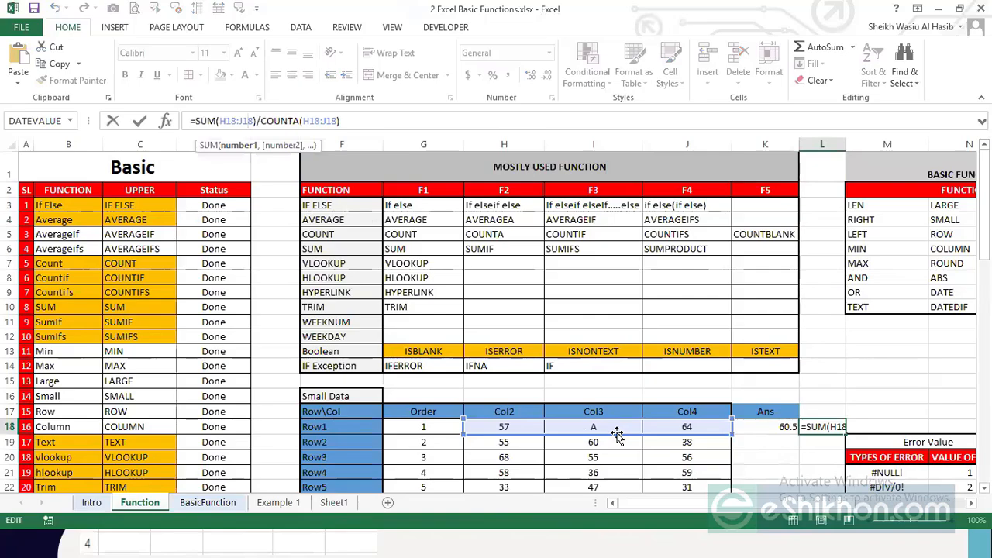
pyautogui.press('Return')
pyautogui.press('Up')
pyautogui.press('Left')
pyautogui.press('Right')
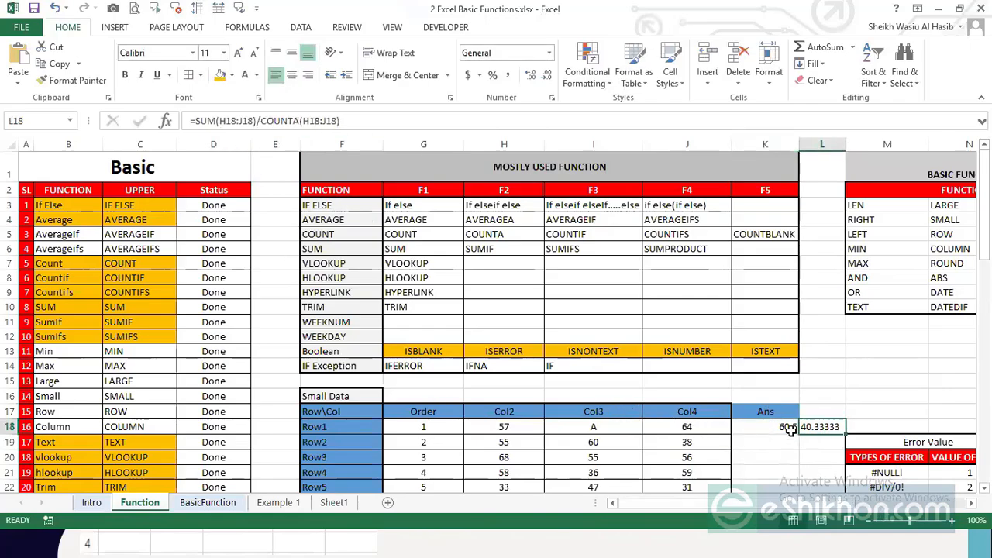
# Step: Examine Row1's Col2 to Col4 values, the COUNT divisor in K18's formula, and the COUNT and COUNTA table entries
pyautogui.moveTo(515, 427); pyautogui.dragTo(581, 427)
pyautogui.moveTo(654, 428); pyautogui.dragTo(654, 428)
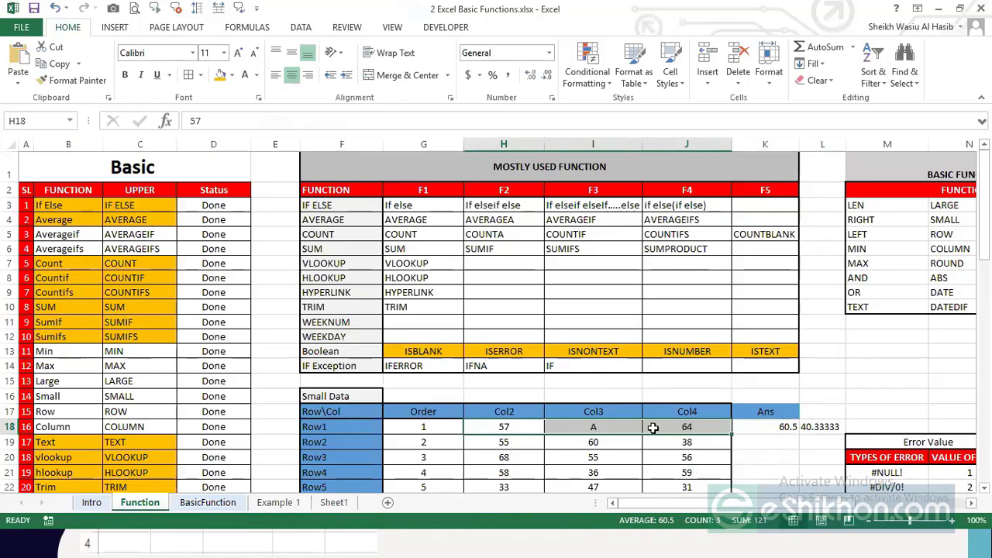
pyautogui.click(777, 429)
pyautogui.moveTo(260, 122); pyautogui.dragTo(348, 121)
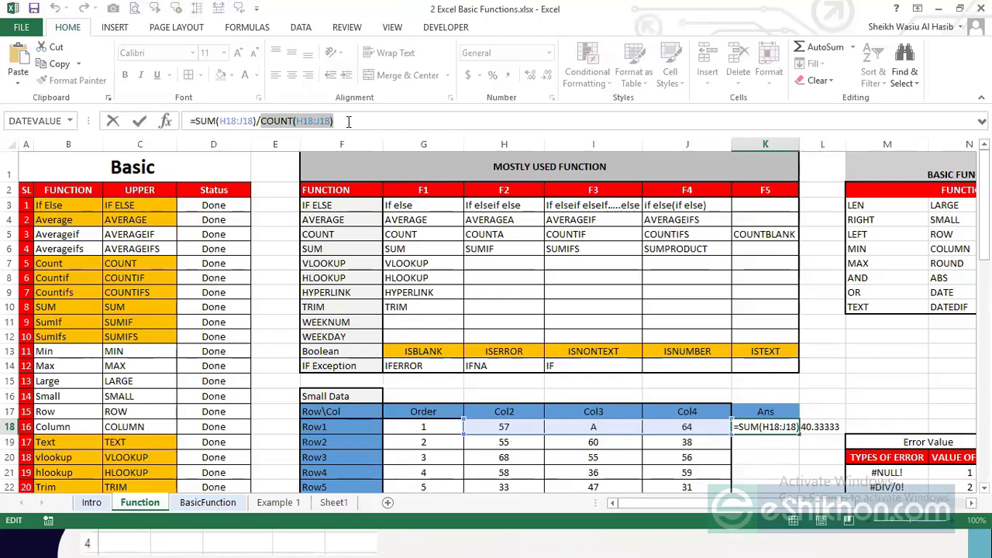
pyautogui.hotkey('ctrl', 'Return')
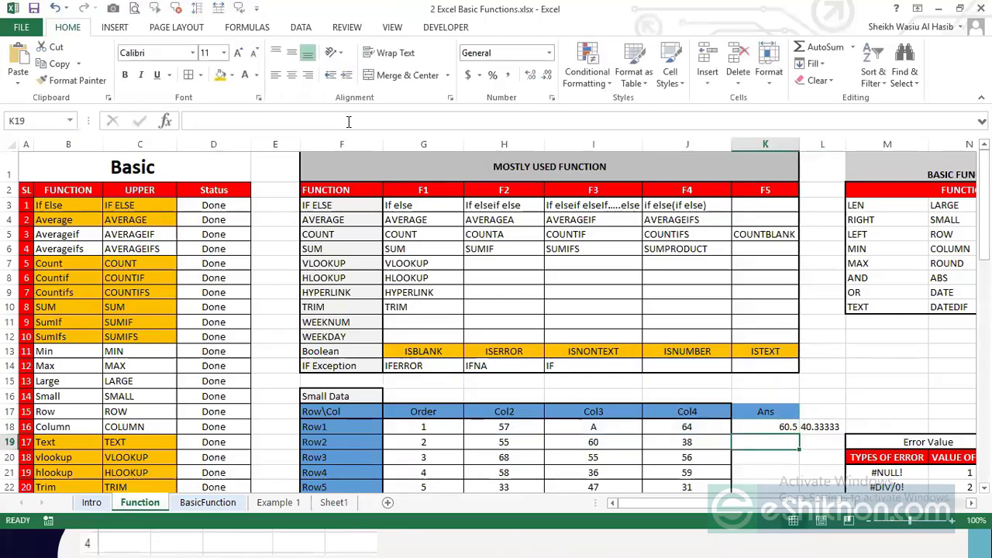
pyautogui.click(424, 236)
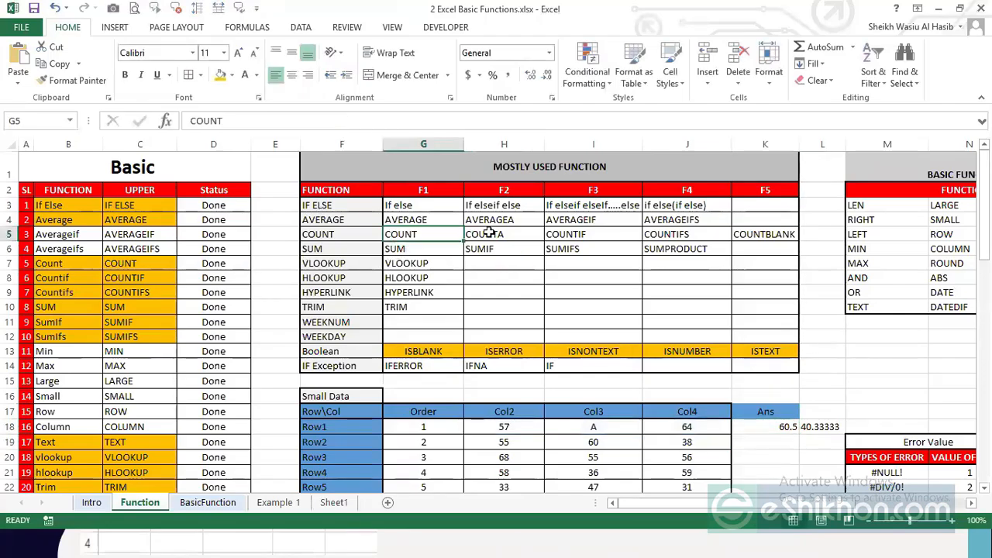
pyautogui.click(491, 232)
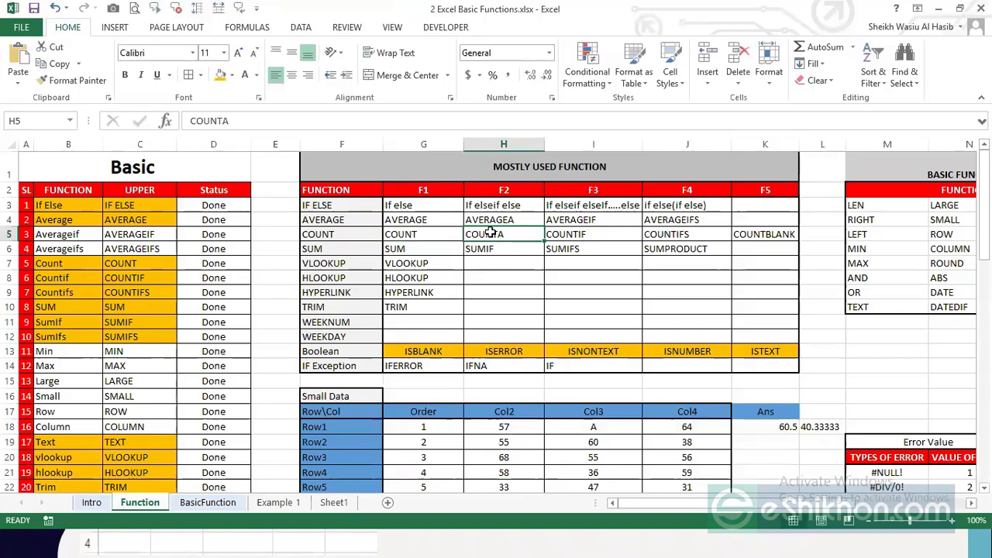
pyautogui.click(439, 237)
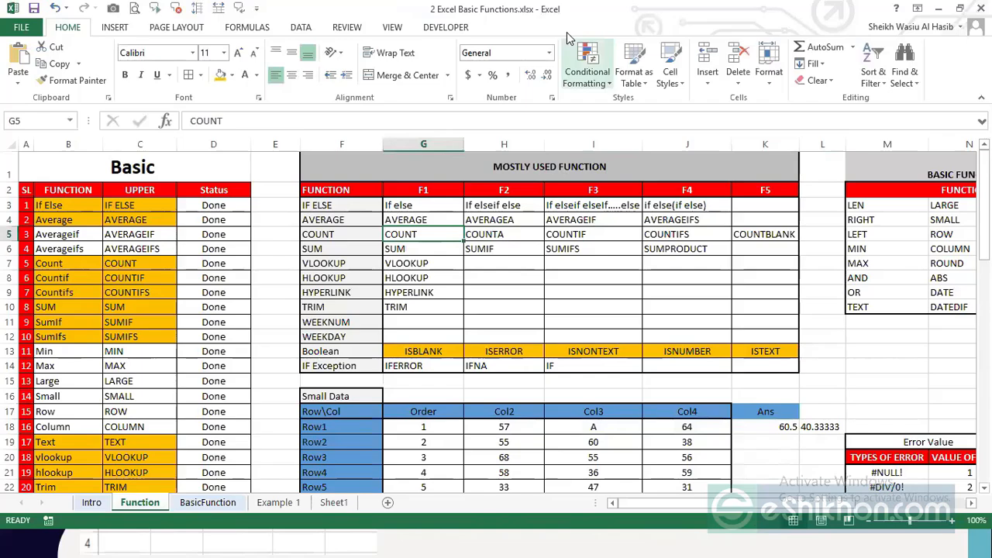
pyautogui.hotkey('alt', 'Tab')
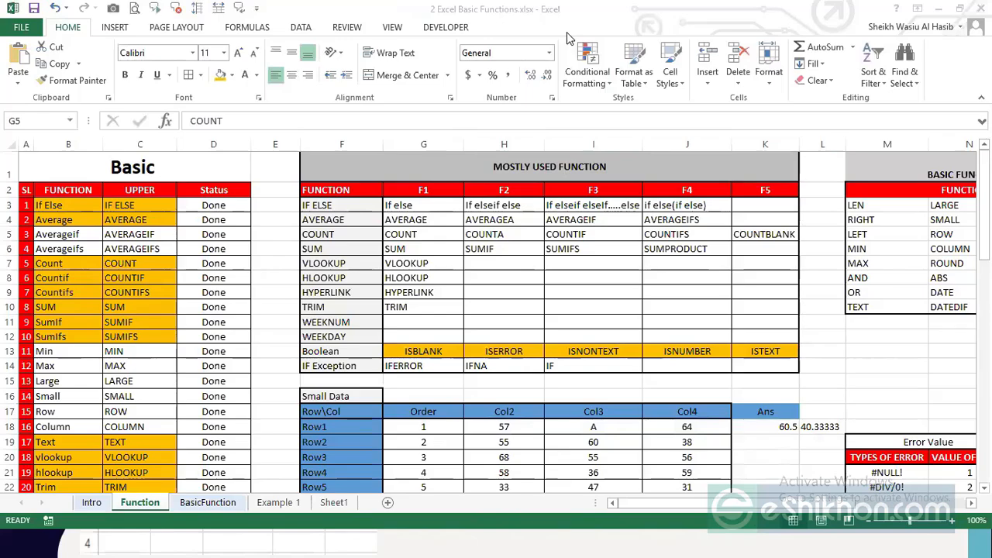
# Step: Inspect the COUNTA divisor in L18's formula and relate the K18 and L18 results to the AVERAGE and AVERAGEA entries
pyautogui.click(756, 426)
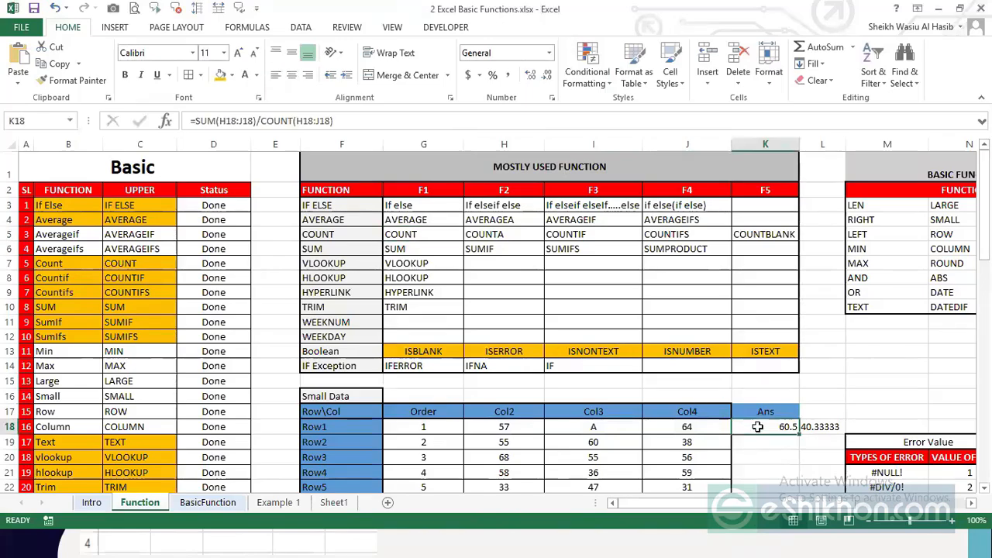
pyautogui.press('Return')
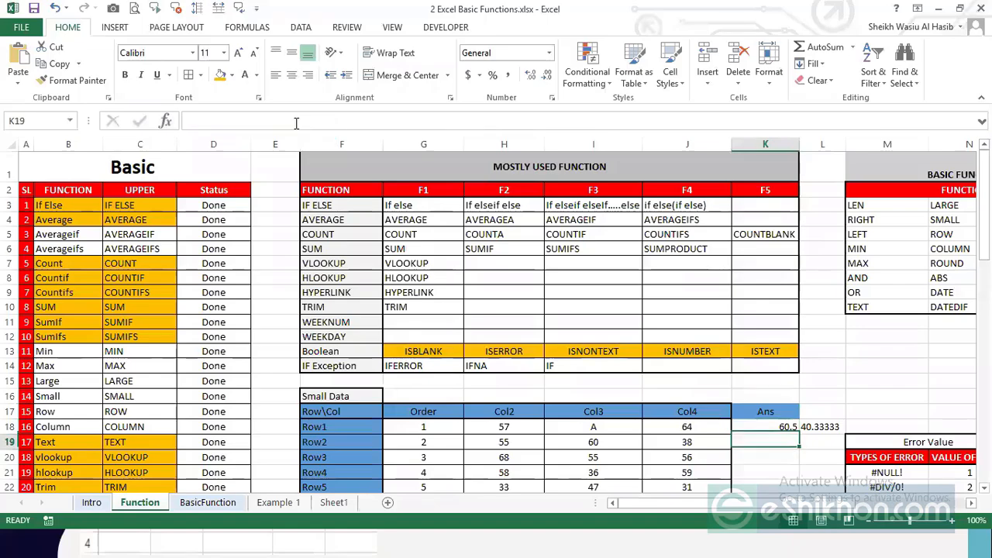
pyautogui.click(430, 218)
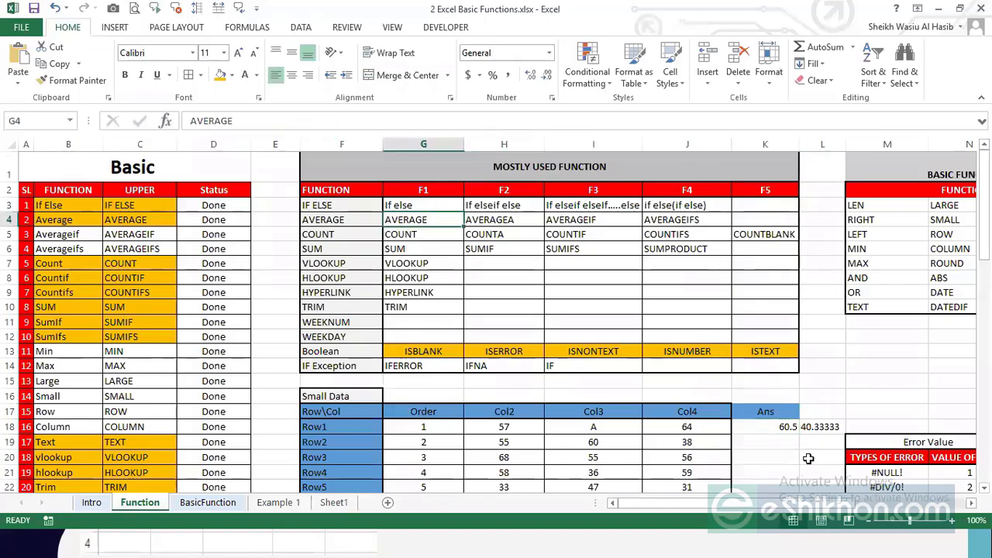
pyautogui.click(826, 427)
pyautogui.click(248, 124)
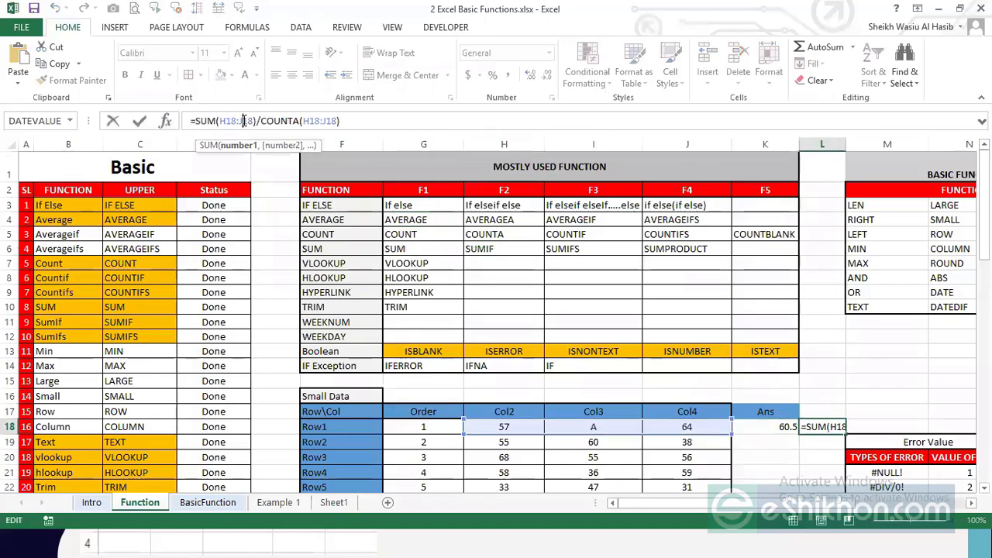
pyautogui.moveTo(260, 121); pyautogui.dragTo(340, 120)
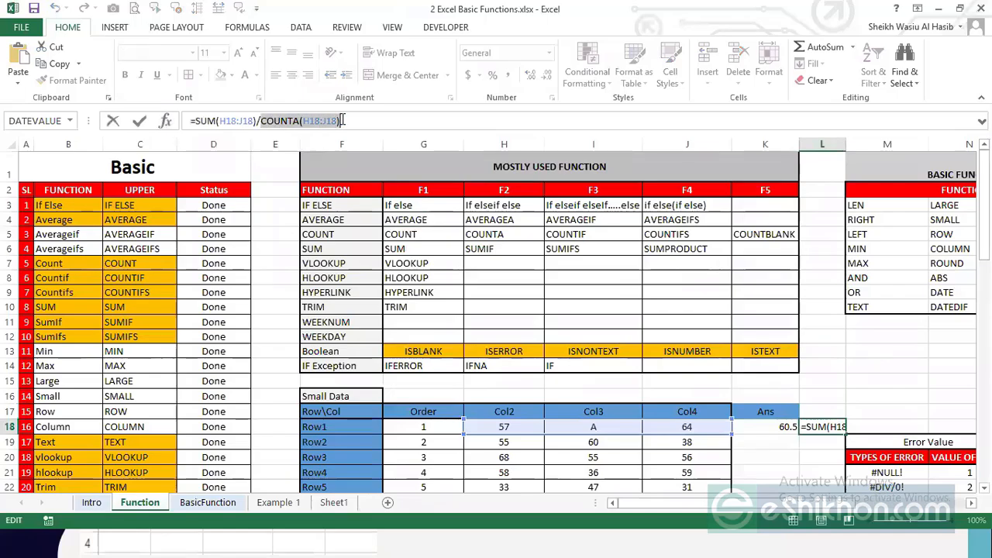
pyautogui.press('Return')
pyautogui.click(483, 217)
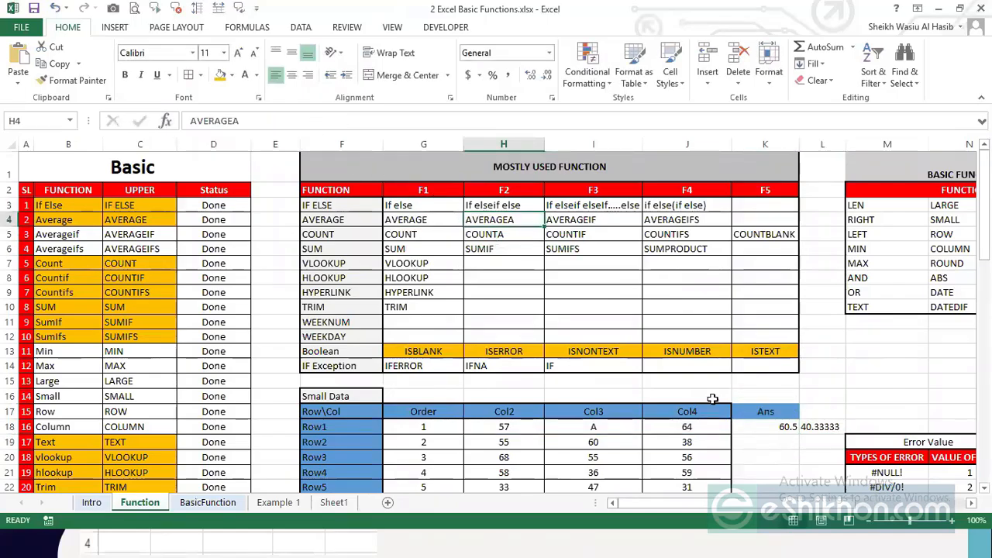
pyautogui.click(814, 428)
pyautogui.click(782, 430)
pyautogui.click(810, 439)
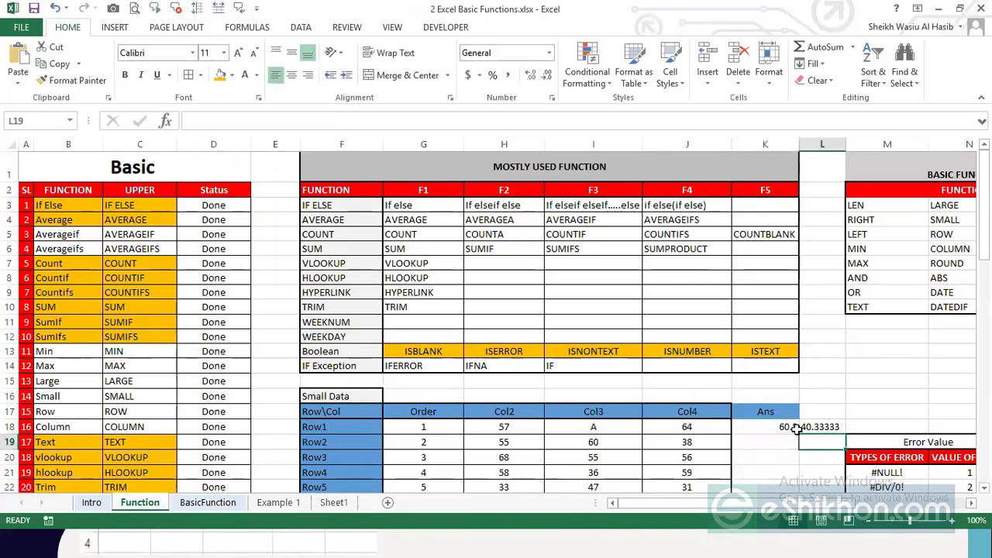
pyautogui.click(795, 430)
pyautogui.click(504, 223)
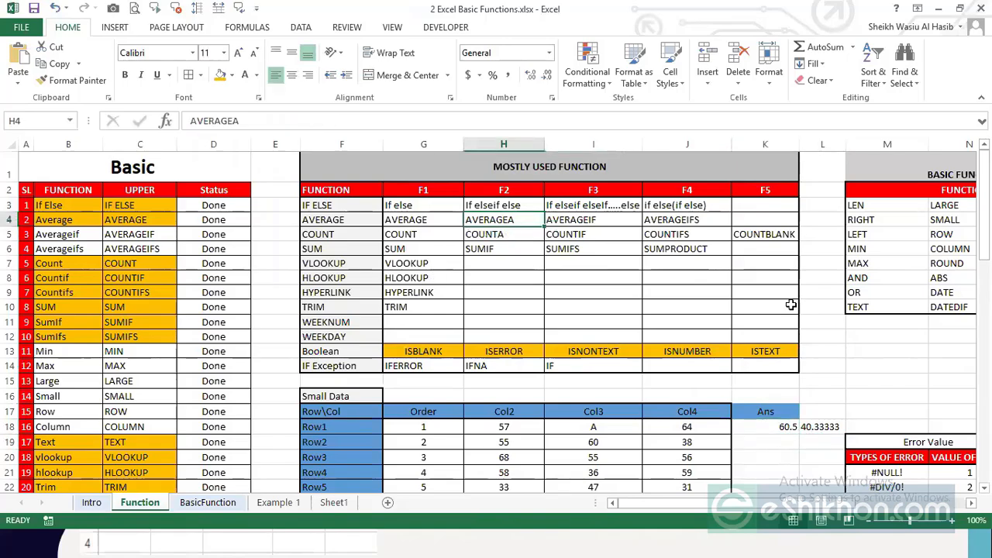
# Step: Clear the SUM/COUNT and SUM/COUNTA formulas from K18:L18
pyautogui.moveTo(789, 427); pyautogui.dragTo(814, 427)
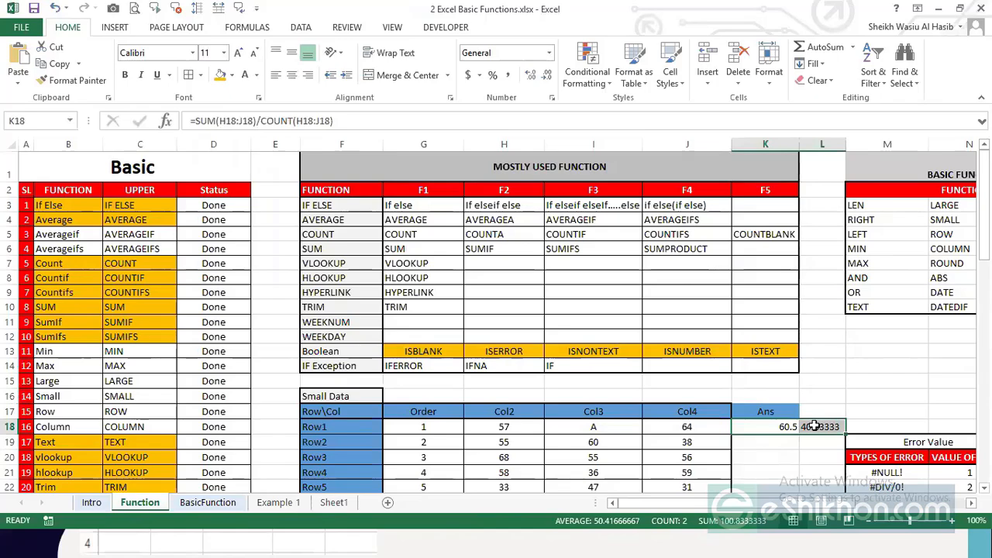
pyautogui.click(789, 427)
pyautogui.hotkey('shift', 'Right')
pyautogui.press('Delete')
# Step: Review the AVERAGE, COUNT and AVERAGEA entries in the Mostly Used Function table
pyautogui.click(450, 223)
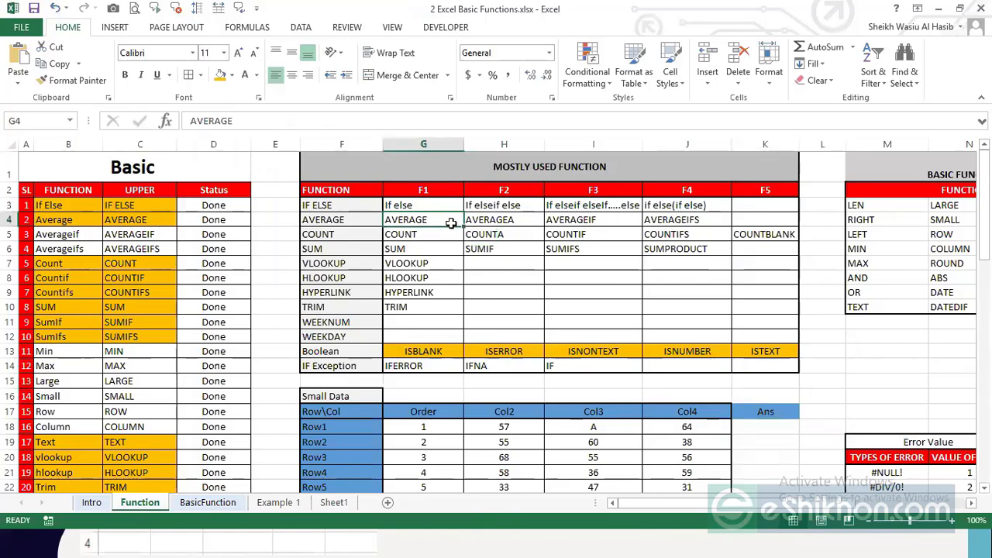
pyautogui.click(422, 233)
pyautogui.click(475, 220)
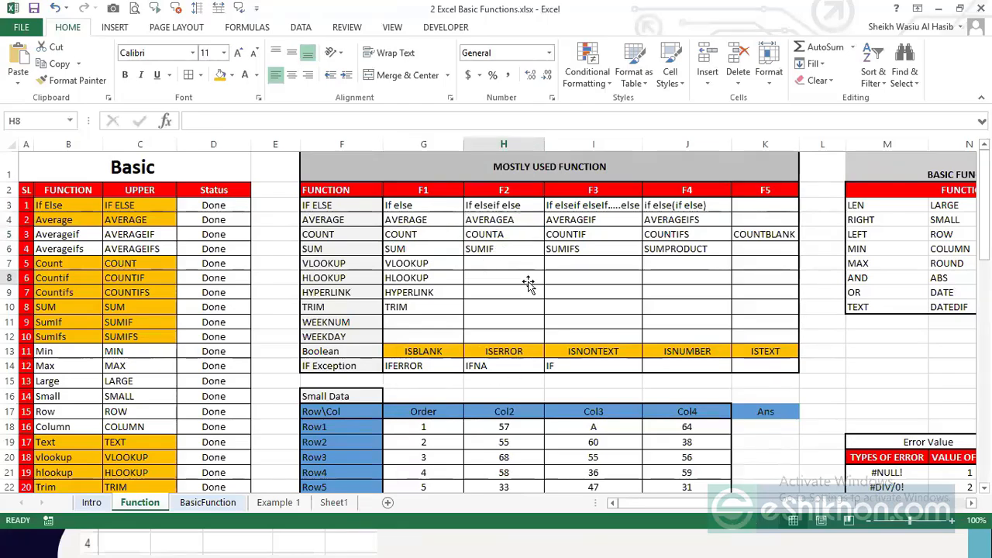
pyautogui.click(443, 222)
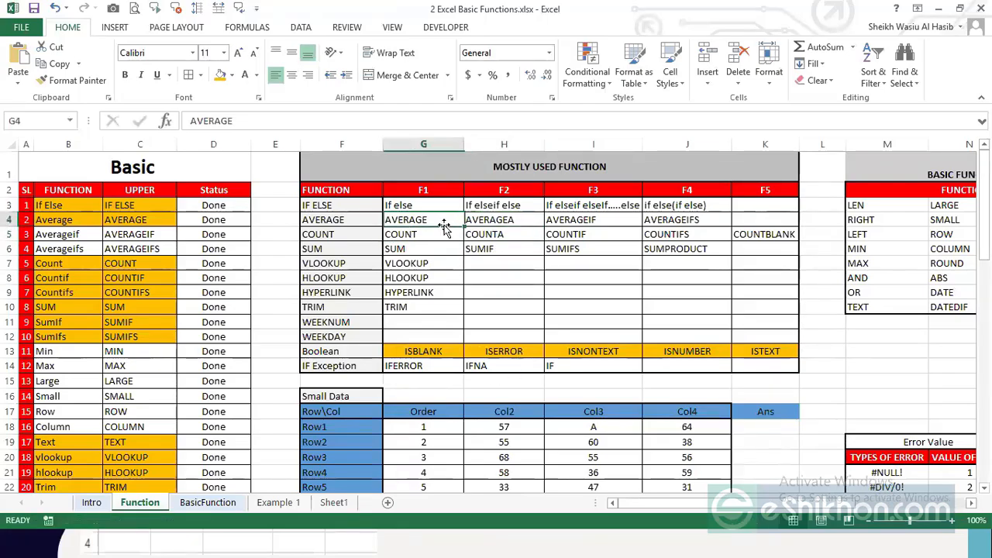
pyautogui.click(495, 218)
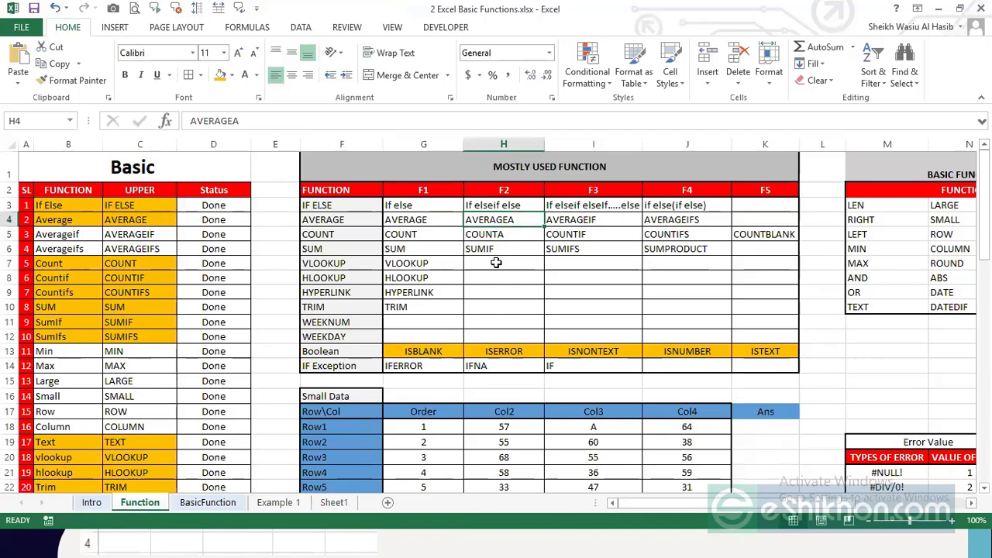
# Step: Review the AVERAGE, SUM, SUMIF, VLOOKUP and HLOOKUP entries in the Mostly Used Function table
pyautogui.click(427, 223)
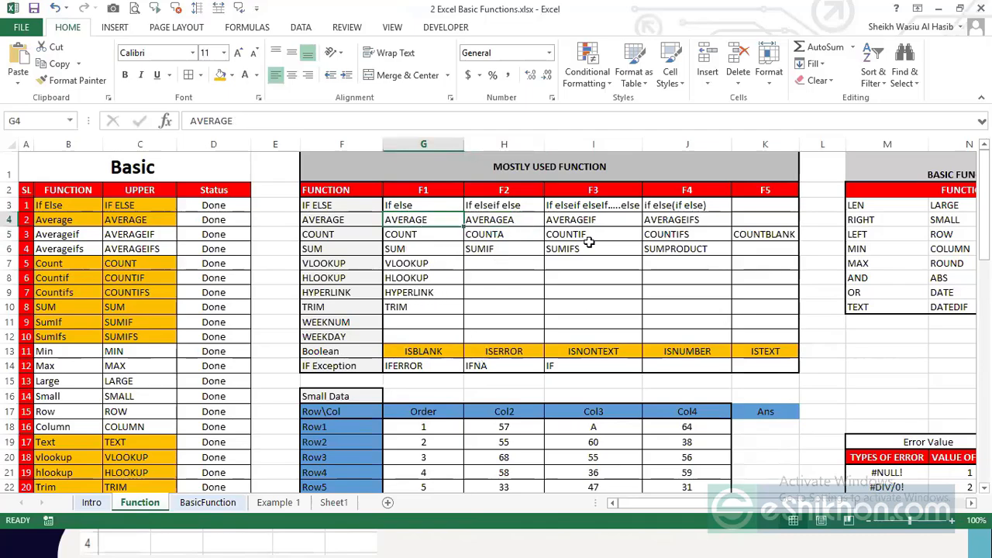
pyautogui.hotkey('ctrl', 't')
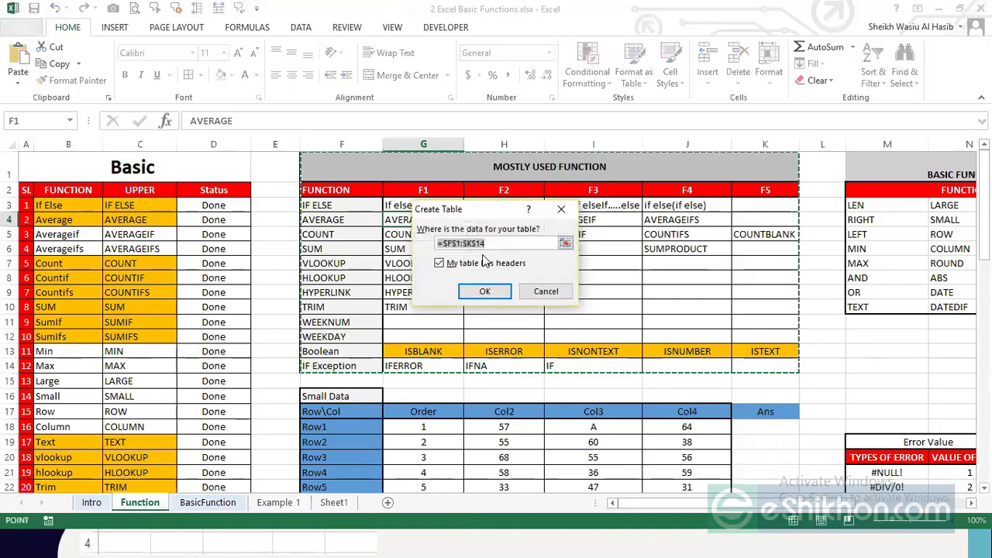
pyautogui.click(541, 291)
pyautogui.click(413, 273)
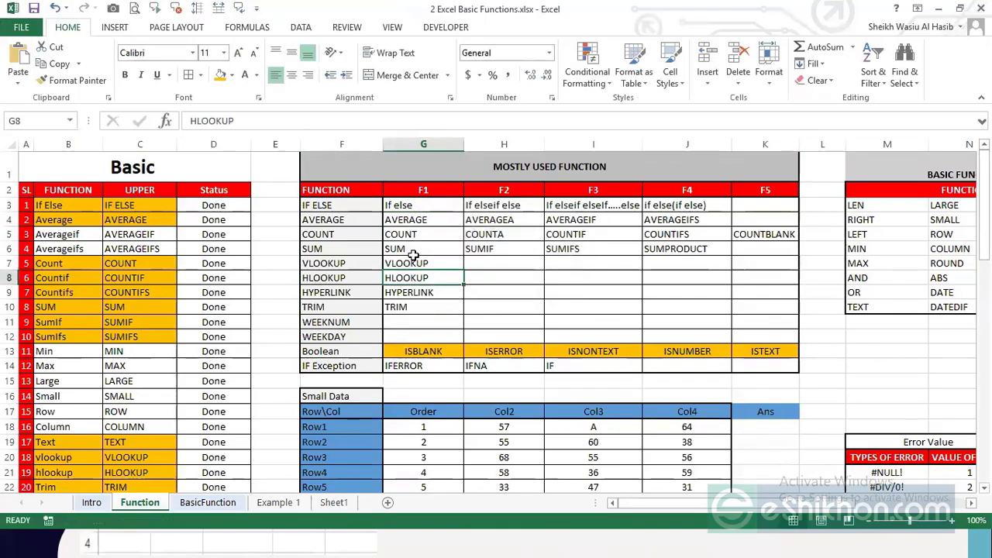
pyautogui.click(487, 249)
pyautogui.click(421, 246)
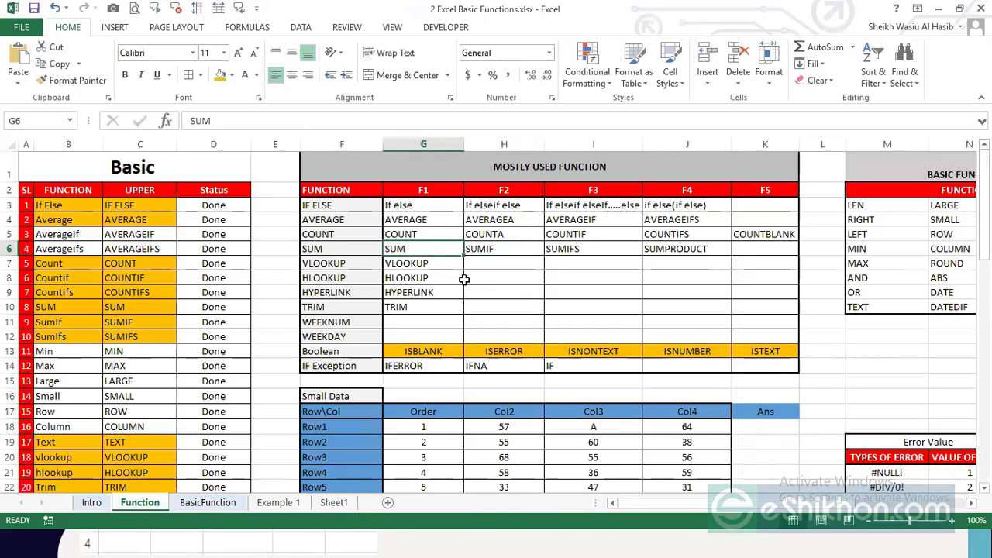
pyautogui.click(442, 264)
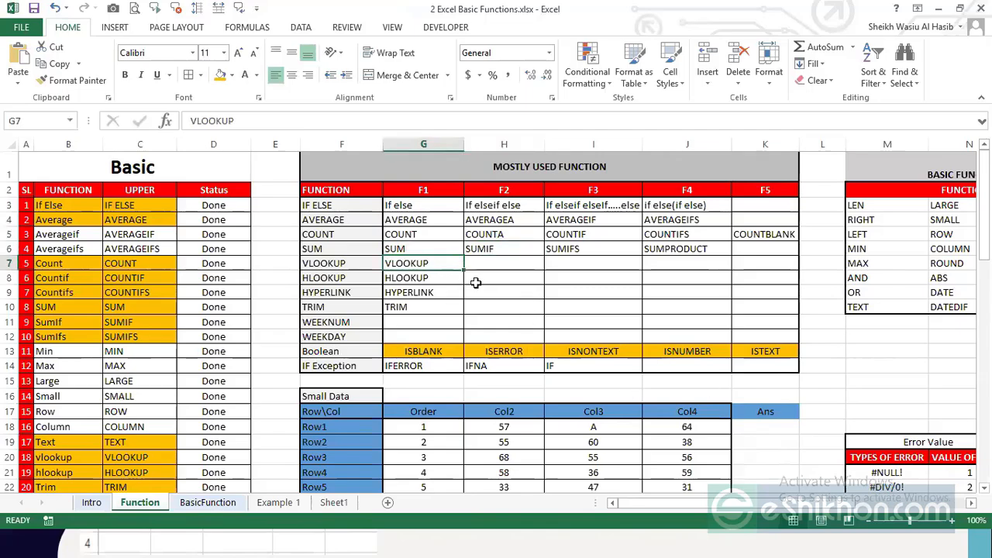
pyautogui.click(500, 249)
# Step: Review the conditional entries AVERAGEIF, AVERAGEIFS, COUNTIF, COUNTIFS and SUMIFS, plus COUNTBLANK, in the Mostly Used Function table
pyautogui.click(577, 221)
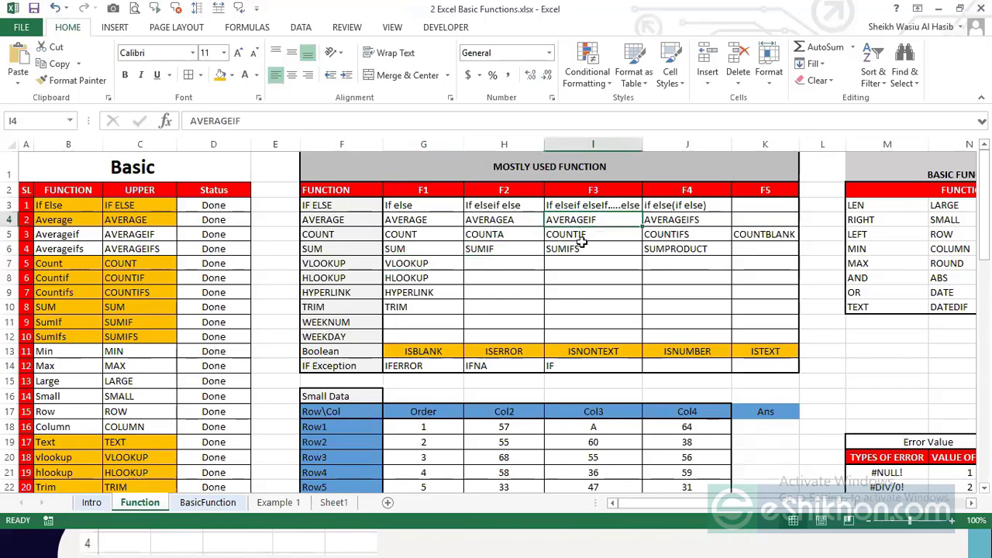
pyautogui.click(582, 247)
pyautogui.click(583, 224)
pyautogui.click(672, 223)
pyautogui.click(571, 234)
pyautogui.click(669, 236)
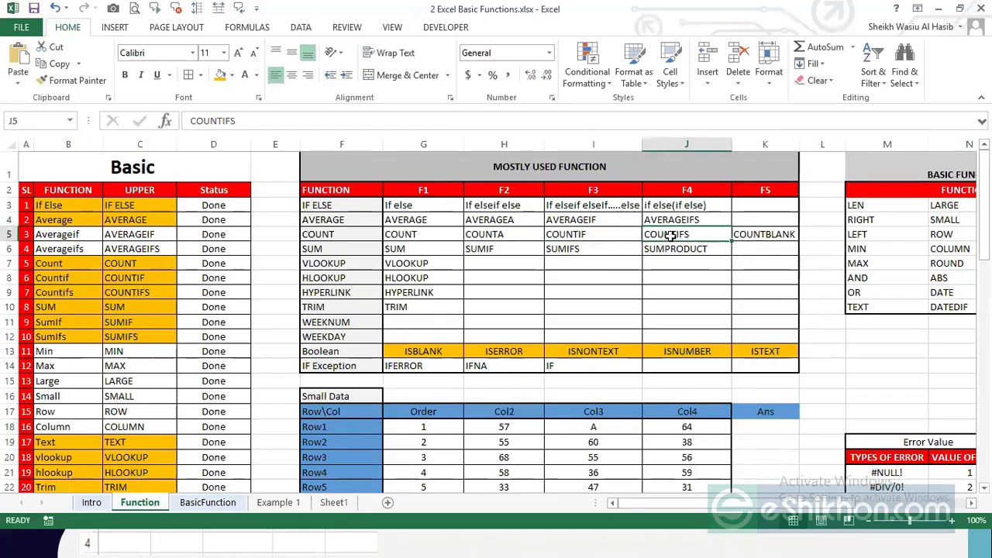
pyautogui.click(767, 236)
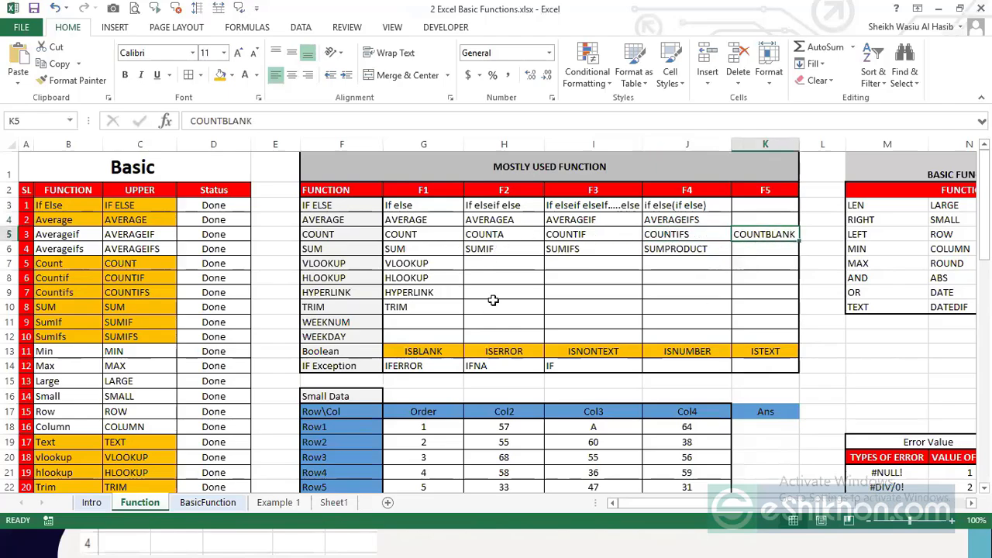
# Step: Review the ISBLANK, ISERROR and ISNONTEXT entries in the Boolean row
pyautogui.click(433, 351)
pyautogui.click(501, 350)
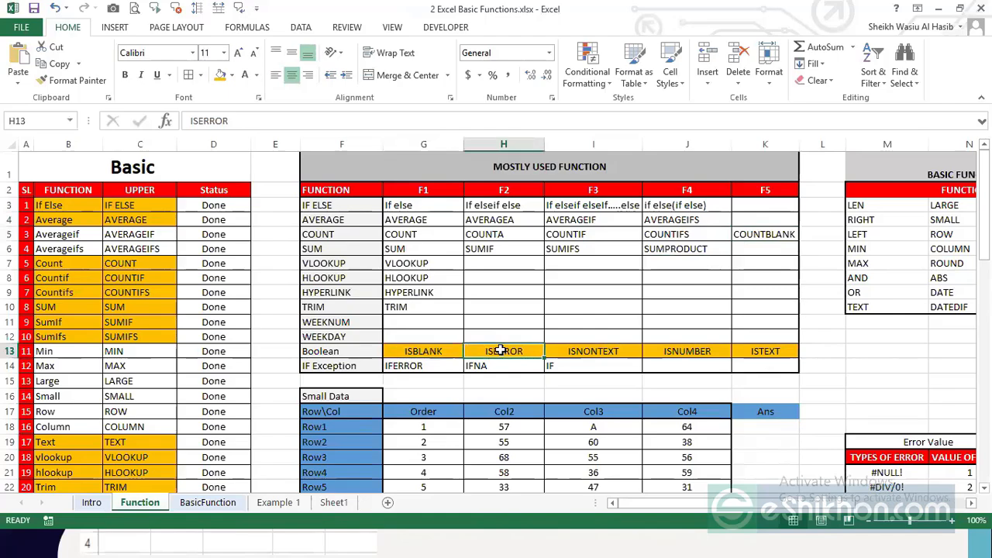
pyautogui.click(588, 351)
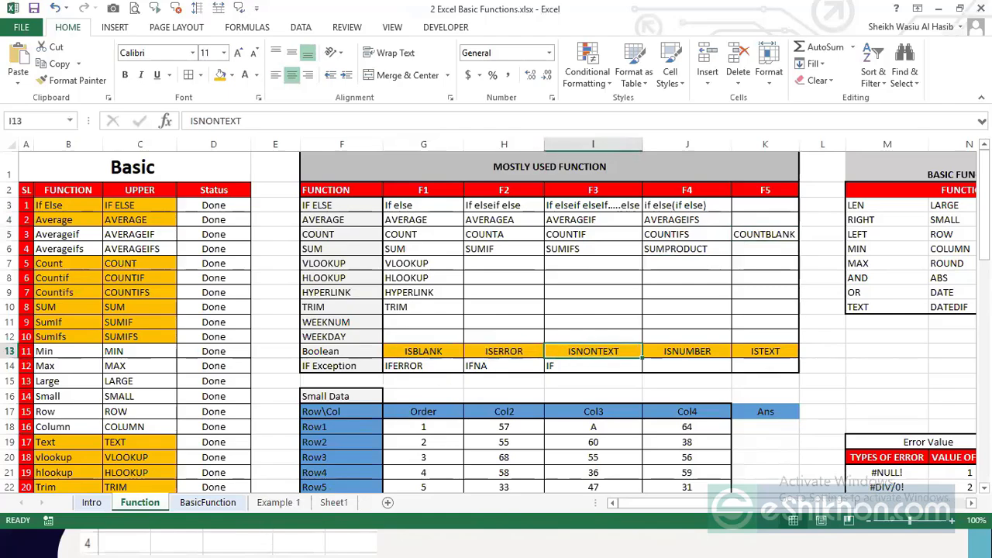
# Step: Switch to Sheet1 and go through the result cells under Average, AverageA and AverageIf
pyautogui.click(334, 502)
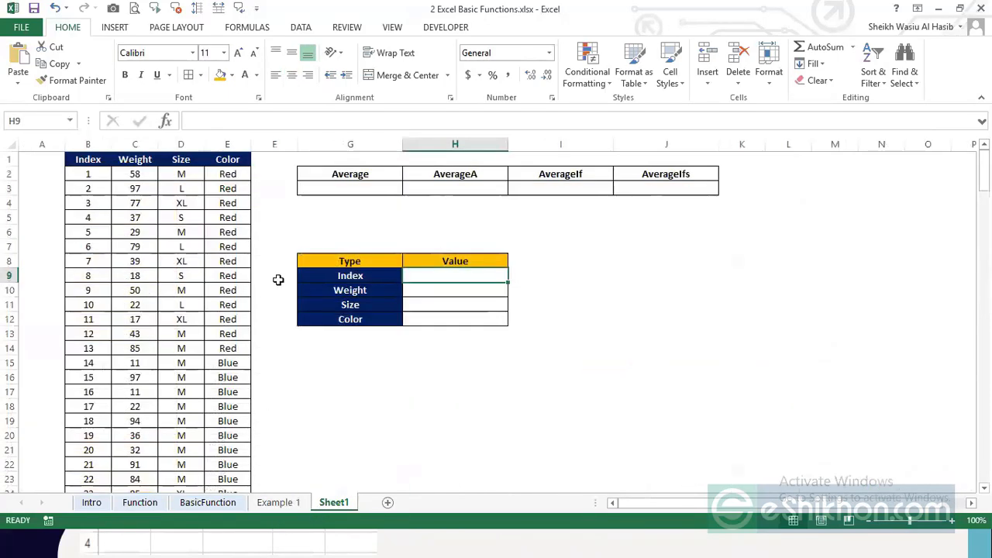
pyautogui.click(392, 276)
pyautogui.click(390, 189)
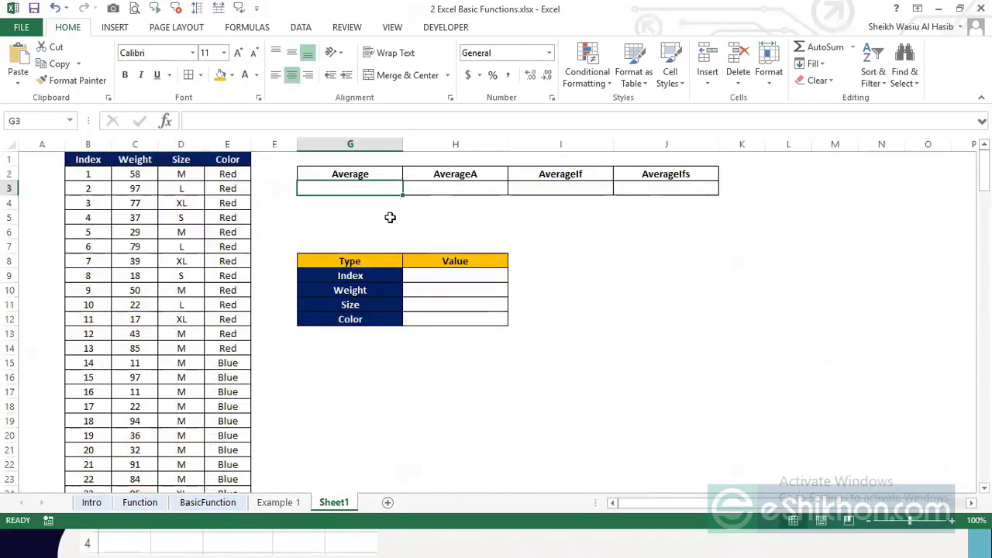
pyautogui.click(458, 192)
pyautogui.click(551, 193)
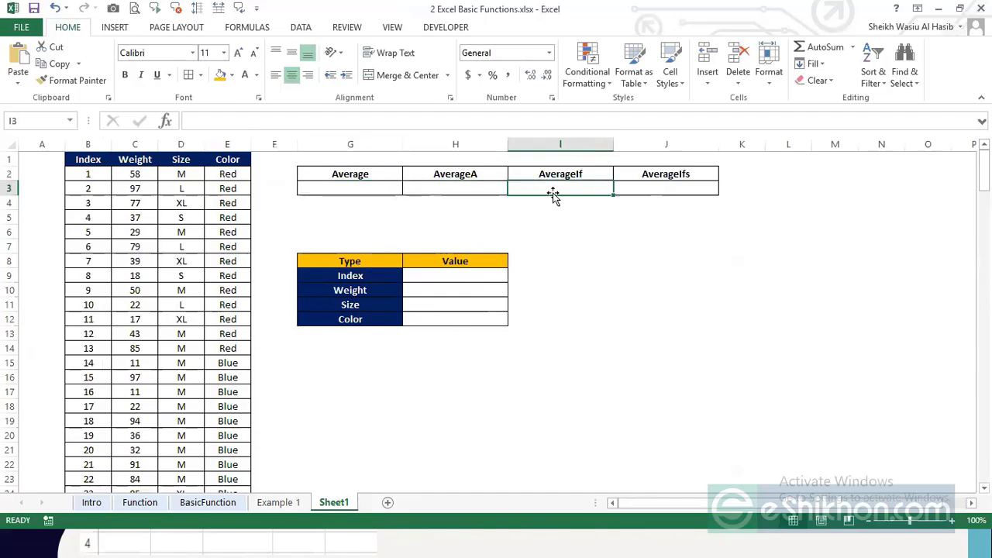
# Step: Start an AVERAGEIF formula in I3 with the Weight values C2:C183 as its range
pyautogui.write('=')
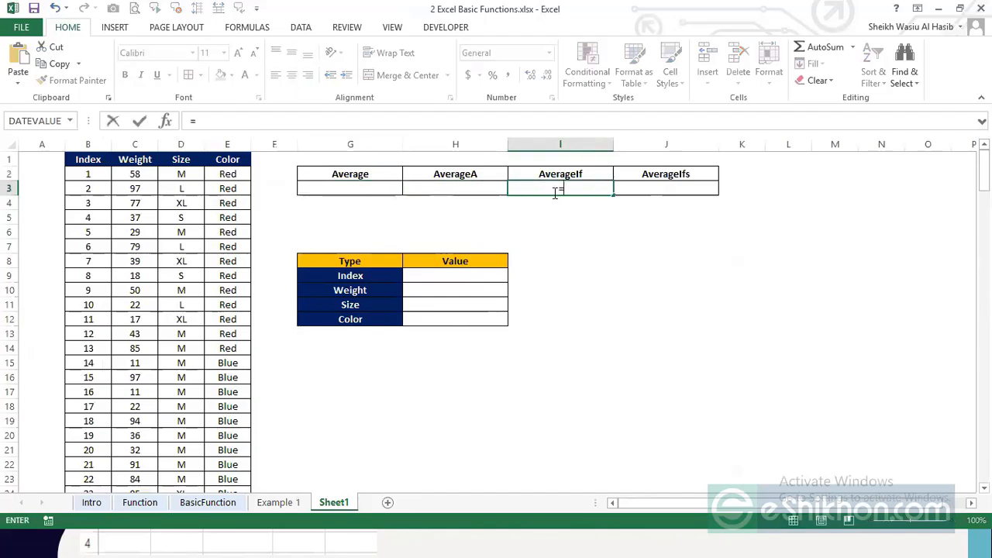
pyautogui.write('aver')
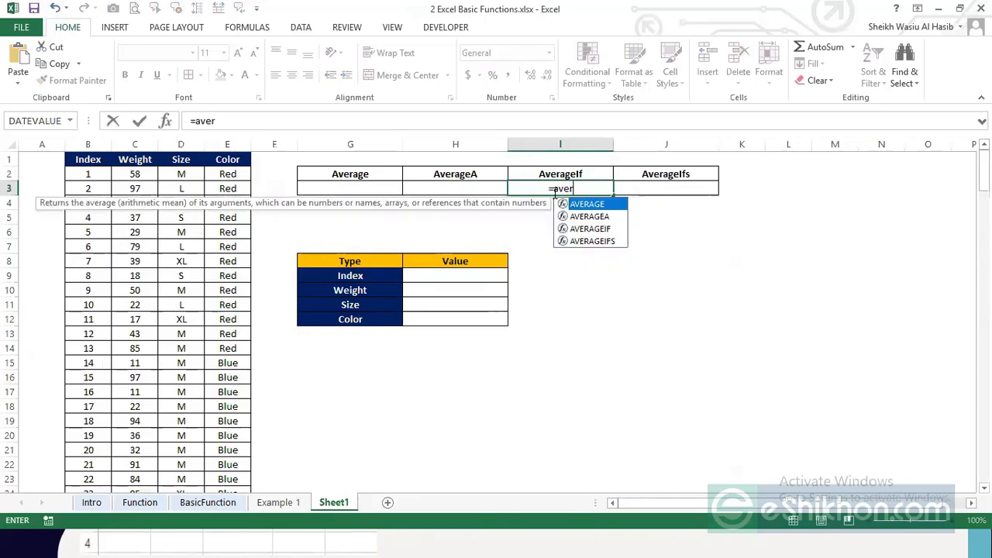
pyautogui.write('ageif')
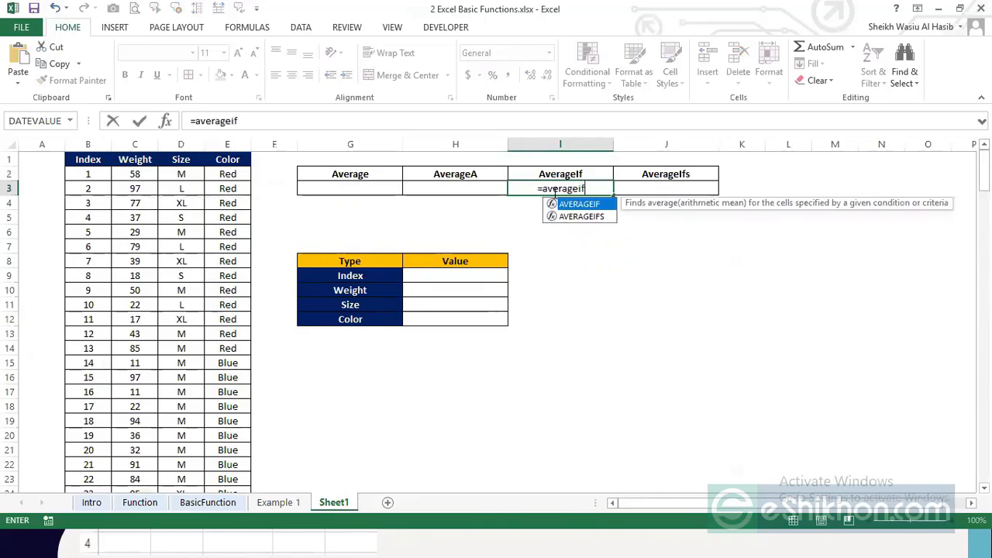
pyautogui.press('Tab')
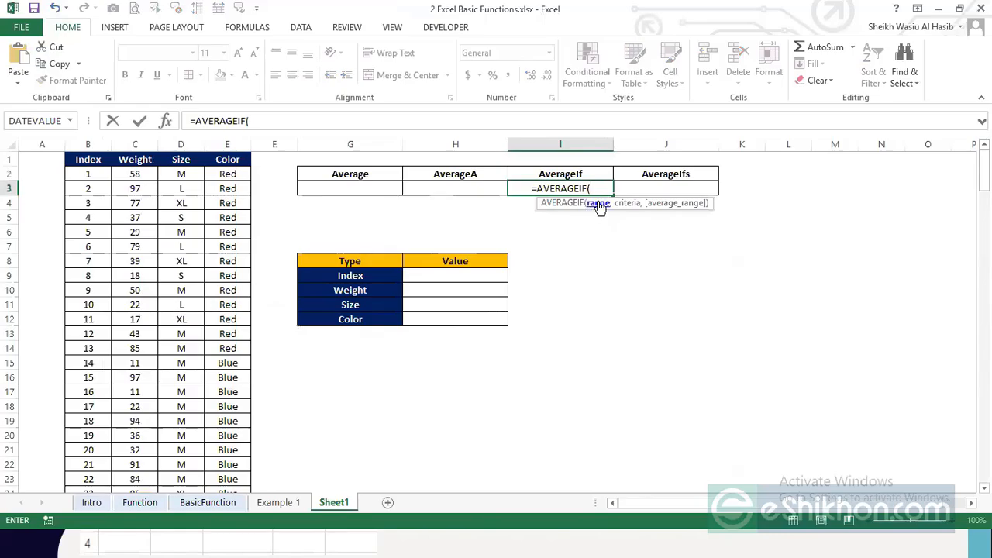
pyautogui.click(132, 172)
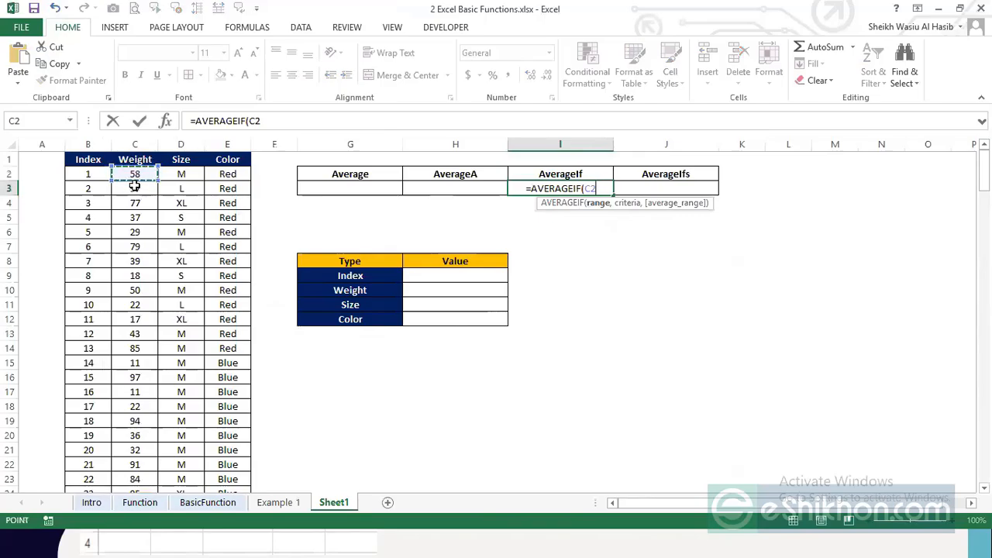
pyautogui.hotkey('ctrl', 'shift', 'Down')
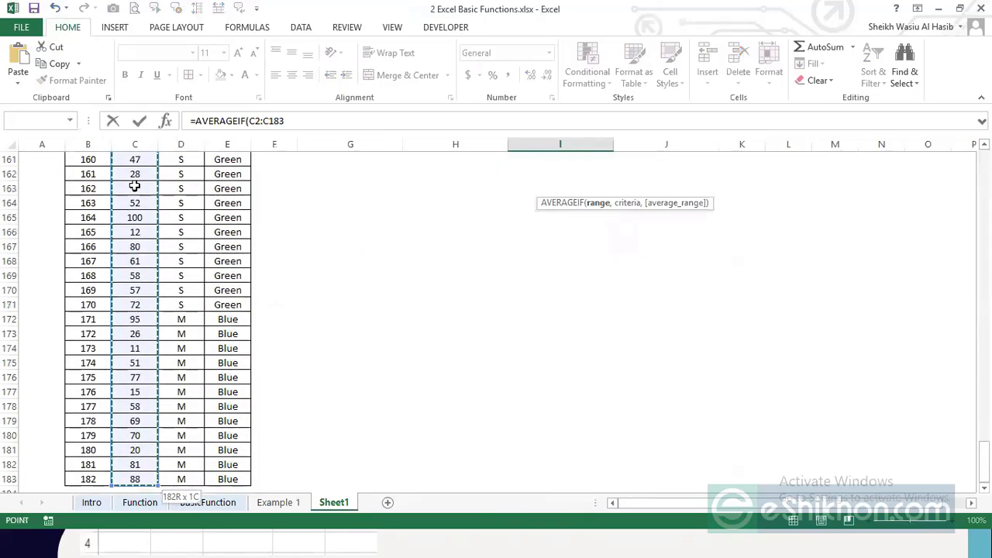
pyautogui.hotkey('ctrl', 'BackSpace')
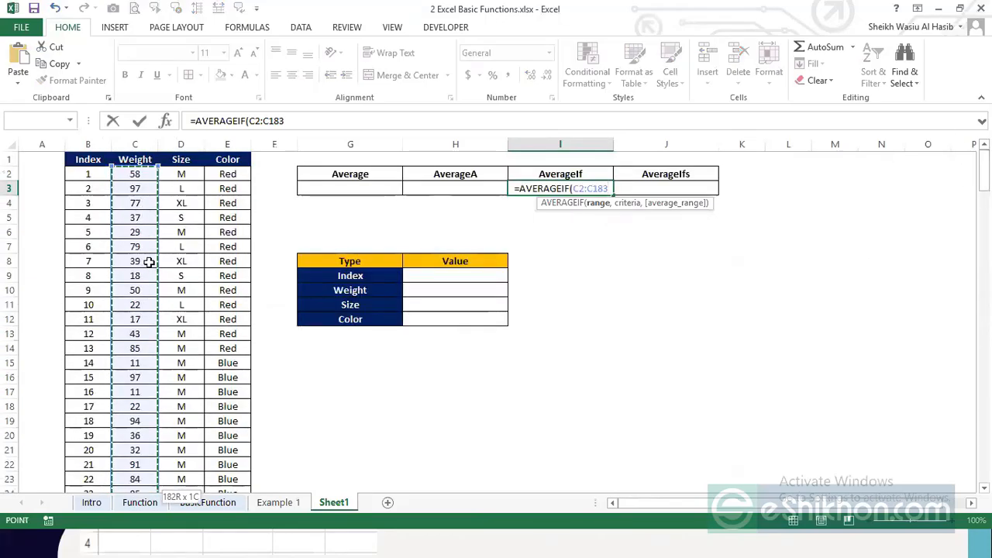
# Step: Add the criterion ">50" to the AVERAGEIF formula in I3 and close its parenthesis
pyautogui.write(',')
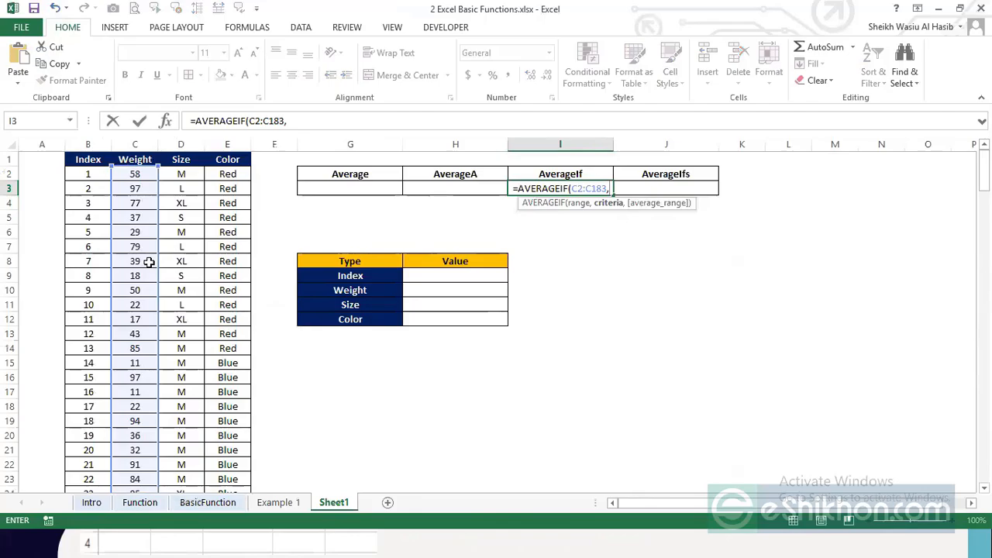
pyautogui.write('""')
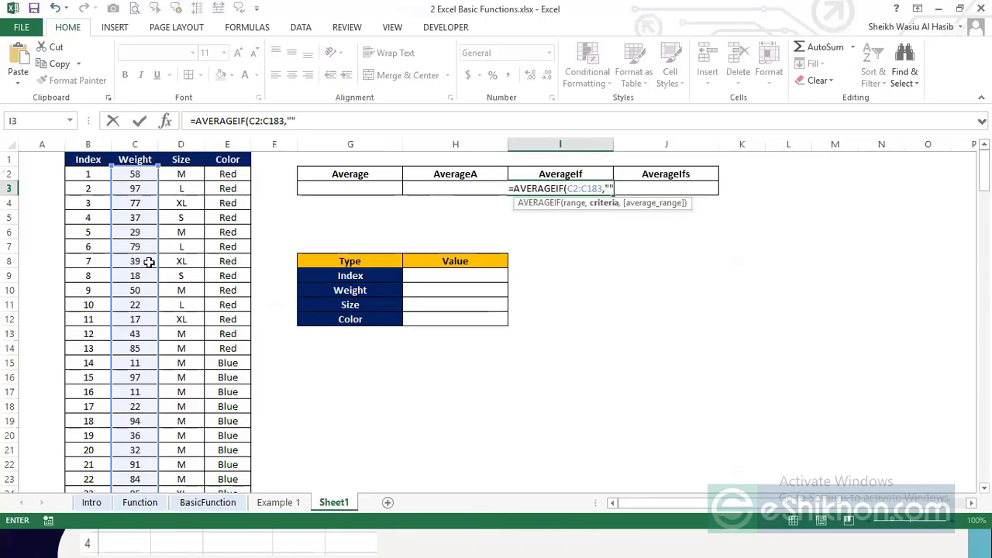
pyautogui.click(292, 120)
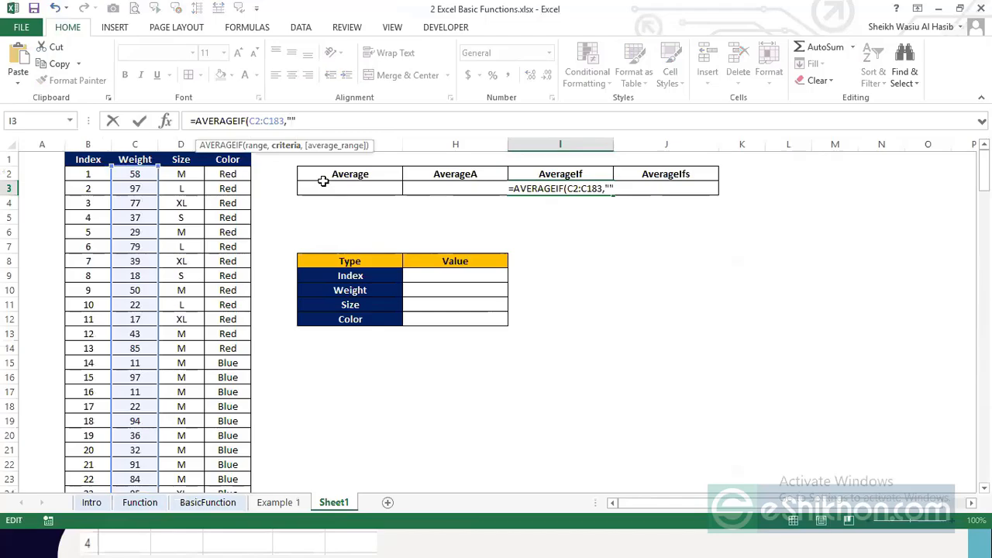
pyautogui.write('>')
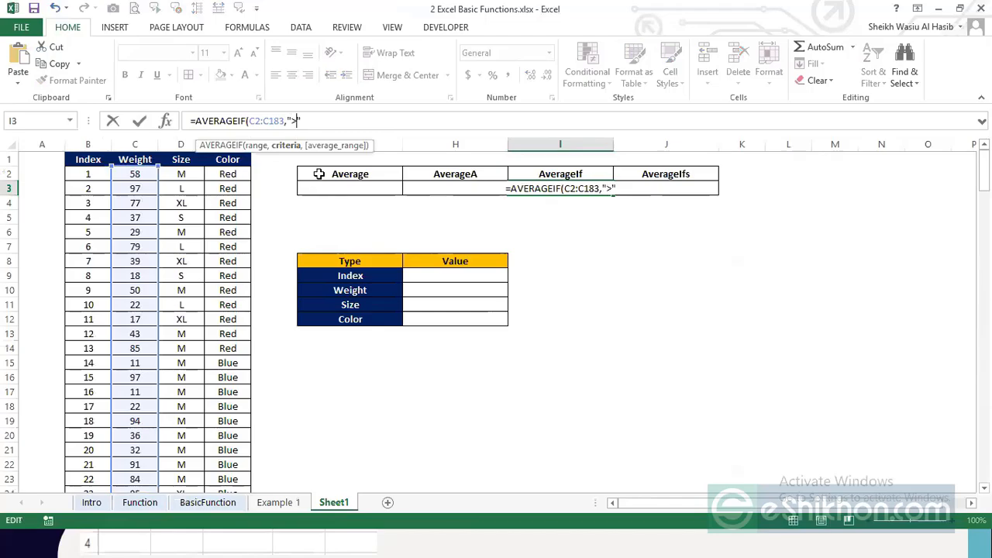
pyautogui.write('50"')
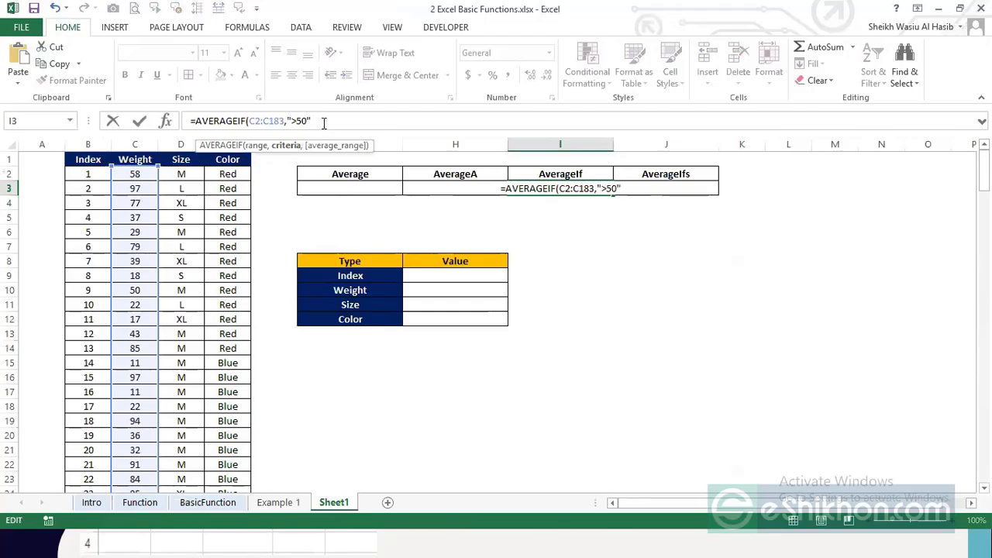
pyautogui.write(')')
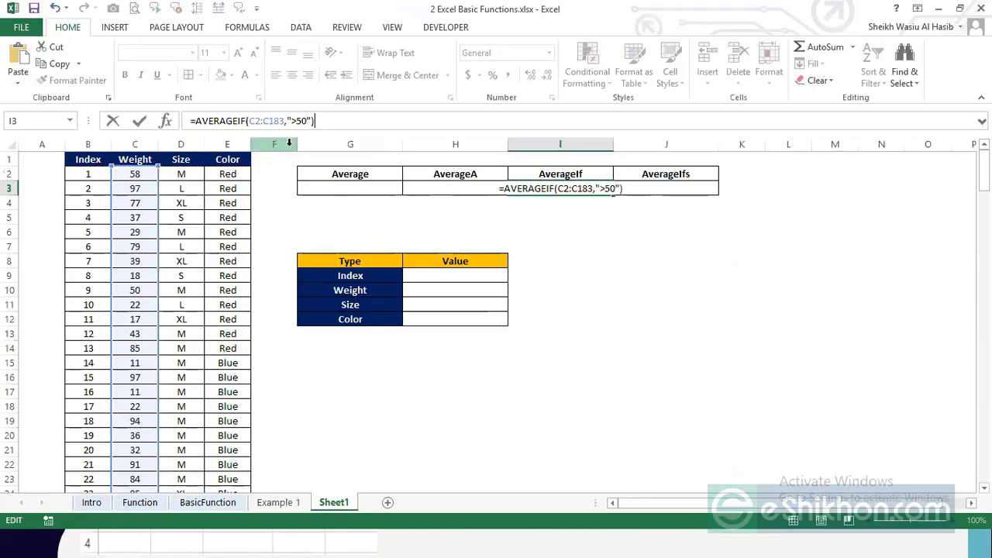
# Step: Examine the ">50" criterion and the C2:C183 range inside the AVERAGEIF formula
pyautogui.click(314, 124)
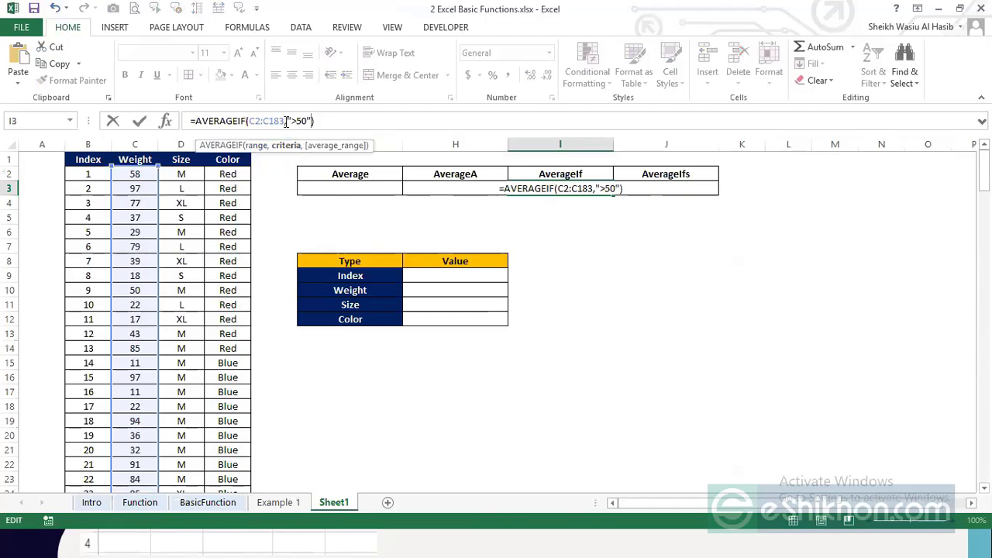
pyautogui.click(295, 121)
pyautogui.moveTo(305, 118); pyautogui.dragTo(309, 118)
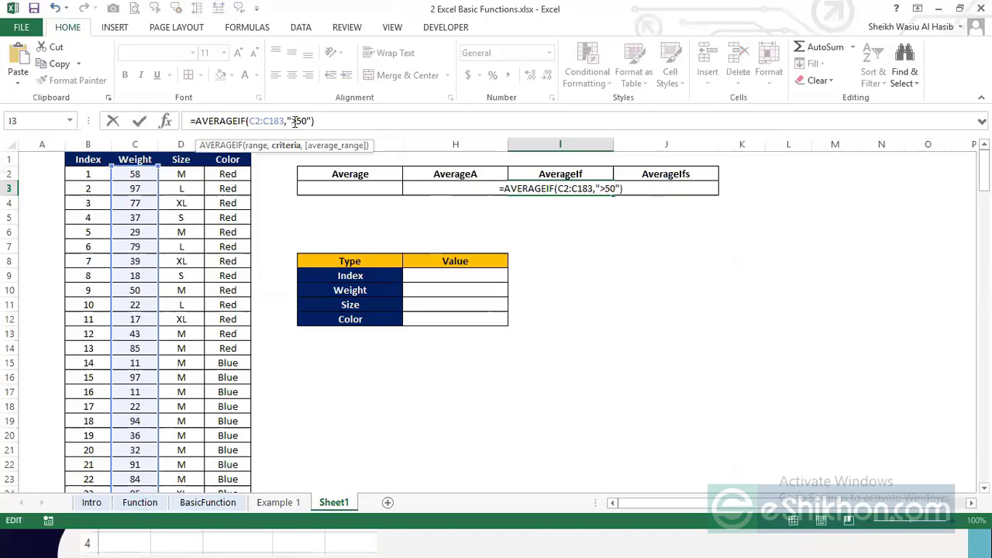
pyautogui.doubleClick(295, 121)
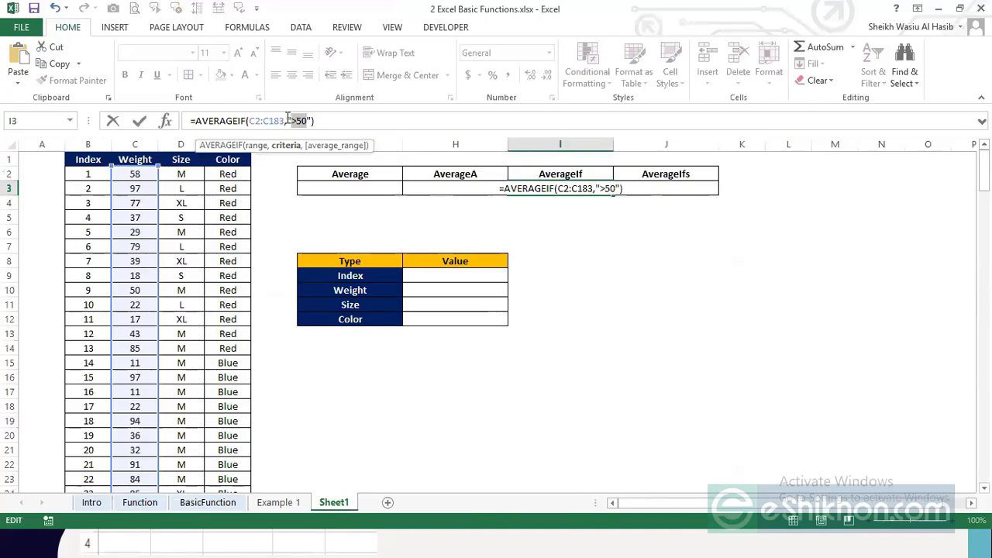
pyautogui.moveTo(287, 121); pyautogui.dragTo(309, 116)
pyautogui.click(304, 118)
pyautogui.click(273, 121)
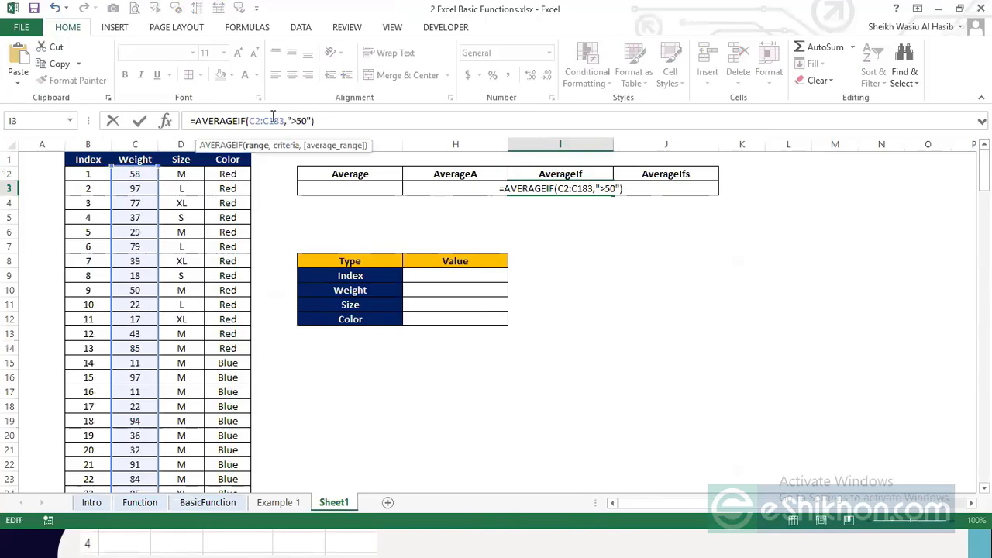
pyautogui.moveTo(251, 120); pyautogui.dragTo(284, 120)
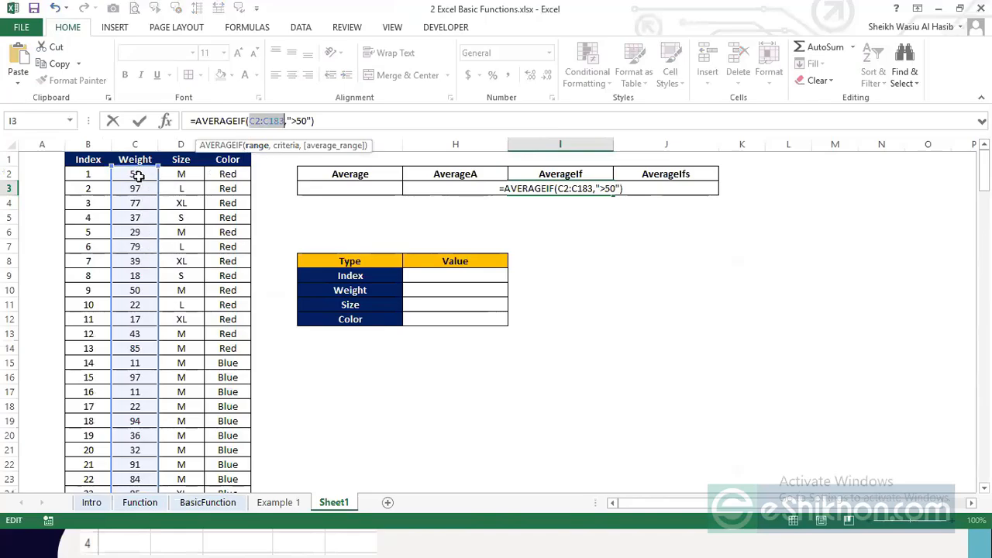
pyautogui.click(308, 120)
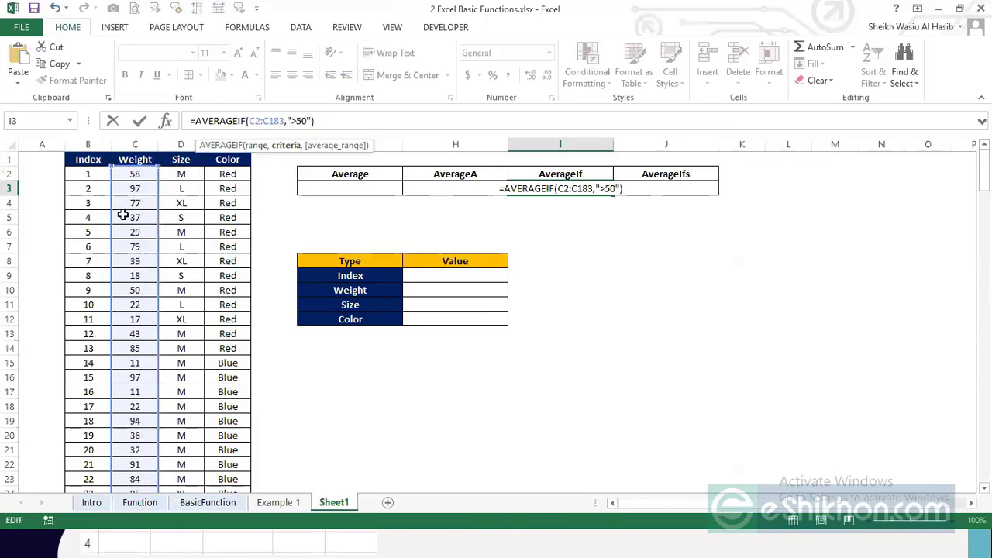
# Step: Check the Weight values further down the column and commit the AVERAGEIF formula in I3
pyautogui.scroll(-10, 173, 193)
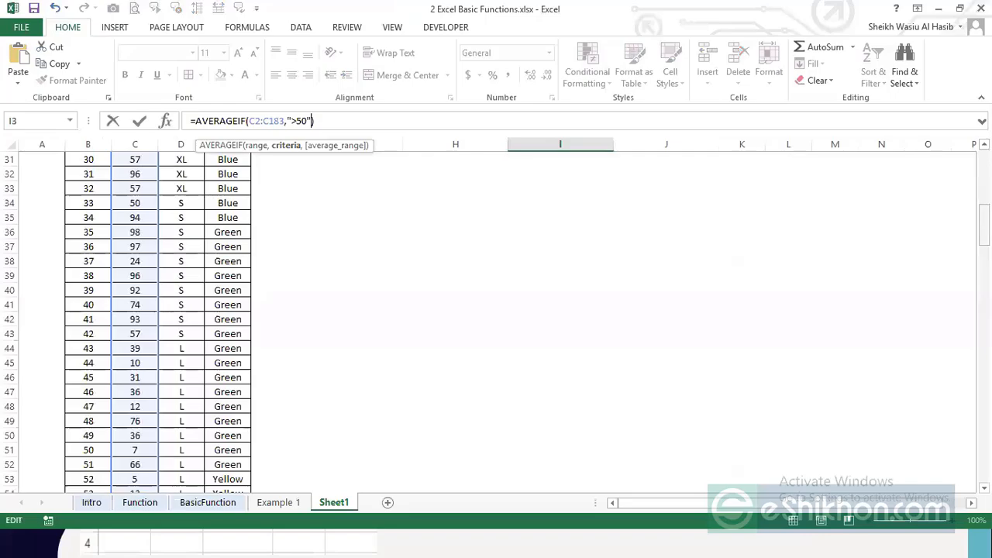
pyautogui.moveTo(984, 225); pyautogui.dragTo(985, 170)
pyautogui.press('Return')
pyautogui.press('Up')
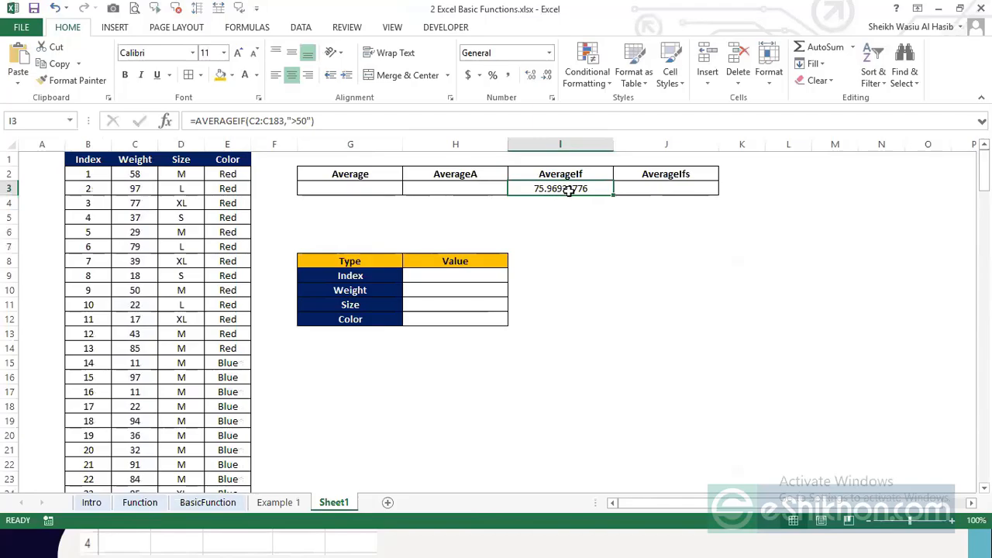
# Step: Turn on filtering for the Index, Weight, Size and Color header row
pyautogui.click(147, 179)
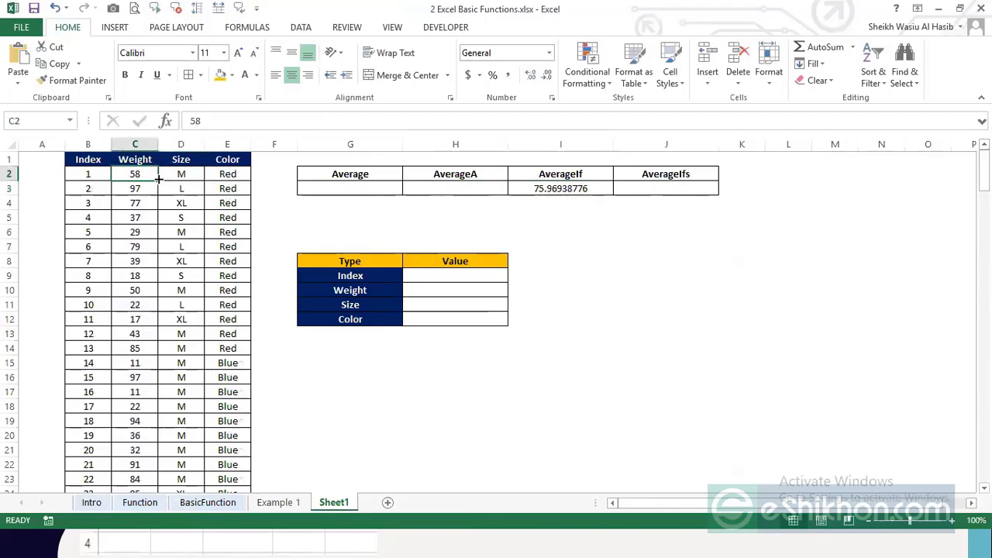
pyautogui.click(138, 161)
pyautogui.click(301, 28)
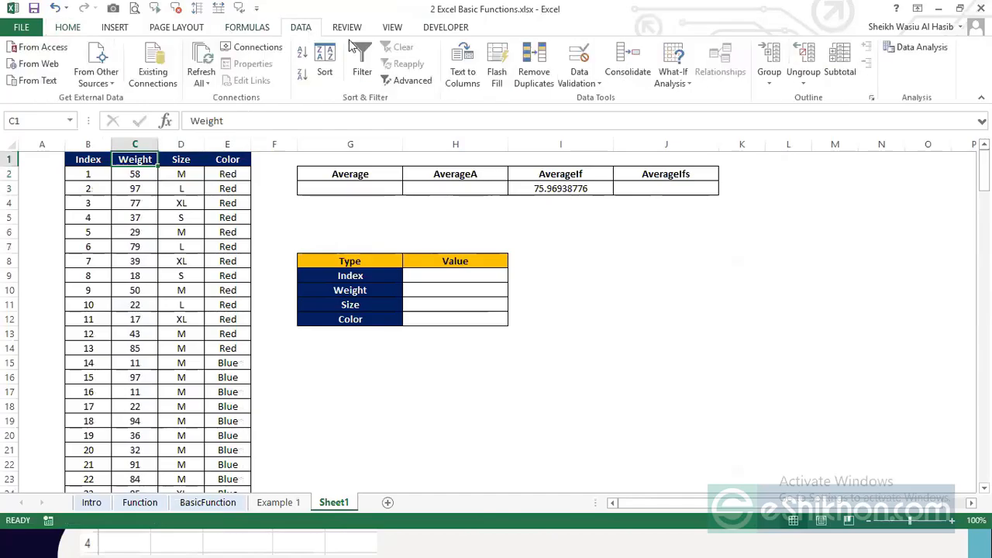
pyautogui.click(362, 64)
# Step: Check the average of the Weight values in C2:C11 and compare it with the AVERAGEIF result in I3
pyautogui.click(525, 186)
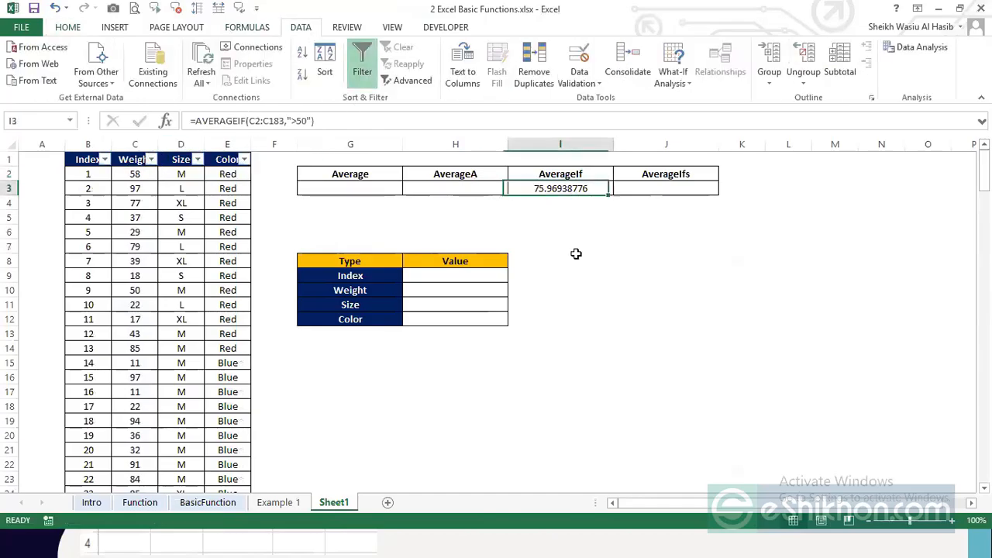
pyautogui.moveTo(138, 177); pyautogui.dragTo(136, 306)
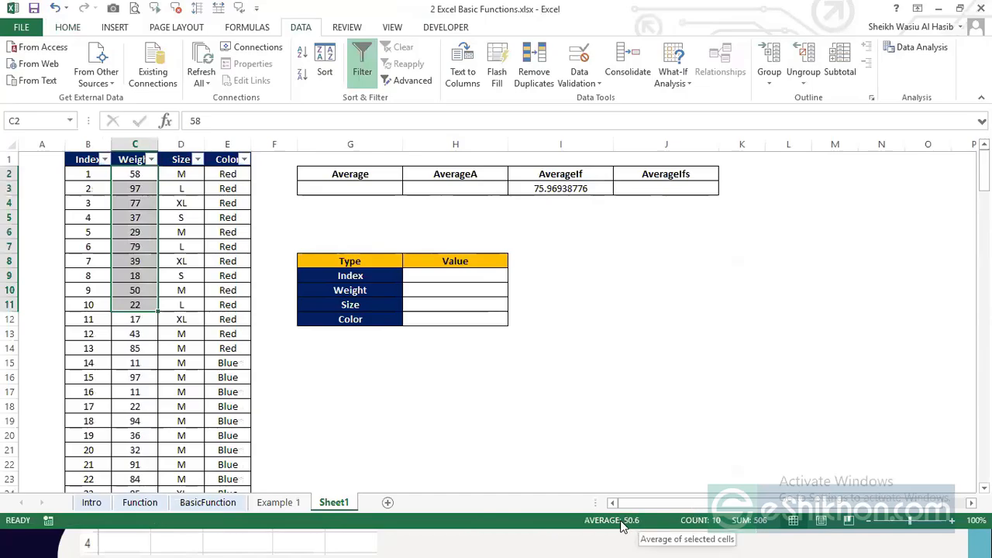
pyautogui.click(145, 204)
# Step: Try a custom number filter on the Weight column for values greater than 50, without applying it
pyautogui.click(152, 160)
pyautogui.click(152, 159)
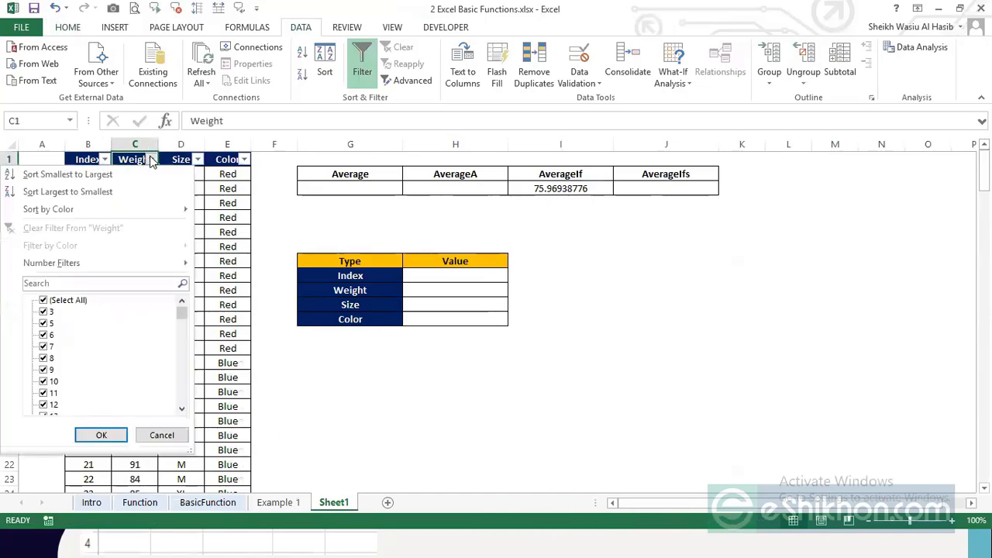
pyautogui.click(117, 287)
pyautogui.moveTo(129, 265)
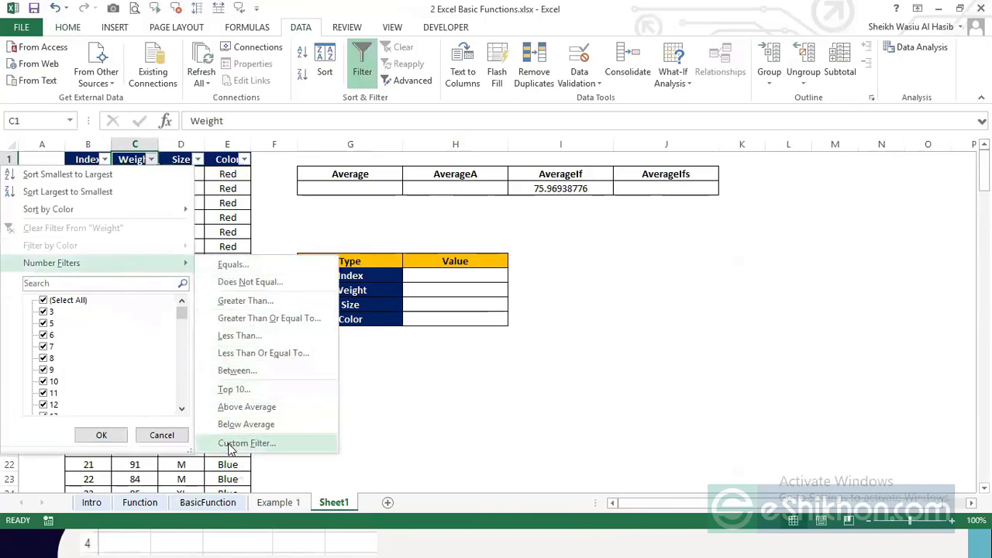
pyautogui.click(245, 301)
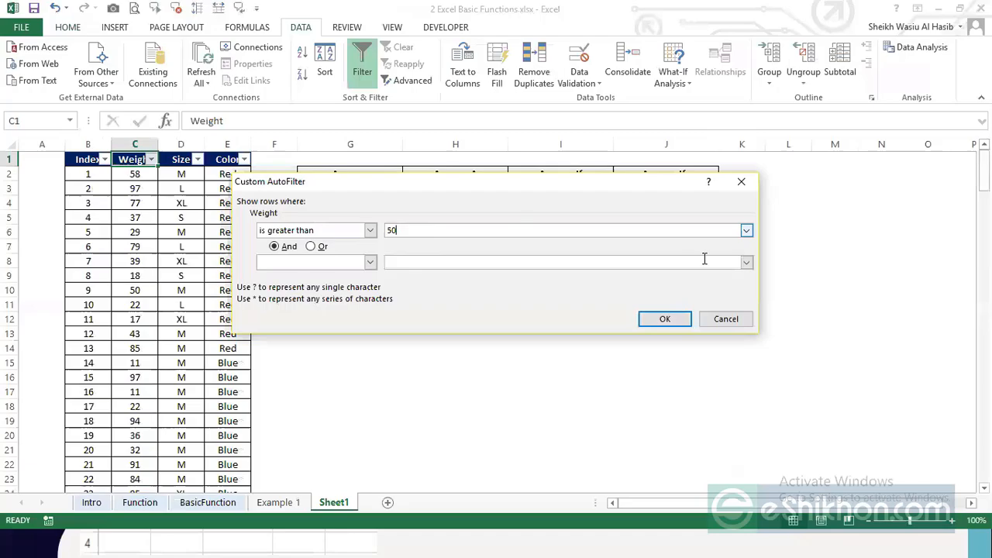
pyautogui.click(726, 319)
# Step: Switch the table's header filters off and back on
pyautogui.click(165, 162)
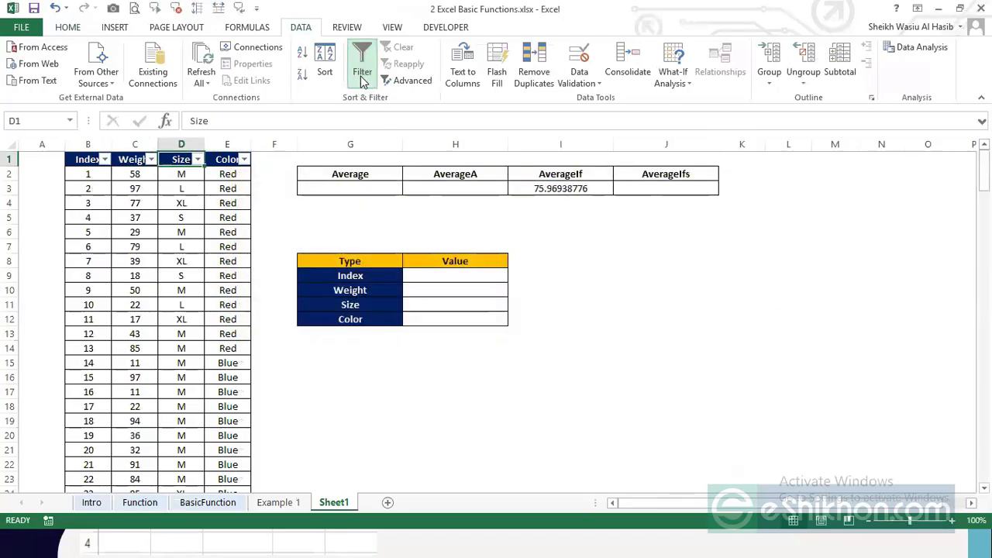
pyautogui.click(361, 78)
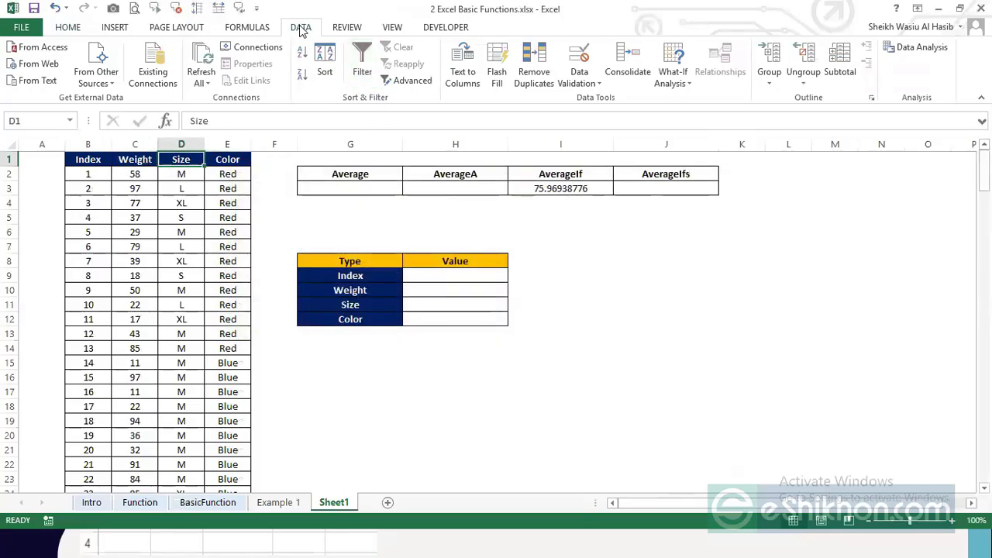
pyautogui.click(365, 76)
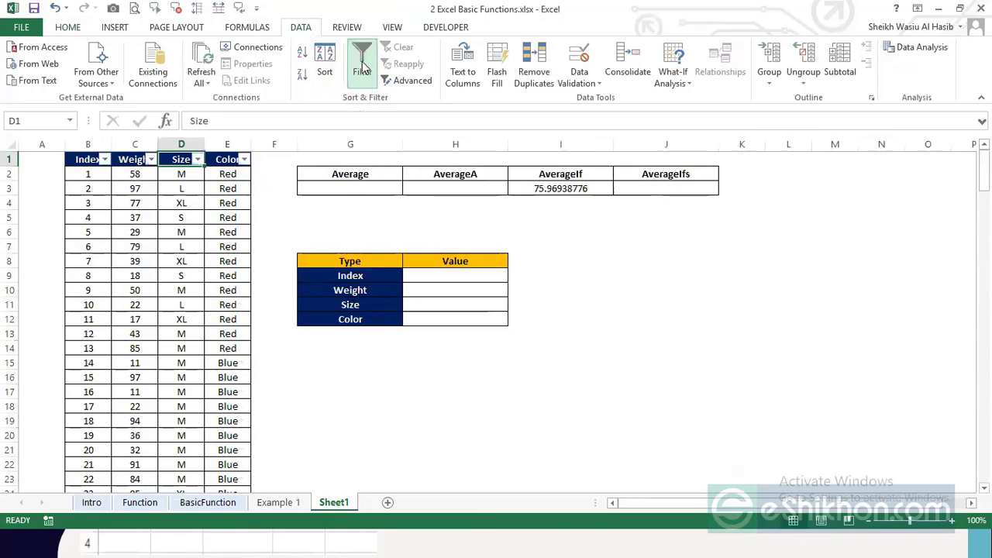
# Step: Sort the table by Weight from smallest to largest
pyautogui.click(151, 161)
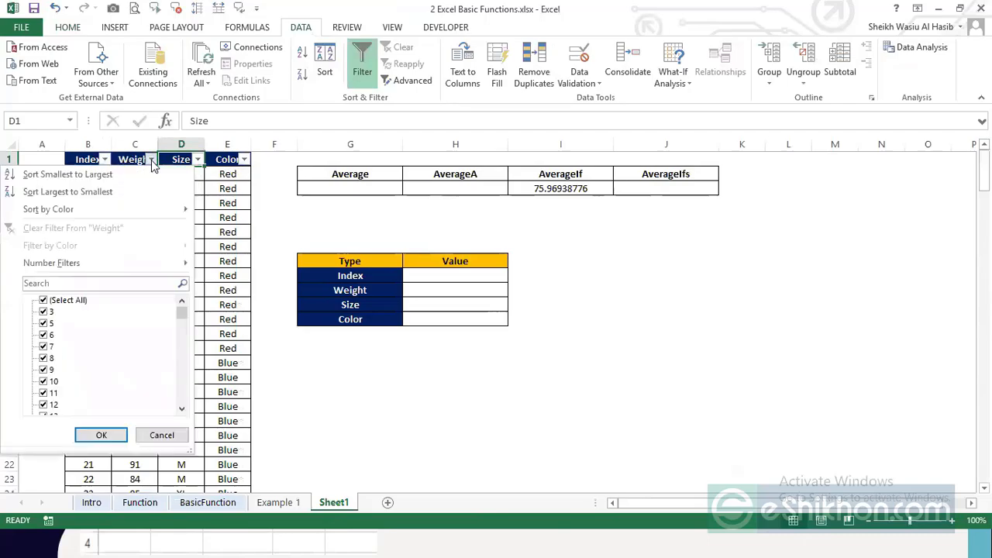
pyautogui.click(86, 181)
pyautogui.click(151, 159)
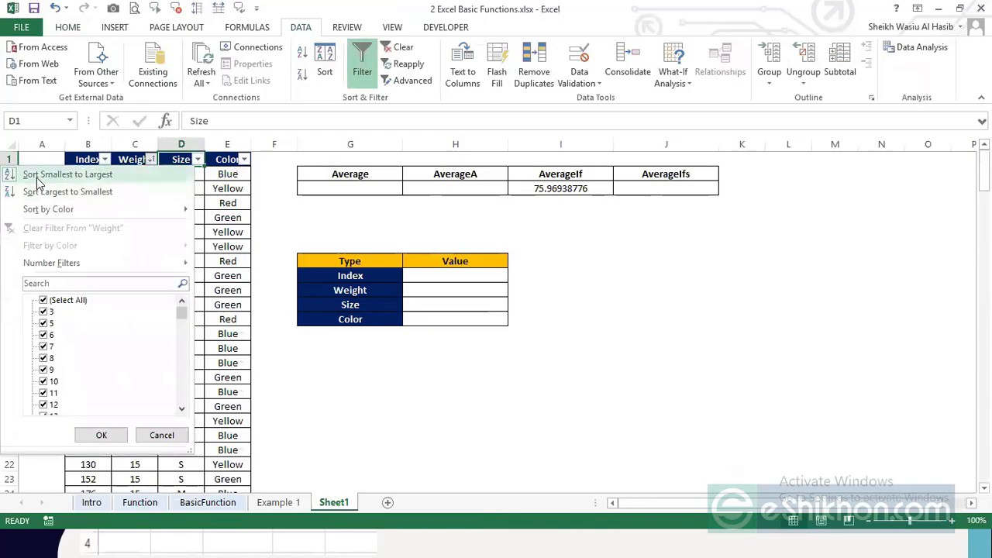
pyautogui.click(139, 178)
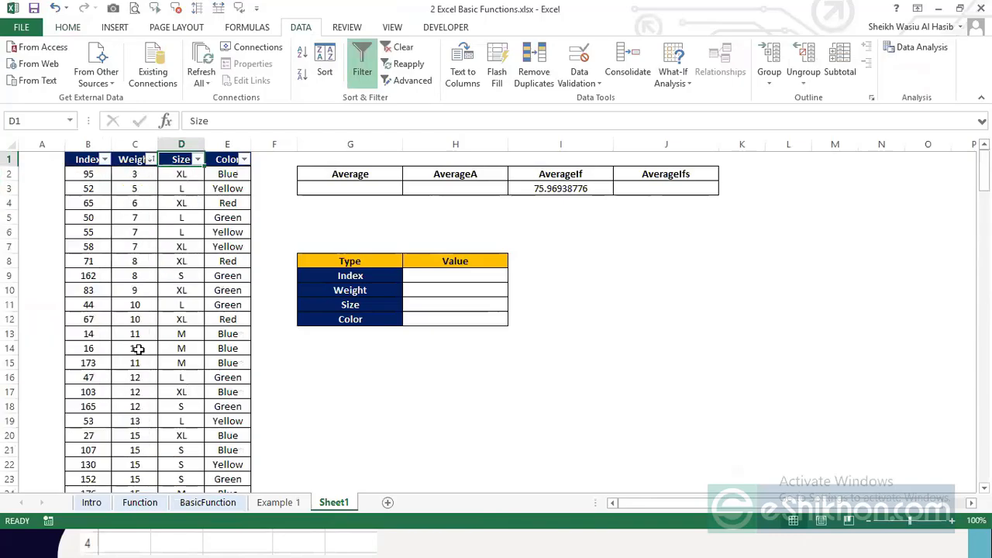
# Step: Sort the table by Weight from largest to smallest and inspect the highest values
pyautogui.click(151, 159)
pyautogui.click(56, 189)
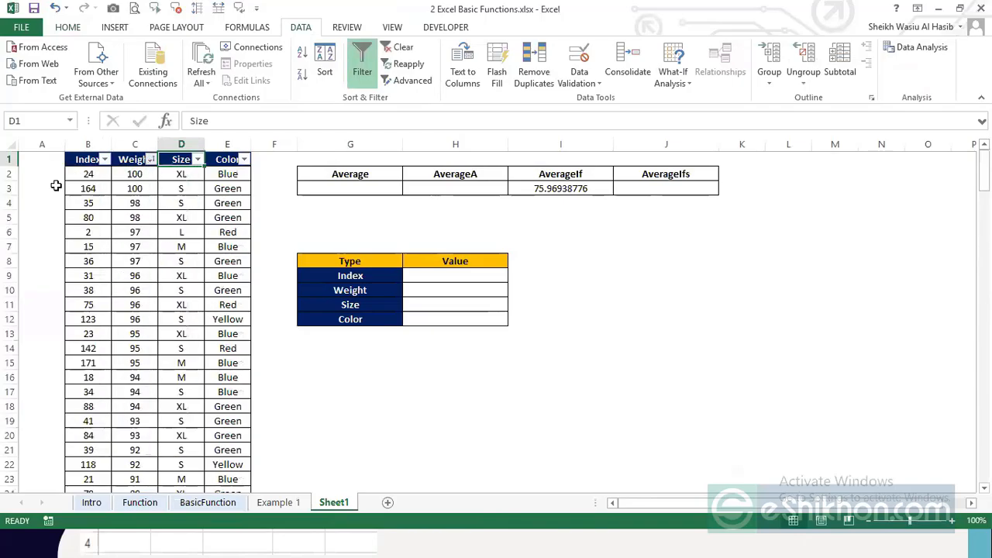
pyautogui.click(138, 173)
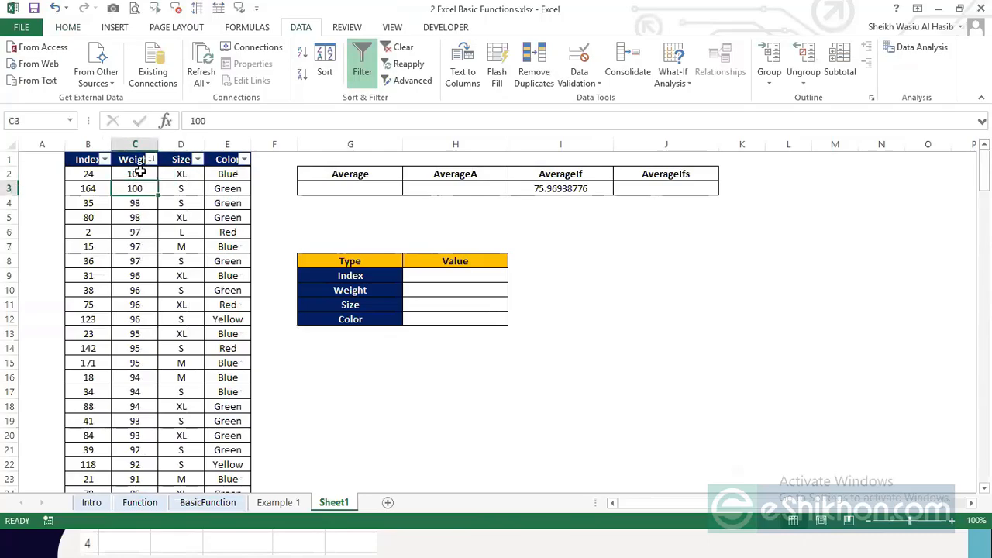
pyautogui.click(132, 246)
# Step: Autofit the width of the Index column and sort the table by Index from smallest to largest
pyautogui.click(104, 159)
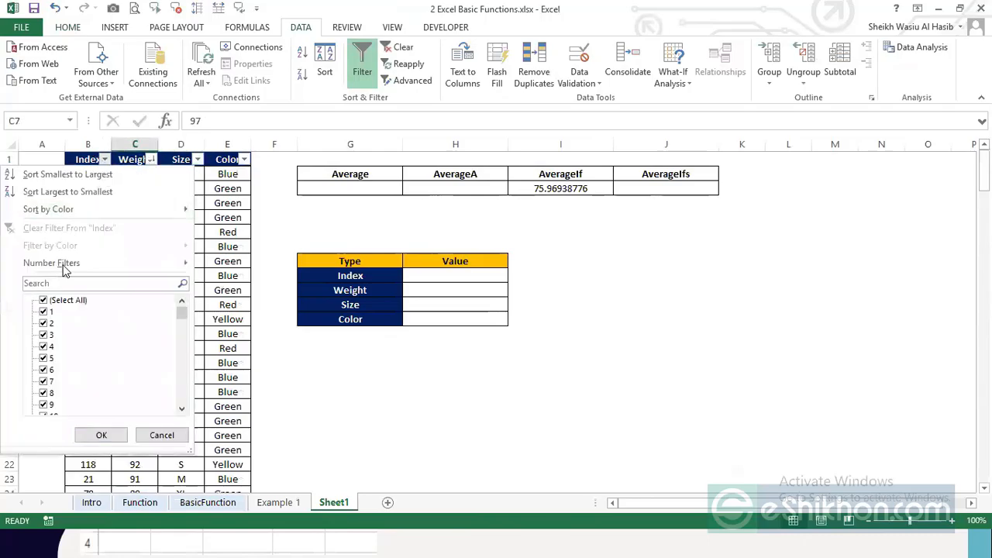
pyautogui.click(219, 225)
pyautogui.doubleClick(112, 144)
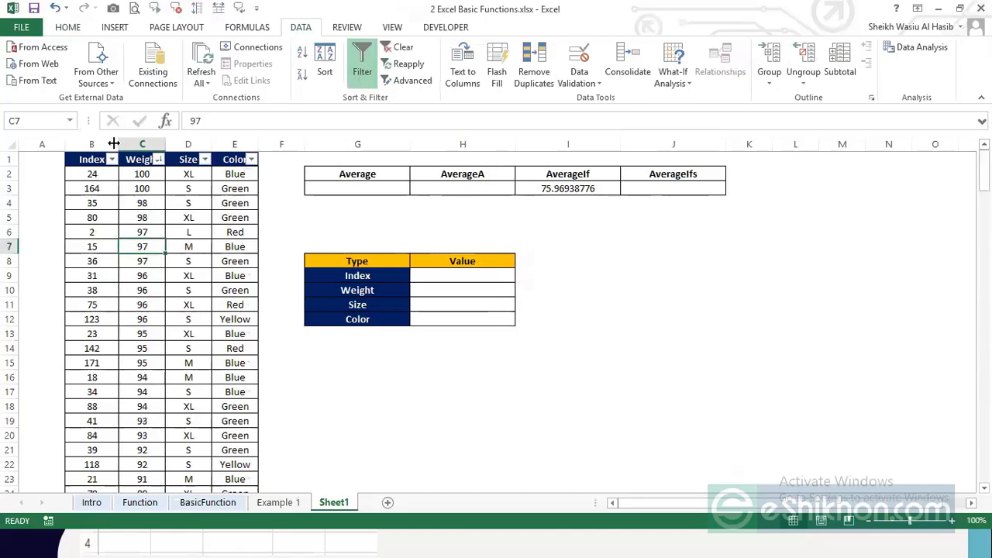
pyautogui.click(111, 159)
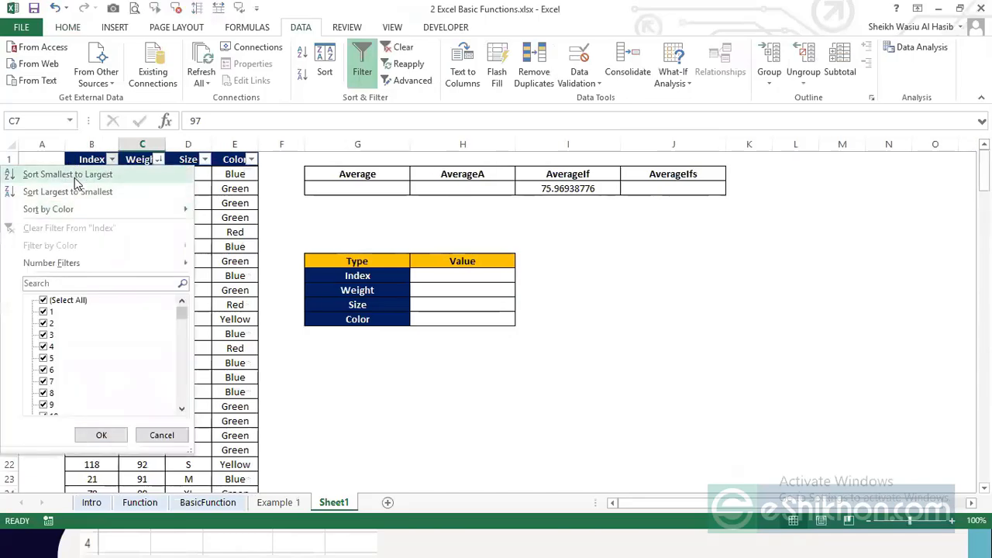
pyautogui.click(75, 175)
pyautogui.click(113, 175)
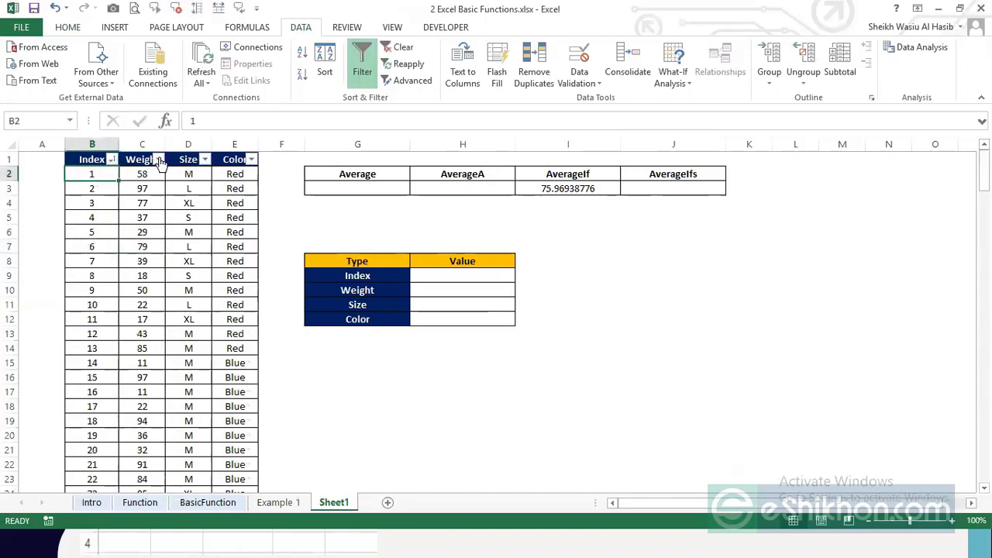
# Step: Review the sort-by-color and number filter options offered for the Weight column
pyautogui.click(159, 159)
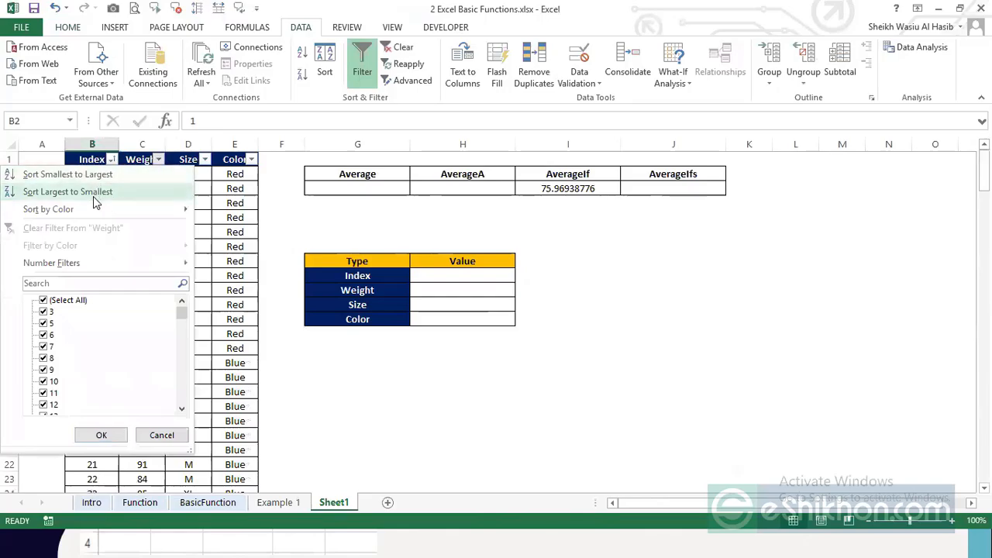
pyautogui.moveTo(94, 211)
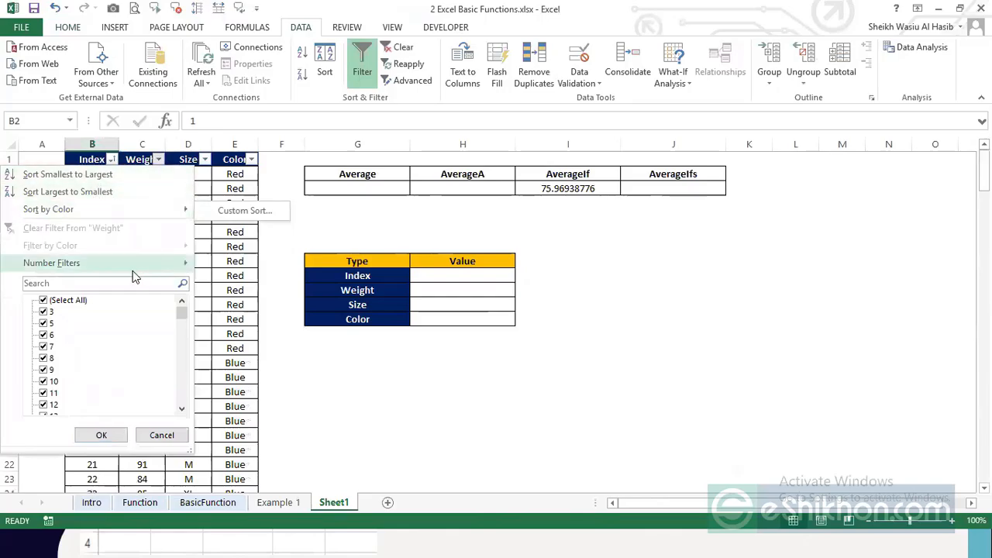
pyautogui.moveTo(58, 269)
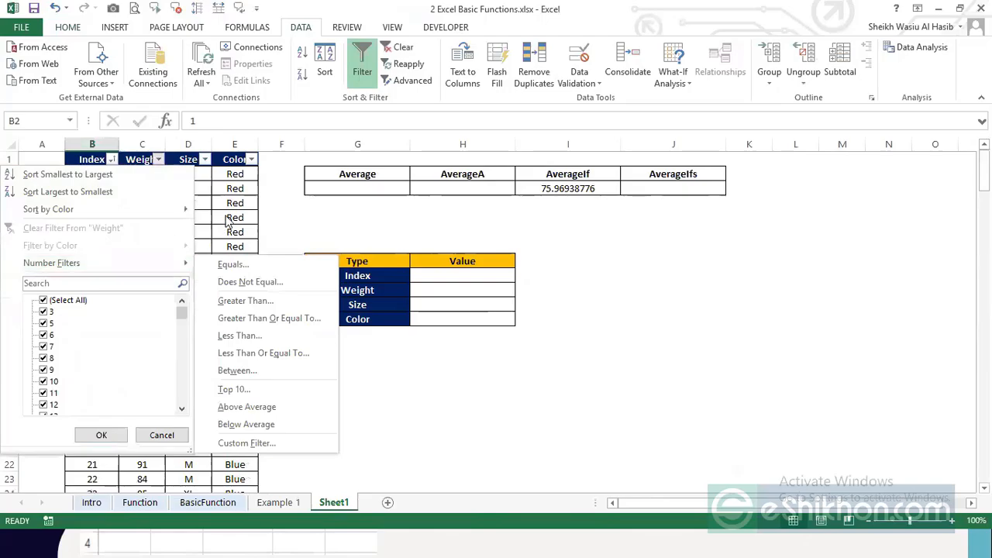
pyautogui.click(158, 192)
pyautogui.click(148, 180)
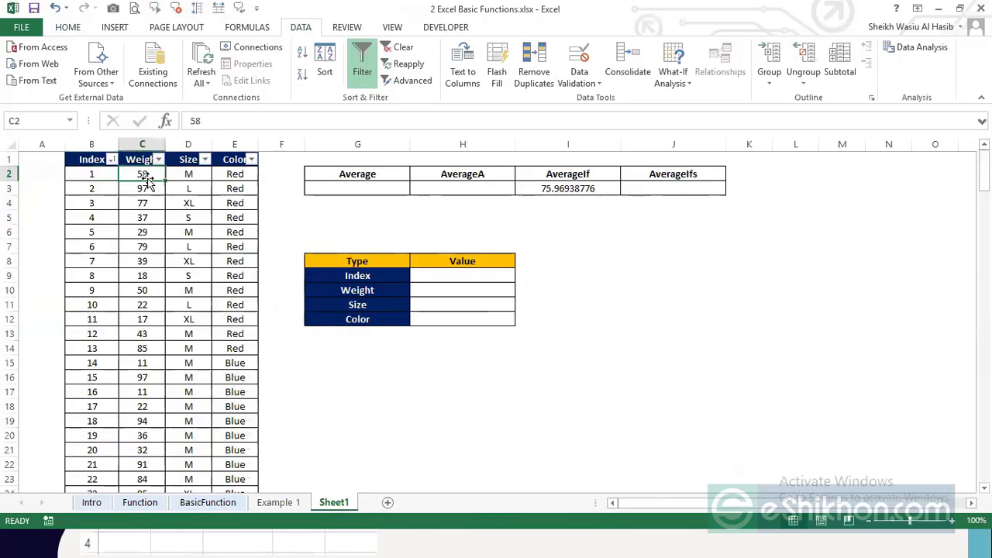
# Step: Examine the text filter options offered for the Size column and compare them with the letter sizes it contains
pyautogui.click(194, 158)
pyautogui.click(204, 158)
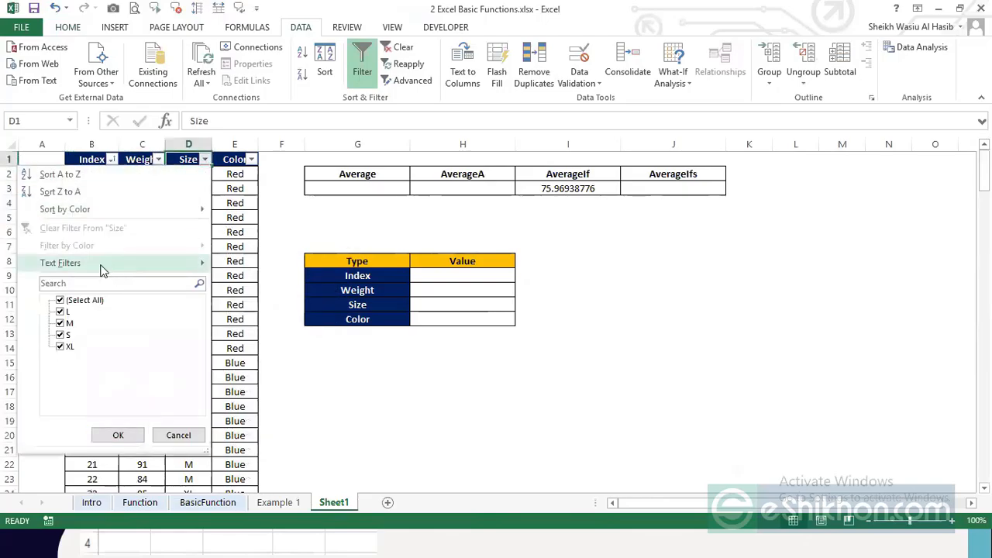
pyautogui.moveTo(102, 265)
pyautogui.click(219, 172)
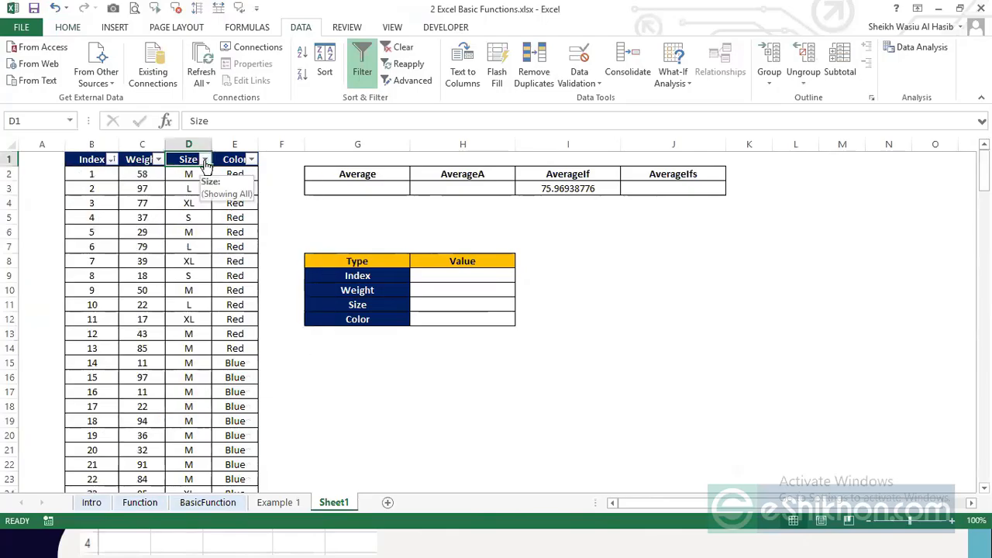
pyautogui.click(205, 159)
pyautogui.moveTo(152, 268)
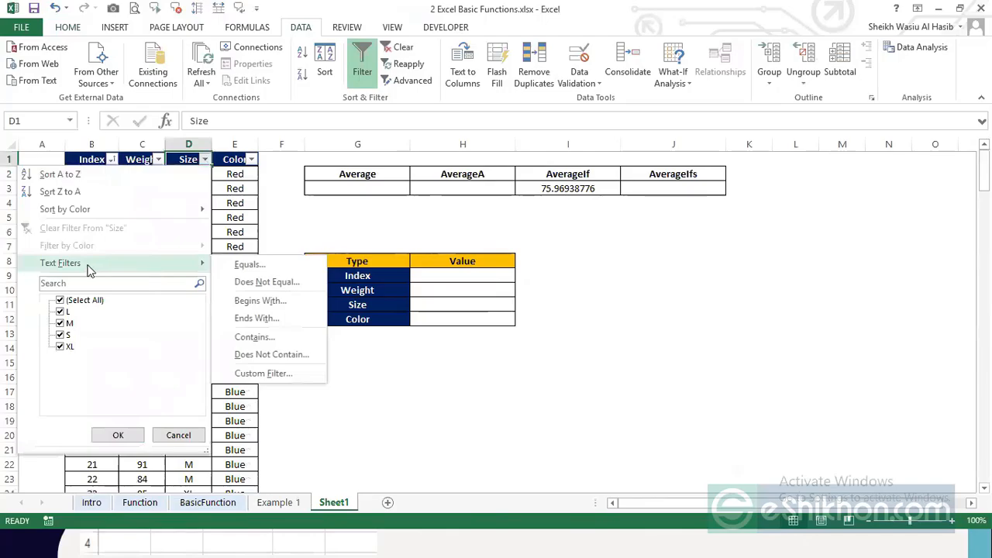
pyautogui.click(204, 160)
pyautogui.moveTo(193, 188); pyautogui.dragTo(190, 348)
pyautogui.click(194, 193)
pyautogui.click(205, 159)
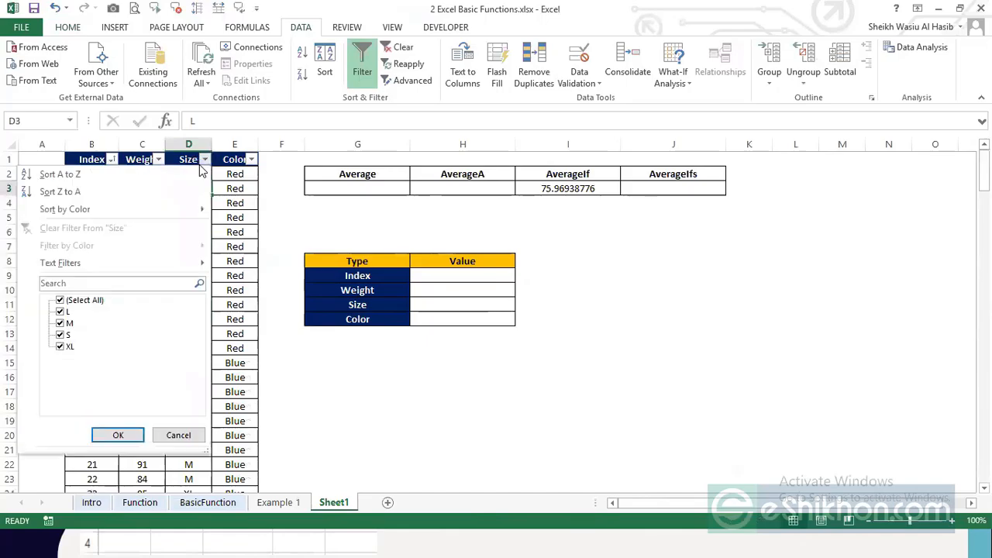
pyautogui.moveTo(112, 263)
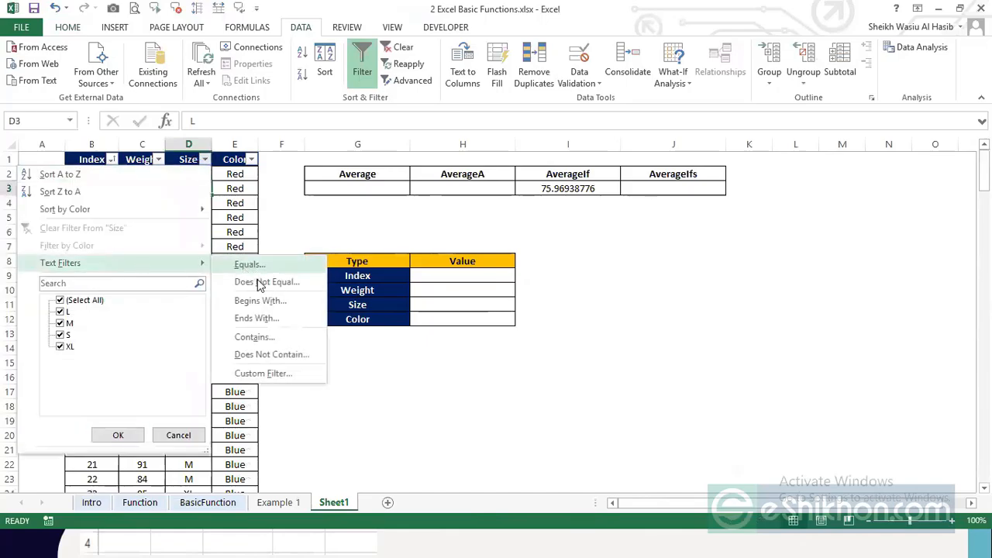
pyautogui.press('Escape')
# Step: Review the number filter conditions offered for the Weight column against the numeric values it contains
pyautogui.click(142, 189)
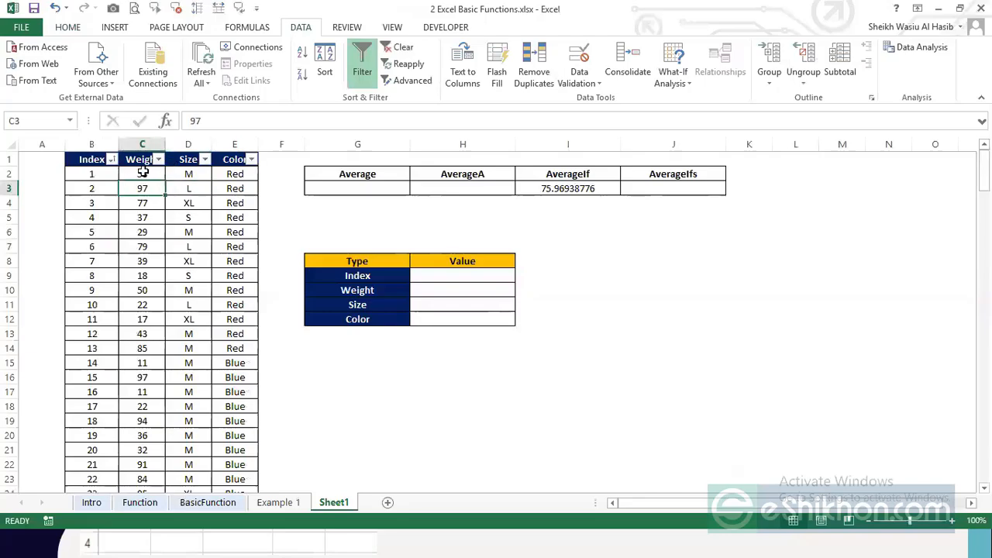
pyautogui.click(158, 159)
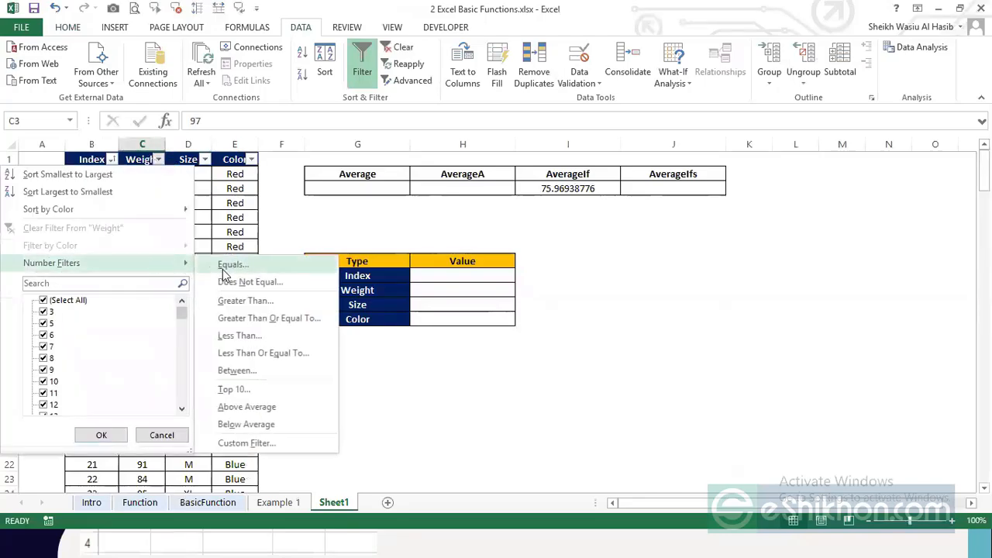
pyautogui.press('Escape')
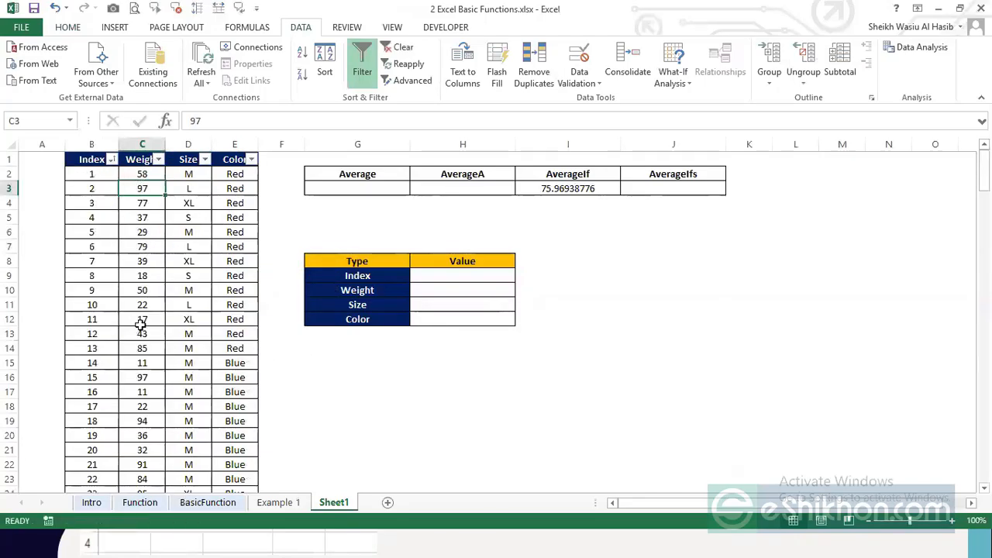
pyautogui.click(158, 160)
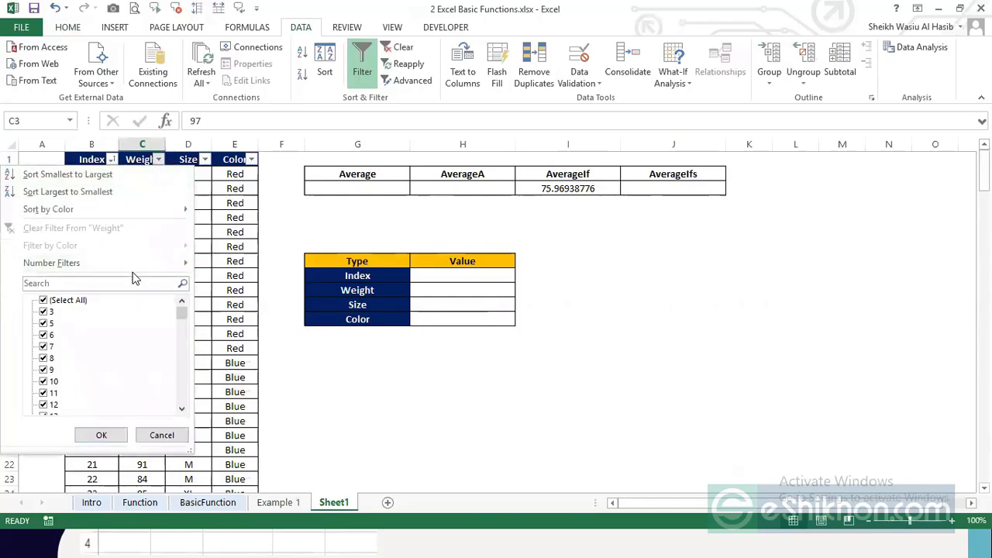
pyautogui.moveTo(143, 264)
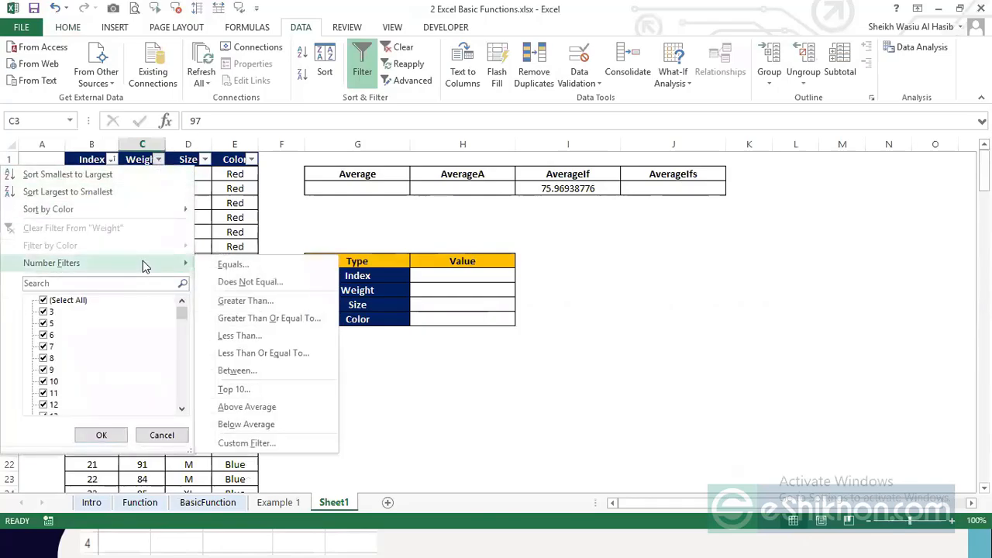
pyautogui.click(520, 190)
# Step: Filter the table to show only rows where Weight is greater than 50
pyautogui.click(140, 173)
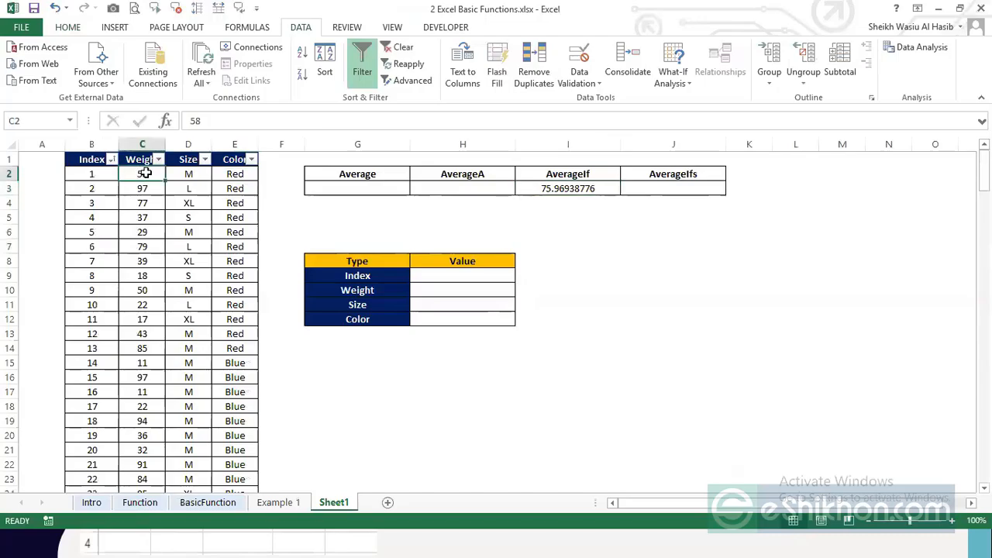
pyautogui.click(159, 159)
pyautogui.moveTo(110, 270)
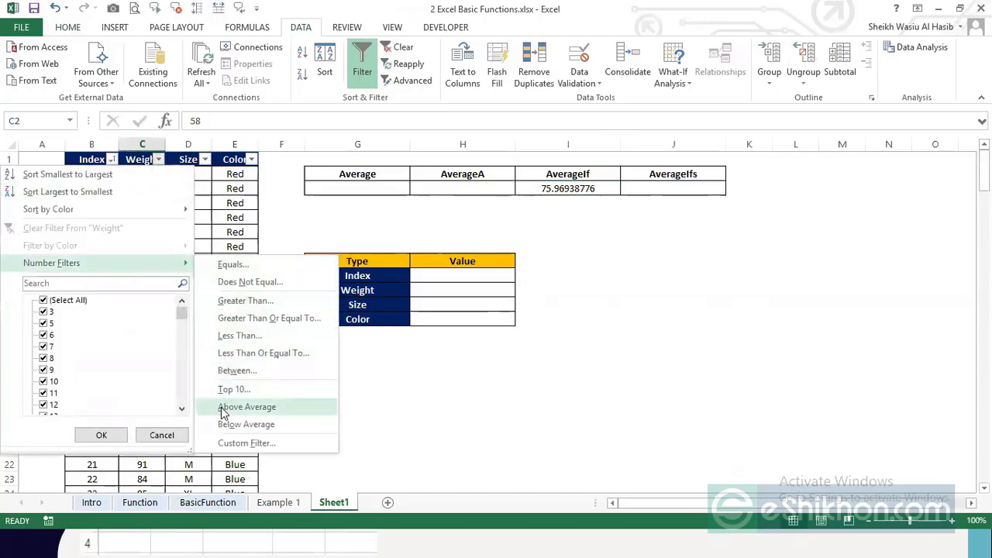
pyautogui.click(231, 309)
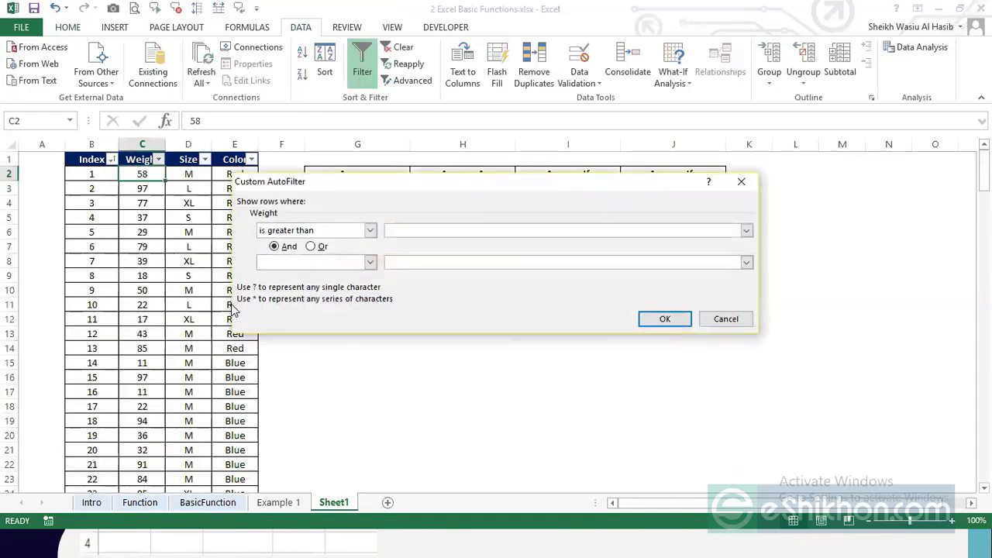
pyautogui.click(294, 233)
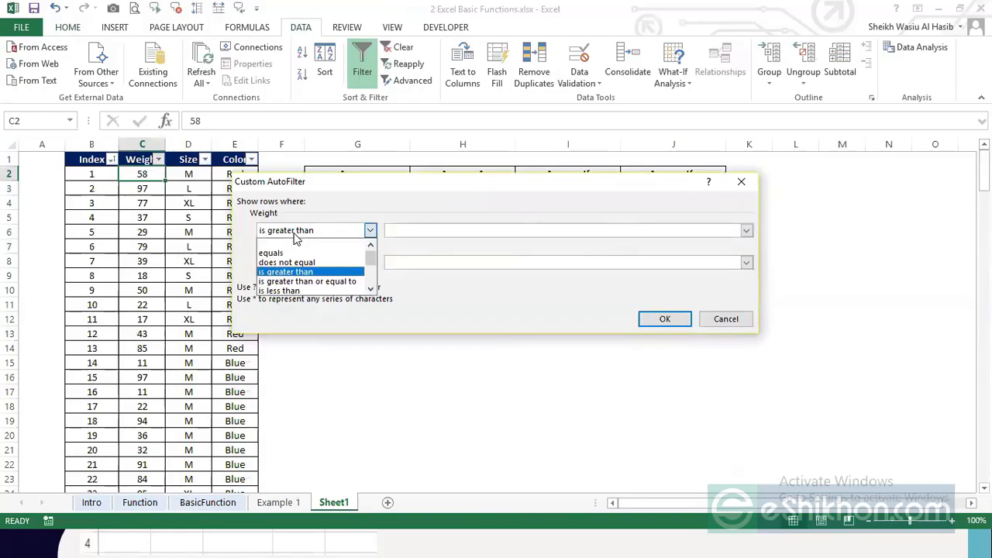
pyautogui.click(294, 233)
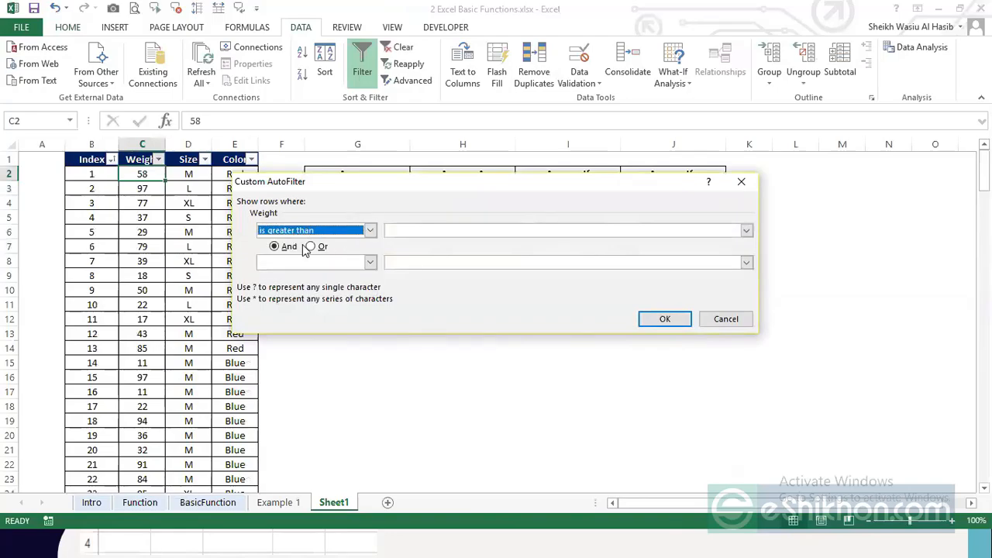
pyautogui.click(397, 231)
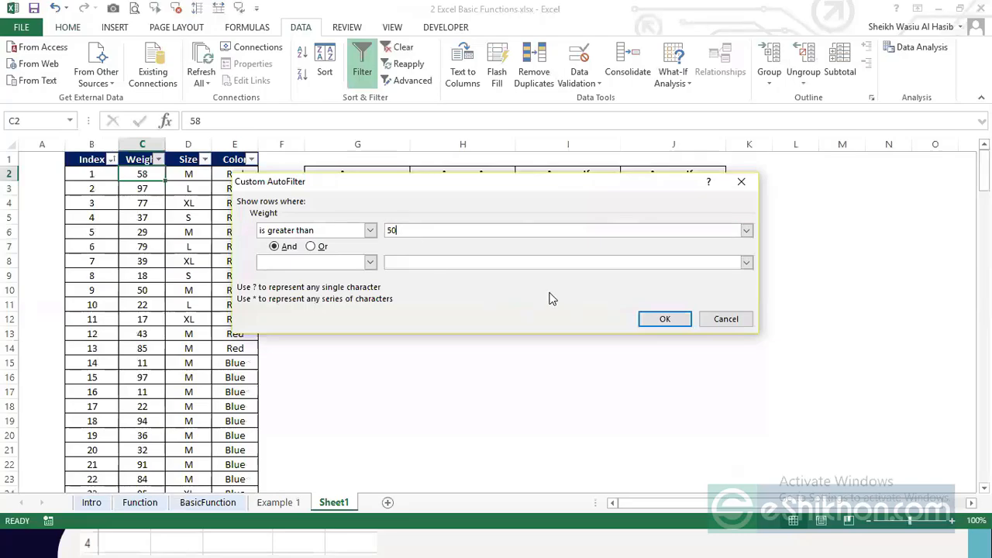
pyautogui.click(653, 318)
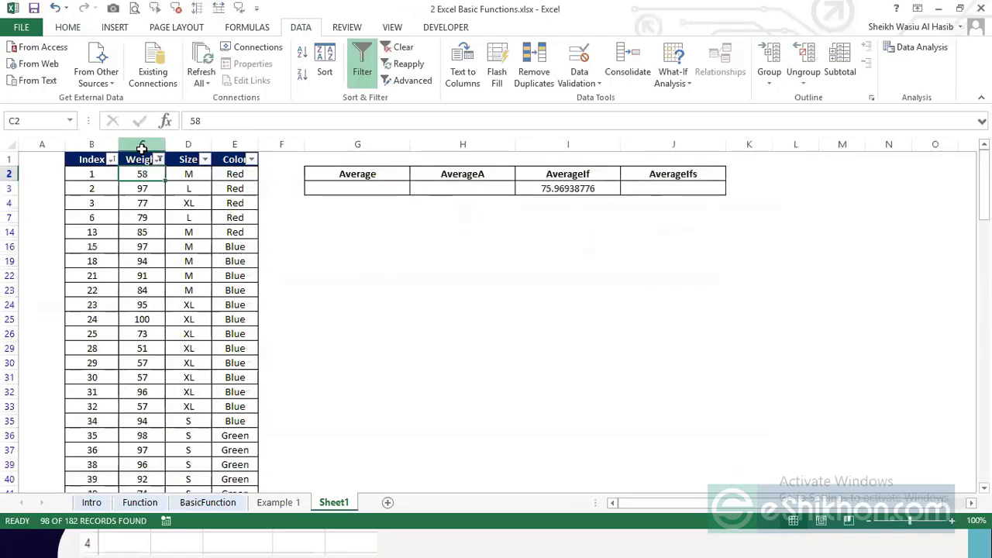
# Step: Select the filtered Weight values from C2 to the last row and compare their average with the AverageIf result
pyautogui.click(143, 146)
pyautogui.click(145, 175)
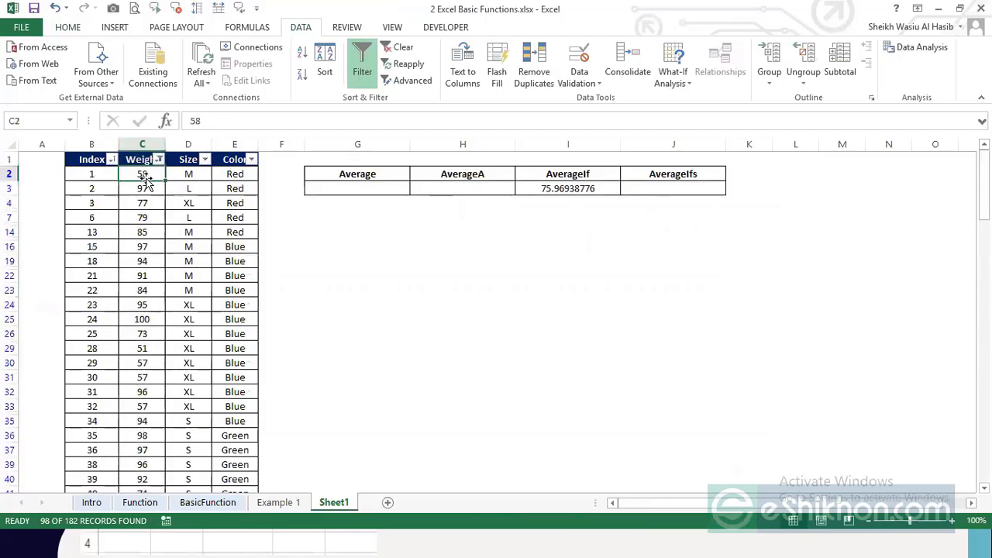
pyautogui.hotkey('ctrl', 'shift', 'Down')
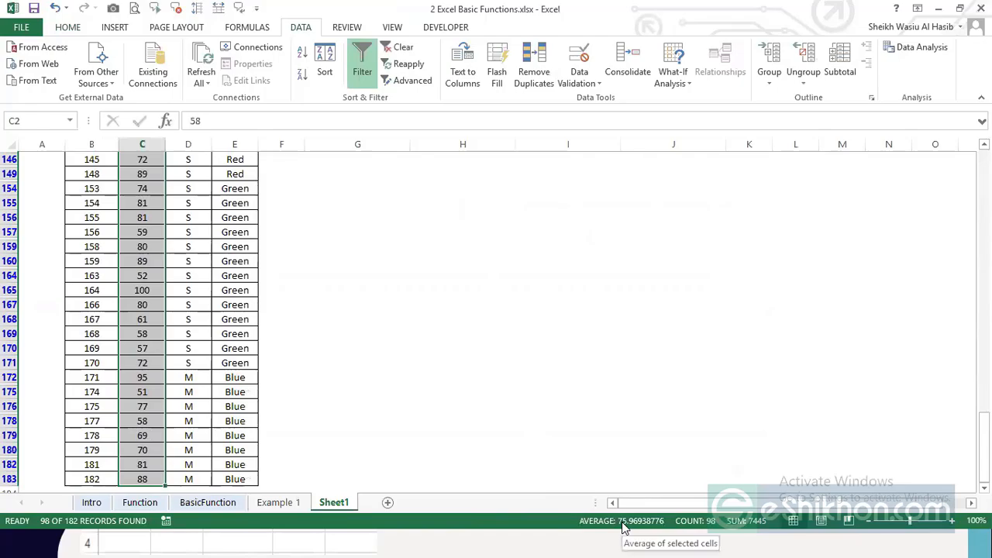
pyautogui.scroll(-3, 121, 413)
pyautogui.scroll(5, 122, 412)
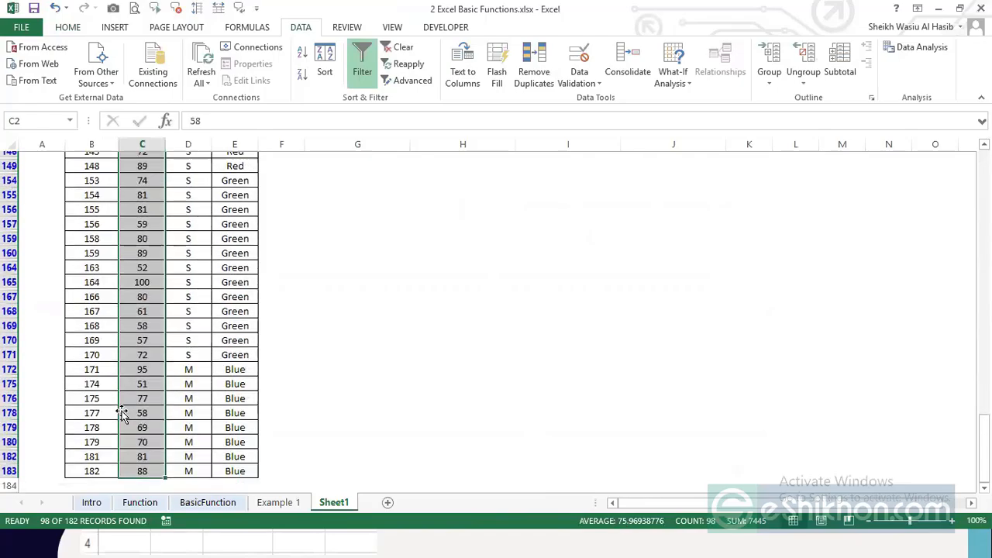
pyautogui.scroll(18, 135, 361)
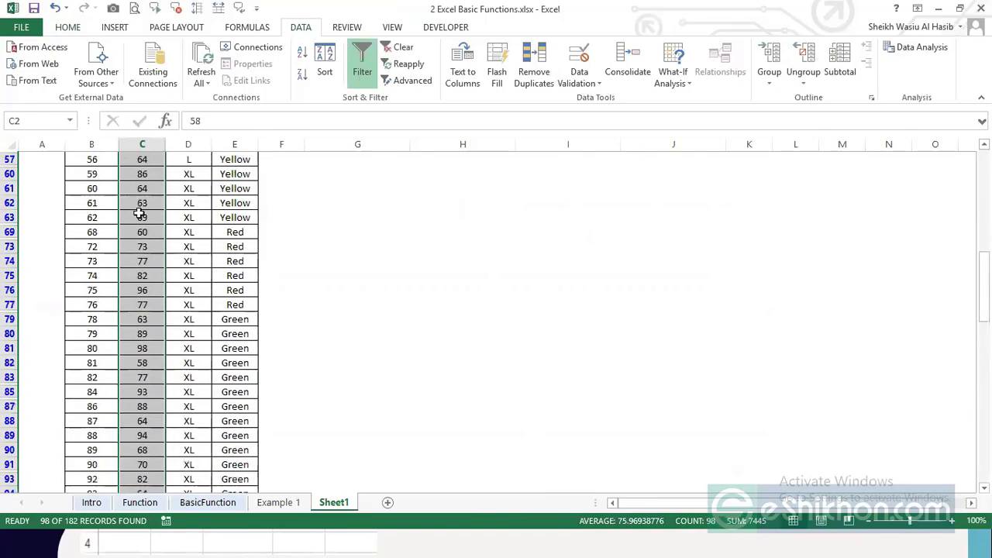
pyautogui.scroll(-4, 140, 365)
# Step: Demonstrate jumping to the Weight header from mid-column, reselecting the filtered values from C2 down, and returning to the table's start
pyautogui.click(157, 329)
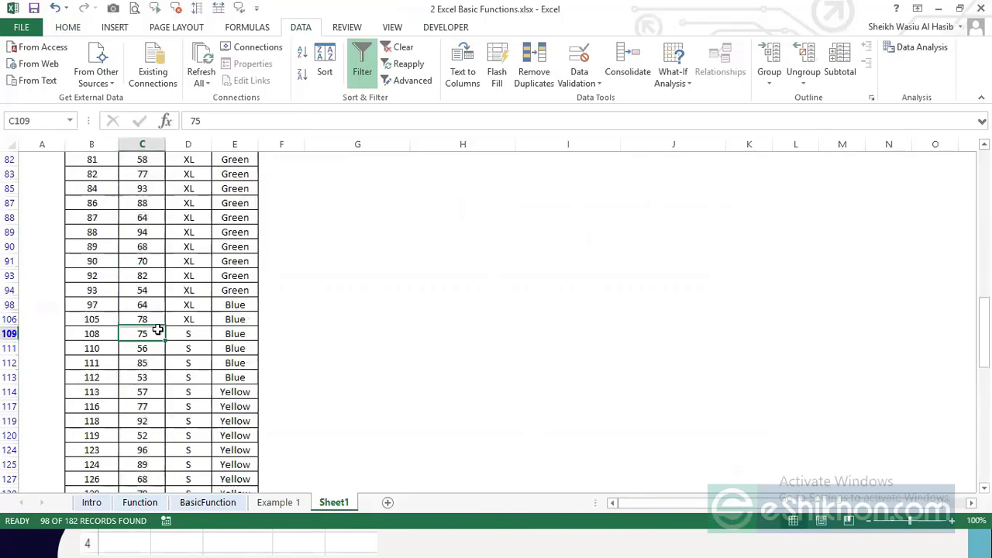
pyautogui.hotkey('ctrl', 'Up')
pyautogui.press('Down')
pyautogui.hotkey('ctrl', 'shift', 'Down')
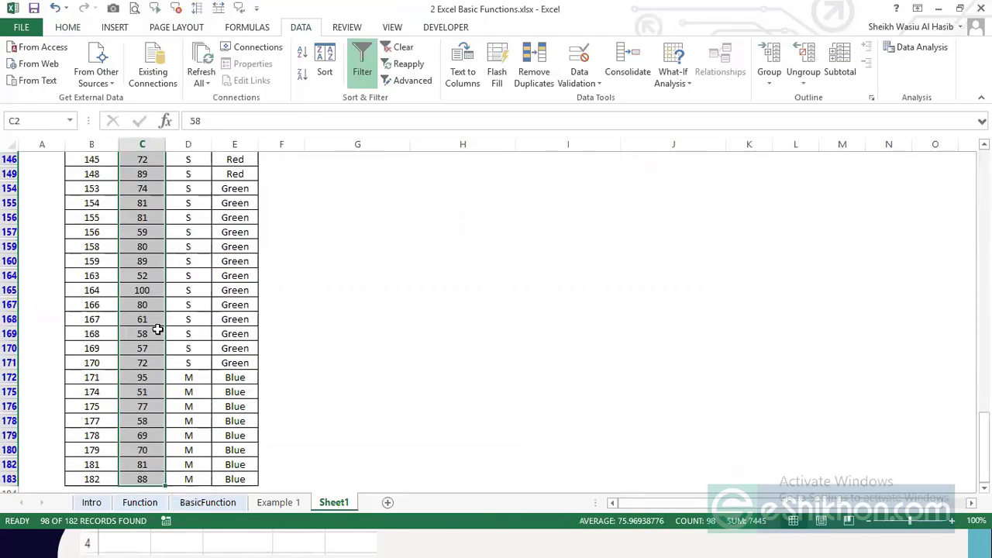
pyautogui.hotkey('ctrl', 'BackSpace')
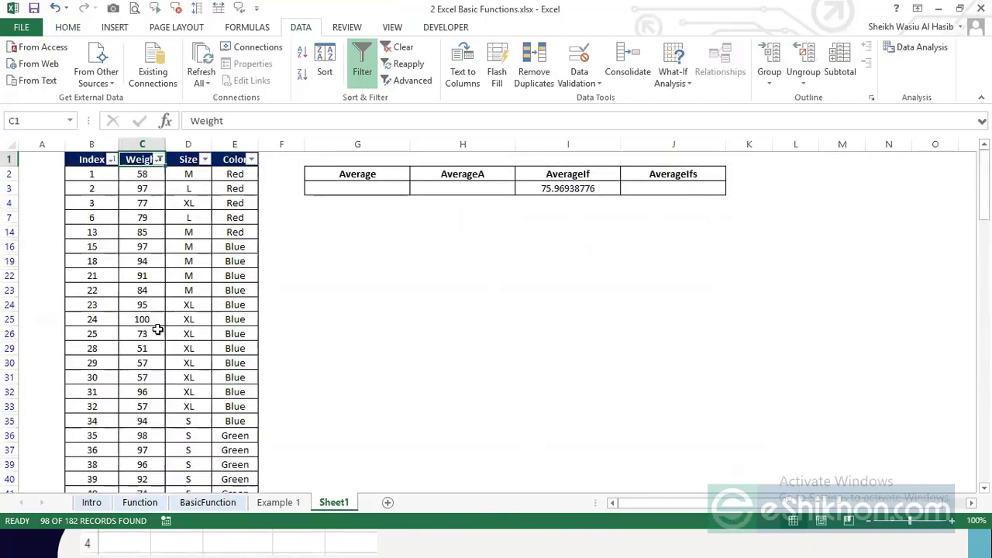
# Step: Write a shortcut note in cell G19 beginning with "CTRL+ down arr"
pyautogui.click(295, 250)
pyautogui.click(377, 264)
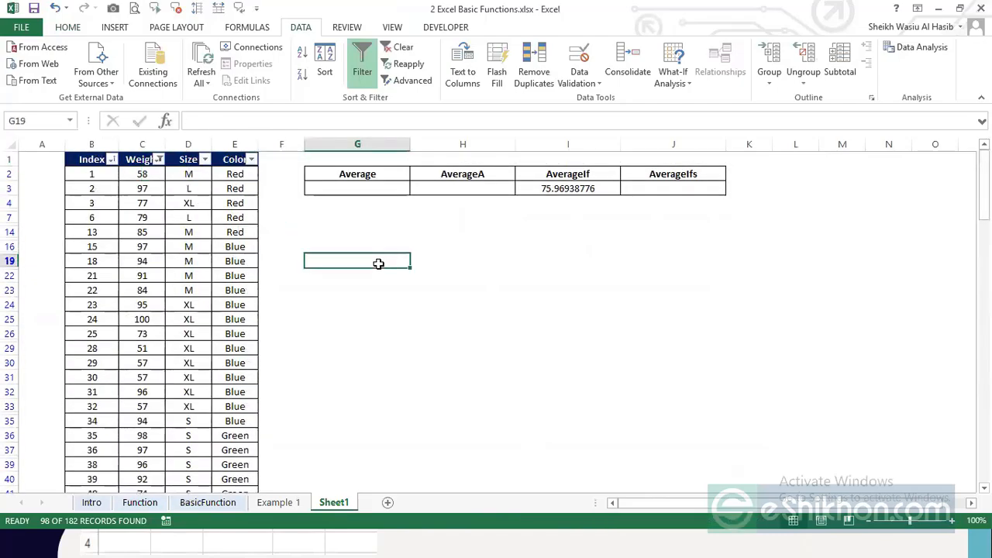
pyautogui.write('CTRL')
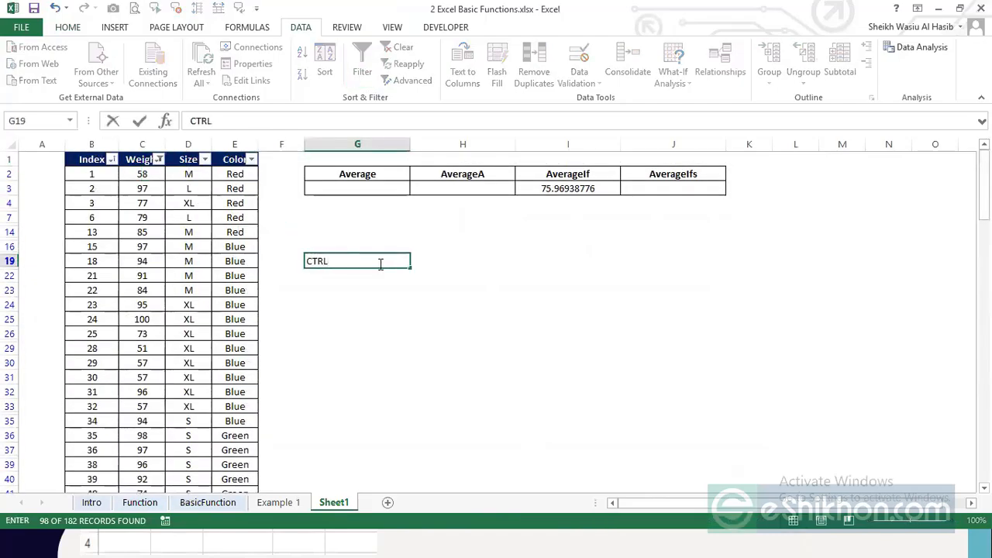
pyautogui.write('+ down arr')
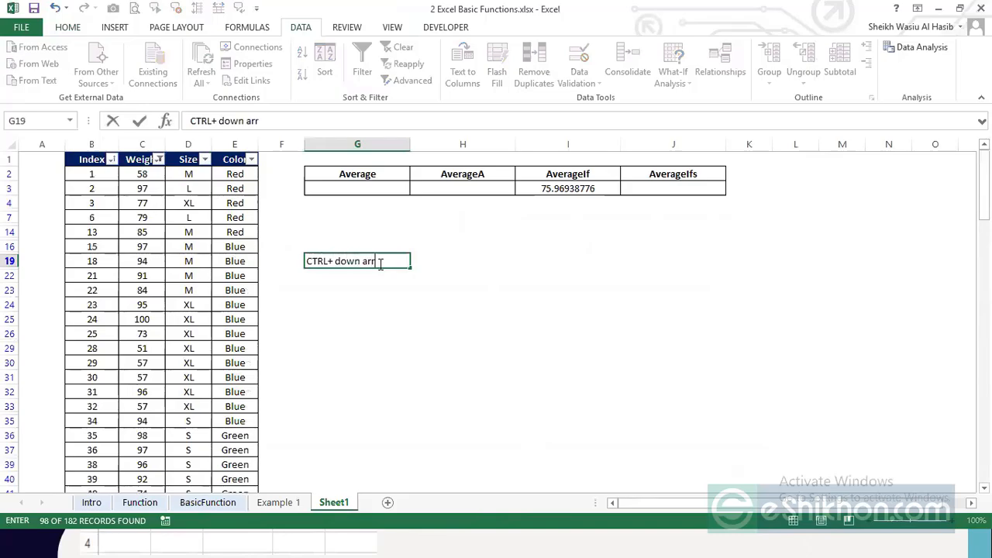
# Step: Complete the shortcut note in cell G19 so it reads "CTRL+ shift+down arrow"
pyautogui.write('ow')
pyautogui.hotkey('ctrl', 'Return')
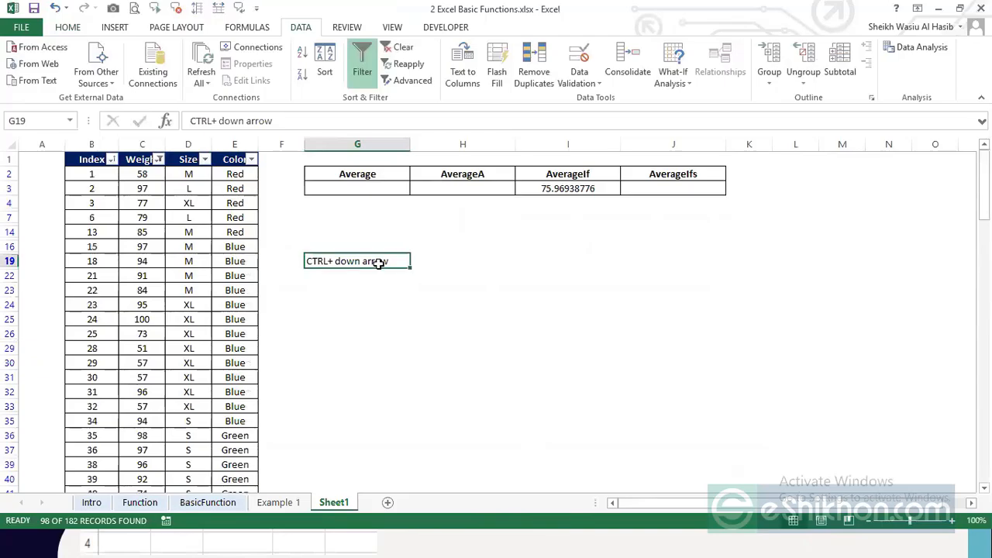
pyautogui.click(143, 173)
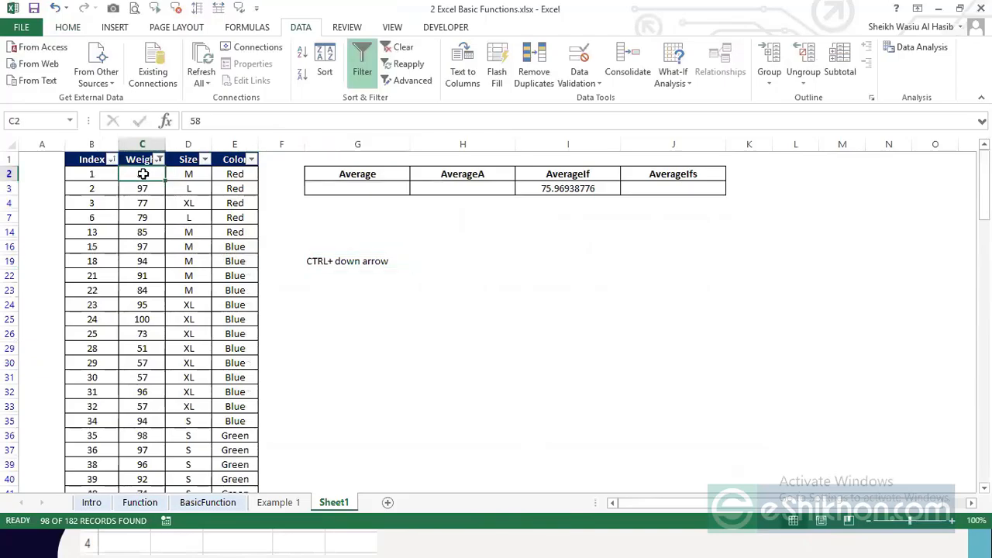
pyautogui.click(358, 262)
pyautogui.doubleClick(335, 261)
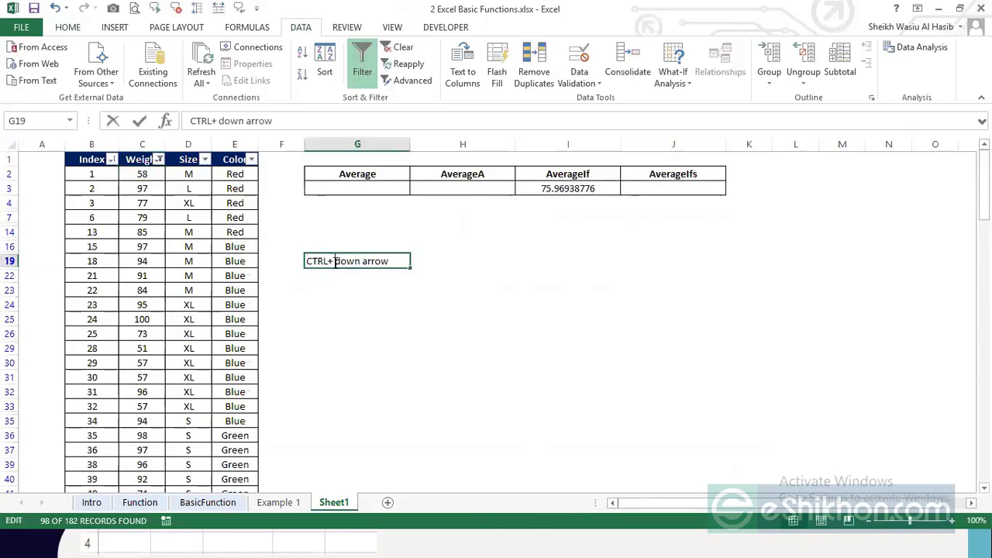
pyautogui.write('shift+')
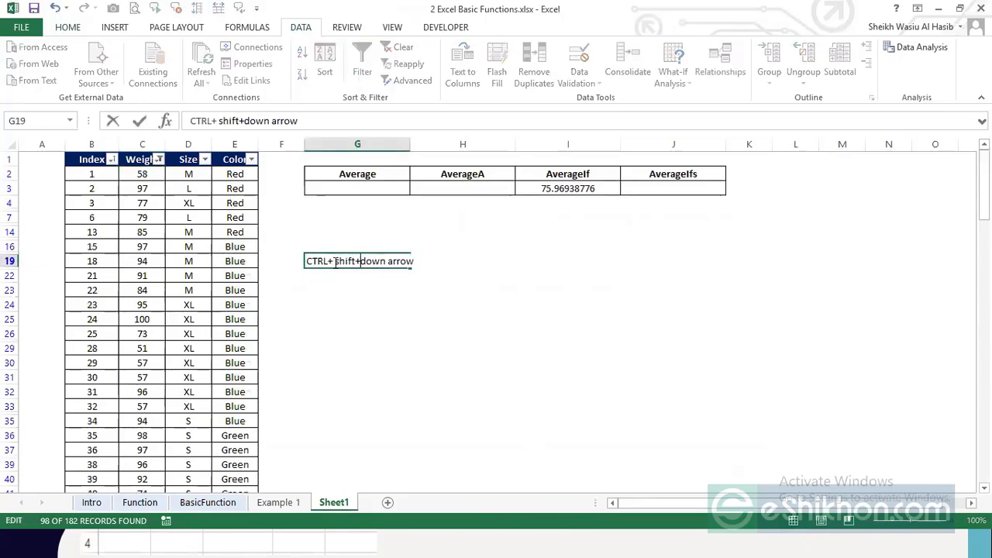
pyautogui.hotkey('ctrl', 'Return')
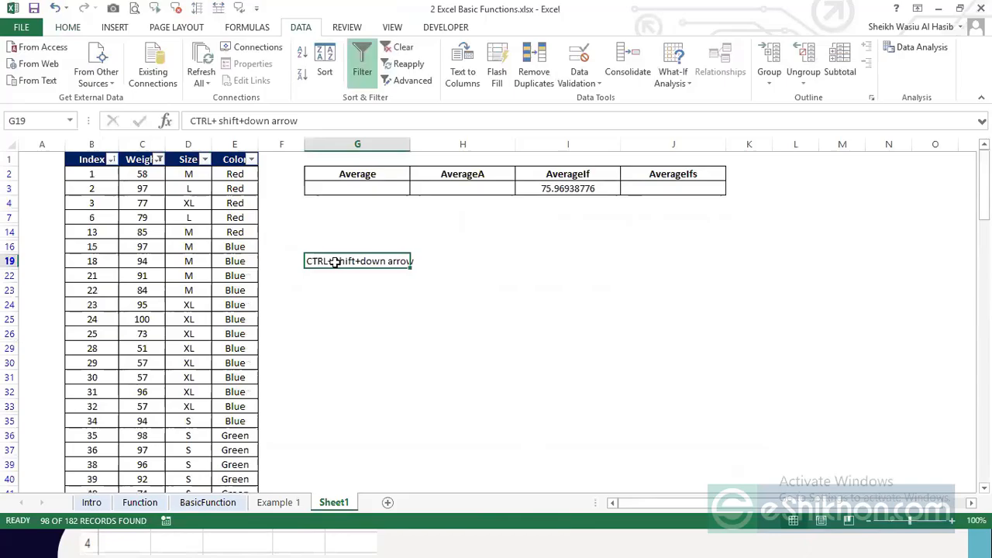
# Step: Select the filtered Weight values from C2 down to C183 and compare their average with the AverageIf result in I3
pyautogui.click(146, 176)
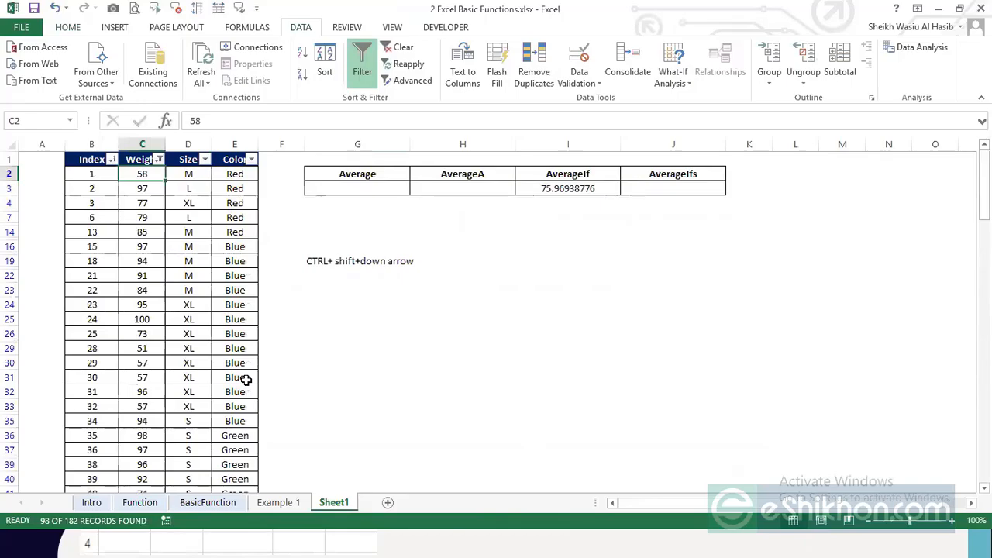
pyautogui.hotkey('ctrl', 'shift', 'Down')
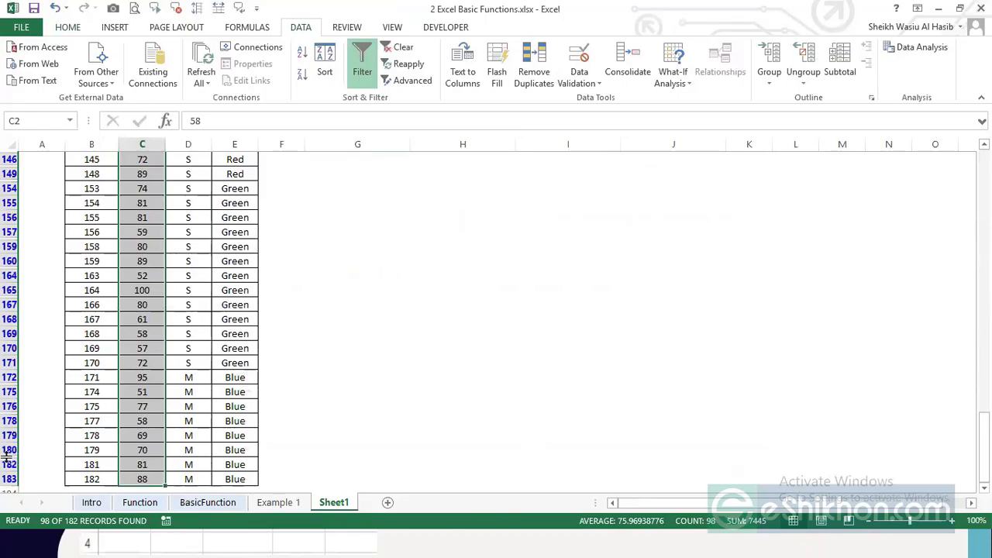
pyautogui.scroll(4, 138, 349)
pyautogui.scroll(18, 138, 350)
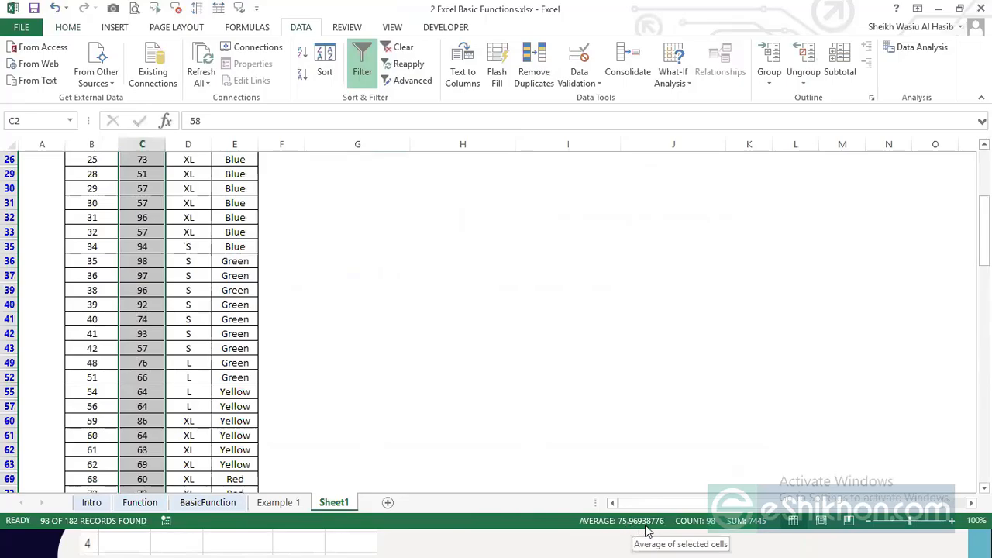
pyautogui.scroll(4, 764, 349)
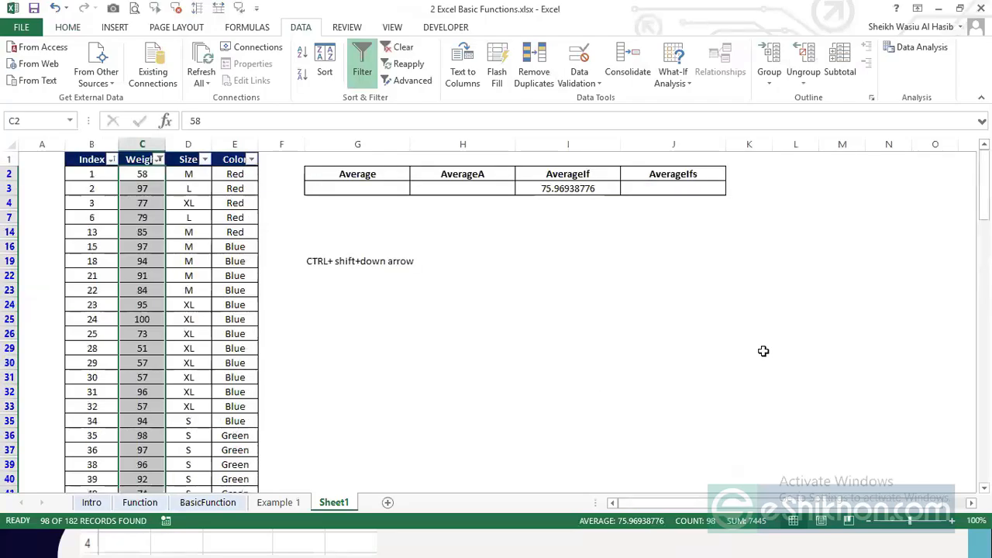
pyautogui.click(581, 191)
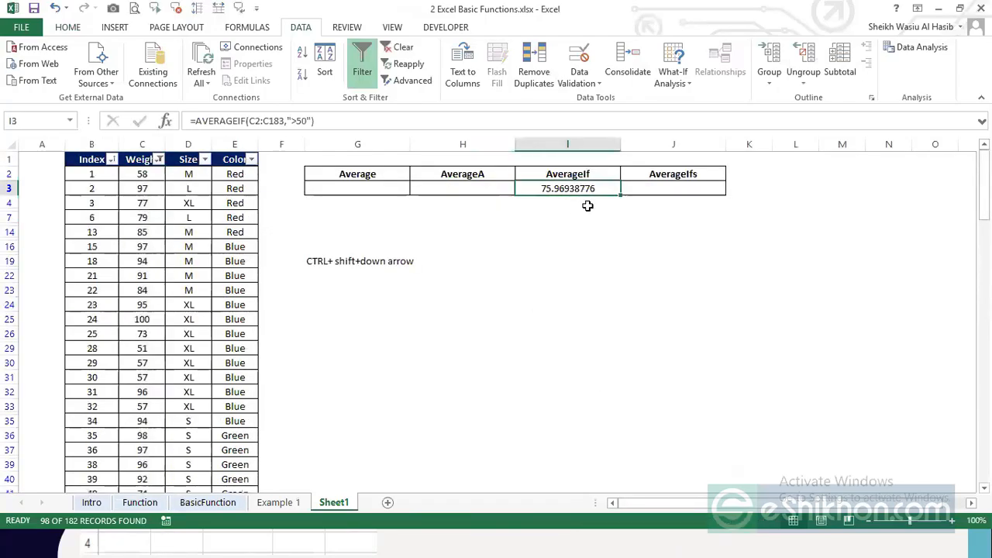
# Step: Examine the Weight column's filter options, including the sort by color and number filter choices
pyautogui.click(221, 160)
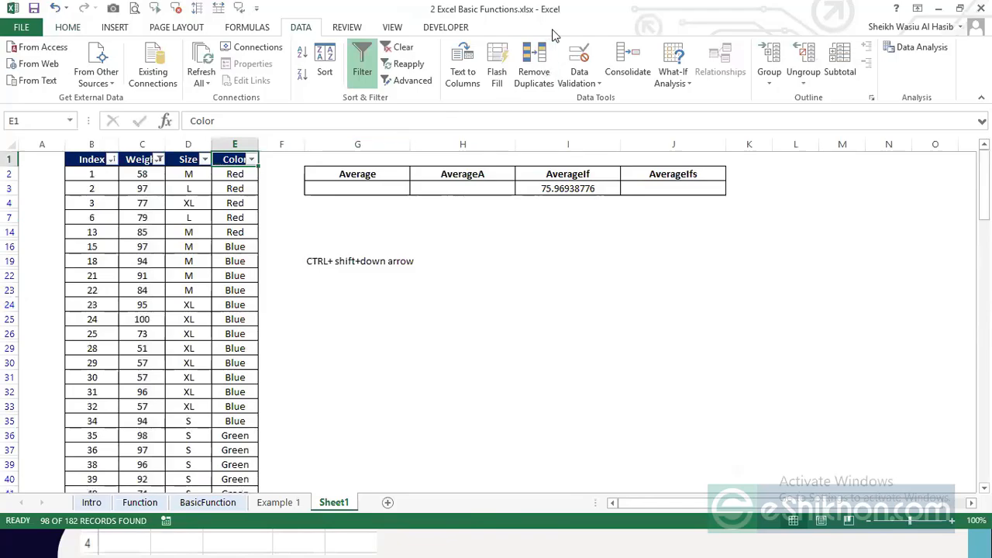
pyautogui.click(158, 159)
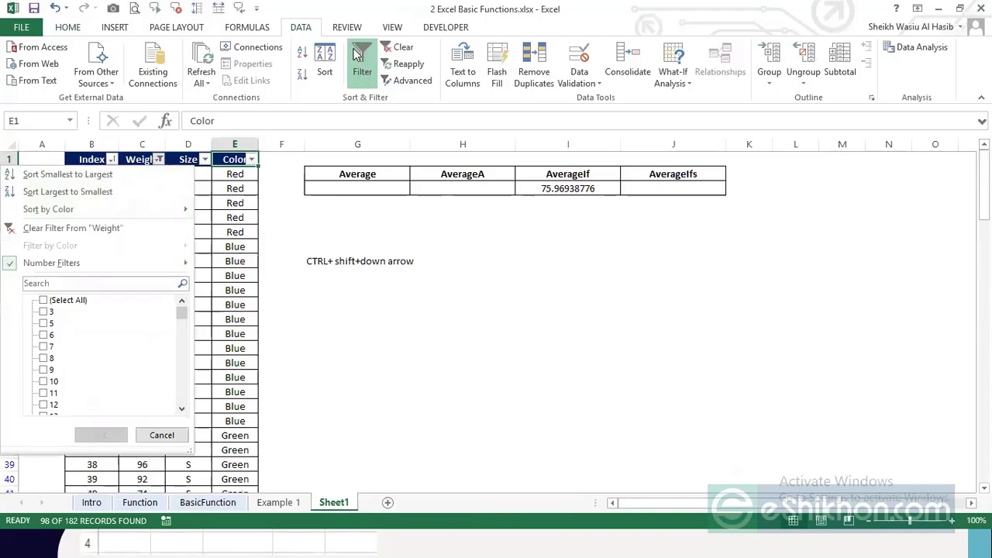
pyautogui.click(246, 28)
pyautogui.click(300, 28)
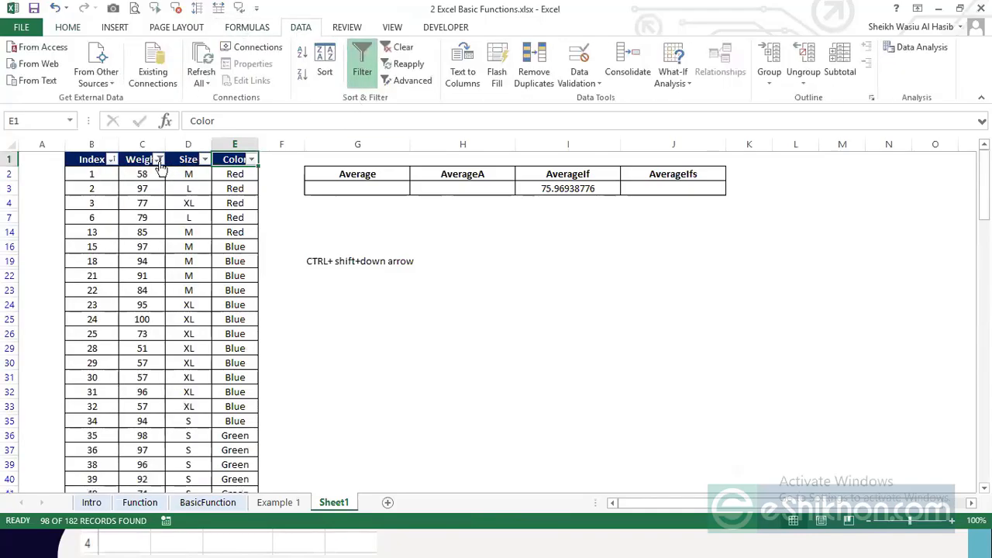
pyautogui.click(158, 159)
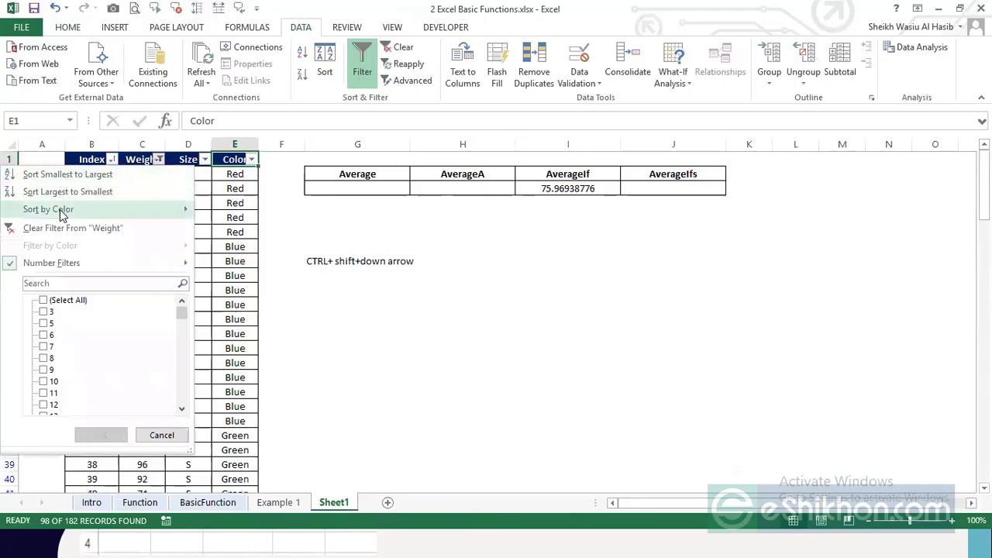
pyautogui.moveTo(134, 220)
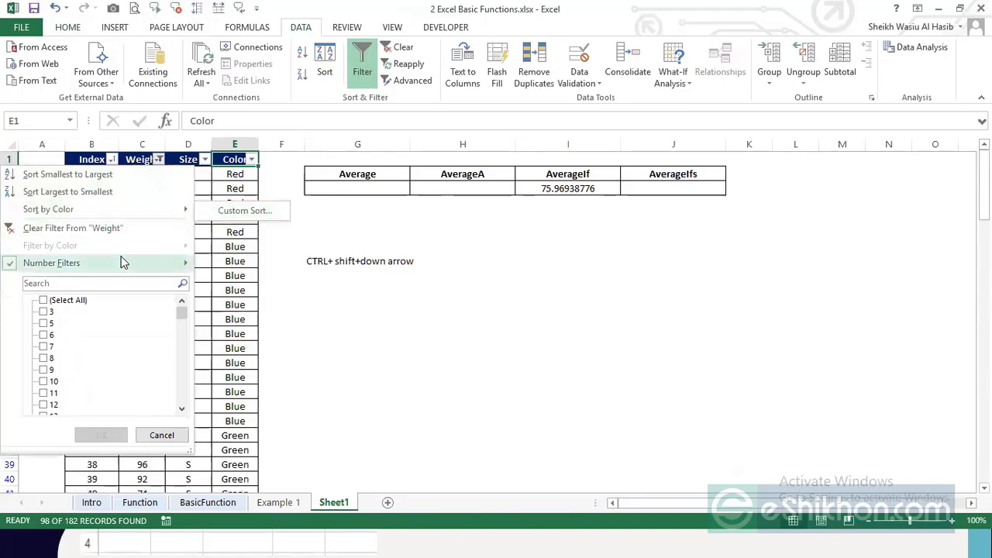
pyautogui.moveTo(71, 265)
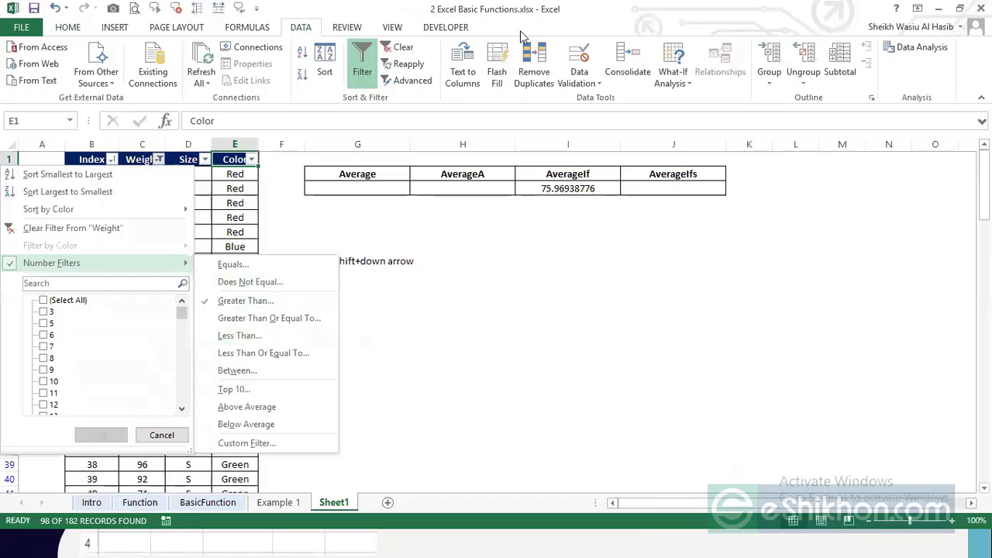
pyautogui.hotkey('alt', 'Tab')
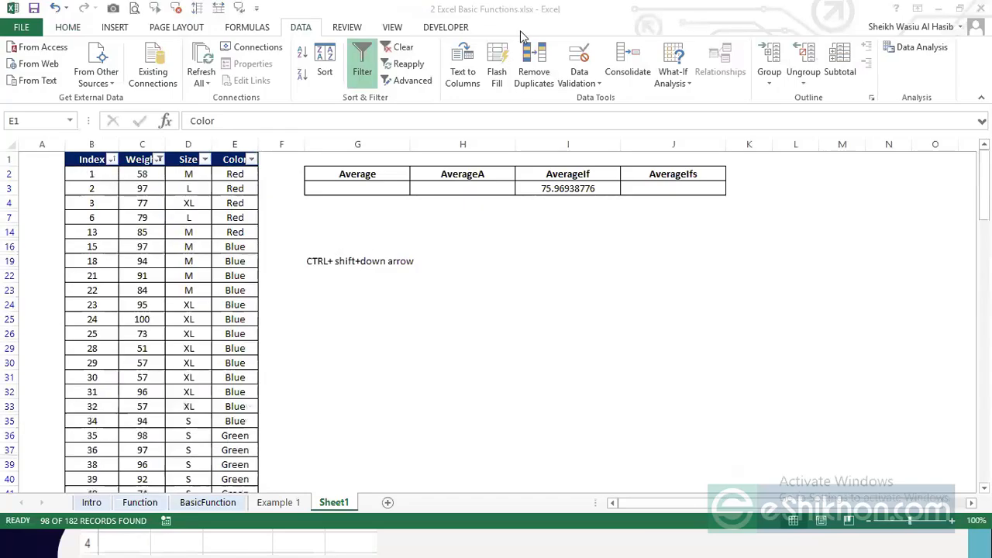
pyautogui.hotkey('alt', 'Tab')
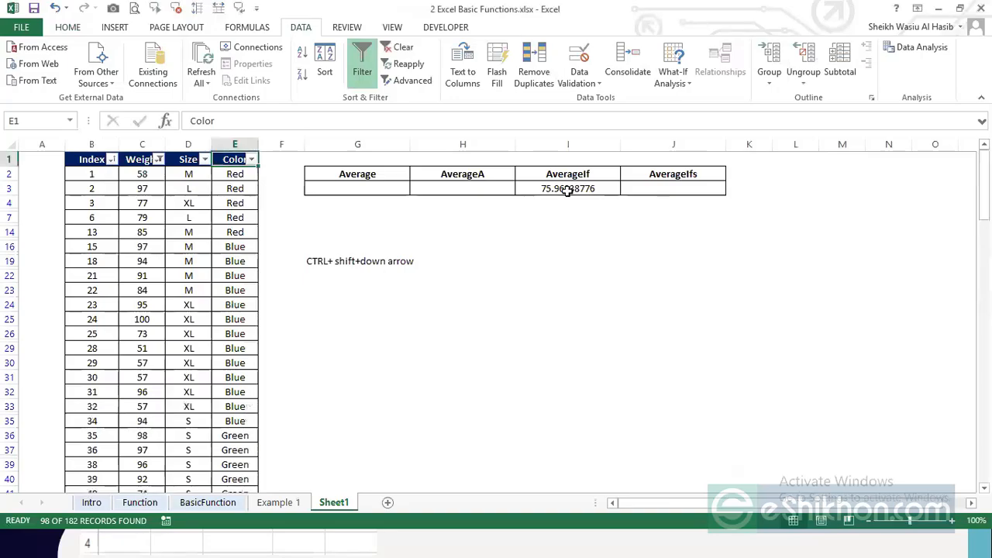
# Step: Remove the filter from the data table to restore all rows, and reapply unfiltered header filters
pyautogui.click(568, 189)
pyautogui.click(188, 159)
pyautogui.click(362, 71)
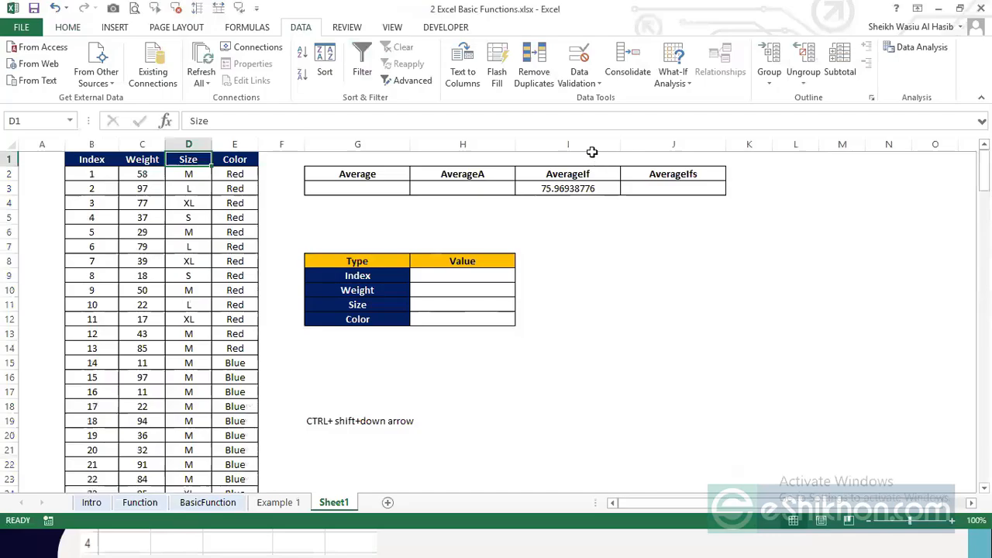
pyautogui.click(591, 72)
pyautogui.click(190, 238)
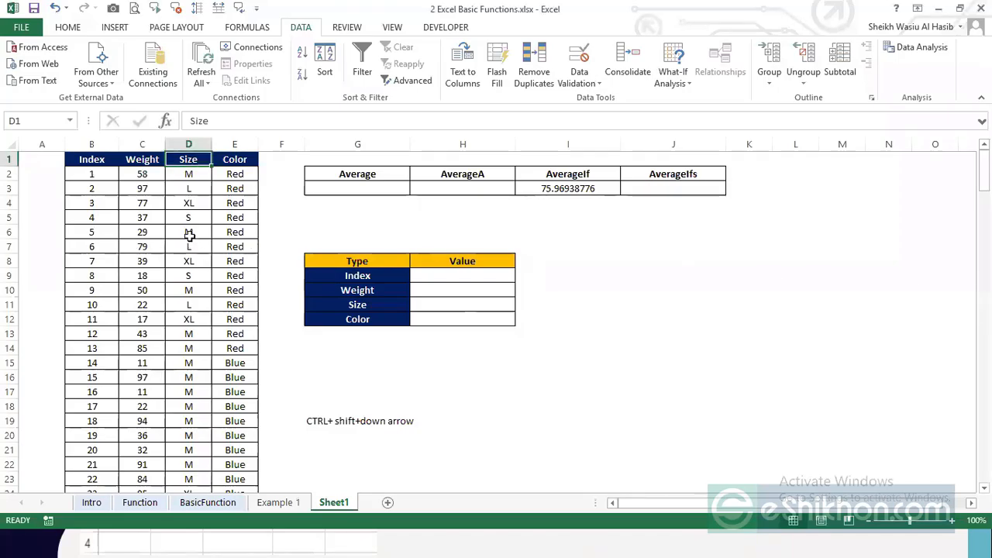
pyautogui.click(159, 159)
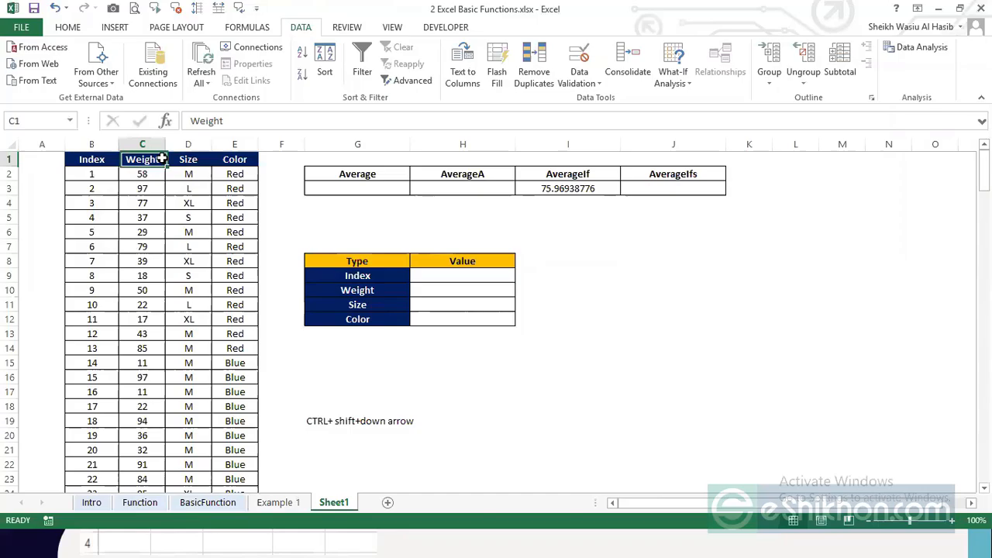
pyautogui.click(363, 72)
# Step: Strip the range and criteria out of the AVERAGEIF formula in I3, leaving its parentheses empty
pyautogui.click(523, 191)
pyautogui.click(190, 206)
pyautogui.click(543, 193)
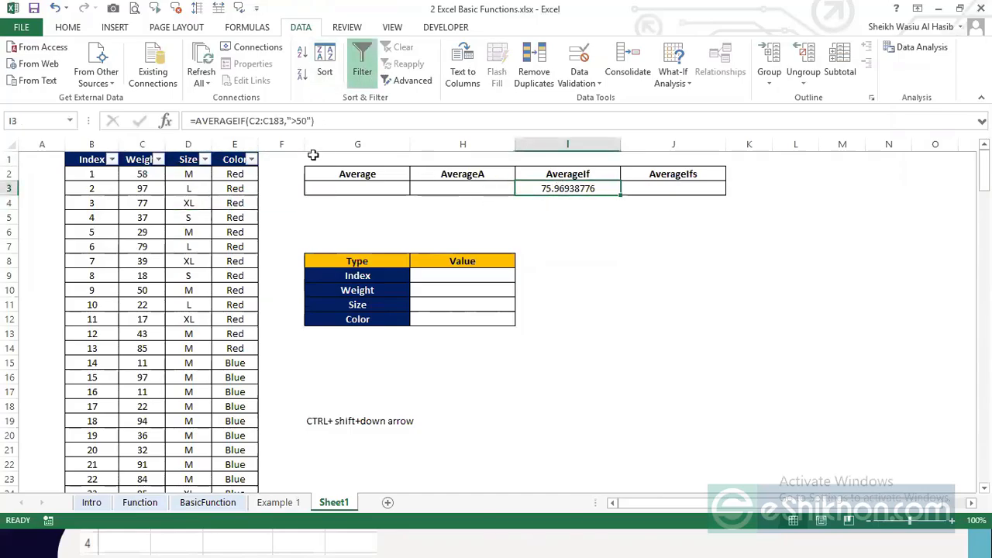
pyautogui.click(311, 121)
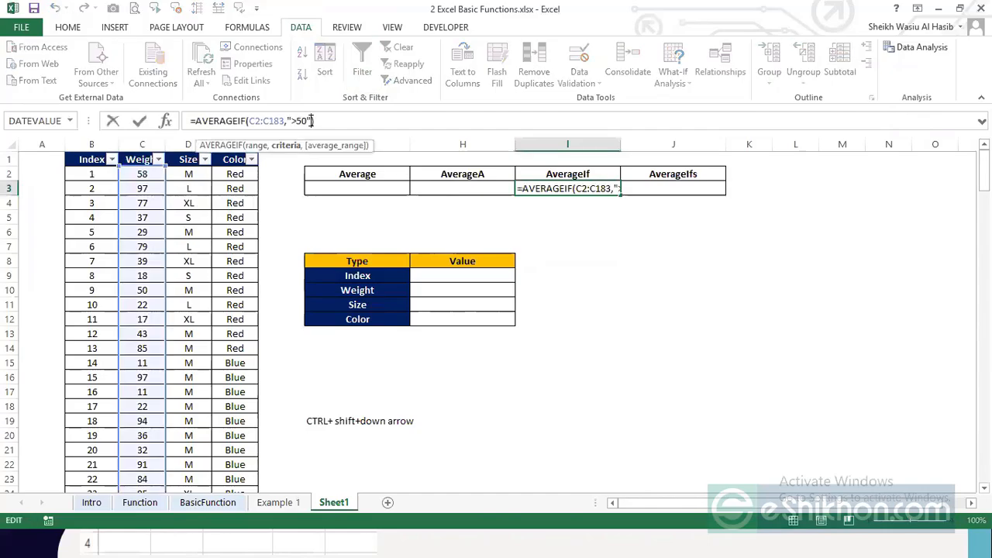
pyautogui.write(')')
pyautogui.moveTo(284, 121); pyautogui.dragTo(250, 122)
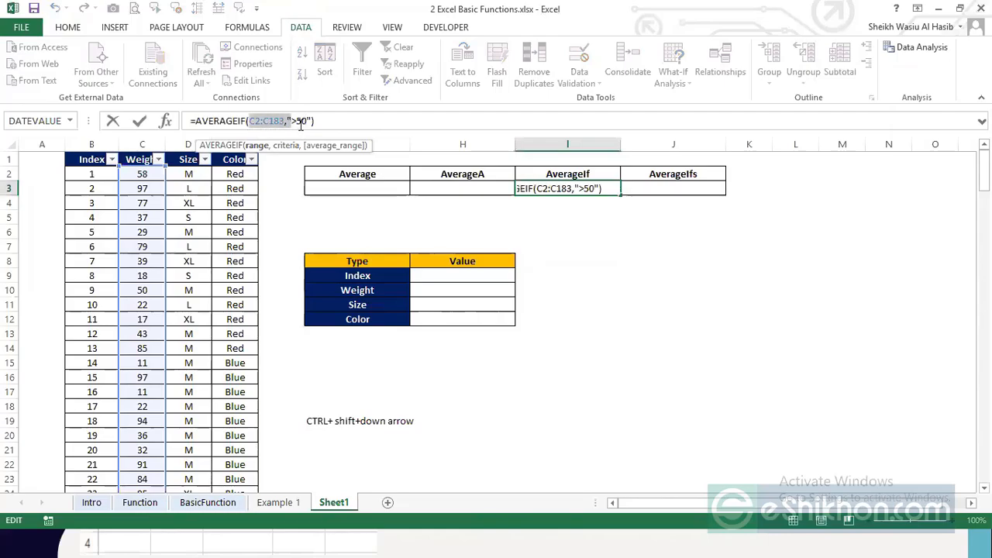
pyautogui.press('BackSpace')
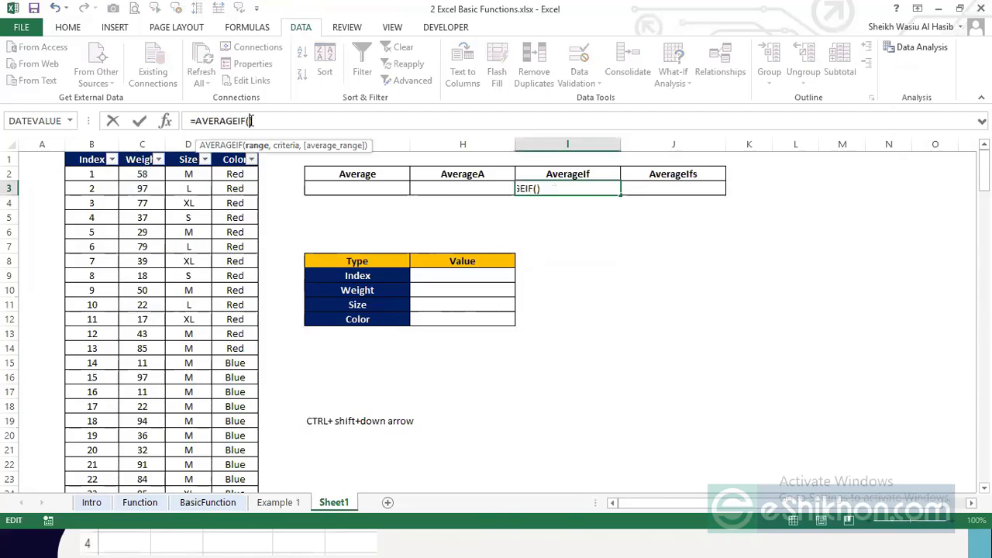
# Step: Re-enter the AVERAGEIF arguments in I3 with range C2:C183 and criteria ">50", followed by a comma for the optional average range
pyautogui.click(106, 174)
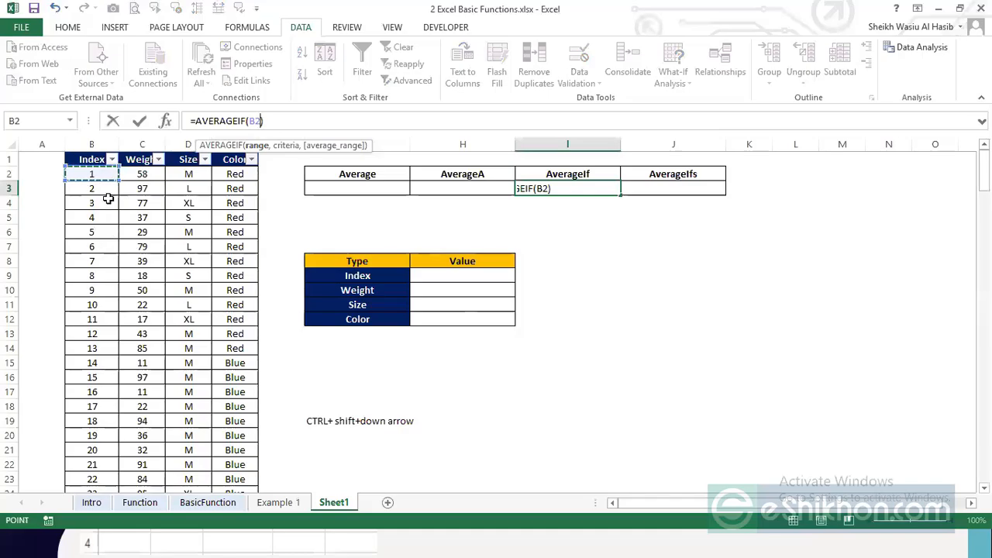
pyautogui.press('Right')
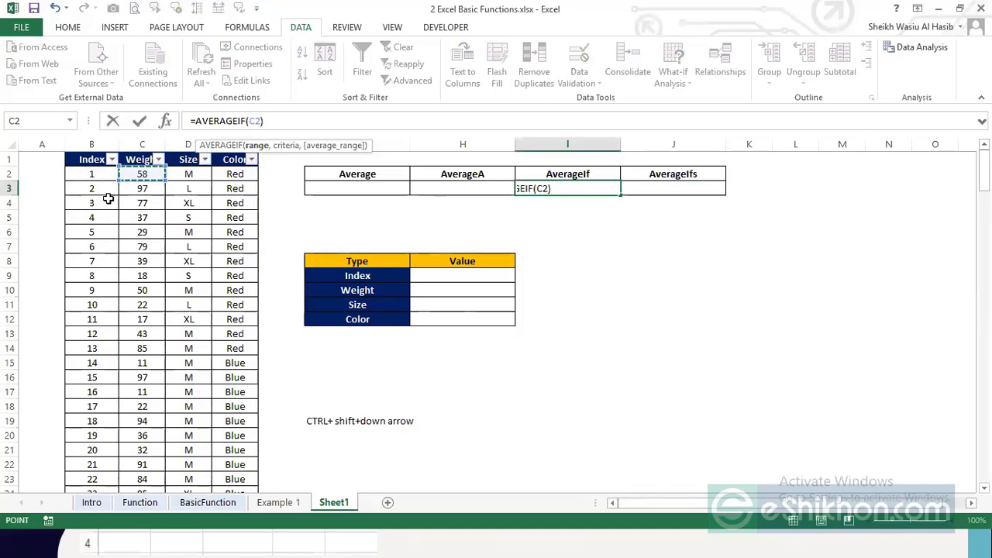
pyautogui.hotkey('ctrl', 'shift', 'Down')
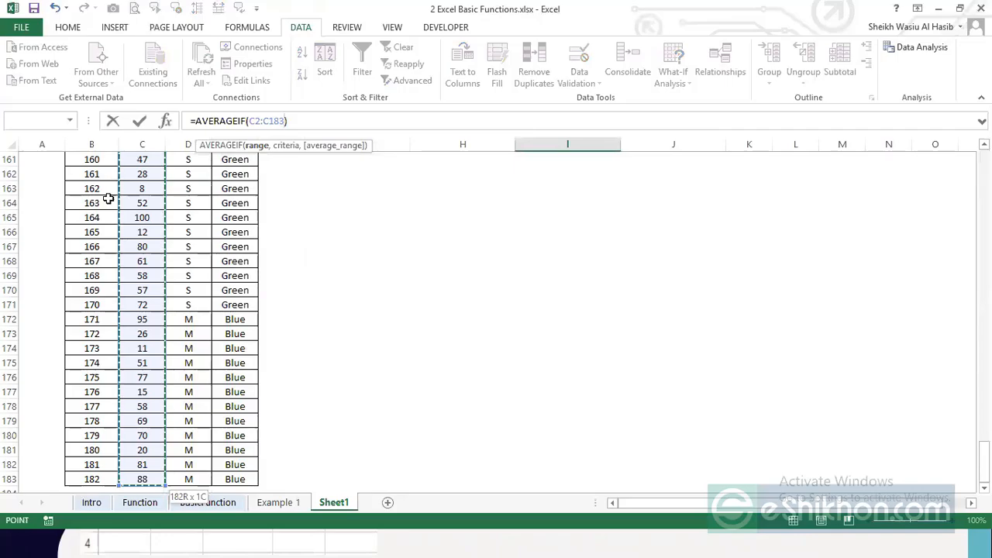
pyautogui.moveTo(984, 462); pyautogui.dragTo(966, 152)
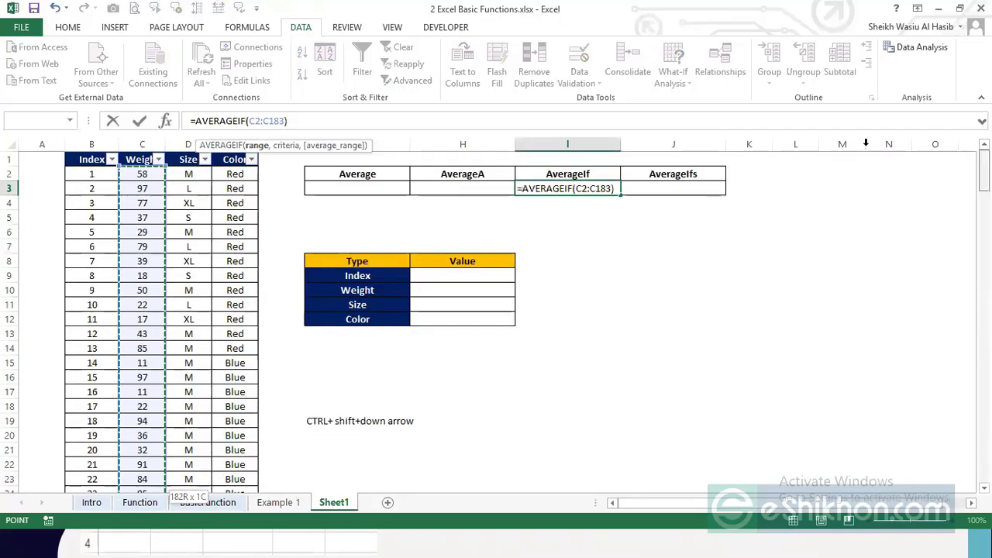
pyautogui.write(',"')
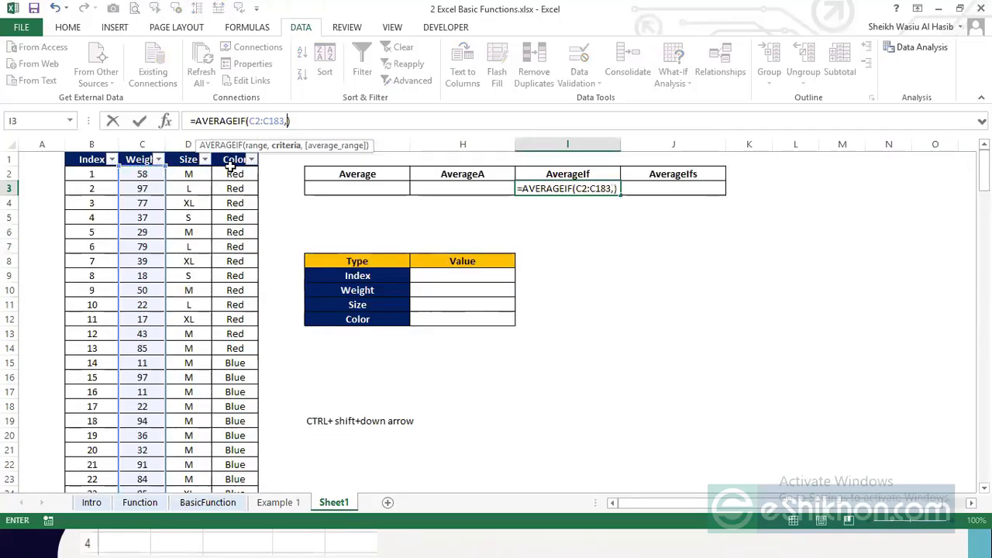
pyautogui.write('>')
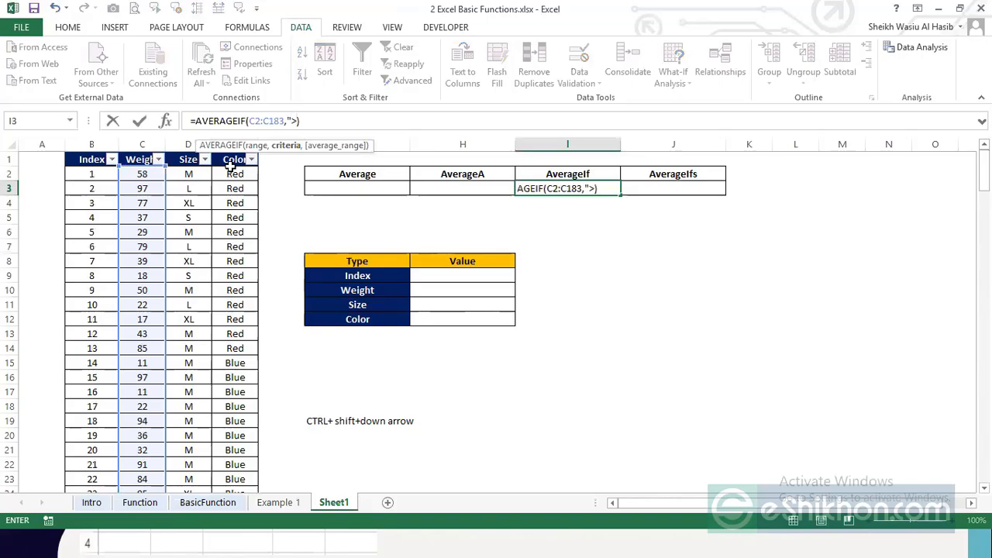
pyautogui.write('50",')
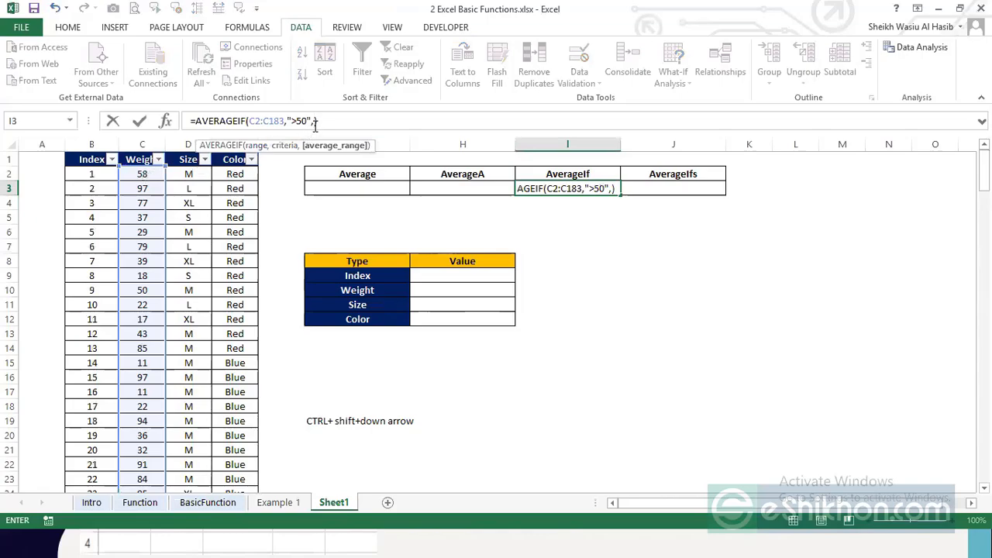
# Step: Delete the entire AVERAGEIF formula from cell I3, leaving the cell empty
pyautogui.moveTo(329, 121); pyautogui.dragTo(107, 109)
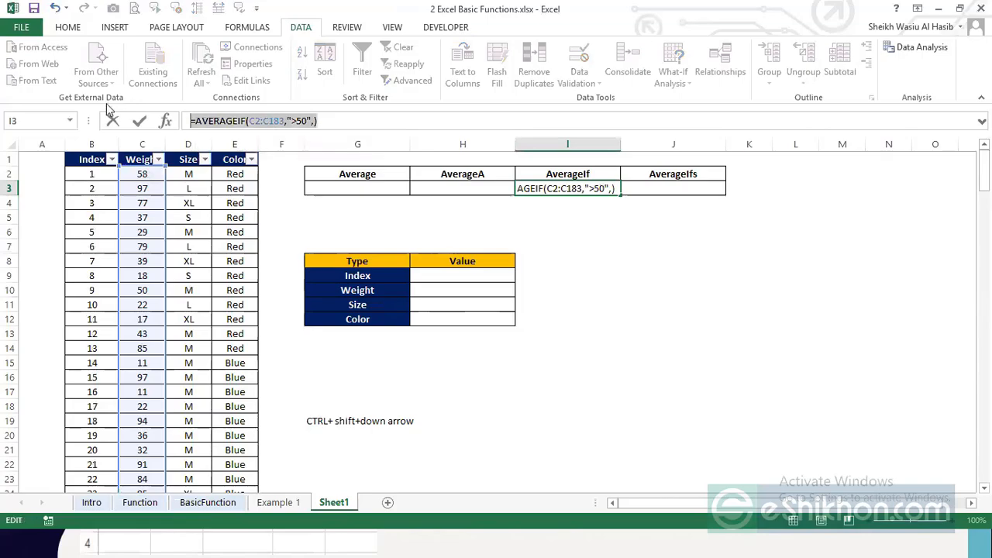
pyautogui.press('BackSpace')
pyautogui.press('Return')
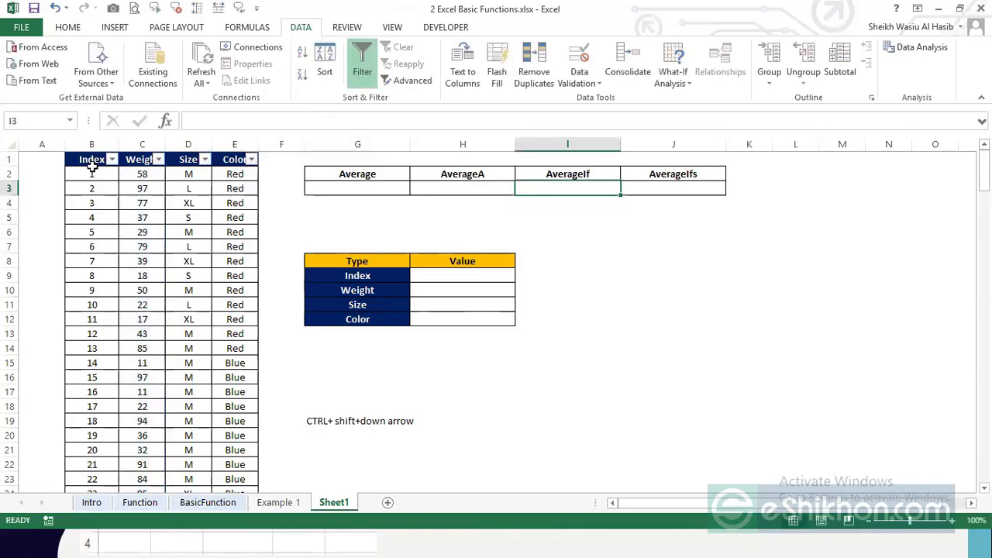
pyautogui.click(105, 185)
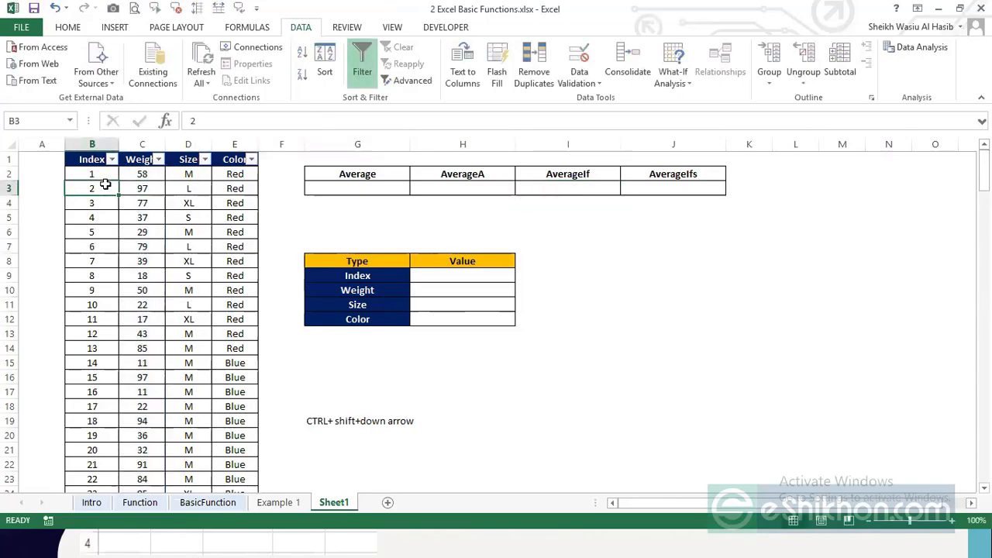
# Step: Start an AVERAGEIF formula in I3 with the Index values B2:B183 as range and ">50" as criteria
pyautogui.click(566, 192)
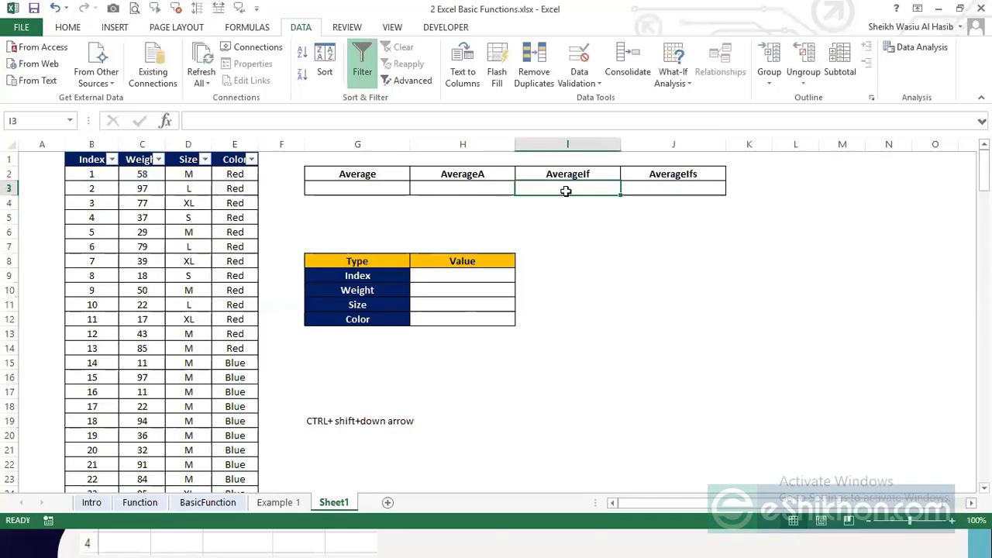
pyautogui.write('=avera')
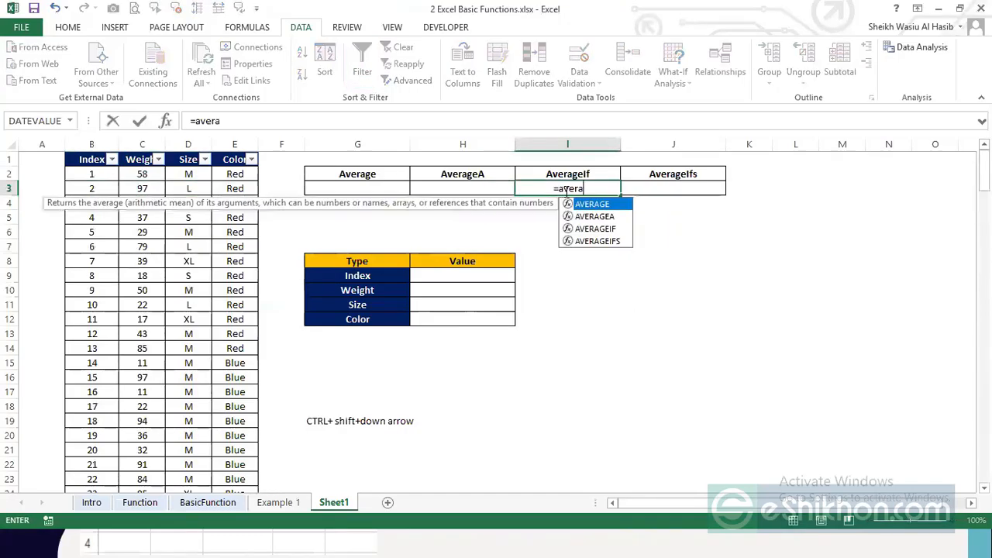
pyautogui.doubleClick(595, 228)
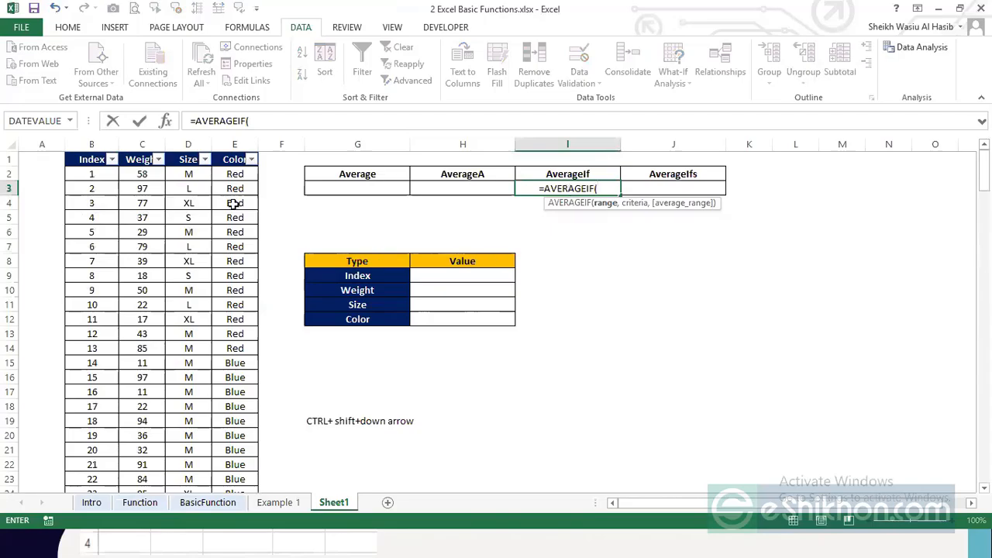
pyautogui.click(103, 175)
pyautogui.hotkey('ctrl', 'shift', 'Down')
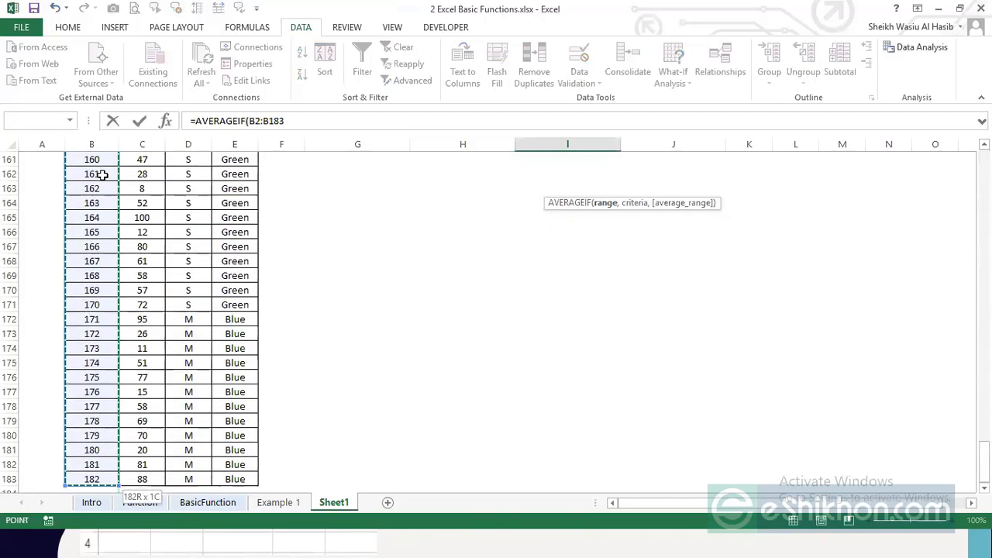
pyautogui.click(328, 120)
pyautogui.write(',"')
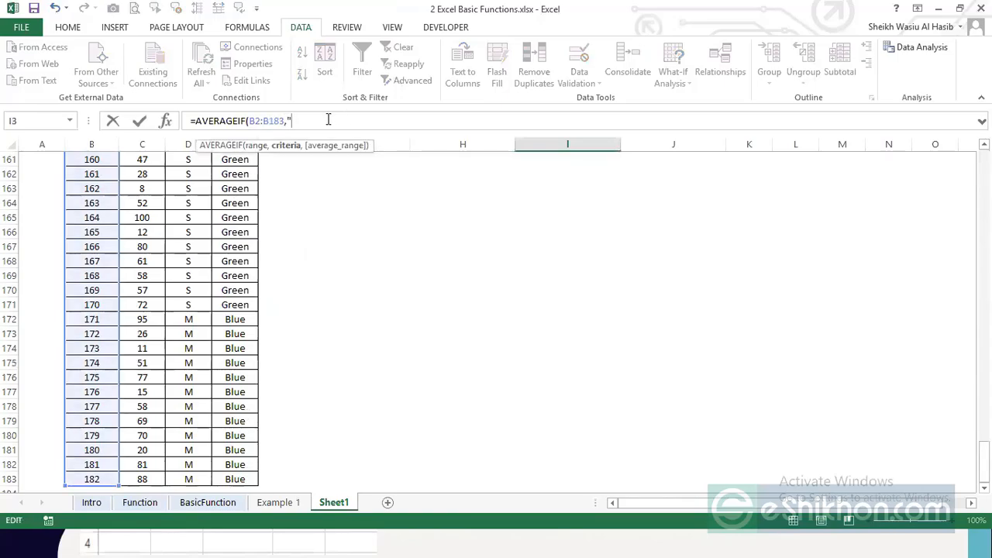
pyautogui.write('>50",')
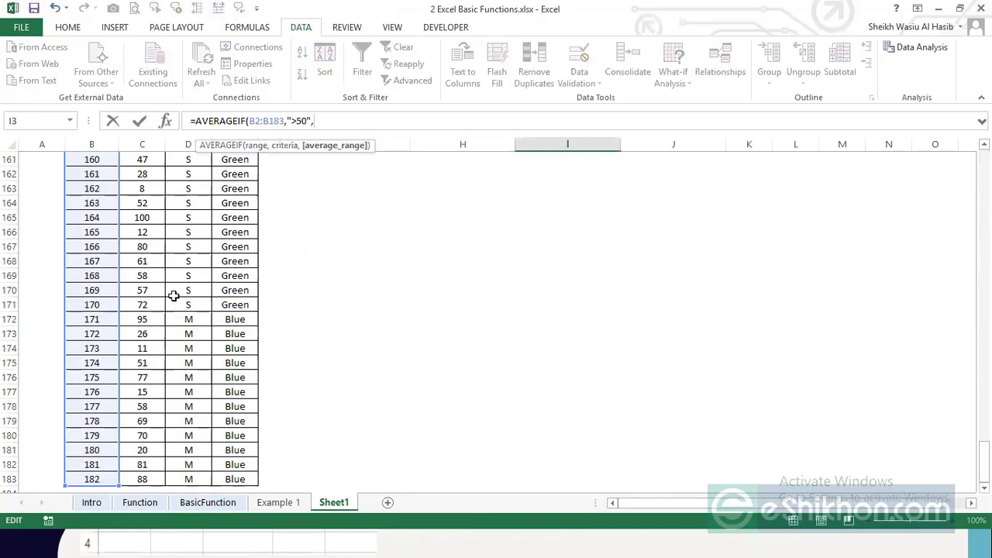
# Step: Complete the AVERAGEIF formula with the Weight values C2:C183 as the average range and commit it
pyautogui.click(156, 290)
pyautogui.hotkey('ctrl', 'Up')
pyautogui.press('Down')
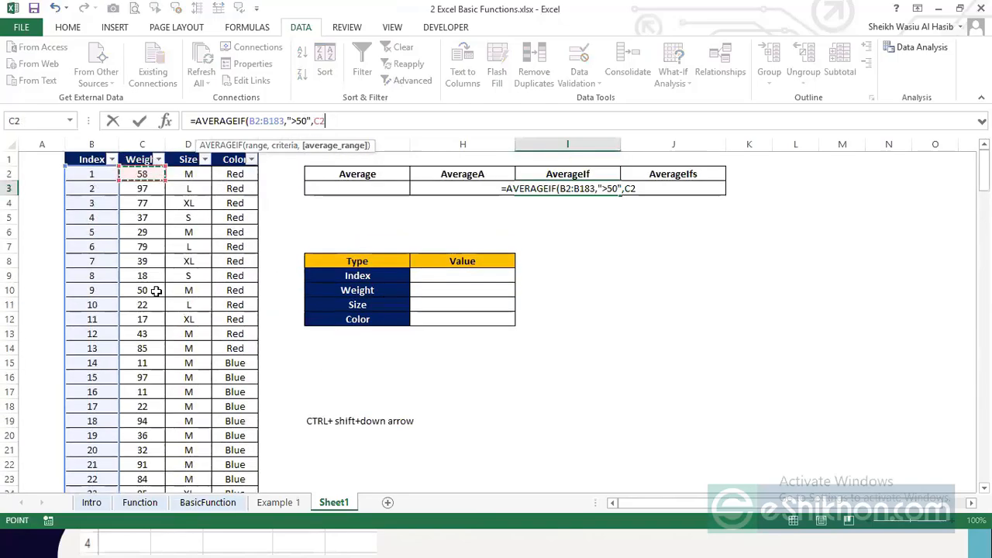
pyautogui.hotkey('ctrl', 'shift', 'Down')
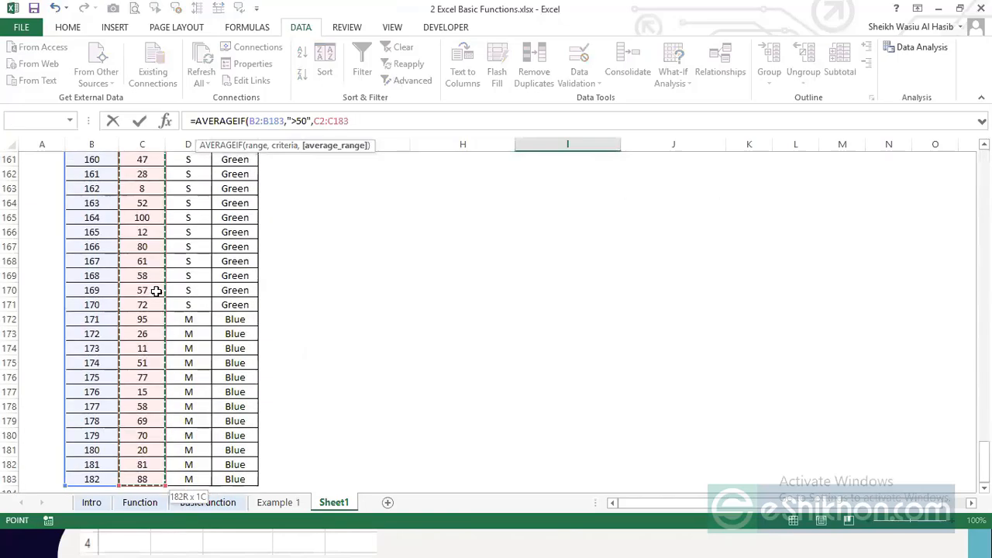
pyautogui.press('Return')
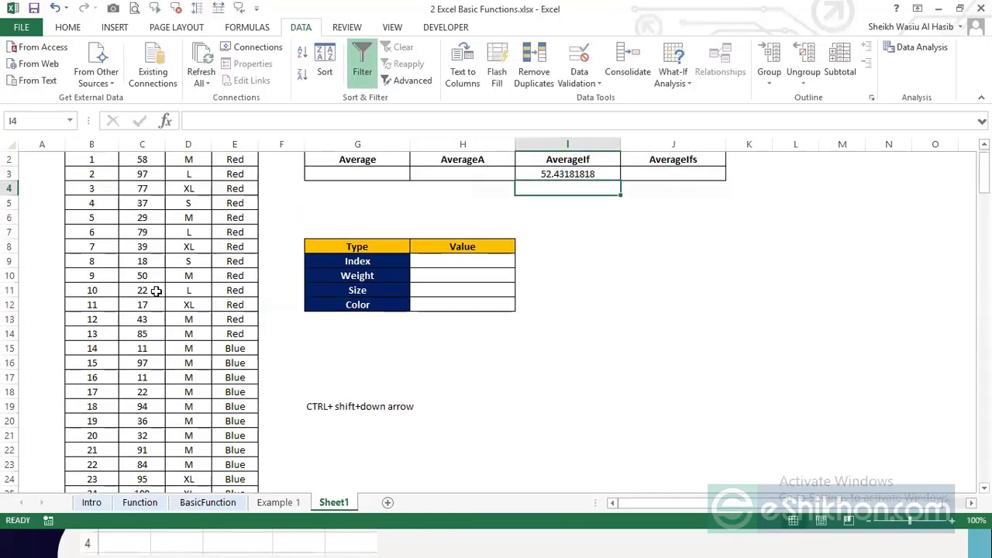
# Step: Review the AVERAGEIF formula in I3 against the Index values its criteria tests
pyautogui.click(568, 175)
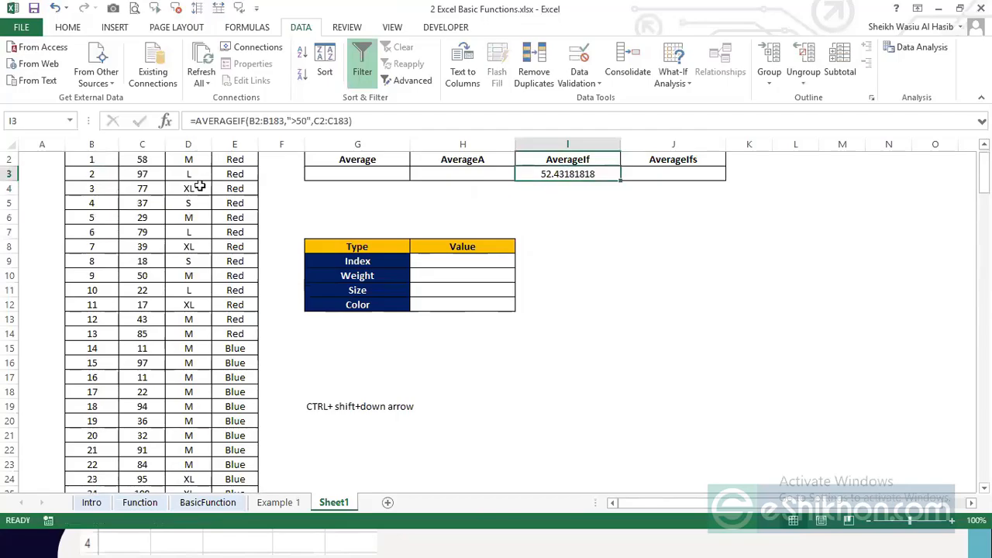
pyautogui.scroll(1, 77, 178)
pyautogui.click(97, 175)
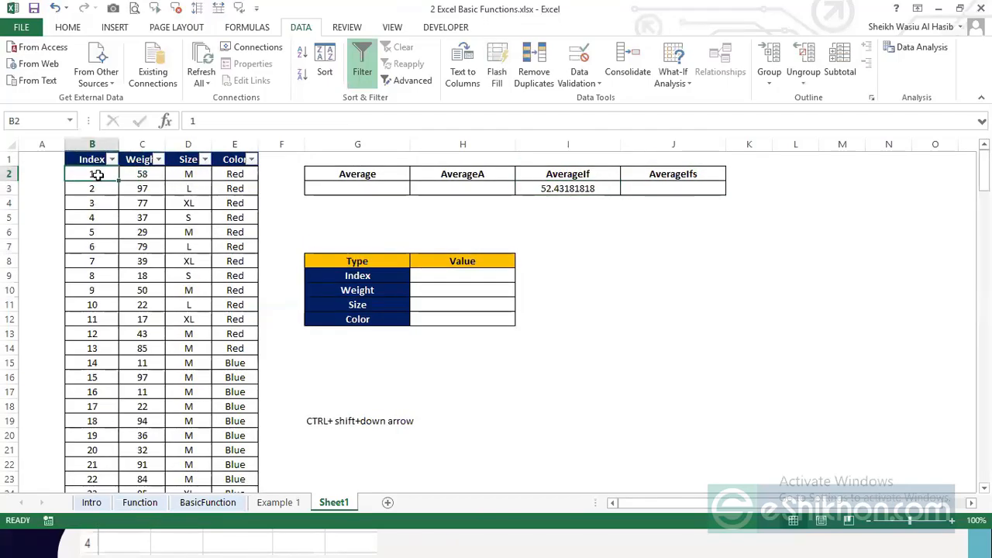
pyautogui.click(98, 245)
pyautogui.click(100, 218)
pyautogui.scroll(-3, 98, 295)
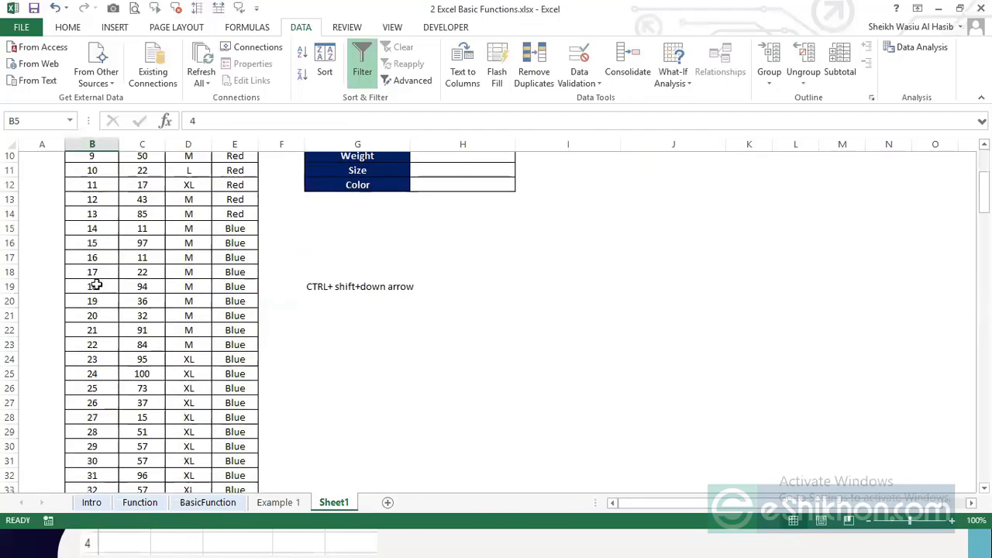
pyautogui.scroll(3, 95, 285)
# Step: Remove the header filters from the data table and reapply them
pyautogui.click(94, 160)
pyautogui.click(362, 66)
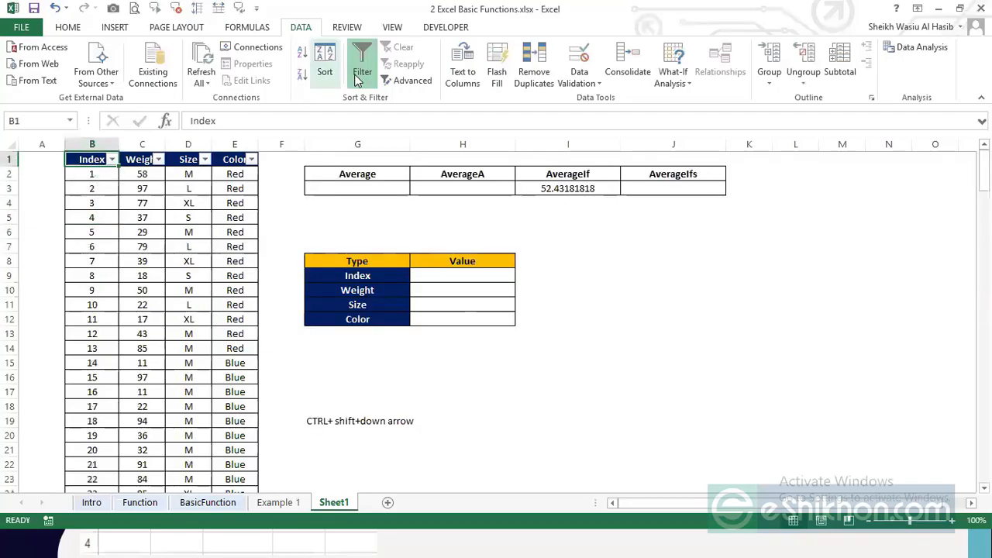
pyautogui.click(133, 161)
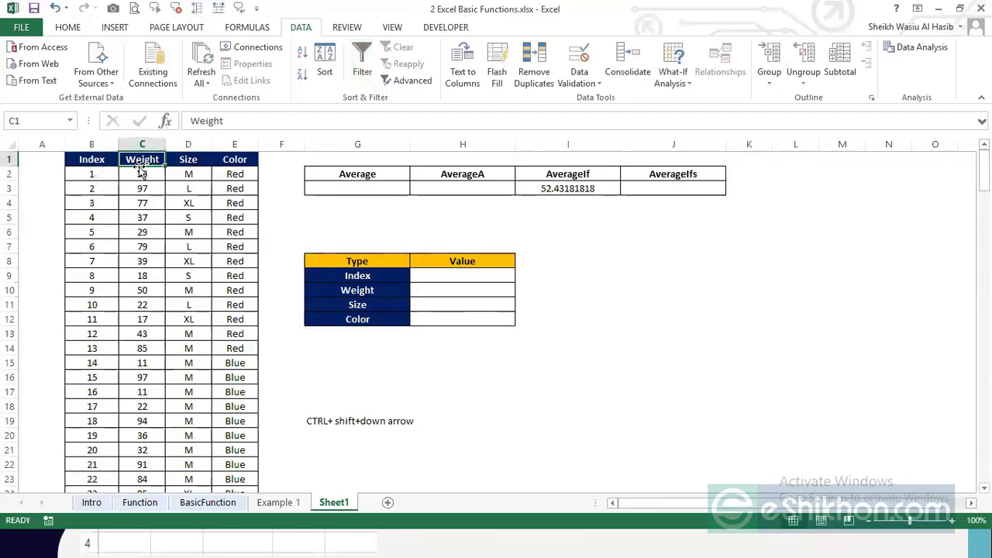
pyautogui.click(362, 66)
pyautogui.press('Escape')
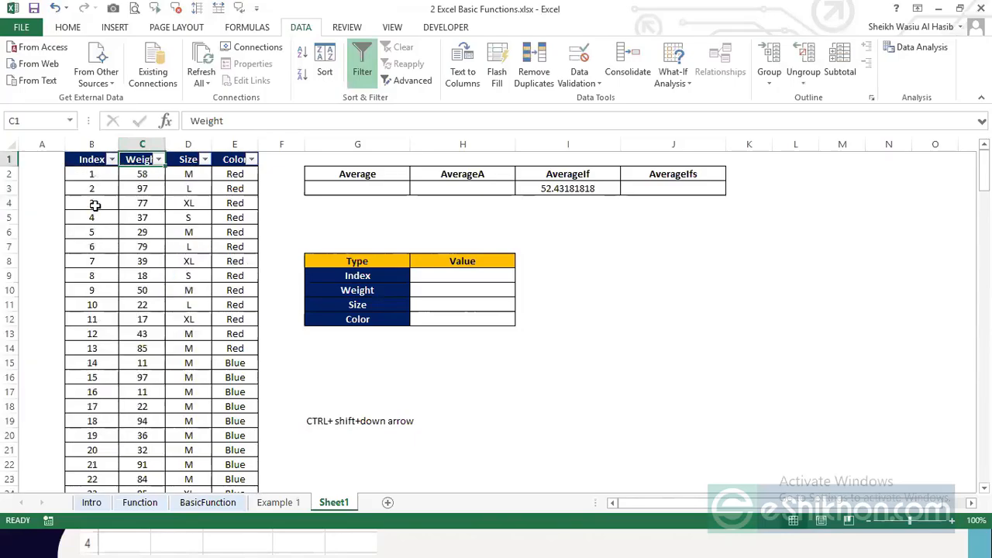
pyautogui.click(112, 160)
pyautogui.click(44, 300)
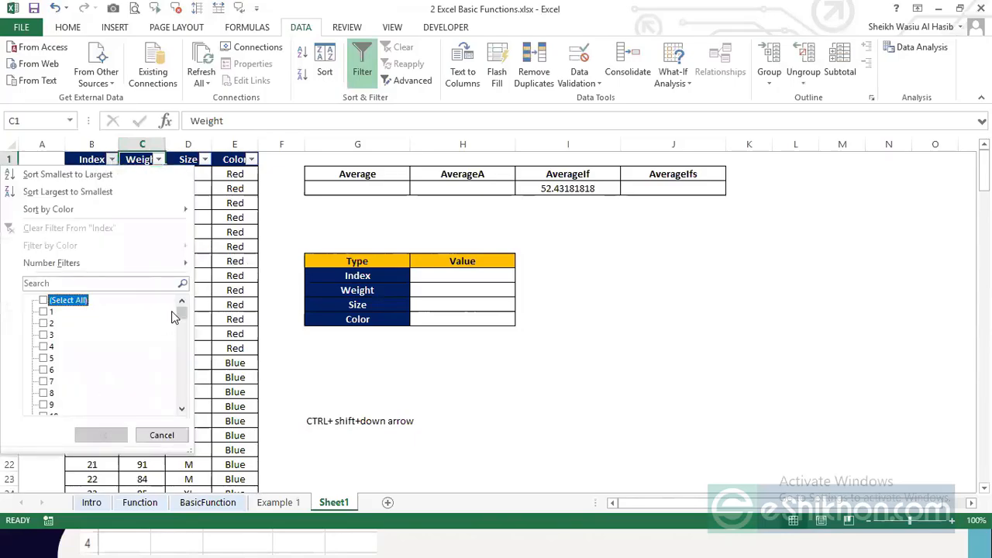
pyautogui.moveTo(179, 312); pyautogui.dragTo(180, 335)
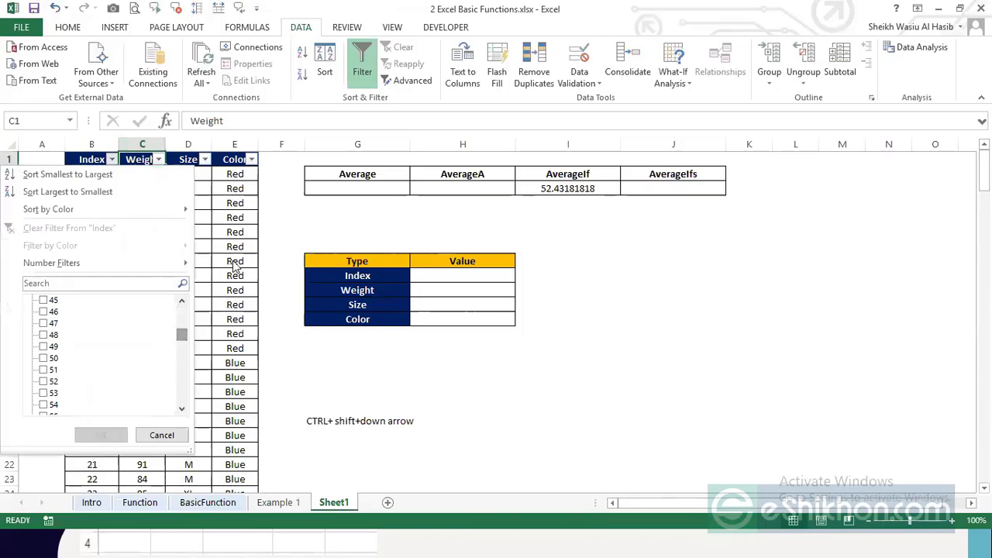
pyautogui.click(229, 205)
pyautogui.click(112, 161)
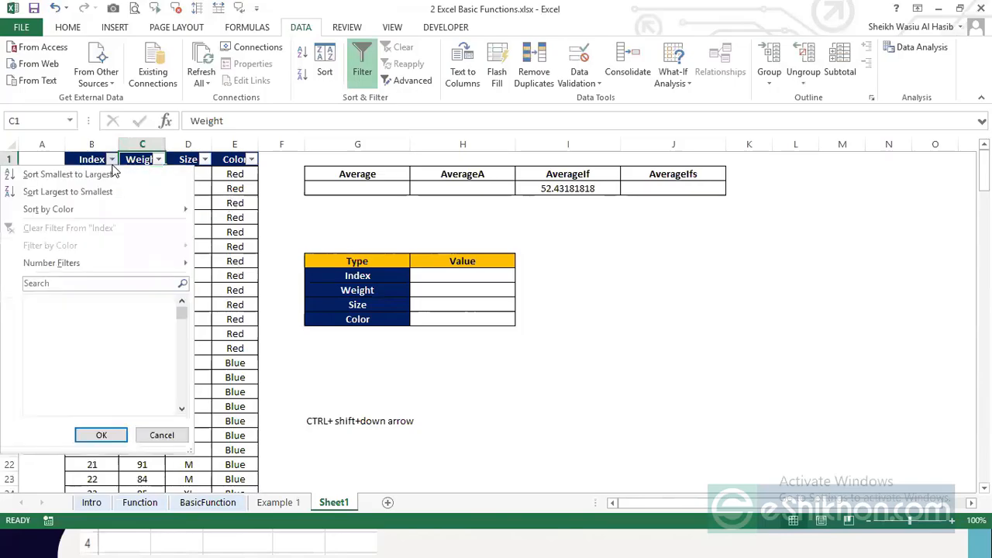
pyautogui.click(263, 208)
pyautogui.click(231, 165)
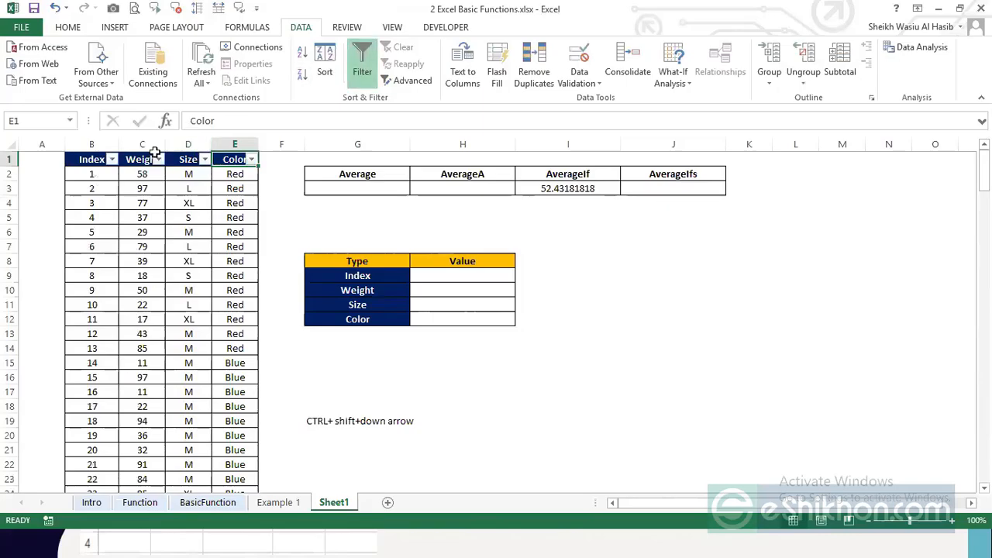
# Step: Filter the Index column with a number filter for values greater than 50
pyautogui.click(111, 160)
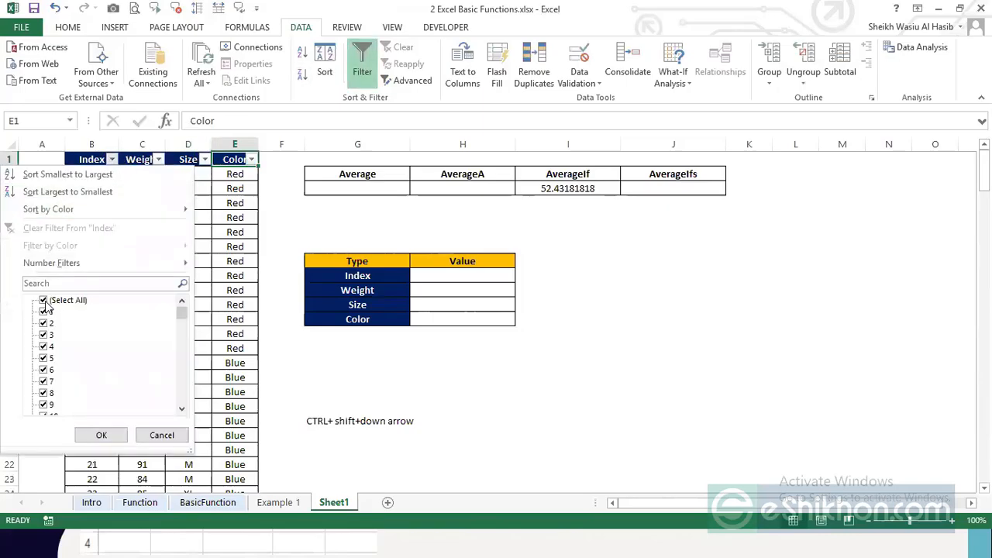
pyautogui.moveTo(155, 263)
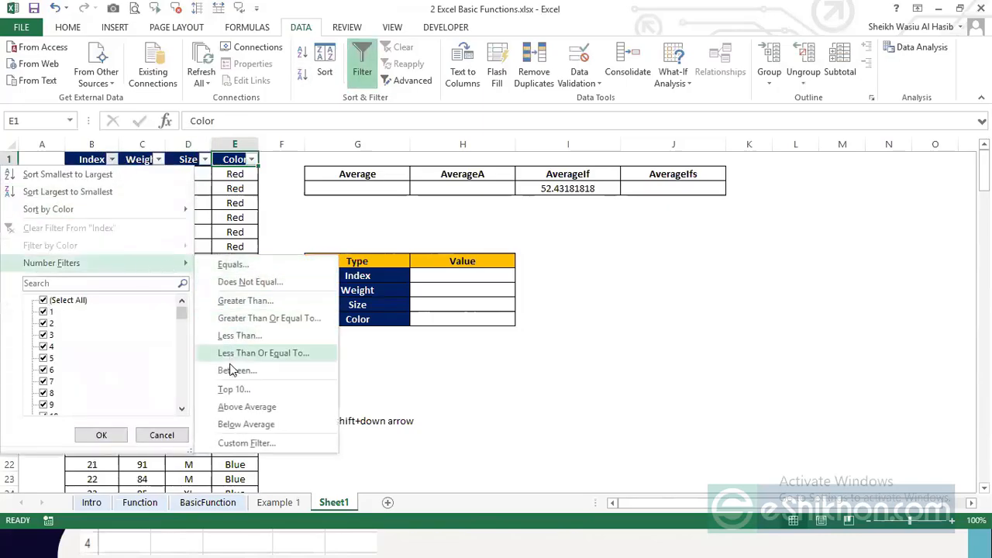
pyautogui.click(242, 301)
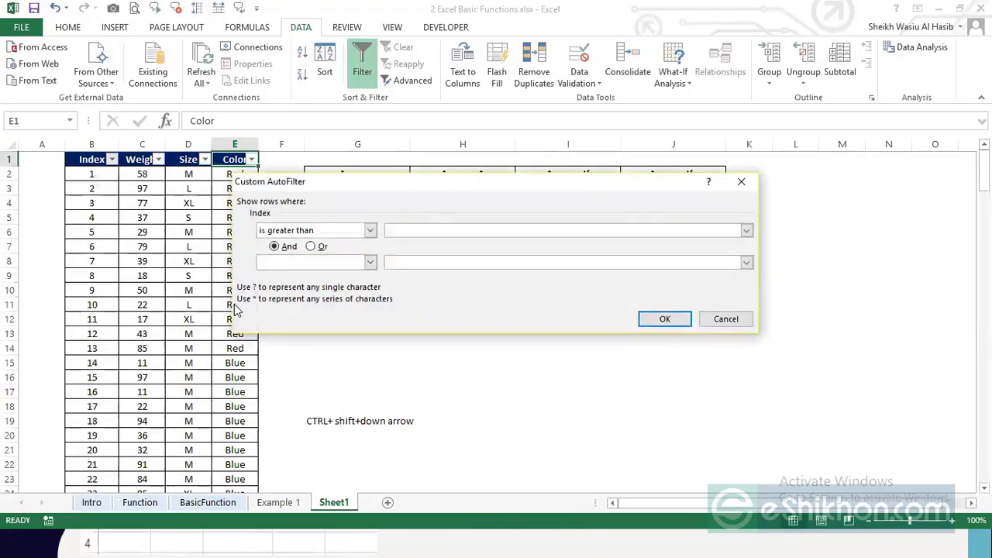
pyautogui.press('Return')
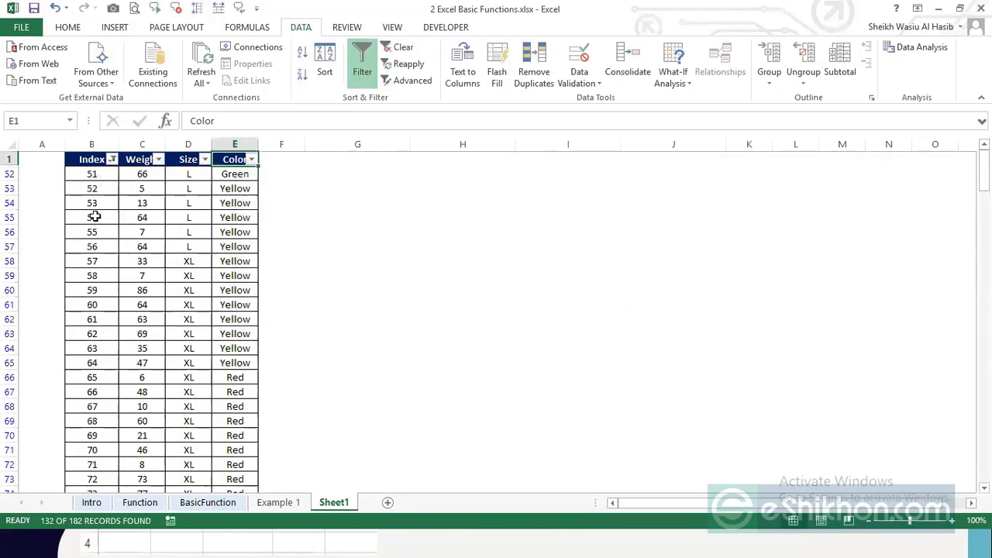
# Step: Examine the filtered rows by selecting all visible Index values from B52 down to the last row
pyautogui.click(93, 188)
pyautogui.moveTo(104, 173); pyautogui.dragTo(94, 467)
pyautogui.click(99, 391)
pyautogui.hotkey('ctrl', 'Up')
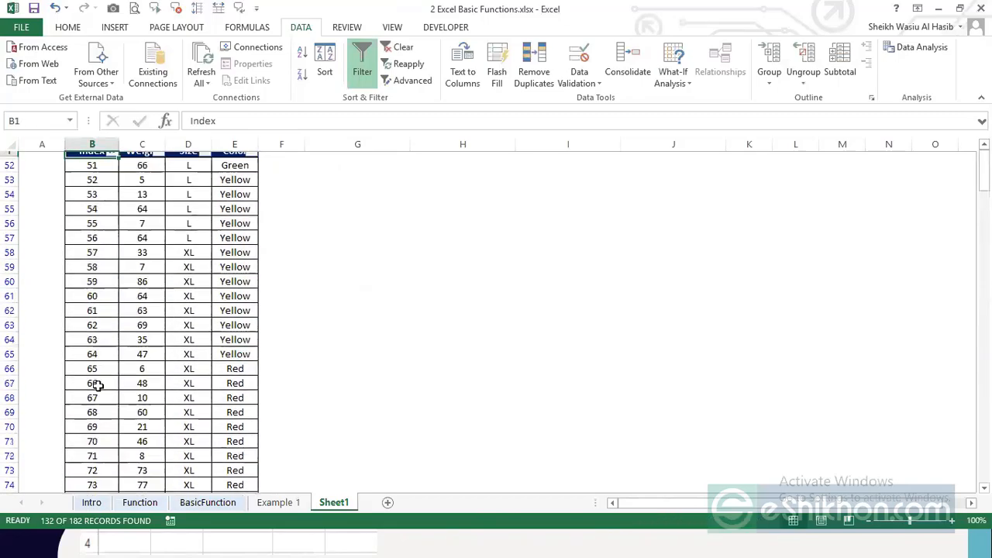
pyautogui.press('Right')
pyautogui.press('Down')
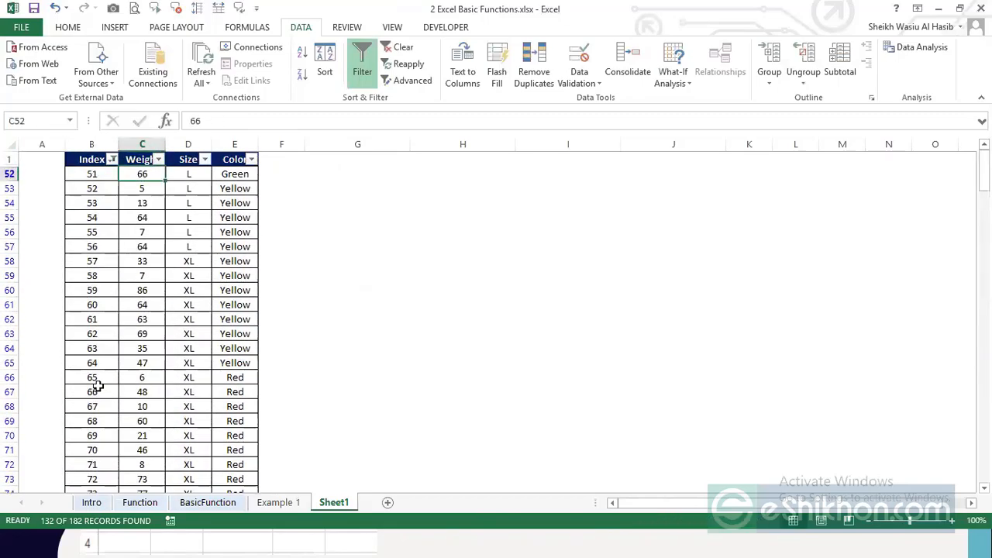
pyautogui.press('Down')
pyautogui.press('Up')
pyautogui.moveTo(90, 173); pyautogui.dragTo(109, 362)
pyautogui.hotkey('ctrl', 'shift', 'Down')
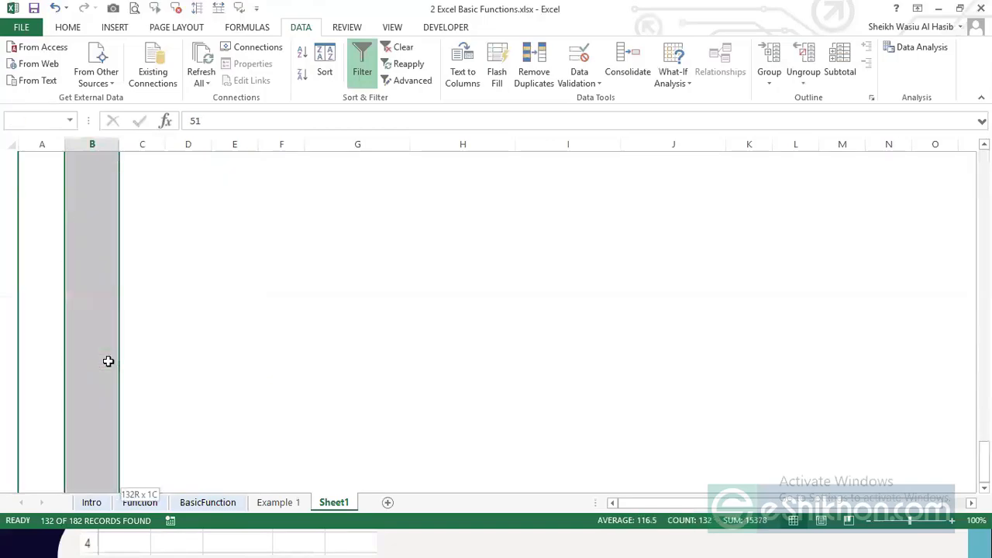
pyautogui.scroll(19, 112, 361)
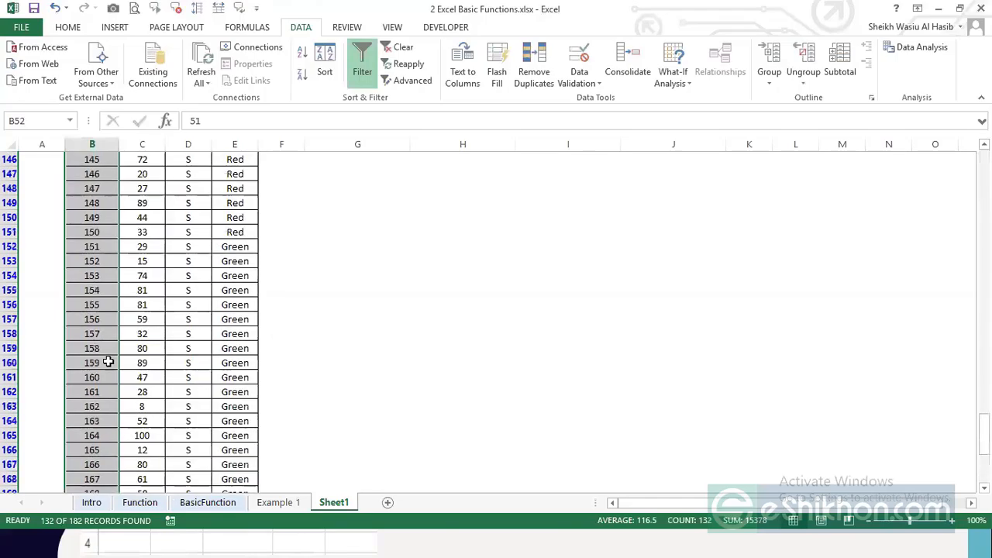
pyautogui.moveTo(983, 358); pyautogui.dragTo(983, 166)
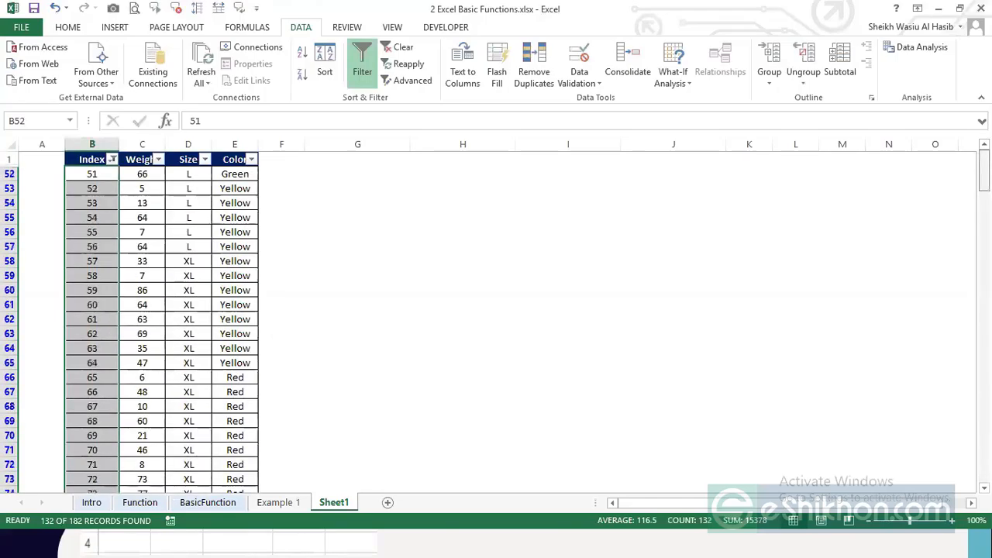
# Step: Select the filtered Weight values from C52 down to C183 and check their average against the AVERAGEIF result
pyautogui.click(153, 174)
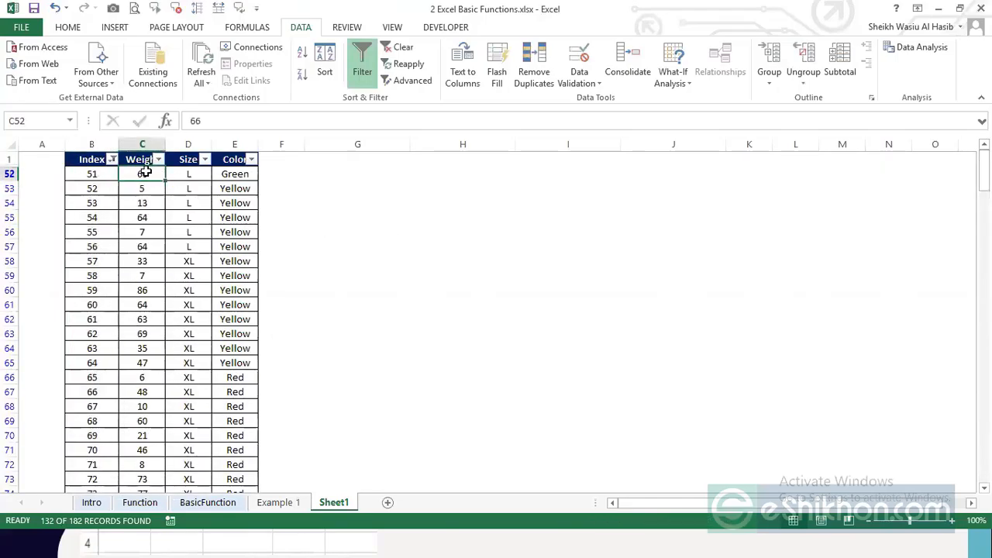
pyautogui.click(144, 144)
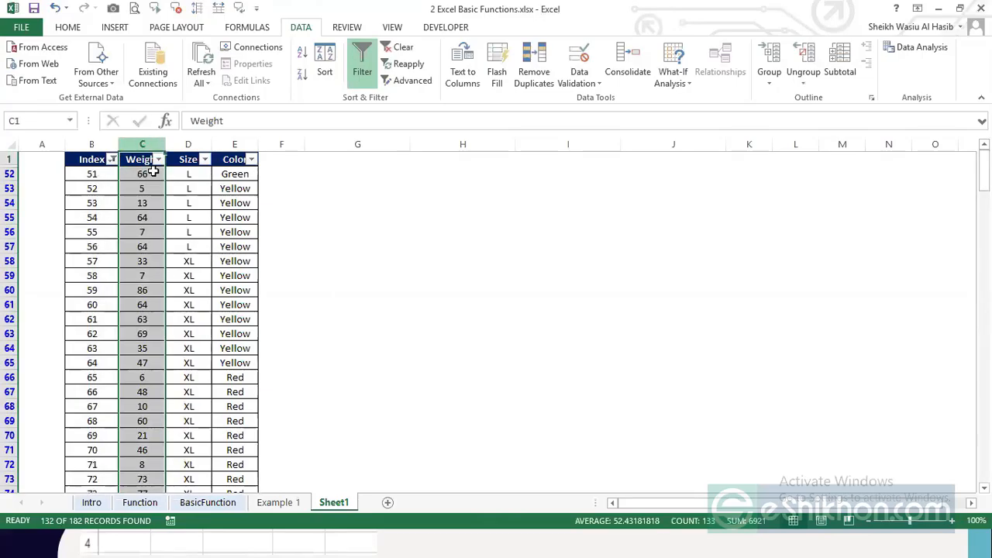
pyautogui.click(147, 175)
pyautogui.hotkey('ctrl', 'shift', 'Down')
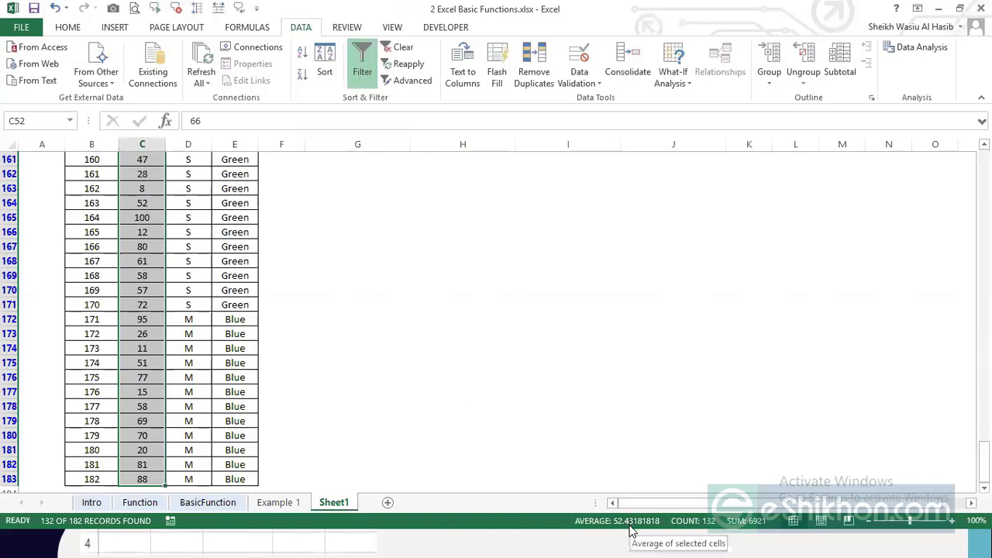
# Step: Remove the filter from the data table to restore all rows, and review the AVERAGEIF formula in I3 again
pyautogui.click(362, 62)
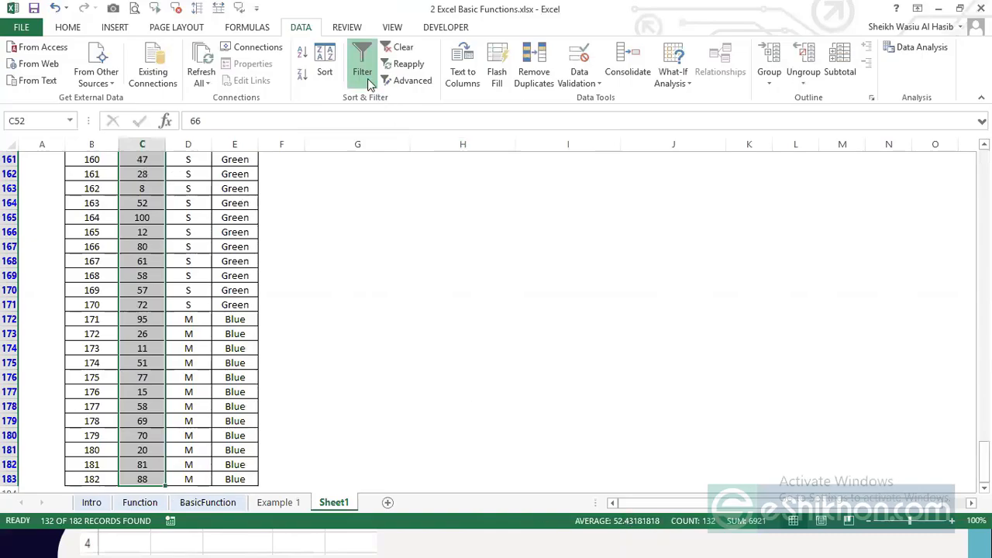
pyautogui.scroll(10, 563, 221)
pyautogui.click(531, 221)
pyautogui.hotkey('ctrl', 'Up')
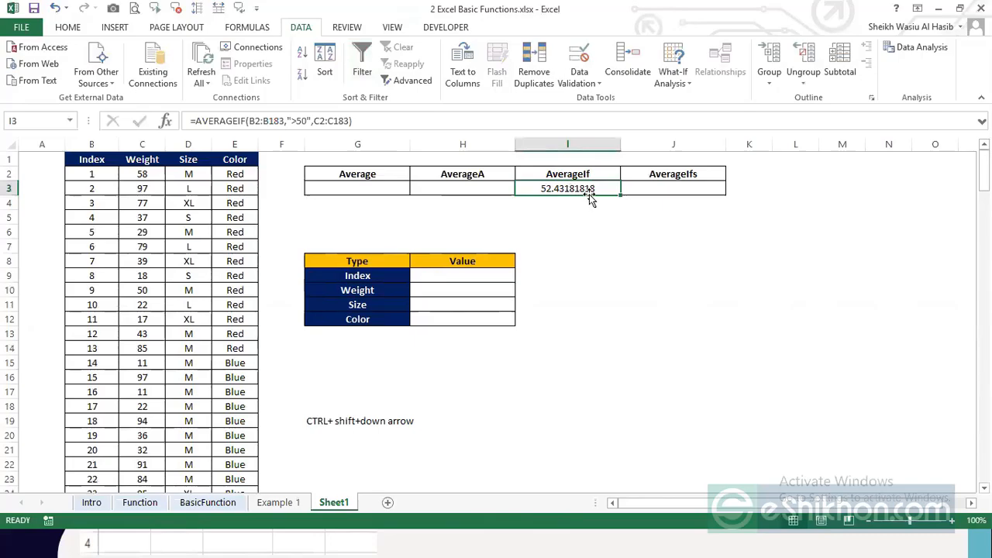
pyautogui.click(90, 177)
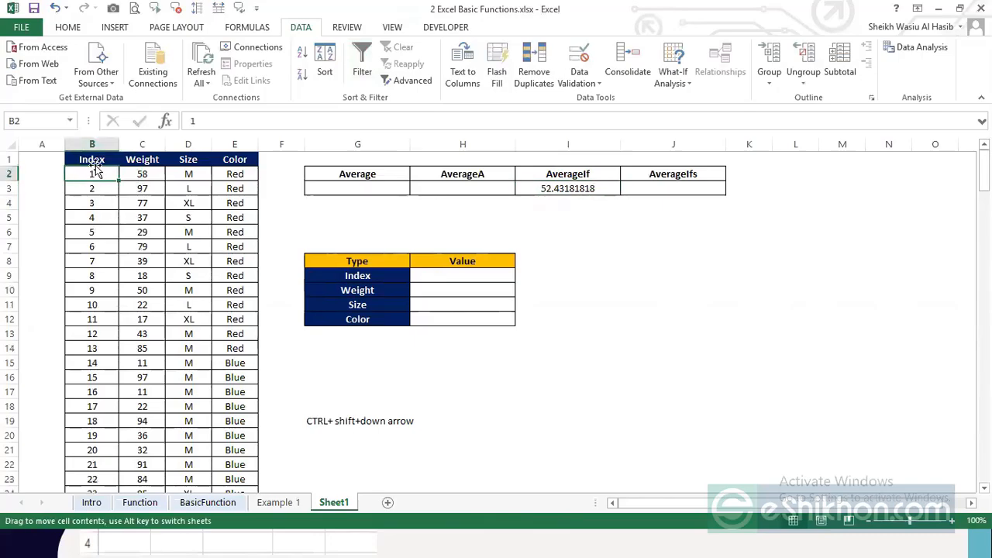
pyautogui.click(97, 234)
pyautogui.click(515, 188)
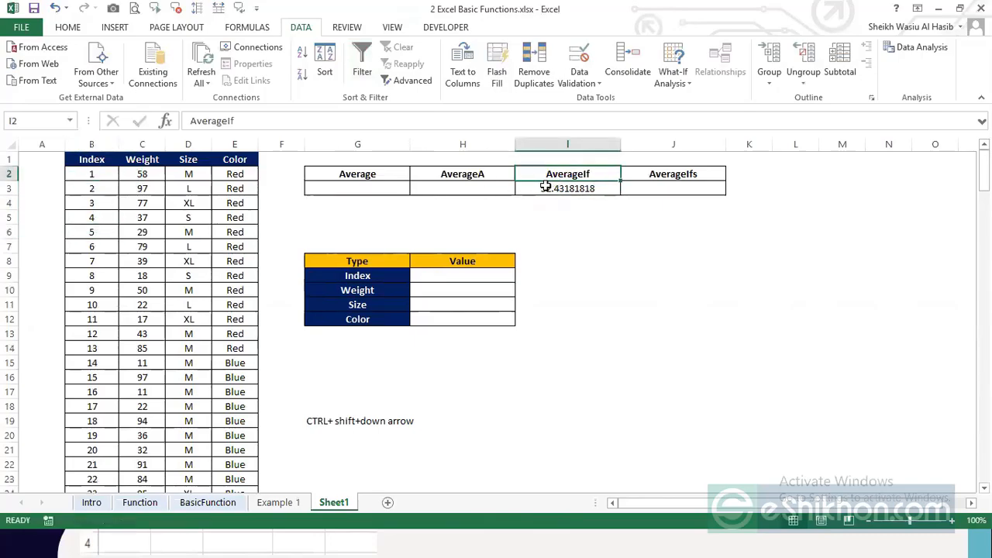
# Step: Select Index values in the first rows together with the matching Weight values to examine how the criteria and average ranges correspond
pyautogui.moveTo(97, 174); pyautogui.dragTo(106, 353)
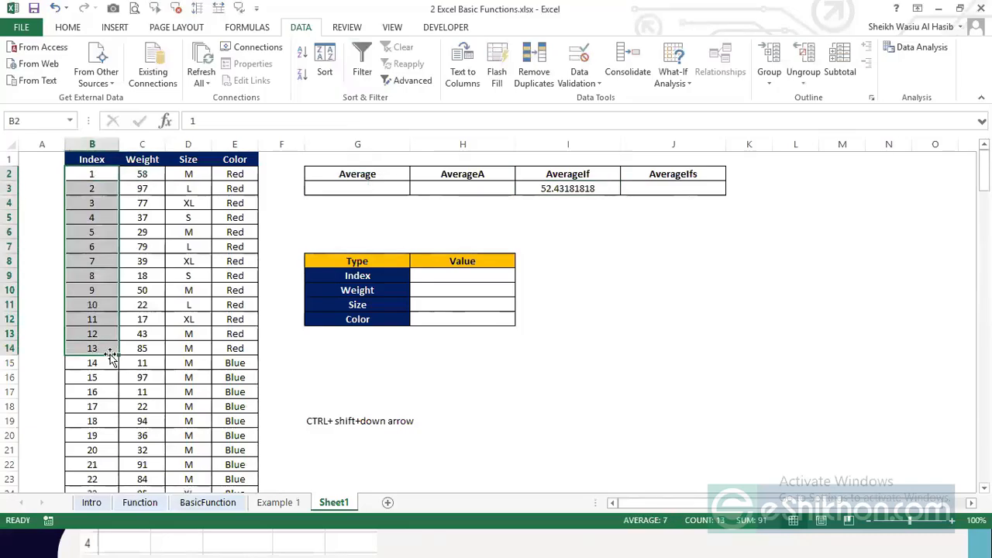
pyautogui.click(93, 218)
pyautogui.moveTo(94, 180); pyautogui.dragTo(95, 277)
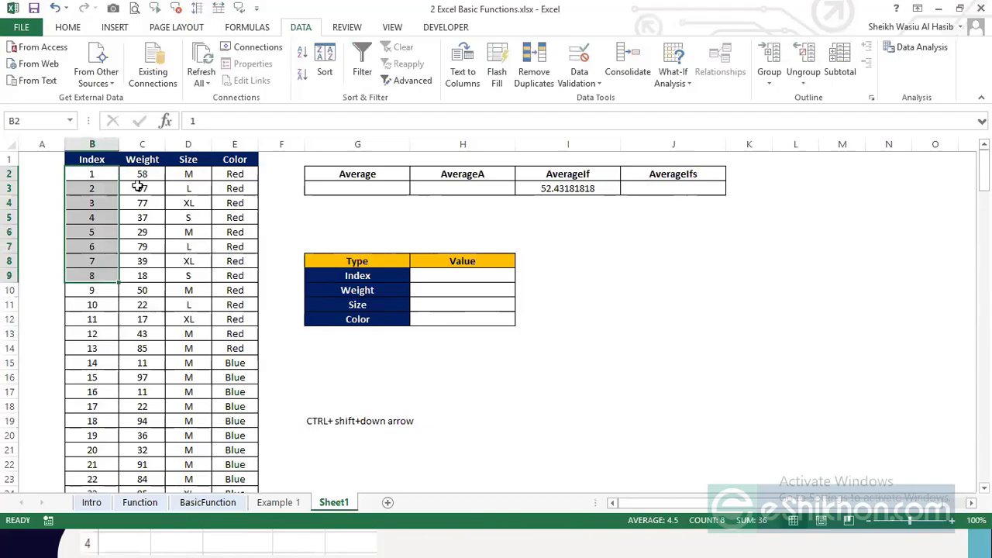
pyautogui.keyDown('ctrl'); pyautogui.click(144, 144); pyautogui.keyUp('ctrl')
pyautogui.keyDown('ctrl'); pyautogui.click(142, 219); pyautogui.keyUp('ctrl')
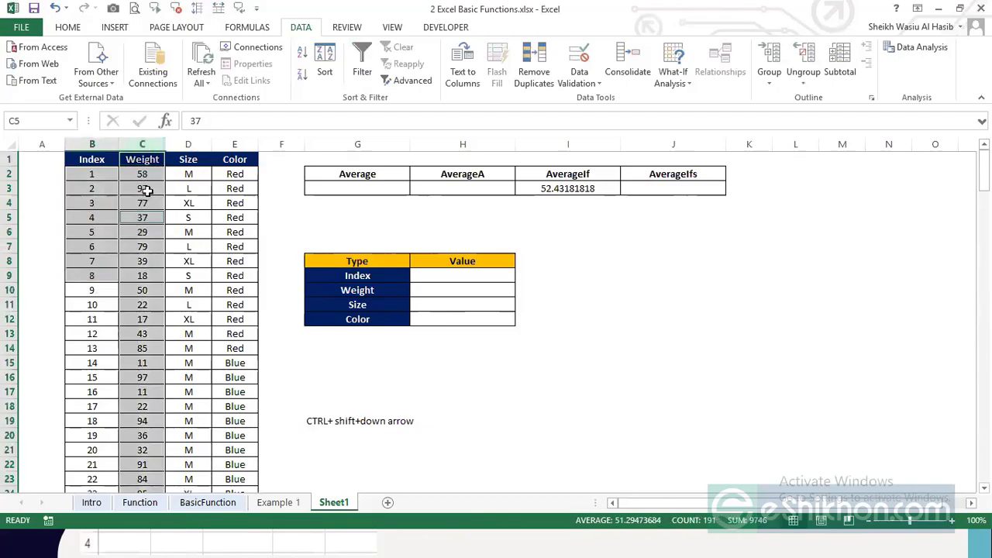
pyautogui.click(128, 188)
pyautogui.moveTo(93, 173); pyautogui.dragTo(93, 262)
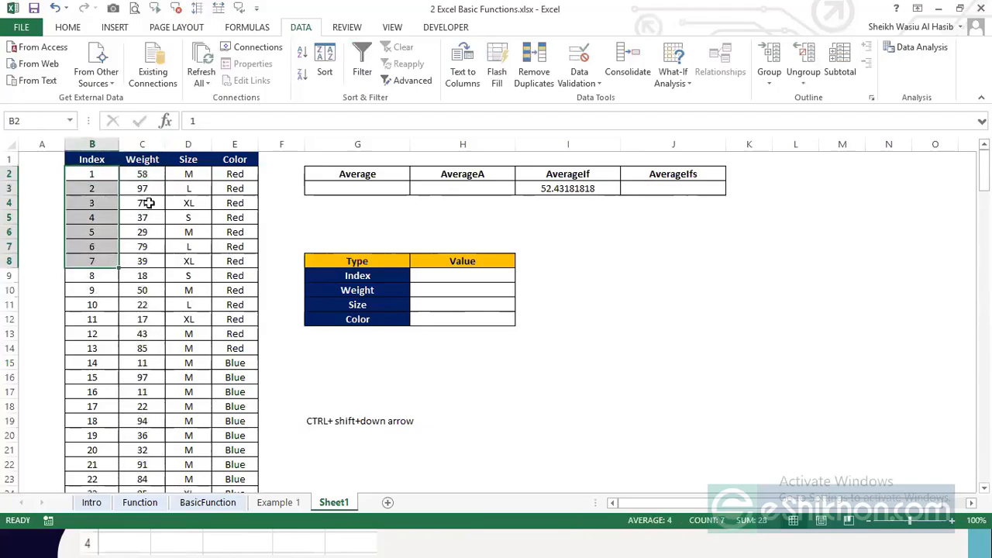
pyautogui.moveTo(150, 176); pyautogui.dragTo(151, 261)
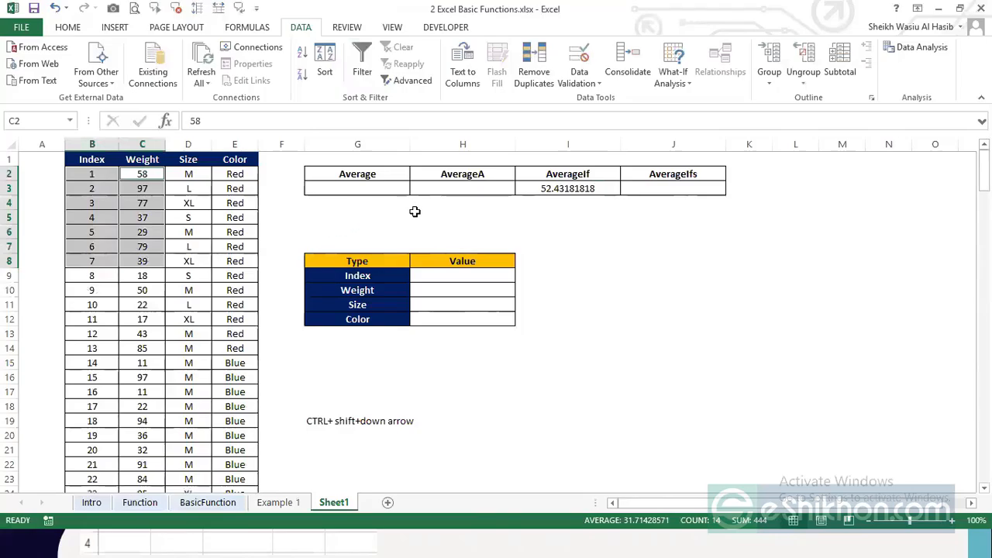
# Step: Change the criteria of the AVERAGEIF formula in I3 to ">90"
pyautogui.click(438, 191)
pyautogui.click(561, 191)
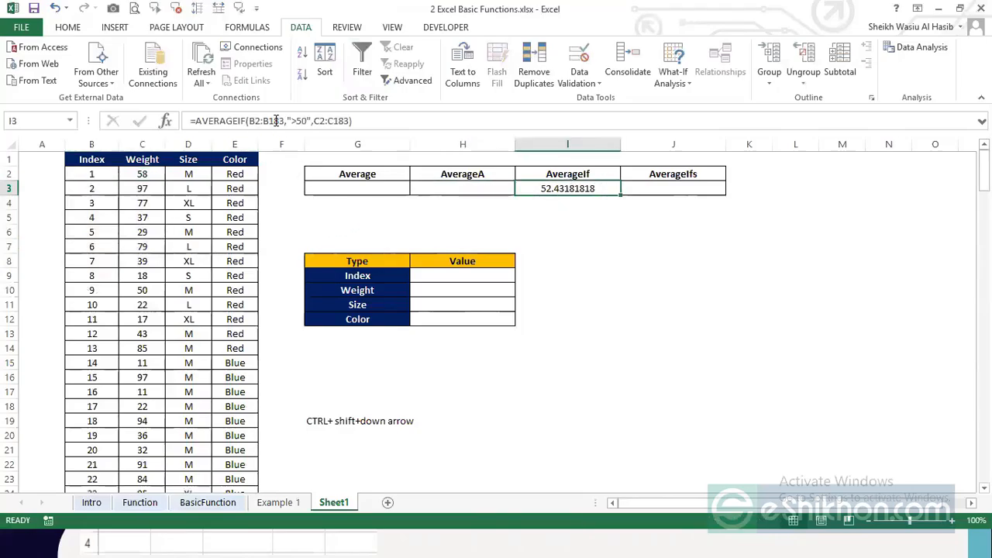
pyautogui.click(303, 121)
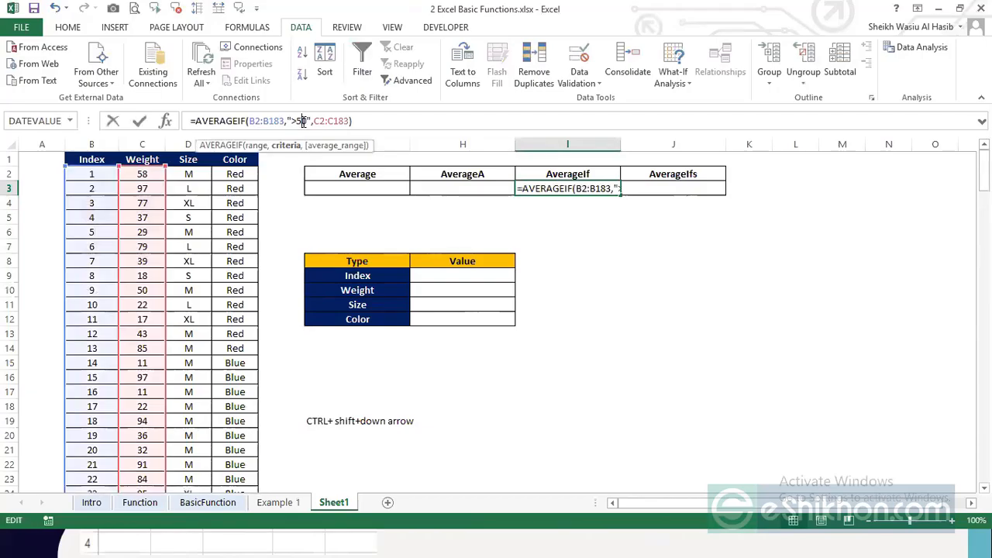
pyautogui.press('BackSpace')
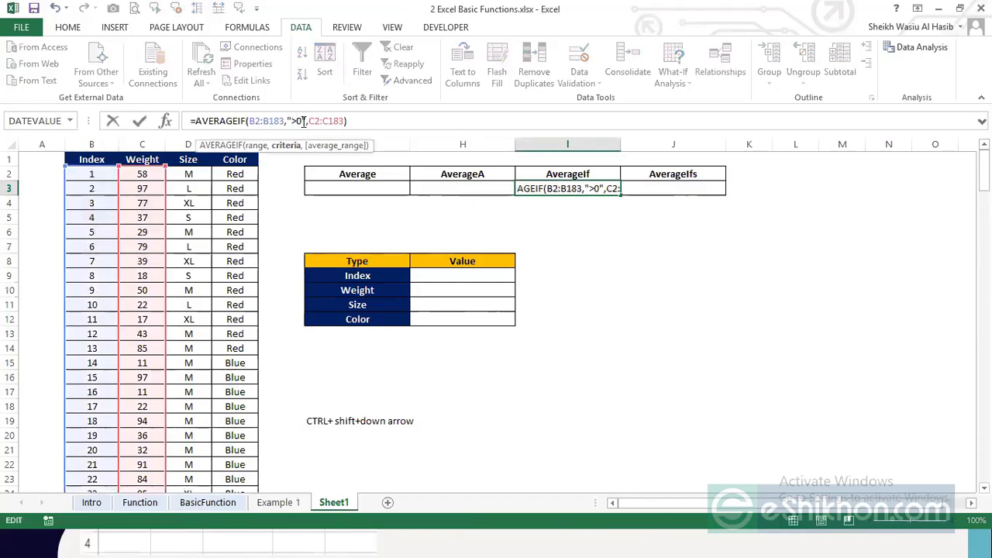
pyautogui.write('9')
pyautogui.hotkey('ctrl', 'Return')
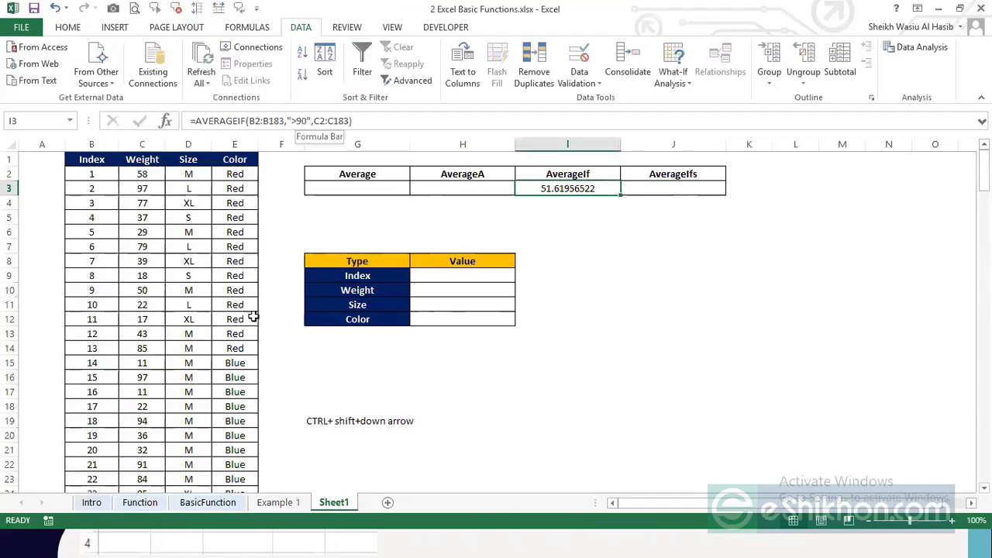
# Step: Examine the Index and Weight values in the last rows of the data table, and return to the first rows
pyautogui.click(151, 248)
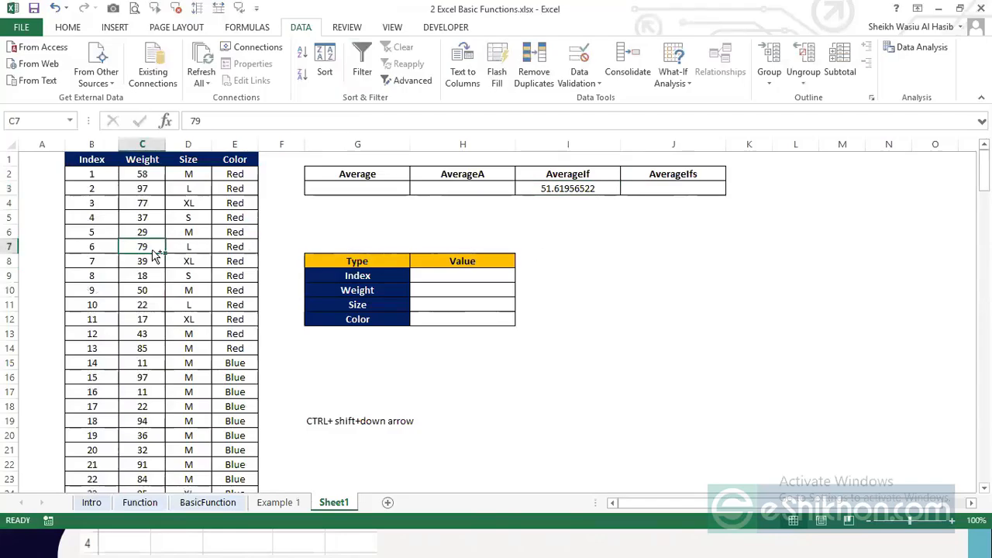
pyautogui.hotkey('ctrl', 'Down')
pyautogui.press('Left')
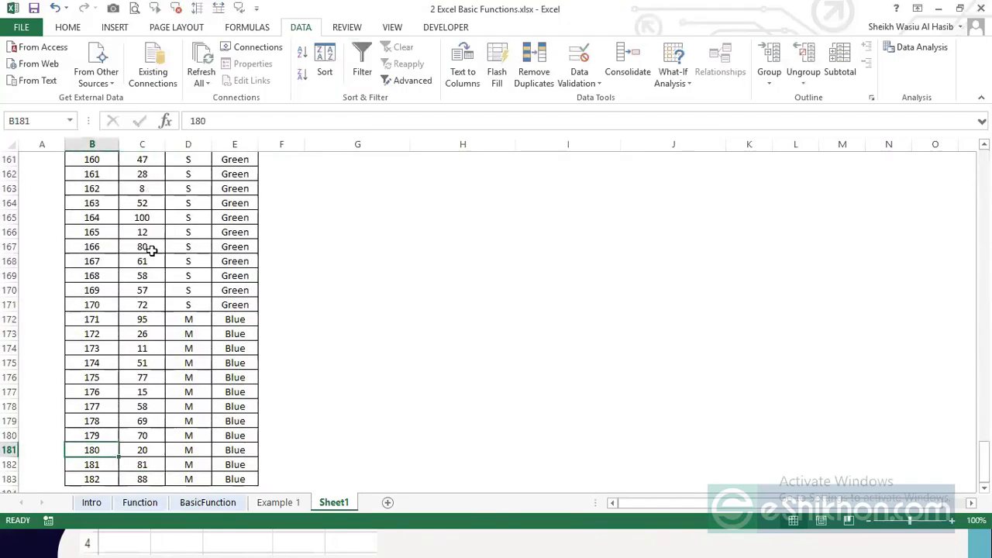
pyautogui.press('pageup')
pyautogui.scroll(5, 421, 266)
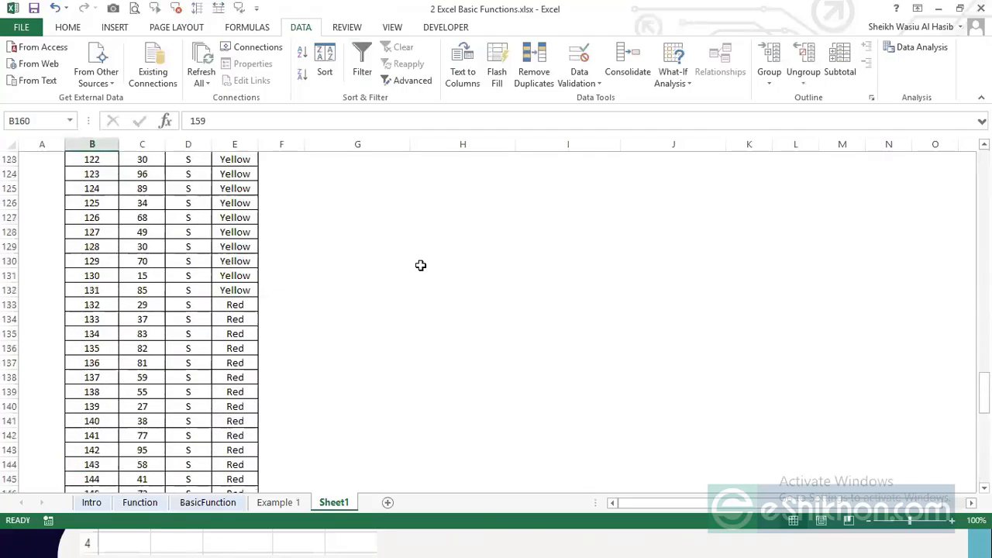
pyautogui.click(593, 246)
pyautogui.press('pageup')
pyautogui.press('pageup')
pyautogui.press('pageup')
pyautogui.press('pageup')
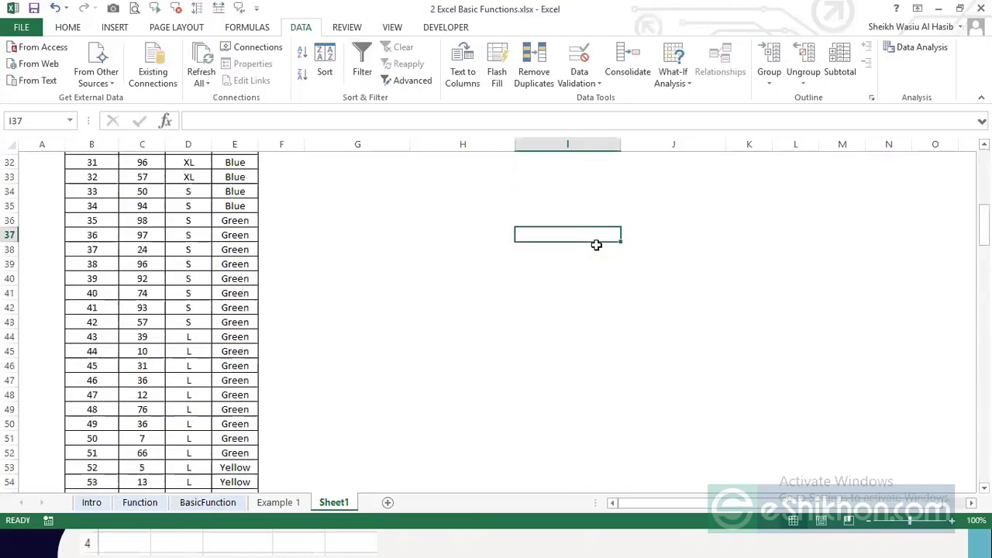
pyautogui.hotkey('ctrl', 'Up')
pyautogui.hotkey('ctrl', 'Up')
pyautogui.scroll(1, 597, 245)
# Step: Set the criteria of the AVERAGEIF formula in I3 to ">180"
pyautogui.click(569, 188)
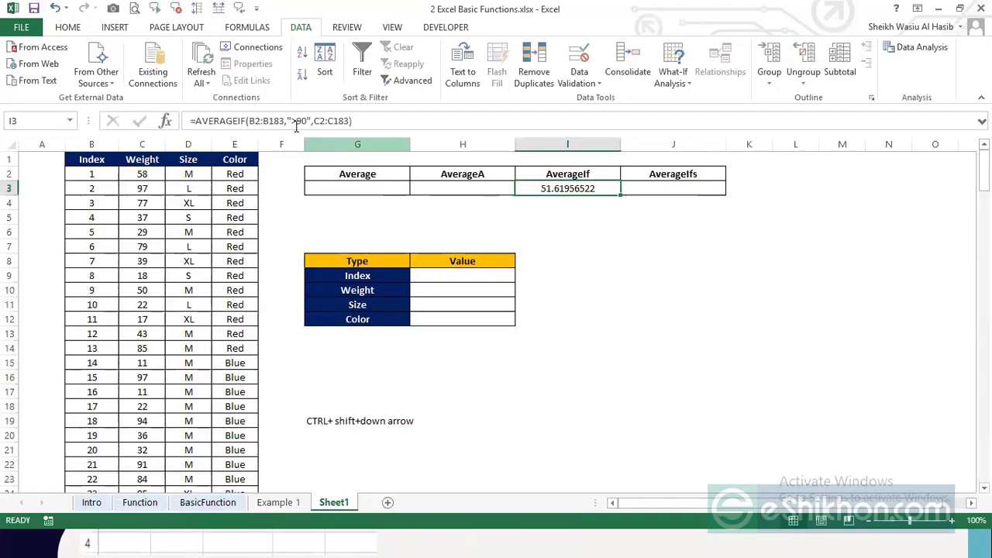
pyautogui.click(299, 120)
pyautogui.write('18')
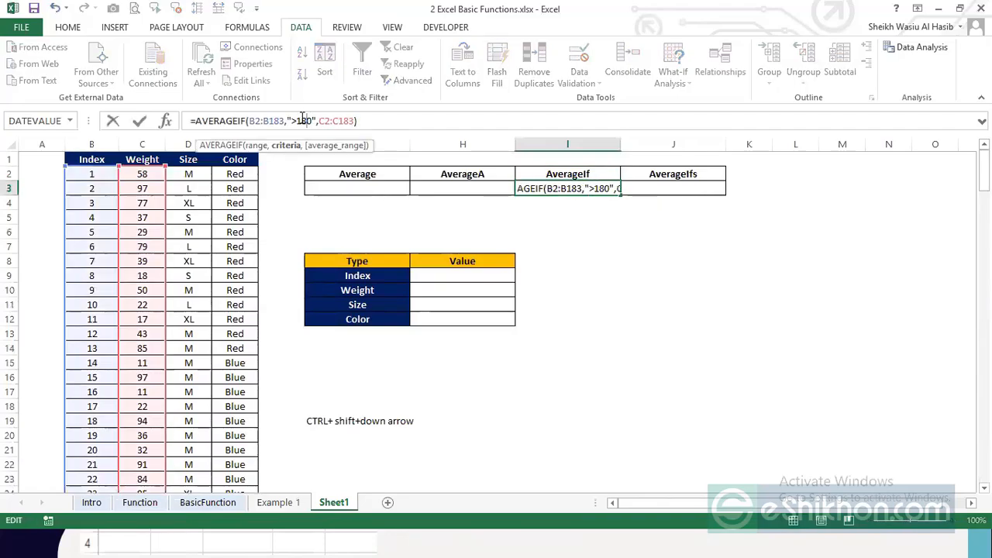
pyautogui.hotkey('ctrl', 'Return')
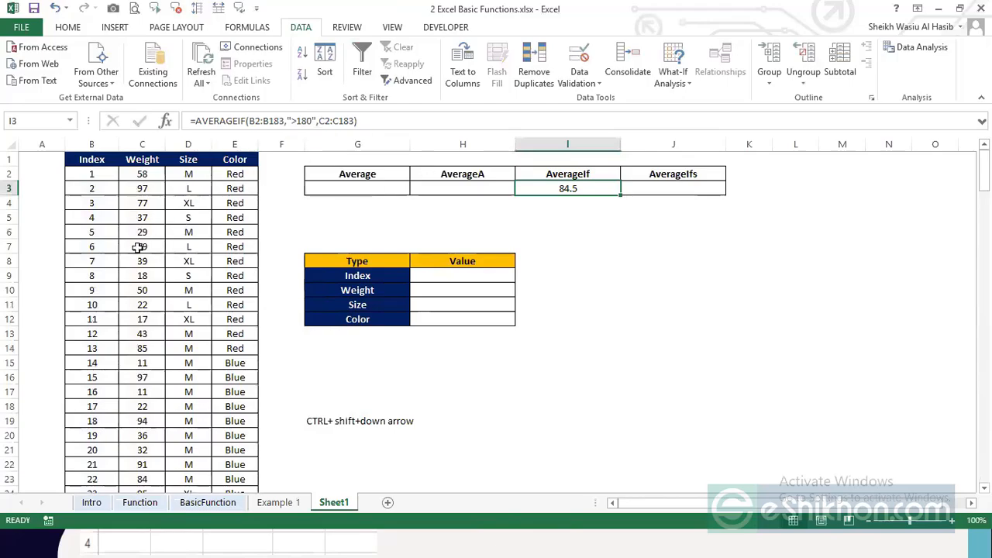
# Step: Select the Weight values in C182:C183, where Index exceeds 180, and check their average
pyautogui.click(110, 273)
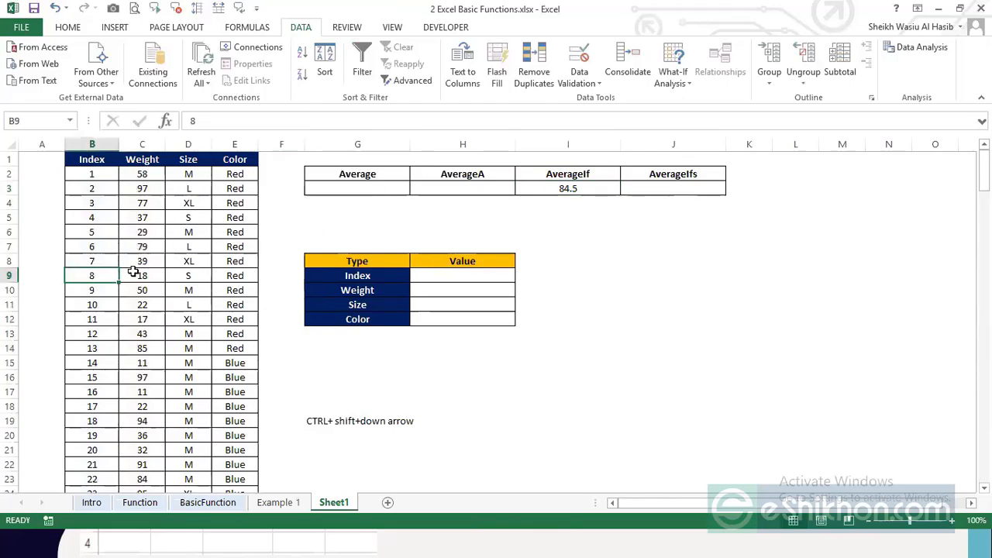
pyautogui.click(568, 192)
pyautogui.moveTo(154, 190)
pyautogui.mouseDown()
pyautogui.moveTo(151, 233)
pyautogui.moveTo(160, 193)
pyautogui.mouseUp()
pyautogui.click(150, 205)
pyautogui.hotkey('ctrl', 'Up')
pyautogui.press('Down')
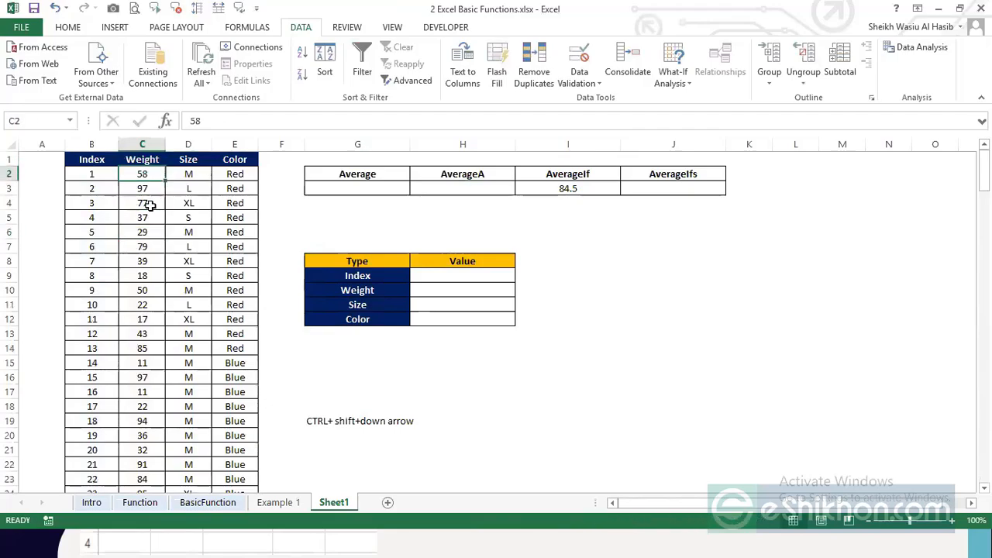
pyautogui.hotkey('ctrl', 'Down')
pyautogui.press('Up')
pyautogui.hotkey('shift', 'Down')
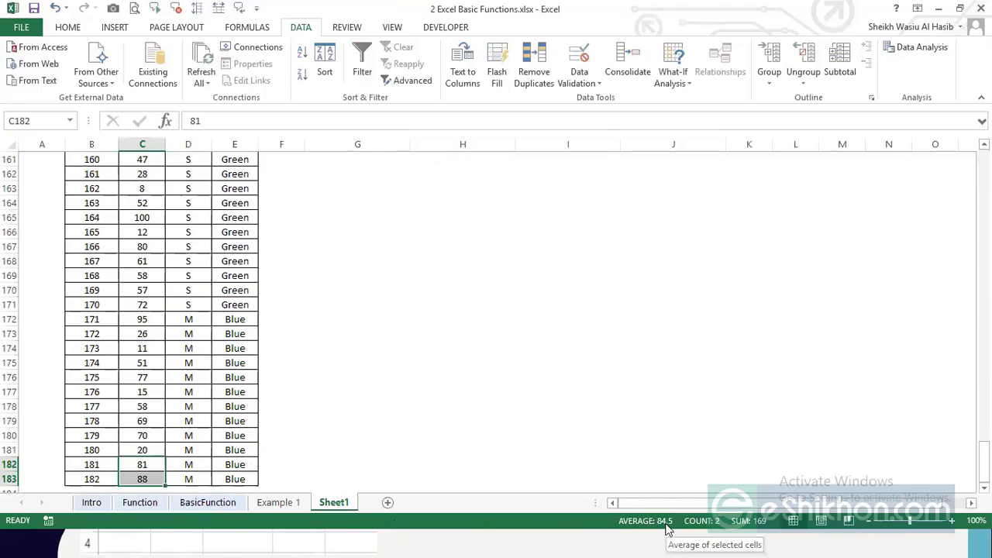
# Step: Return to I3 and compare its AVERAGEIF result with the average of the selected Weight cells
pyautogui.click(615, 419)
pyautogui.hotkey('ctrl', 'Up')
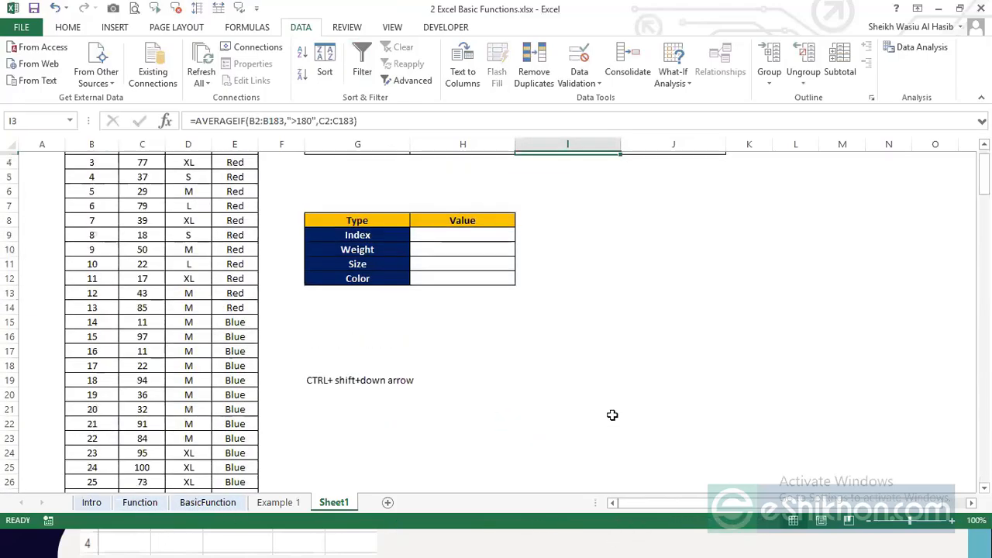
pyautogui.click(588, 185)
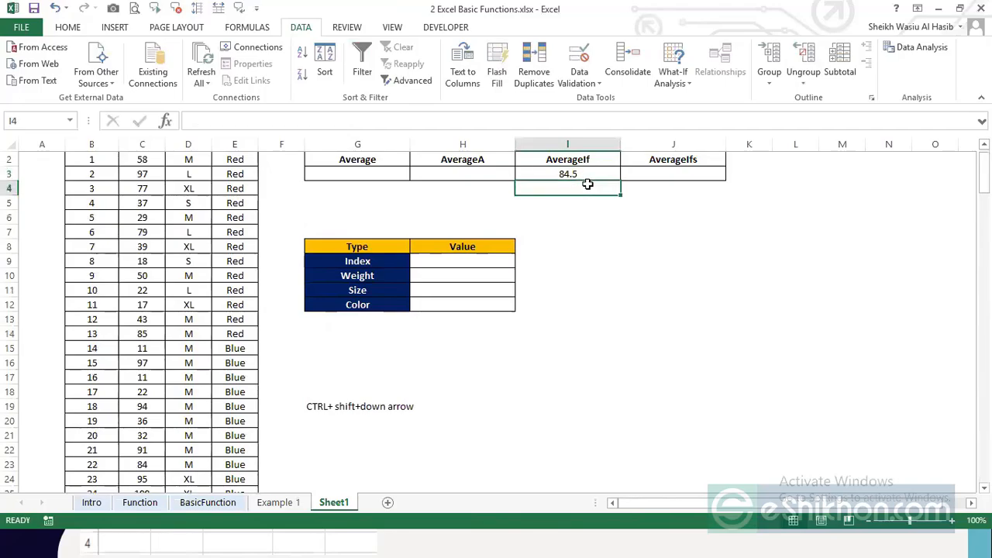
pyautogui.click(593, 175)
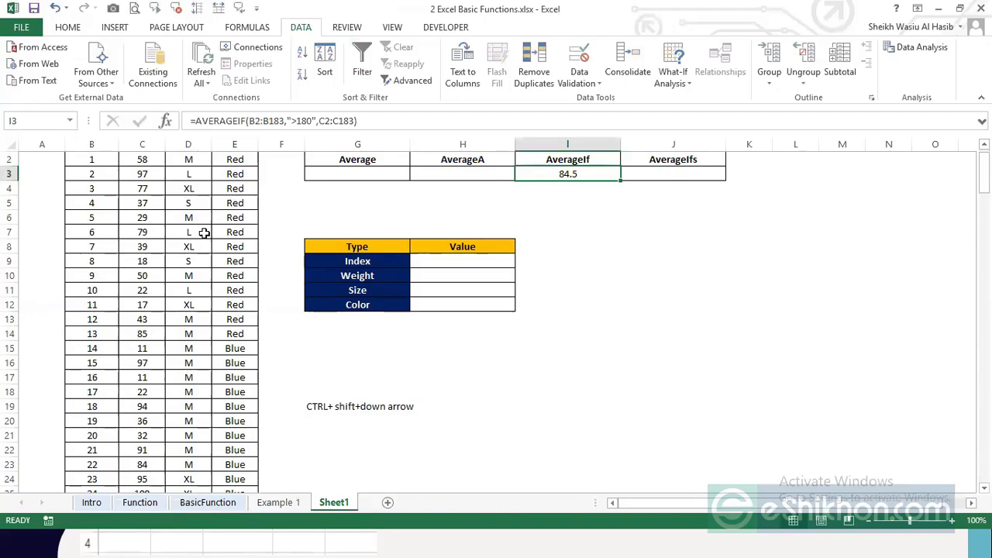
# Step: Start an AVERAGEIFS formula in J3, under the AverageIfs header
pyautogui.press('Up')
pyautogui.press('Up')
pyautogui.click(644, 194)
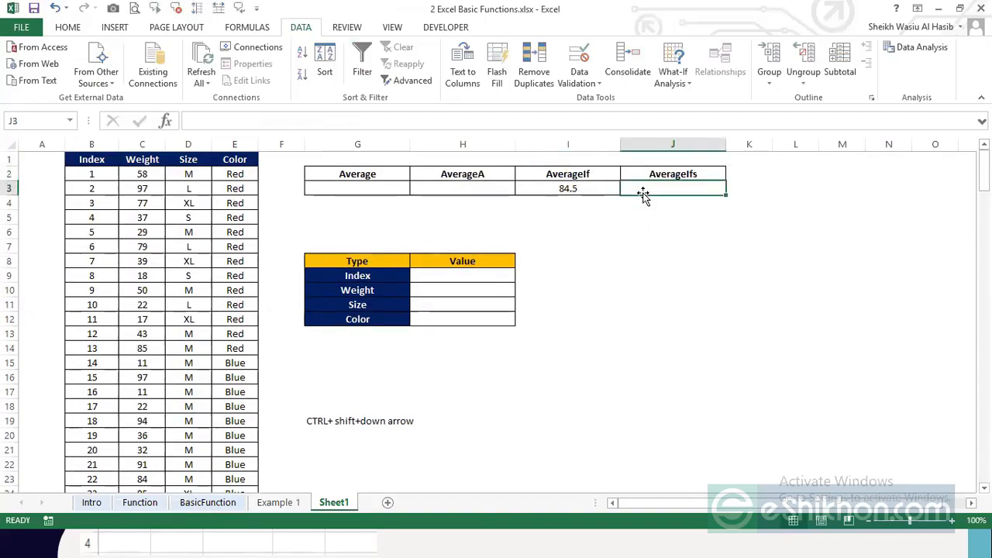
pyautogui.write('=a')
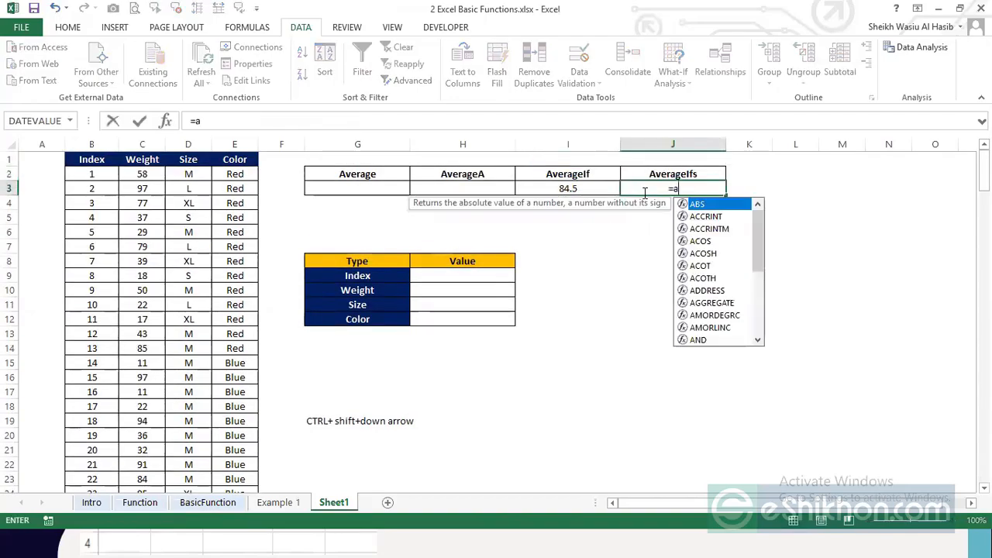
pyautogui.write('verageifs')
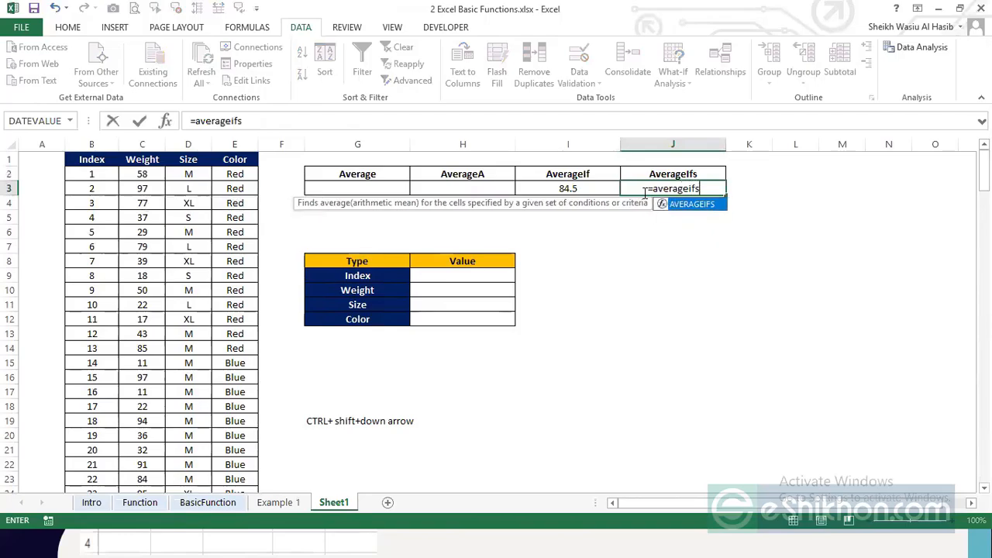
pyautogui.press('Tab')
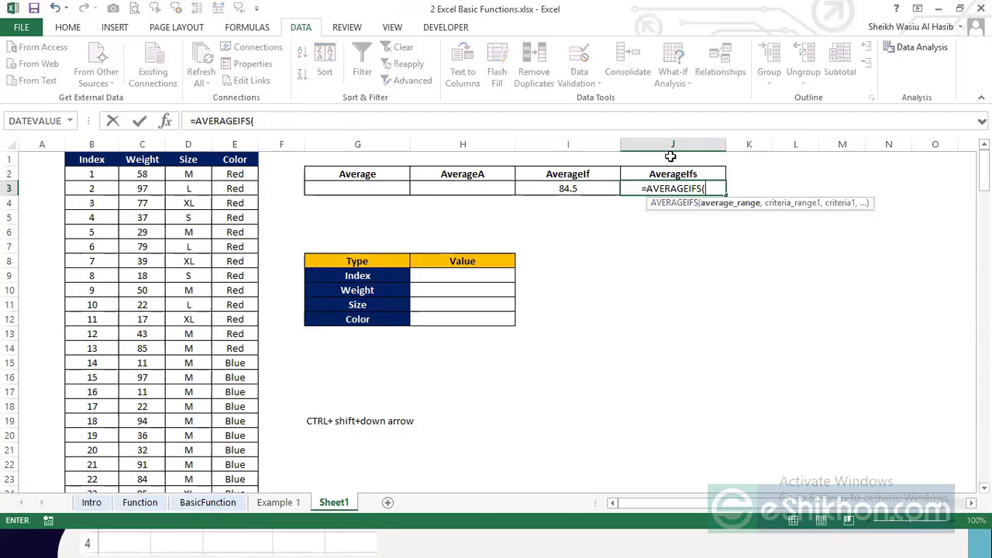
# Step: Enter the Weight values C2:C183 as the average range of the AVERAGEIFS formula, followed by a comma
pyautogui.click(144, 177)
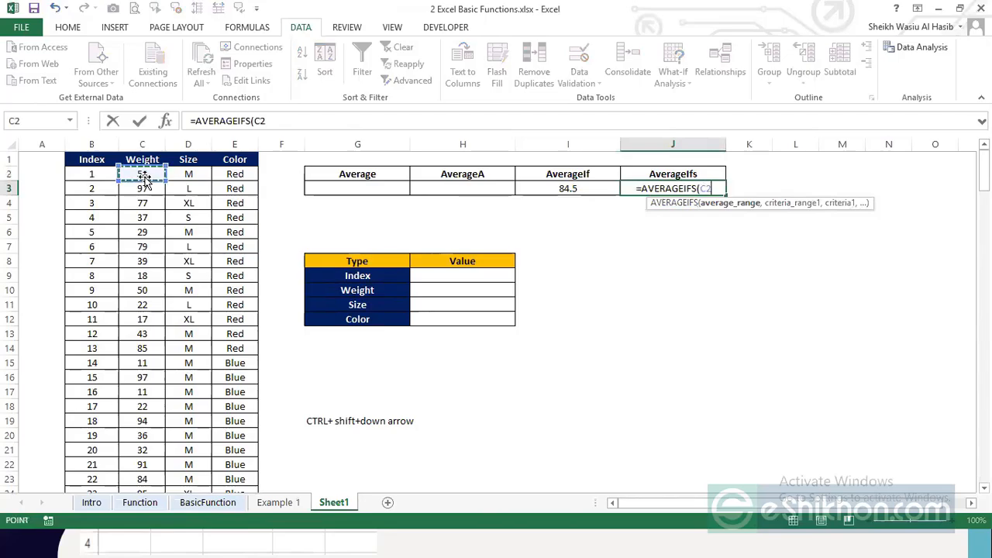
pyautogui.hotkey('ctrl', 'shift', 'Down')
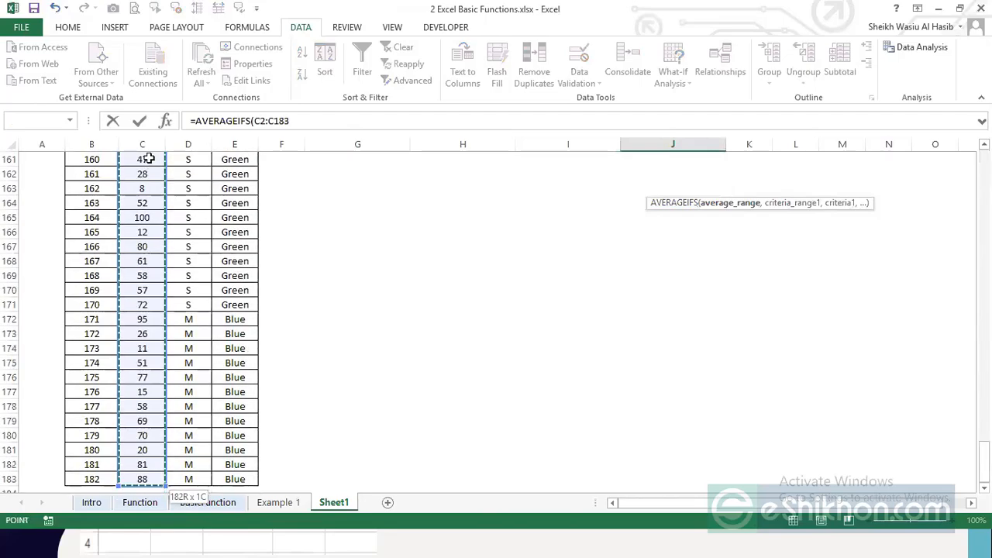
pyautogui.moveTo(985, 457); pyautogui.dragTo(985, 171)
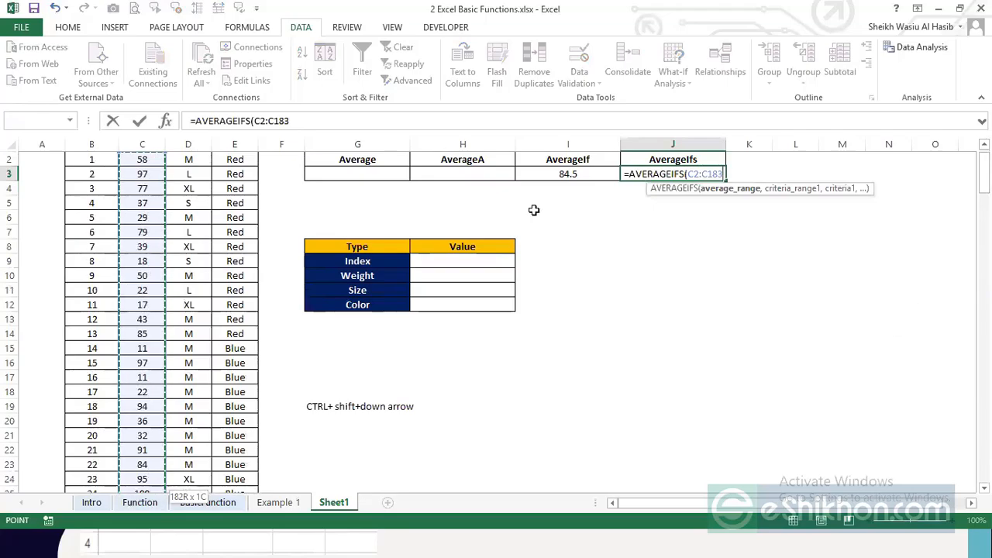
pyautogui.hotkey('ctrl', 'shift', 'Up')
pyautogui.hotkey('ctrl', 'shift', 'Down')
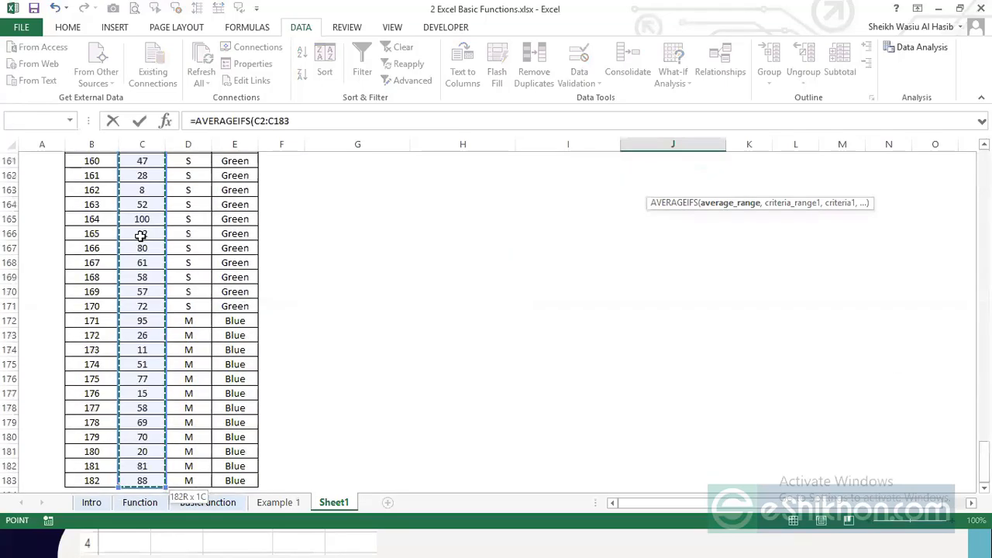
pyautogui.click(299, 116)
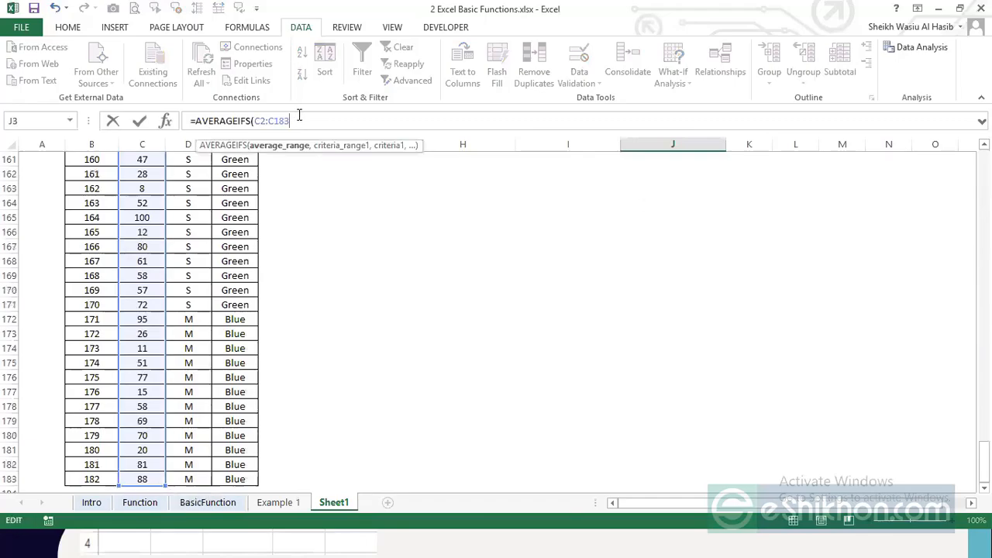
pyautogui.write(',')
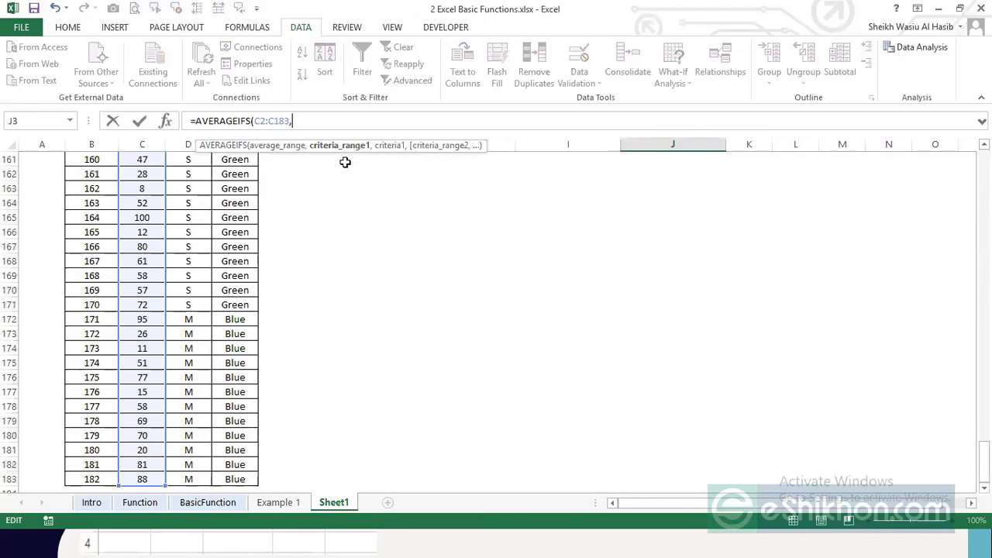
# Step: Add the Size values D2:D183 as the first criteria range of the AVERAGEIFS formula
pyautogui.scroll(20, 452, 169)
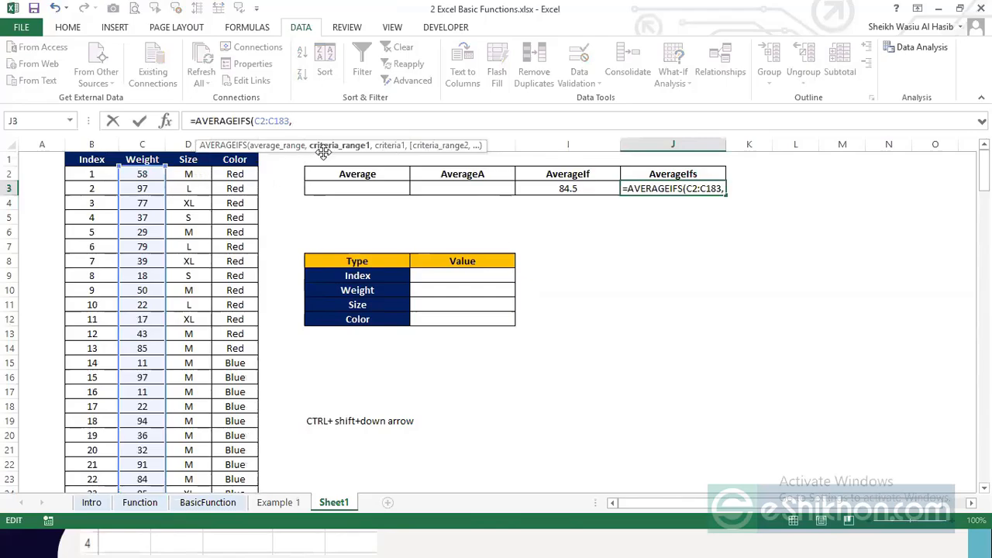
pyautogui.click(189, 176)
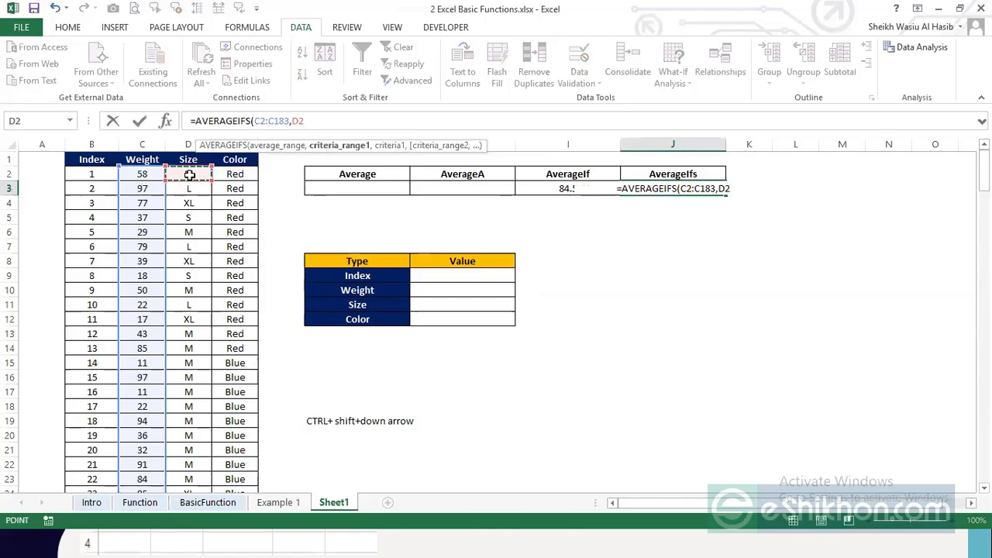
pyautogui.hotkey('ctrl', 'shift', 'Down')
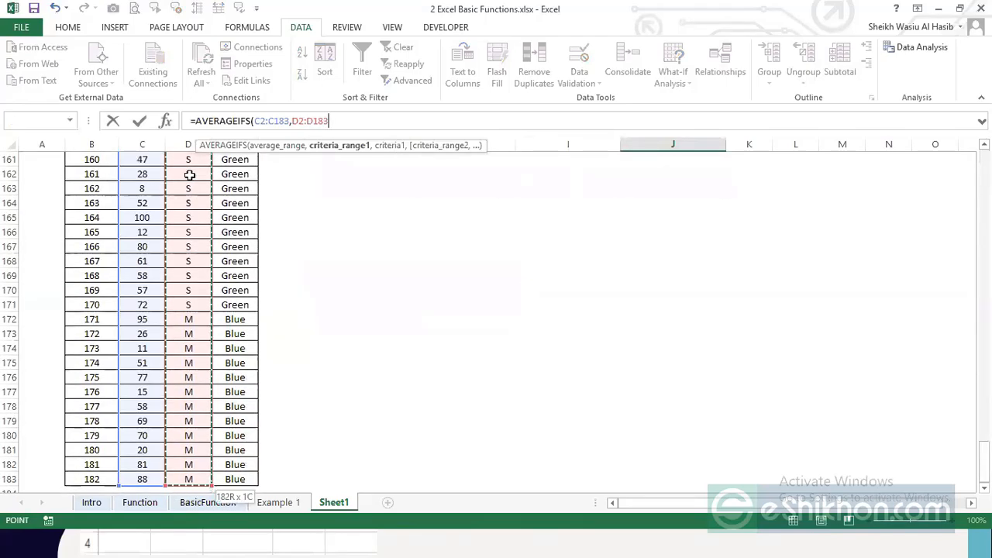
# Step: Add the Size value cell H11 as the first criterion of the AVERAGEIFS formula, followed by a comma
pyautogui.write(',')
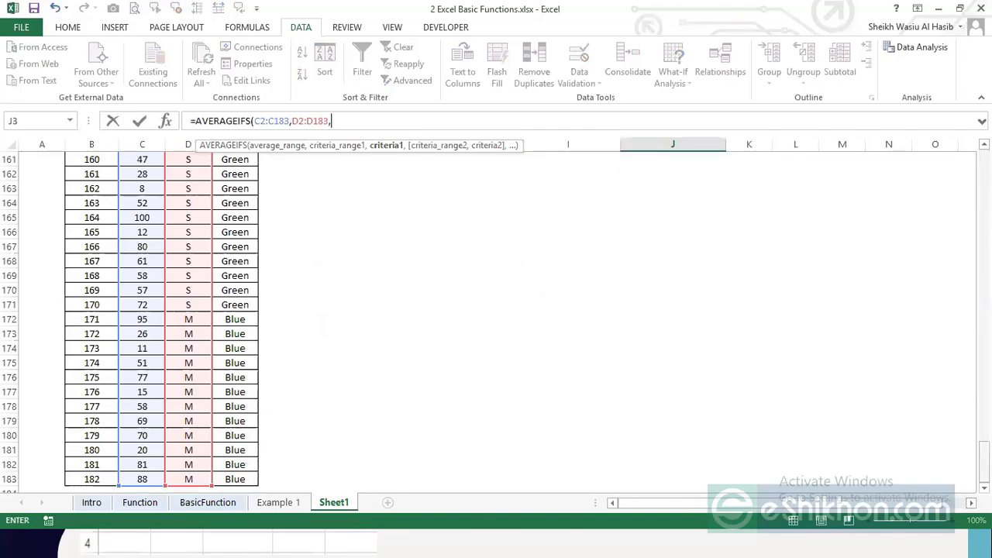
pyautogui.moveTo(984, 462); pyautogui.dragTo(985, 169)
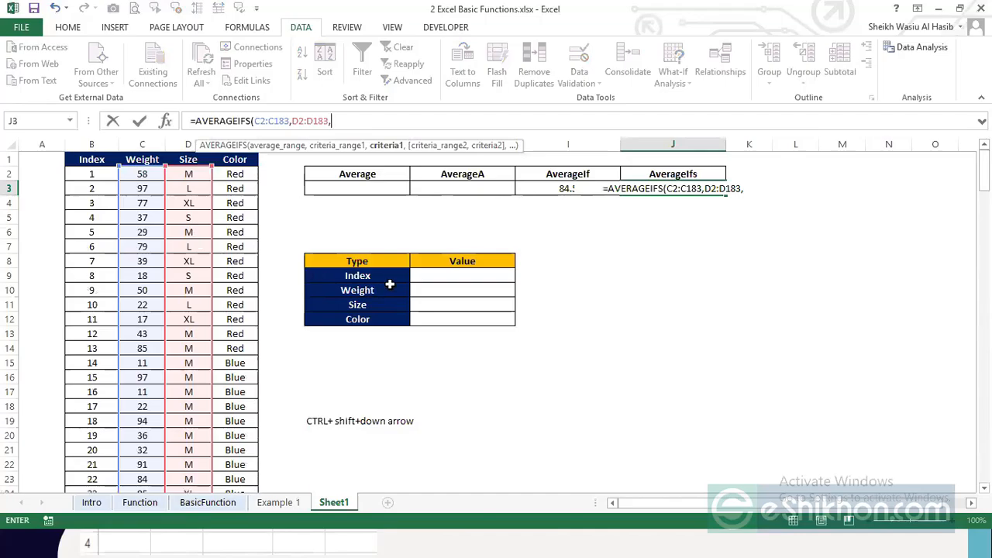
pyautogui.click(429, 302)
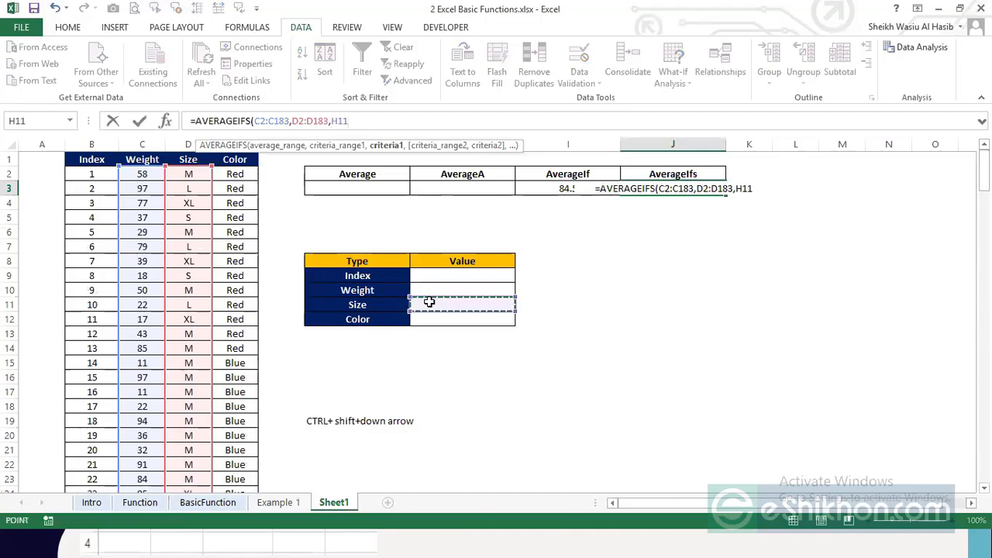
pyautogui.write(',')
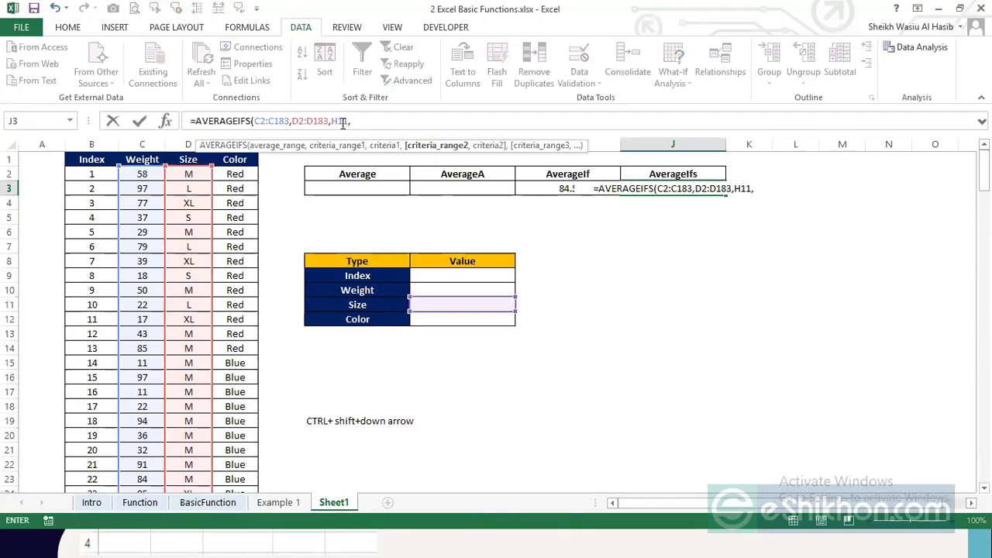
pyautogui.press('BackSpace')
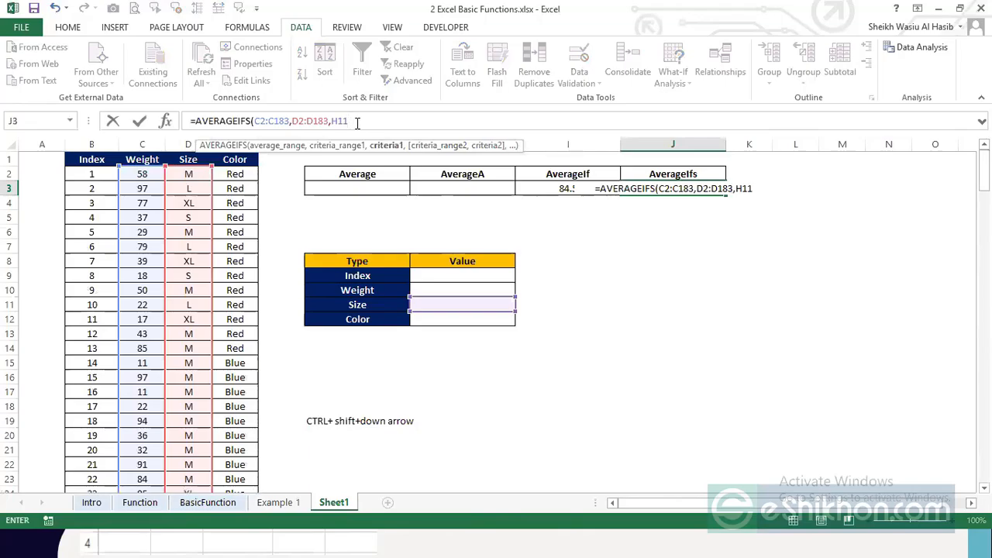
pyautogui.write(',')
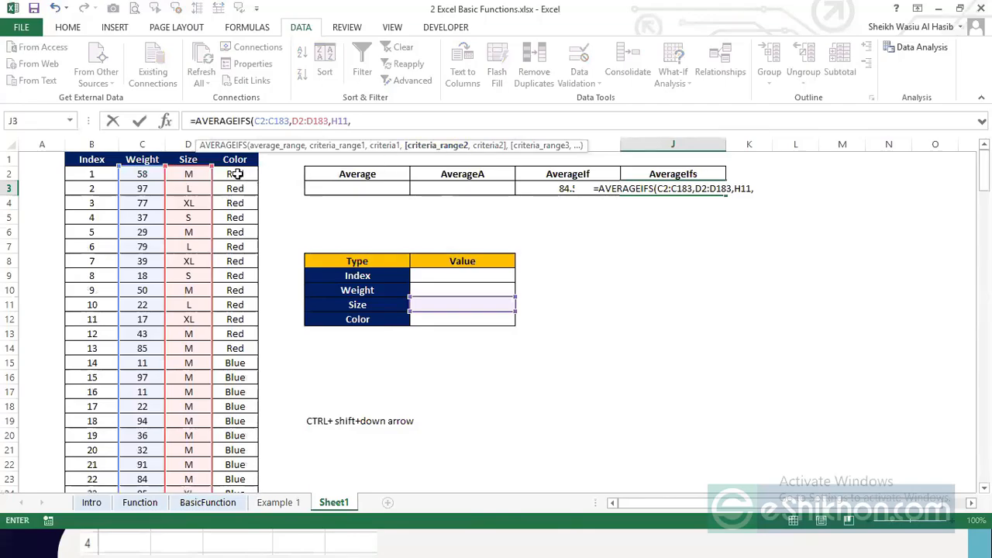
# Step: Add the Color values E2:E183 as the second criteria range of the AVERAGEIFS formula, followed by a comma
pyautogui.click(237, 174)
pyautogui.hotkey('ctrl', 'shift', 'Down')
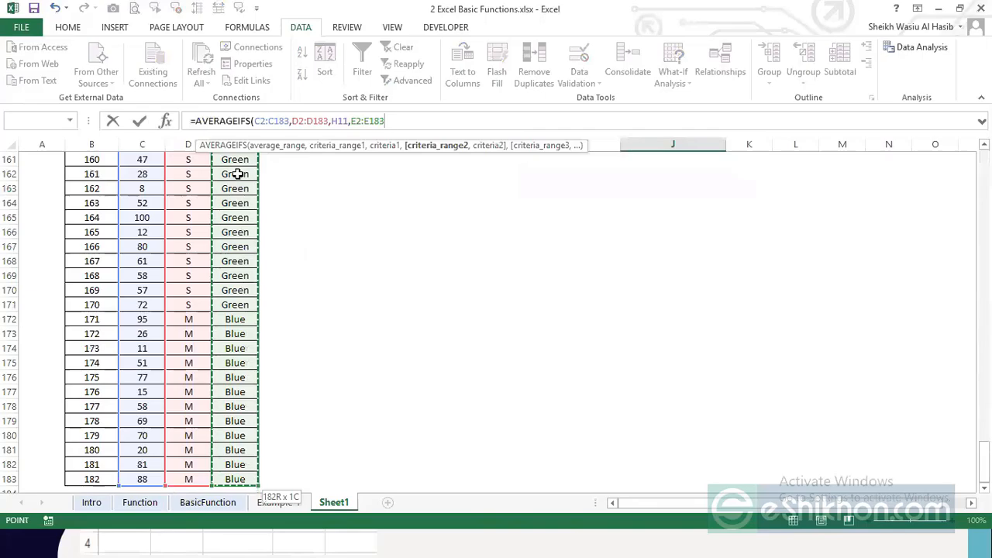
pyautogui.write(',')
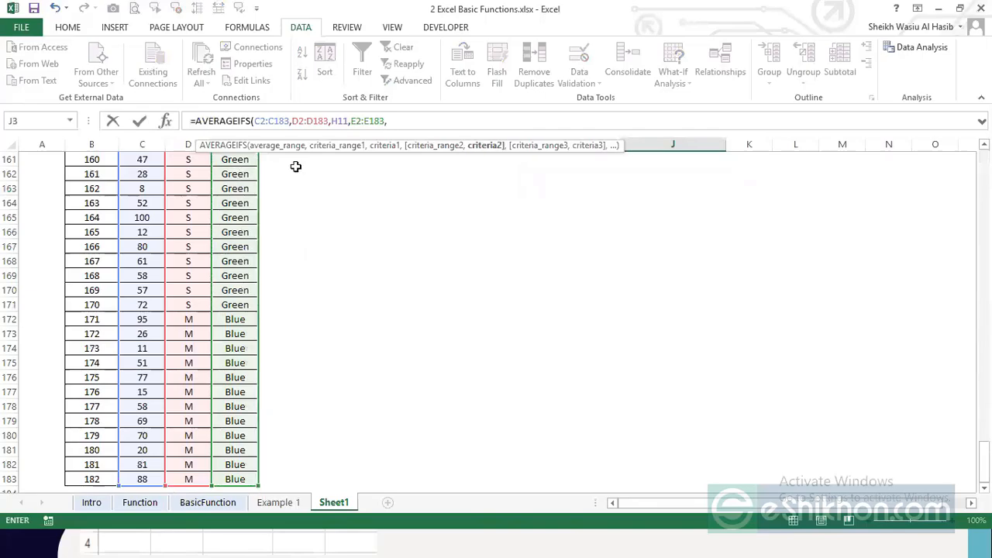
# Step: Add the Color value cell H12 as the second criterion and complete the AVERAGEIFS formula in J3
pyautogui.moveTo(984, 463); pyautogui.dragTo(985, 160)
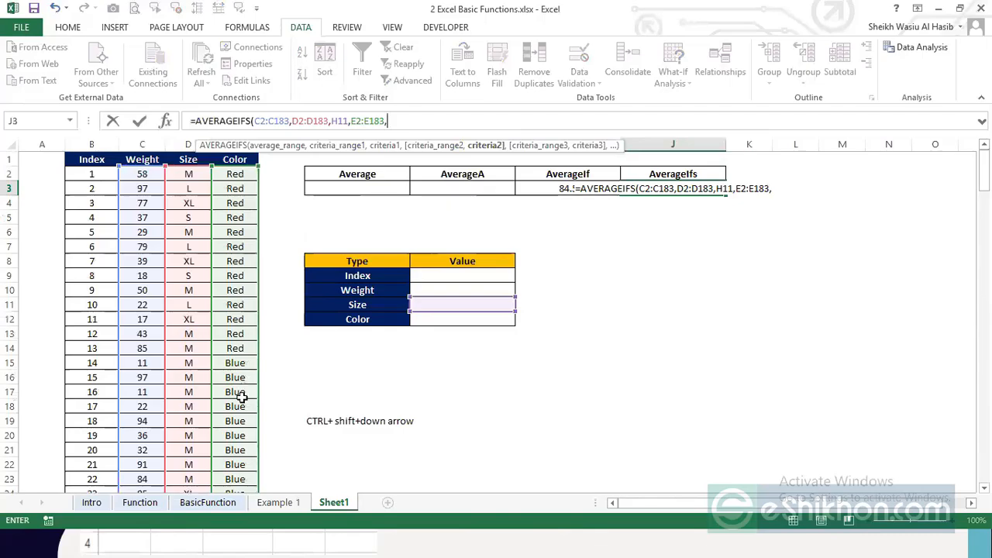
pyautogui.scroll(-10, 235, 392)
pyautogui.scroll(10, 235, 391)
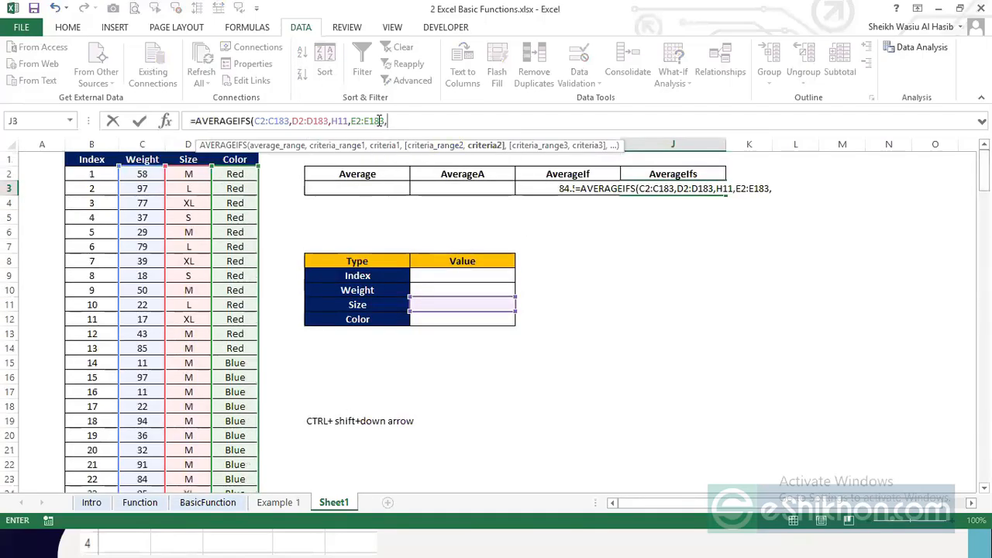
pyautogui.click(439, 317)
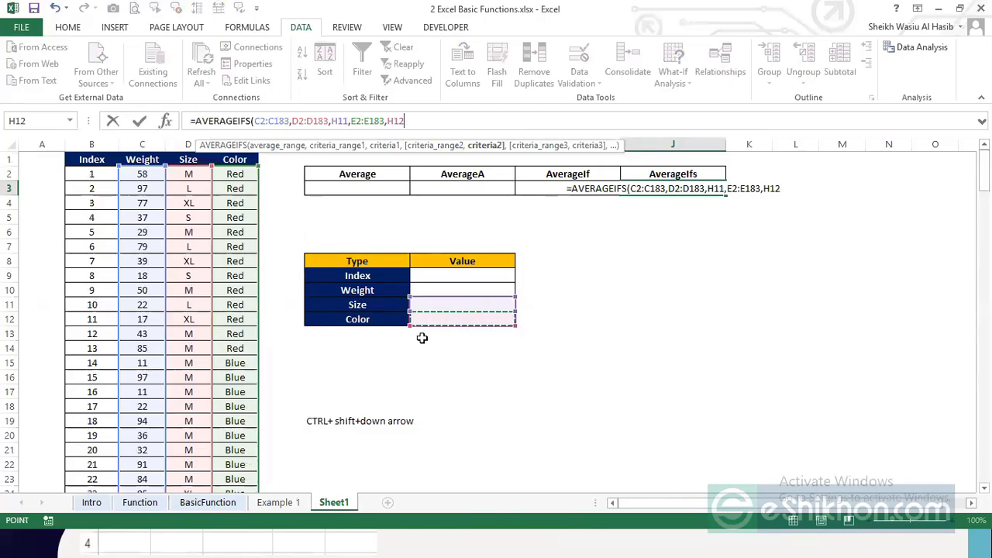
pyautogui.press('Return')
pyautogui.press('Up')
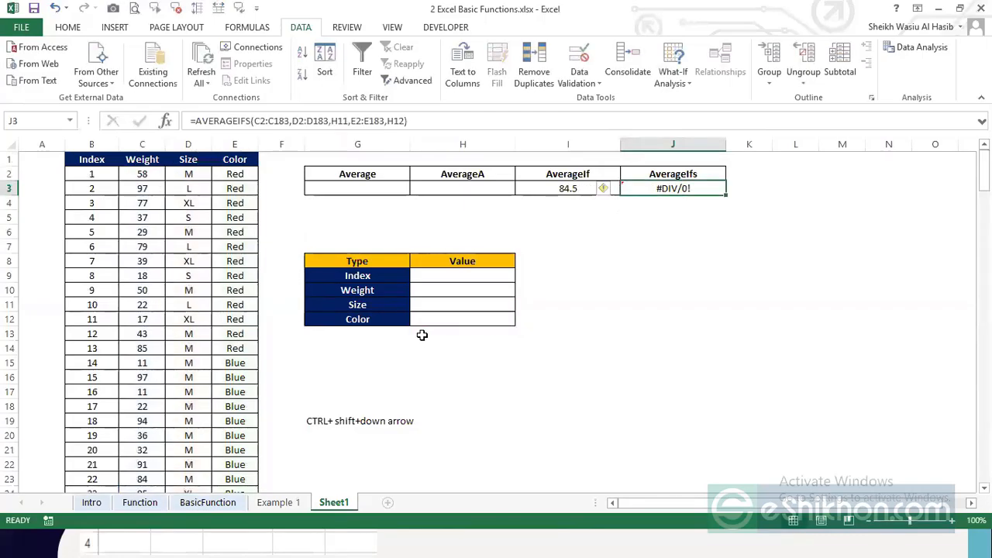
# Step: Enter M as the Size criterion in H11 and Red as the Color criterion in H12
pyautogui.click(448, 307)
pyautogui.write('M')
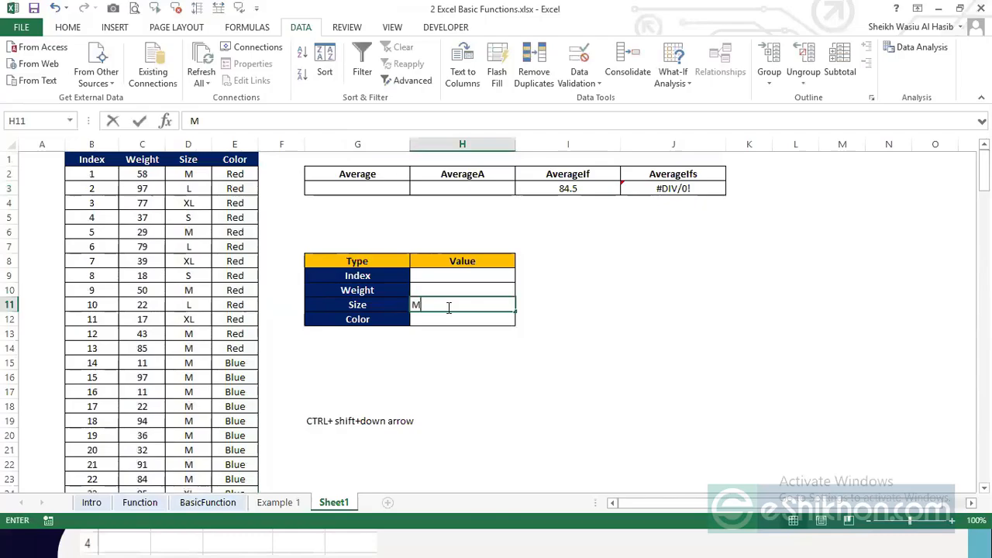
pyautogui.press('Return')
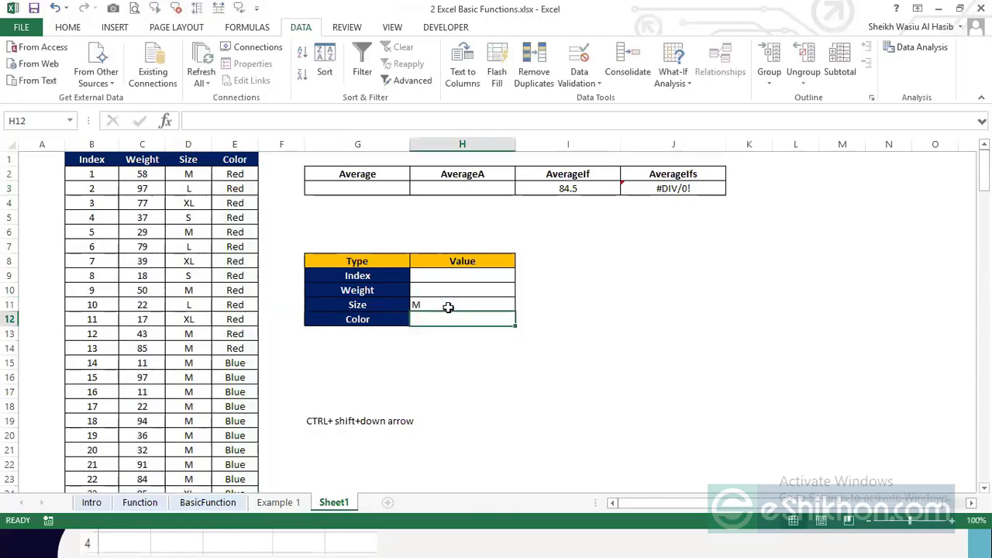
pyautogui.write('Red')
pyautogui.press('Return')
pyautogui.press('Up')
pyautogui.click(448, 307)
pyautogui.click(443, 321)
pyautogui.click(439, 305)
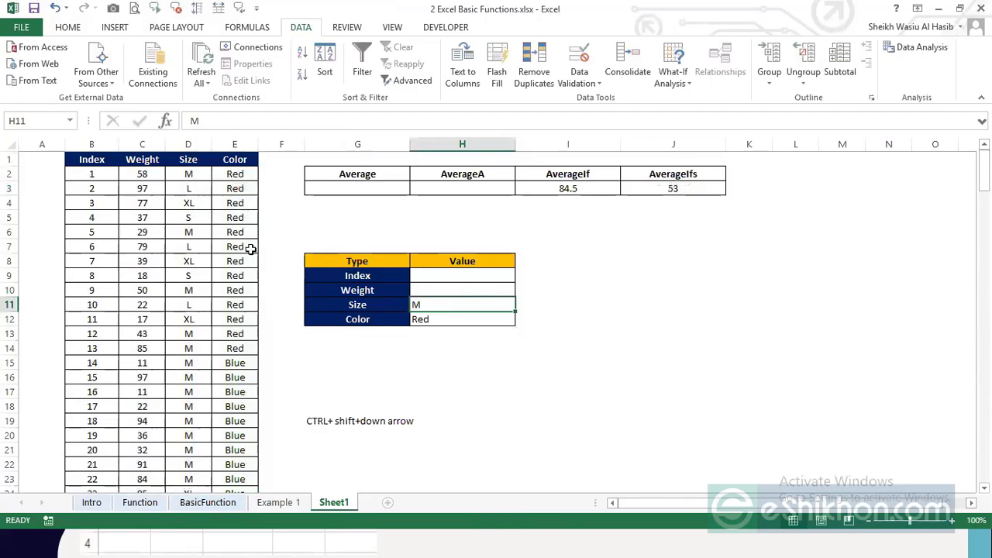
# Step: Show the AVERAGEIFS result in J3 with three decimal places and reduce it back to no decimals
pyautogui.click(199, 160)
pyautogui.click(671, 187)
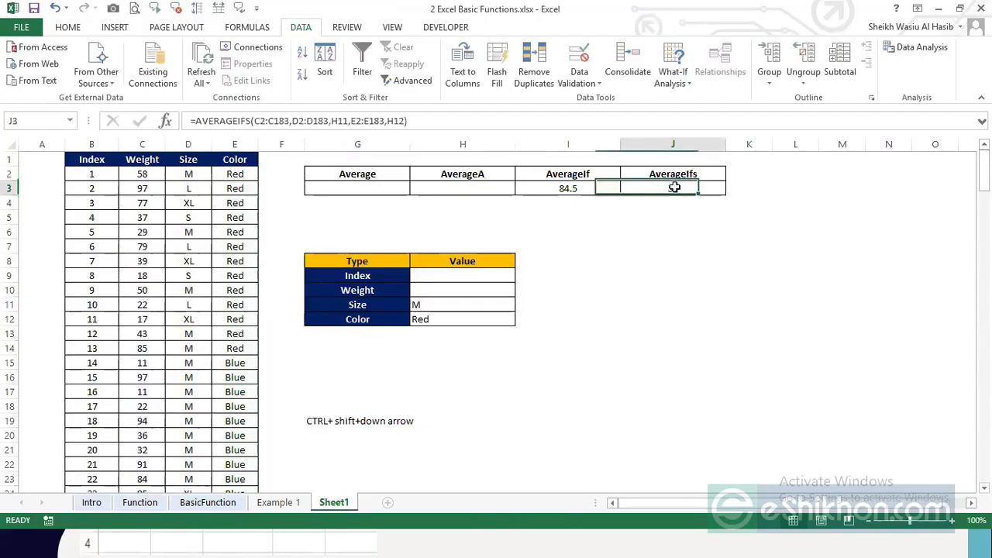
pyautogui.click(76, 30)
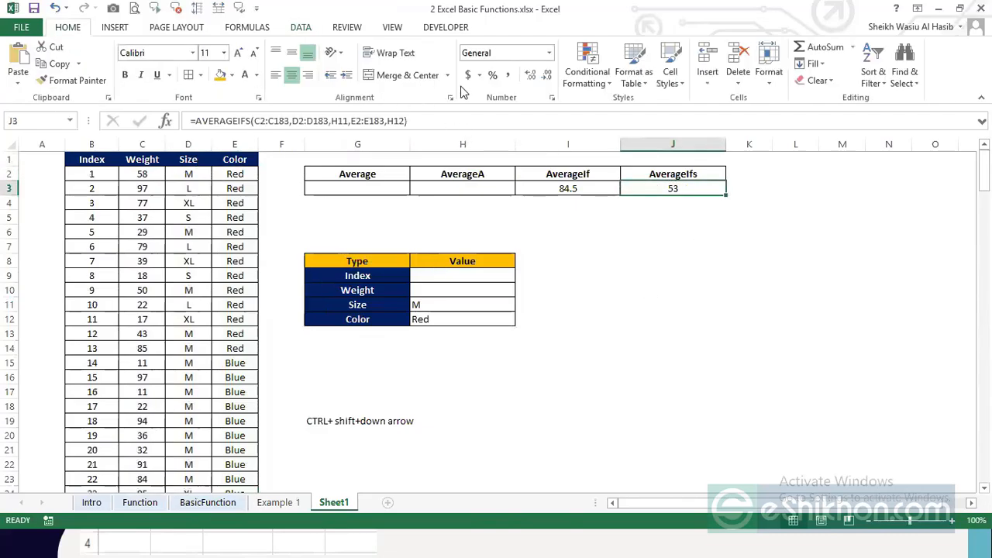
pyautogui.click(530, 76)
pyautogui.click(530, 76)
pyautogui.click(530, 75)
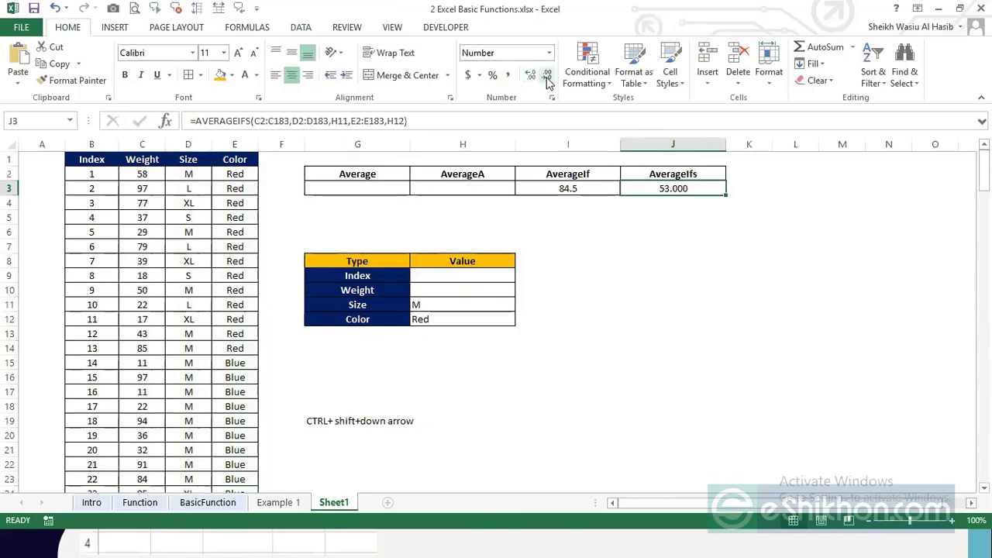
pyautogui.click(547, 75)
pyautogui.click(547, 75)
pyautogui.click(547, 75)
# Step: Try XL as the Size criterion in H11, and replace it with L
pyautogui.click(435, 305)
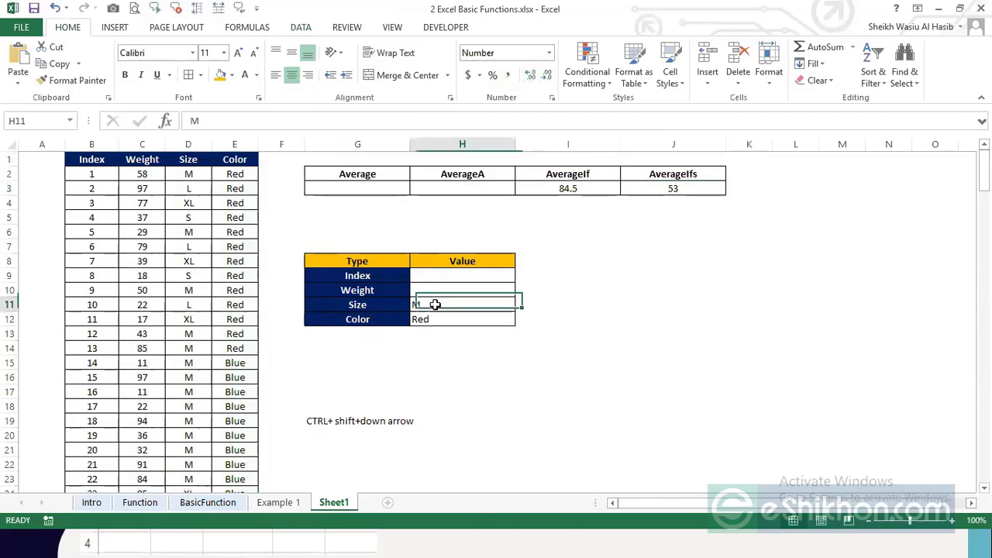
pyautogui.write('XL')
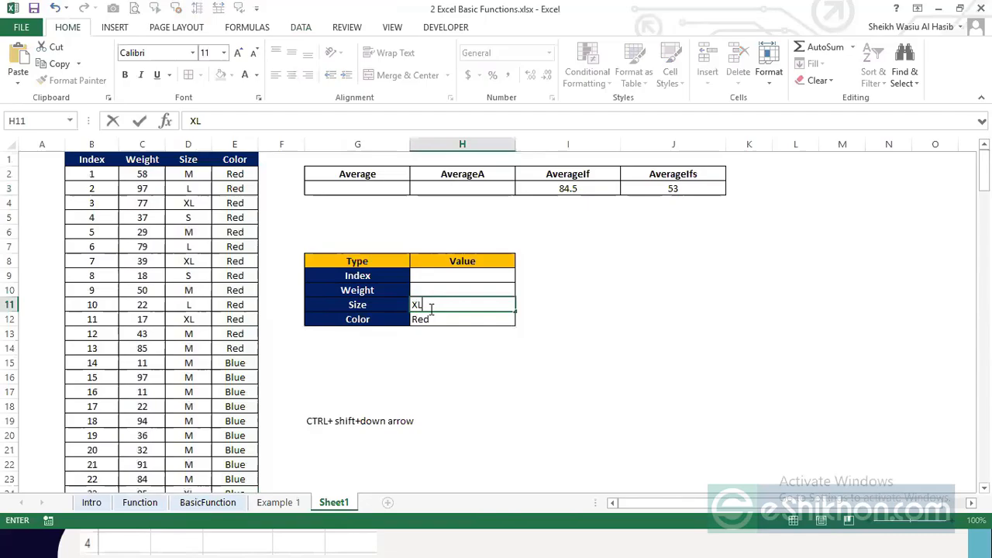
pyautogui.press('Return')
pyautogui.click(429, 309)
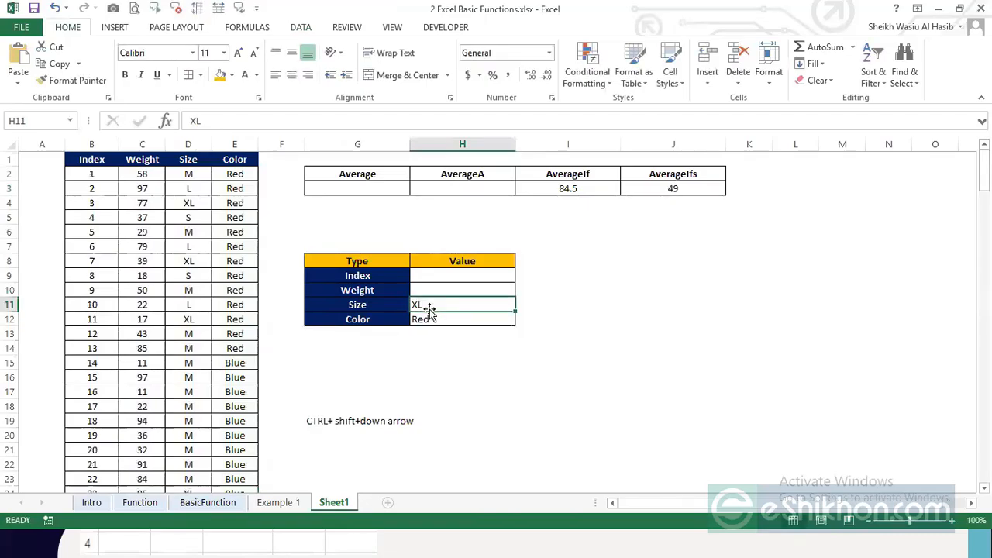
pyautogui.write('L')
pyautogui.press('Return')
pyautogui.click(430, 309)
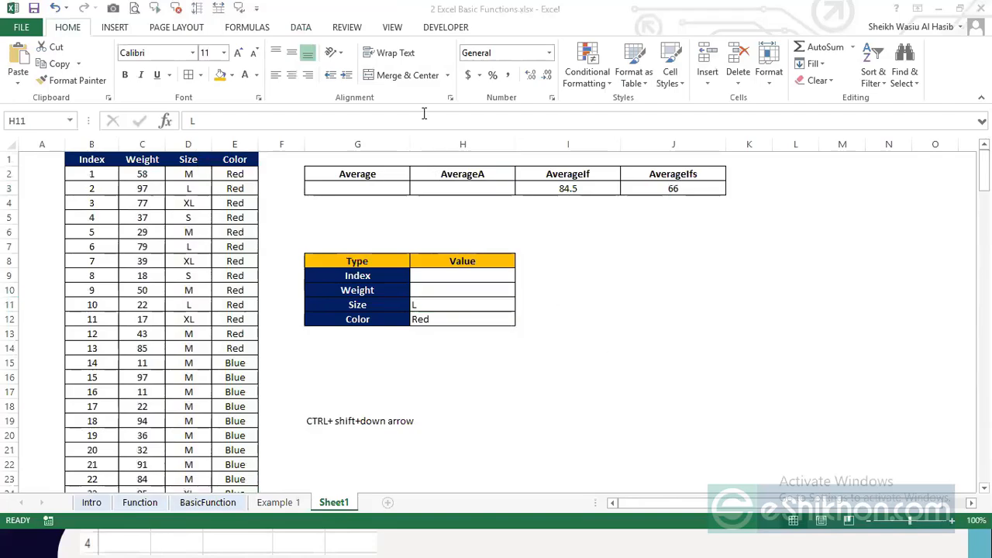
# Step: Add filters to the data table's headers and filter the Size column to show only L
pyautogui.click(180, 160)
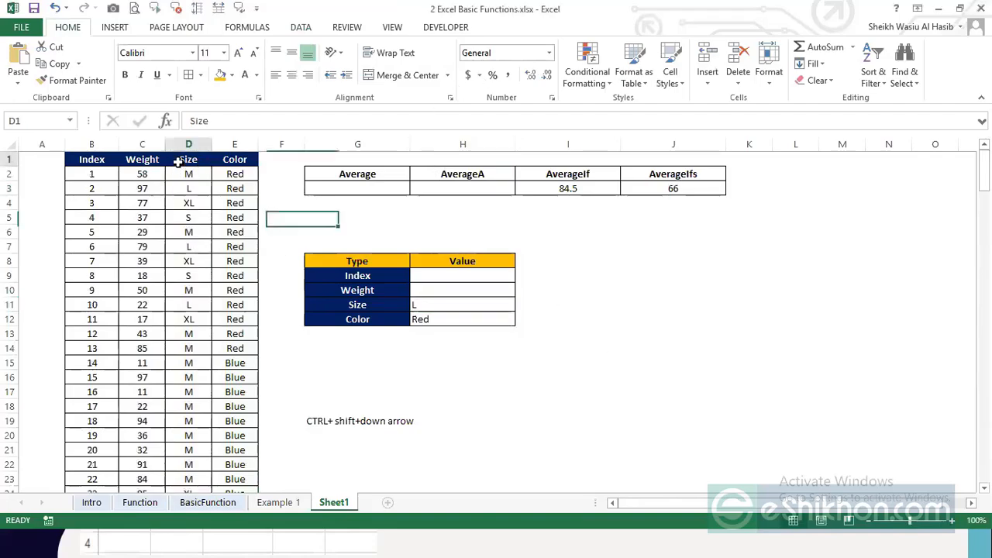
pyautogui.click(301, 28)
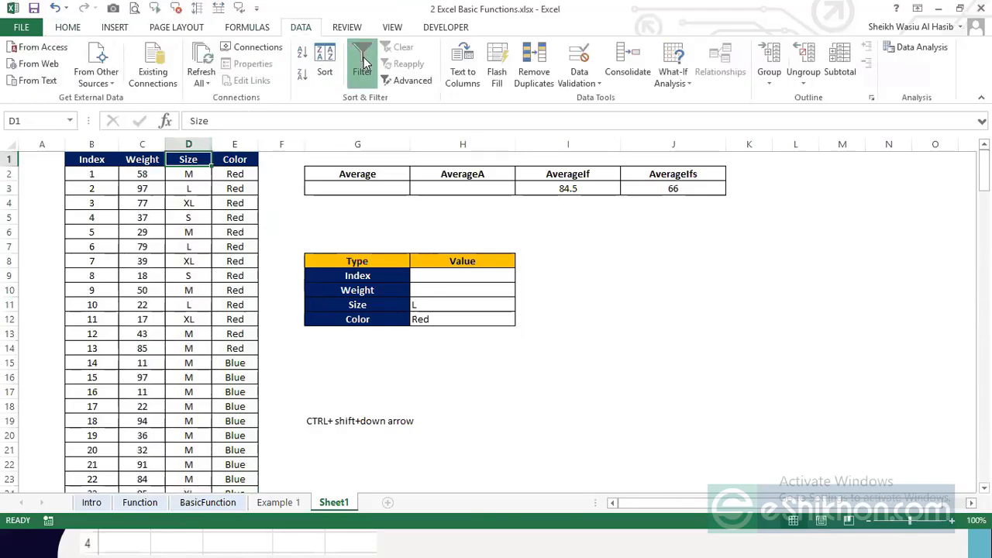
pyautogui.click(362, 66)
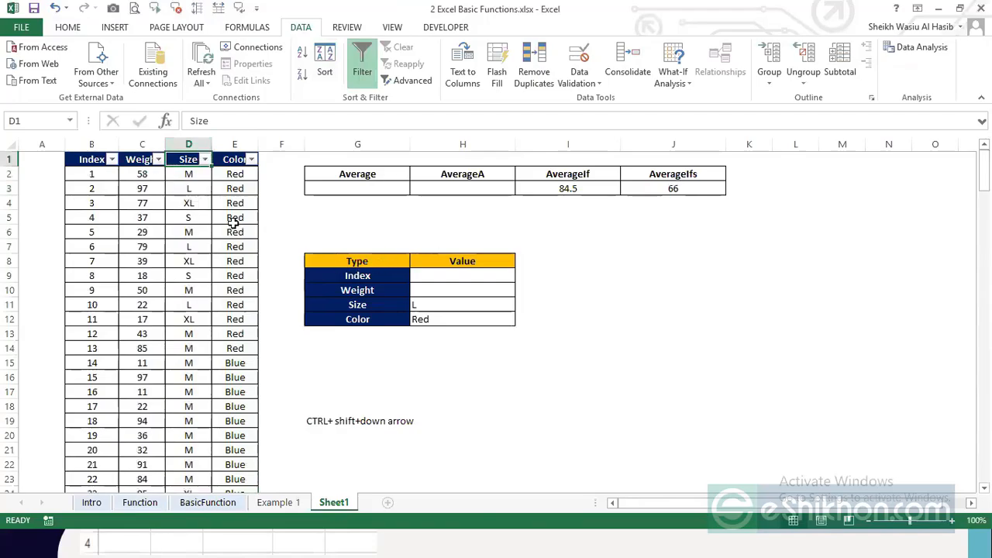
pyautogui.click(205, 160)
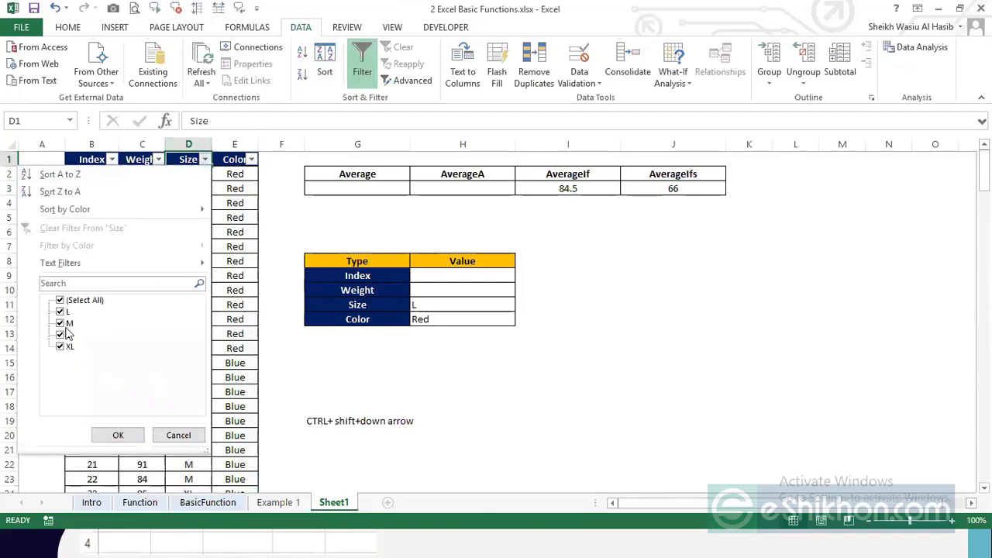
pyautogui.click(59, 301)
pyautogui.click(60, 312)
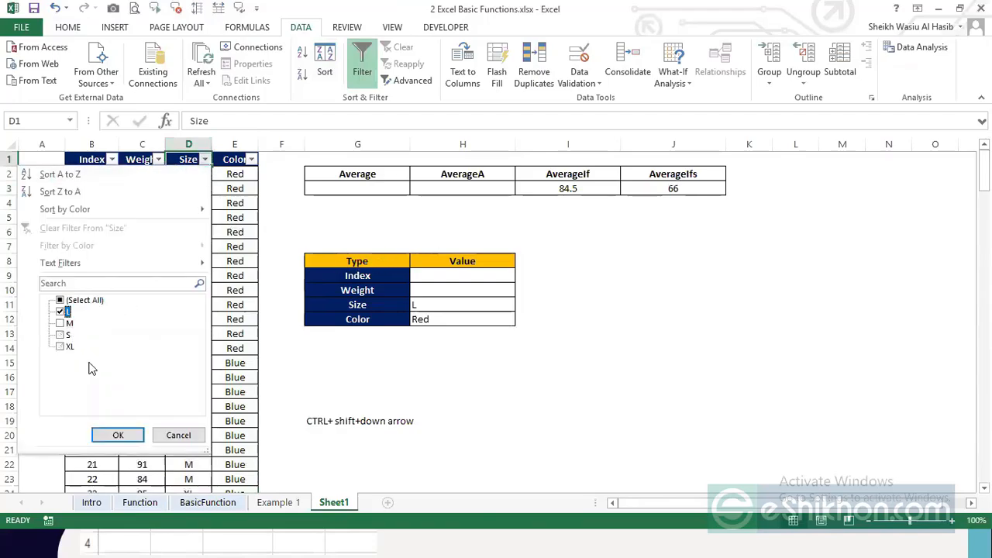
pyautogui.click(106, 439)
# Step: Filter the Color column to show only Red
pyautogui.click(251, 160)
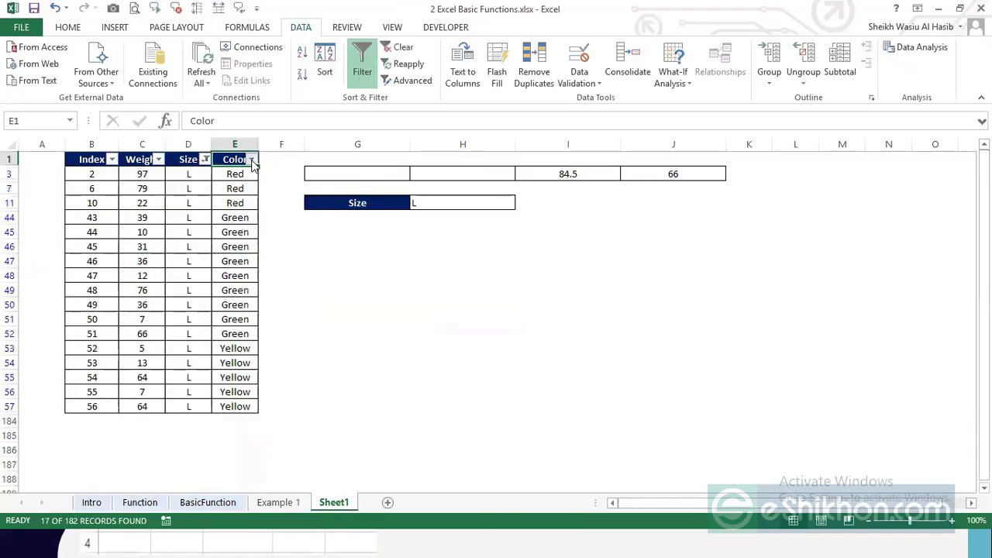
pyautogui.click(106, 300)
pyautogui.click(106, 323)
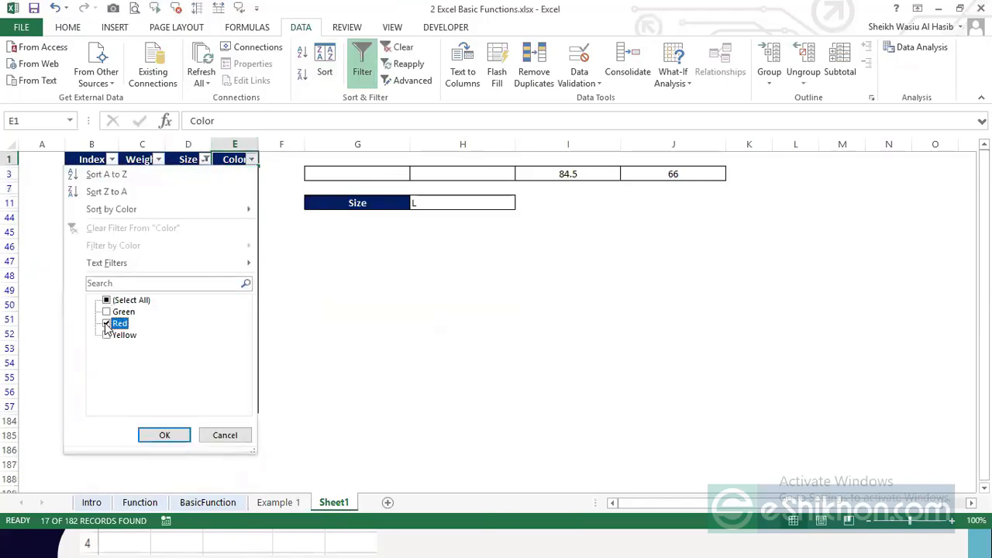
pyautogui.press('Return')
# Step: Select the filtered Weight cells and compare their average with the AVERAGEIFS result in J3
pyautogui.press('Down')
pyautogui.press('Left')
pyautogui.press('Left')
pyautogui.hotkey('shift', 'Down')
pyautogui.hotkey('shift', 'Down')
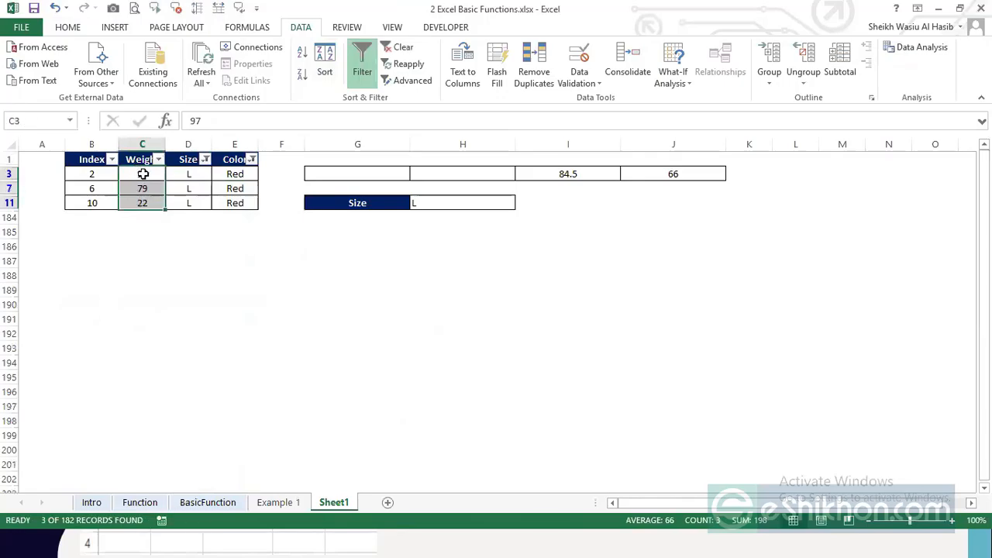
pyautogui.moveTo(143, 173); pyautogui.dragTo(143, 196)
pyautogui.click(679, 177)
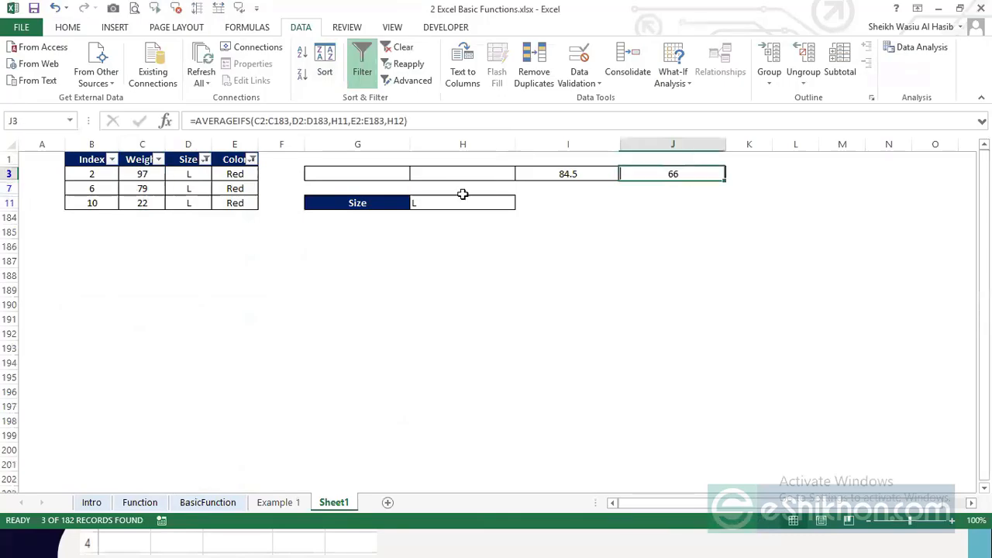
# Step: Switch the Size filter from L to M and select the remaining Weight cells to check their average
pyautogui.click(204, 161)
pyautogui.click(62, 313)
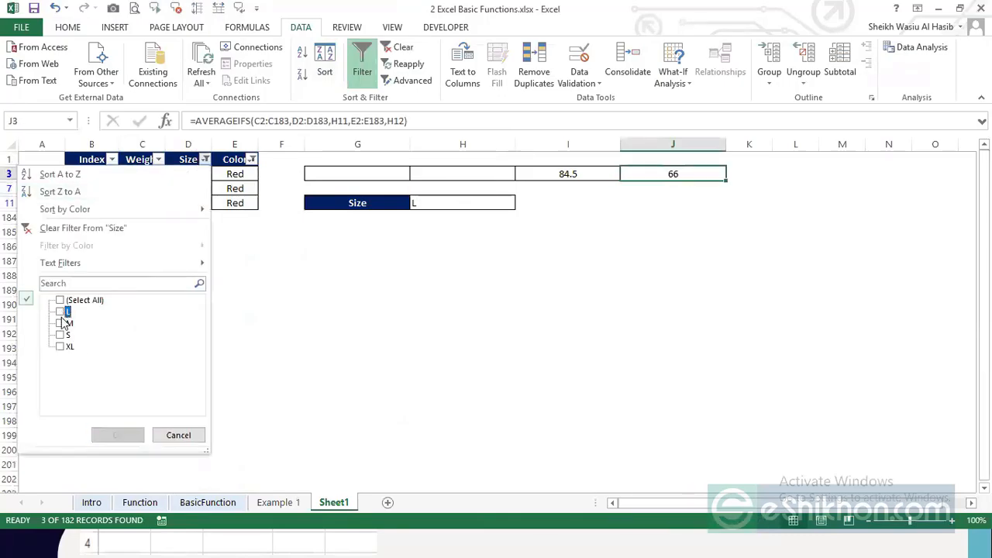
pyautogui.click(62, 323)
pyautogui.press('Return')
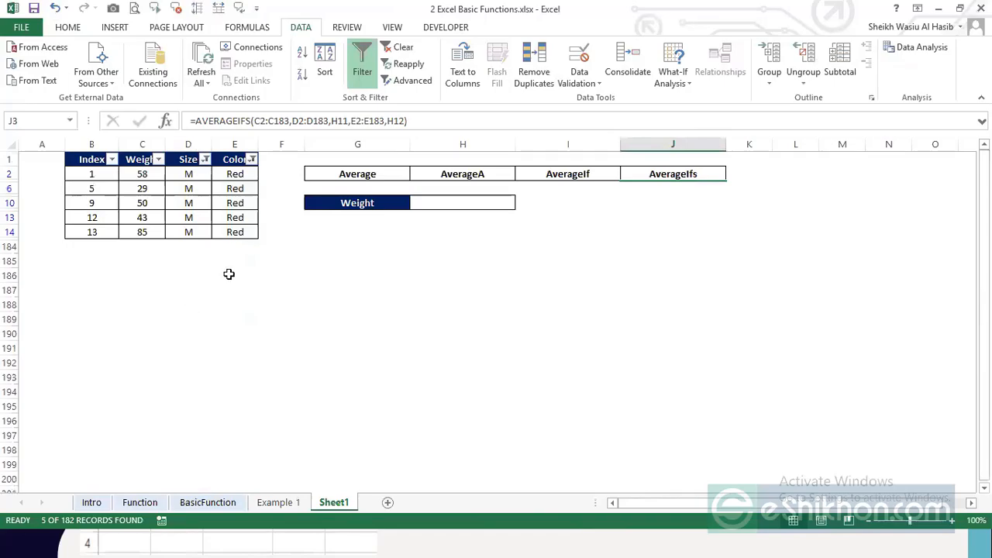
pyautogui.moveTo(145, 174); pyautogui.dragTo(141, 229)
# Step: Remove the data table's filters and set the Size criterion in H11 to M to recalculate the AVERAGEIFS result in J3
pyautogui.hotkey('ctrl', 'shift', 'l')
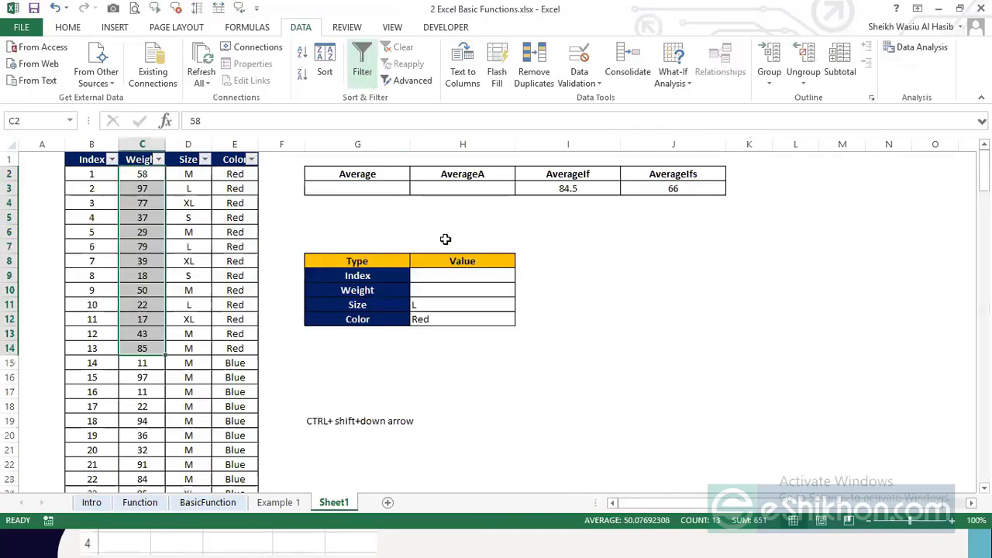
pyautogui.click(434, 302)
pyautogui.write('M')
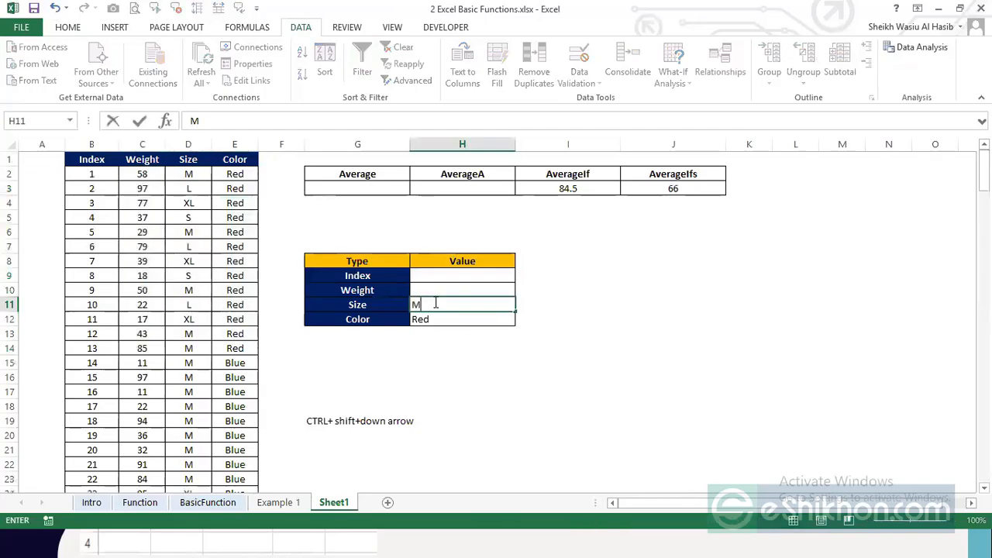
pyautogui.press('Return')
pyautogui.click(654, 189)
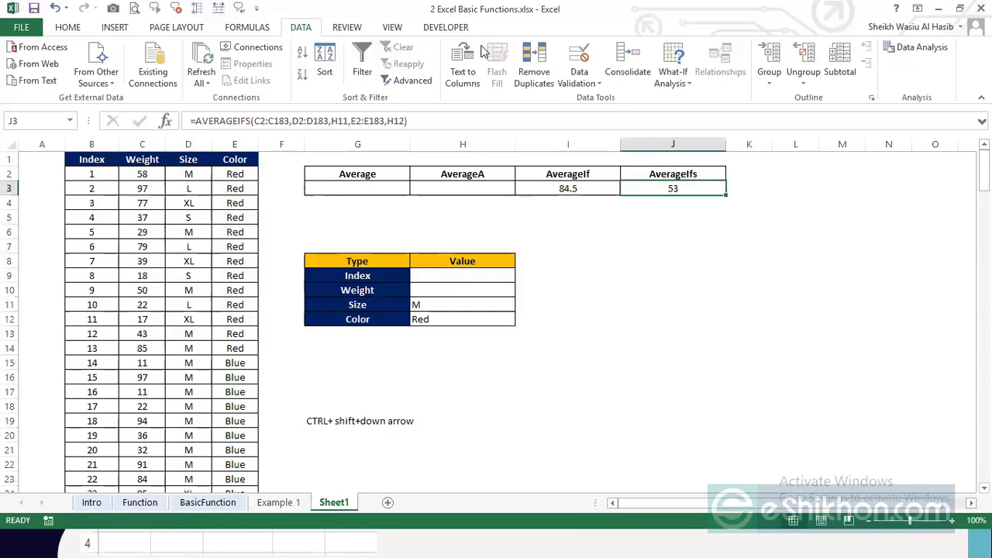
pyautogui.hotkey('alt', 'Tab')
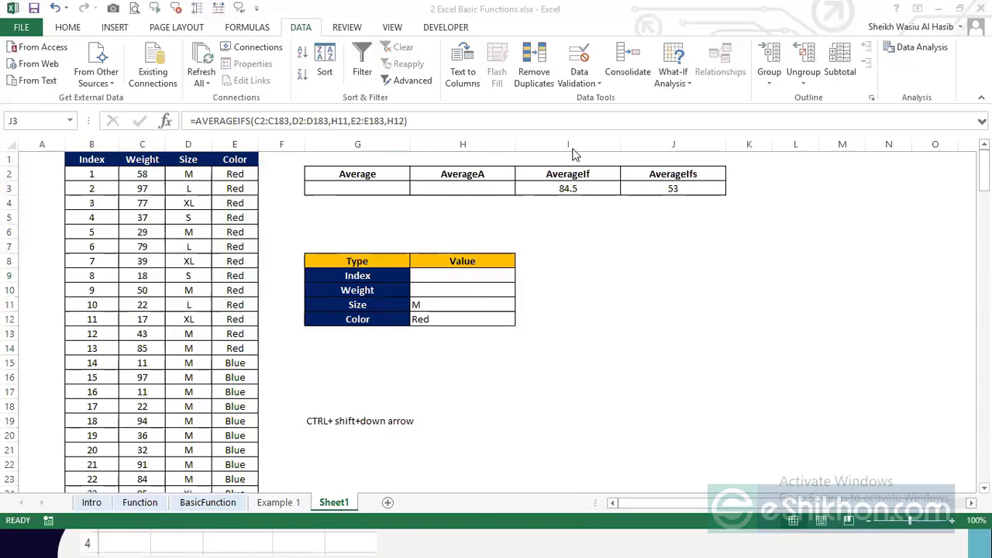
pyautogui.click(438, 310)
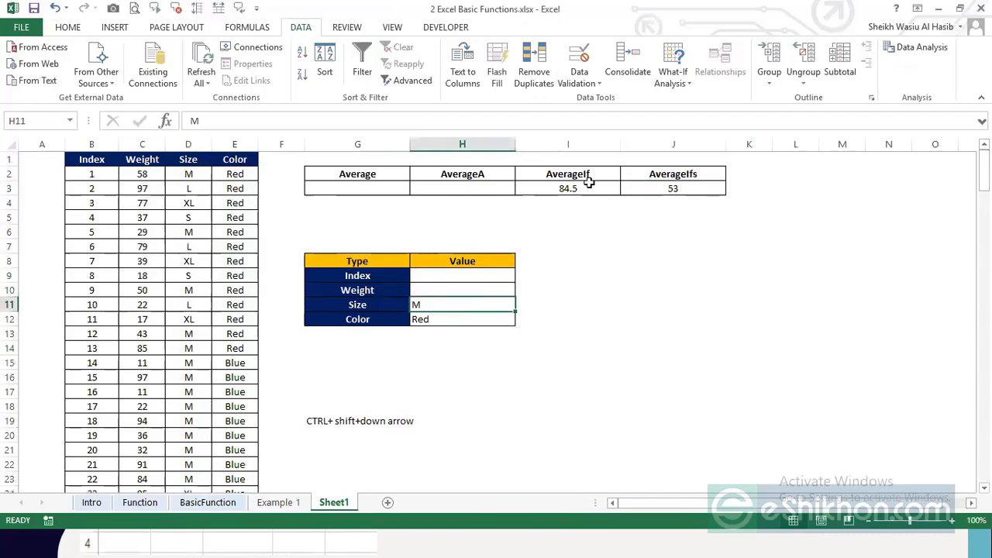
# Step: Rename the headers in I2 and J2 as countif and countifs, and clear the old results in I3:J3
pyautogui.click(545, 171)
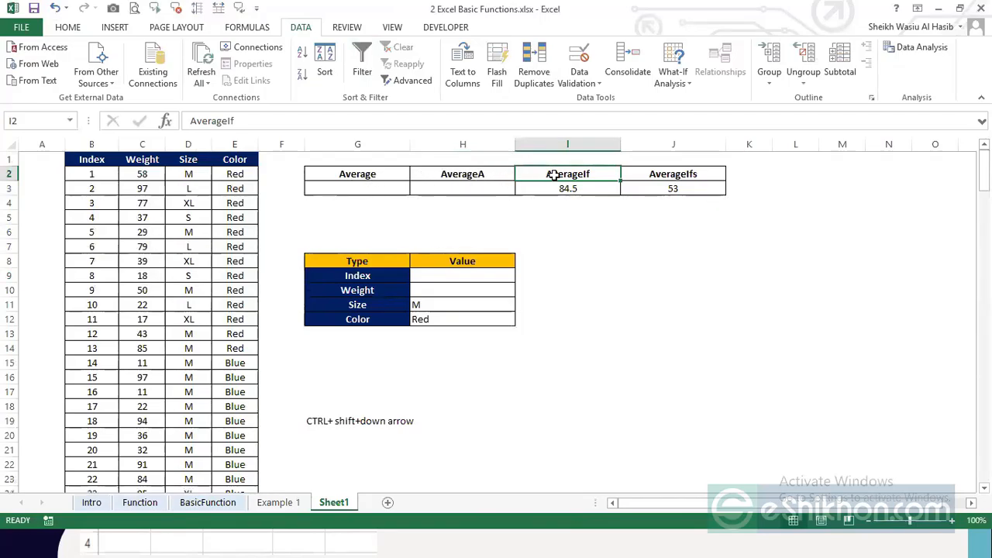
pyautogui.write('counto')
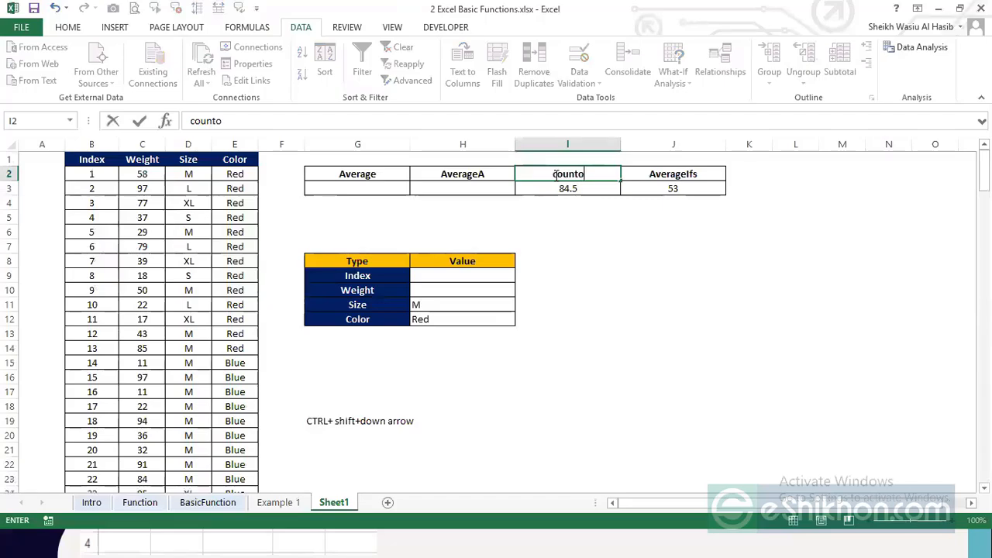
pyautogui.press('BackSpace')
pyautogui.write('if')
pyautogui.press('Tab')
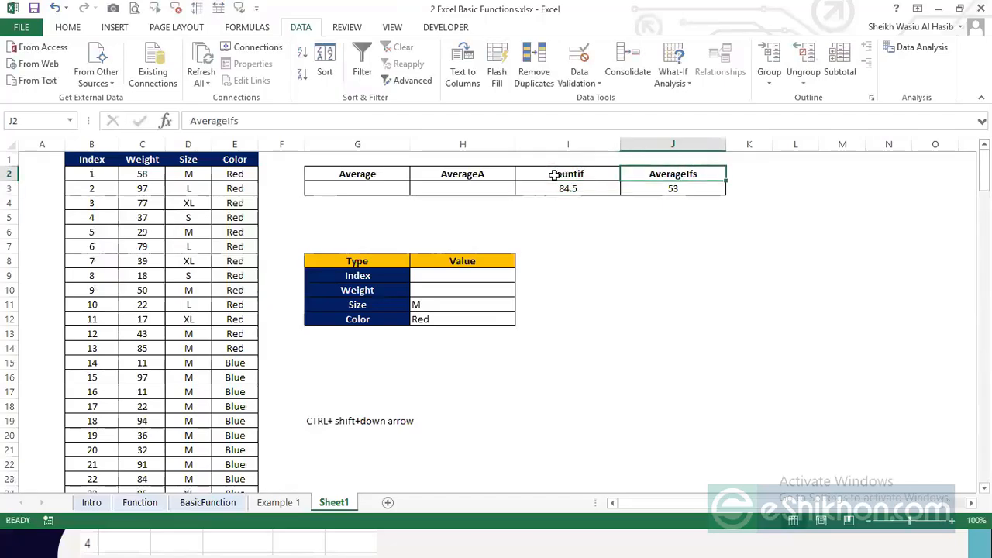
pyautogui.write('countifs')
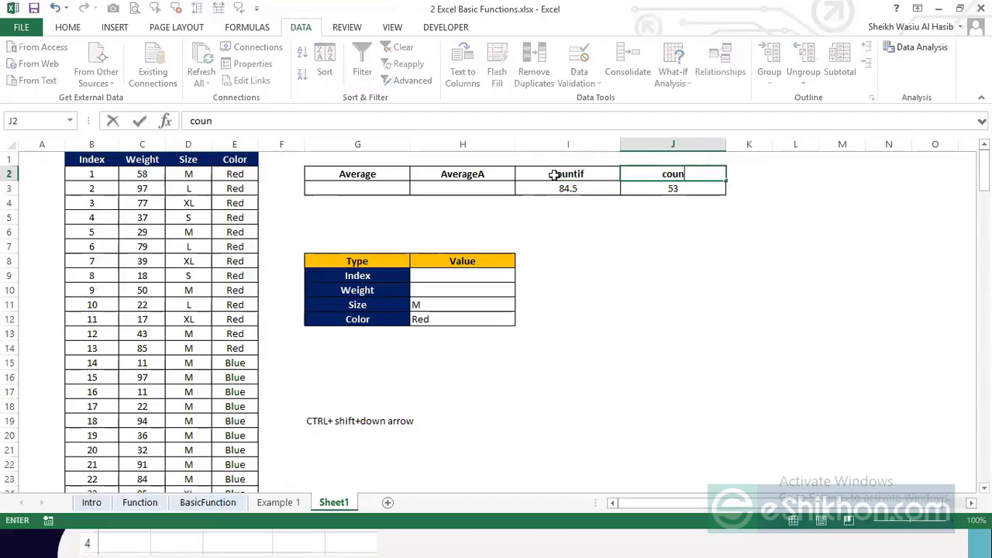
pyautogui.press('Return')
pyautogui.moveTo(580, 191); pyautogui.dragTo(678, 186)
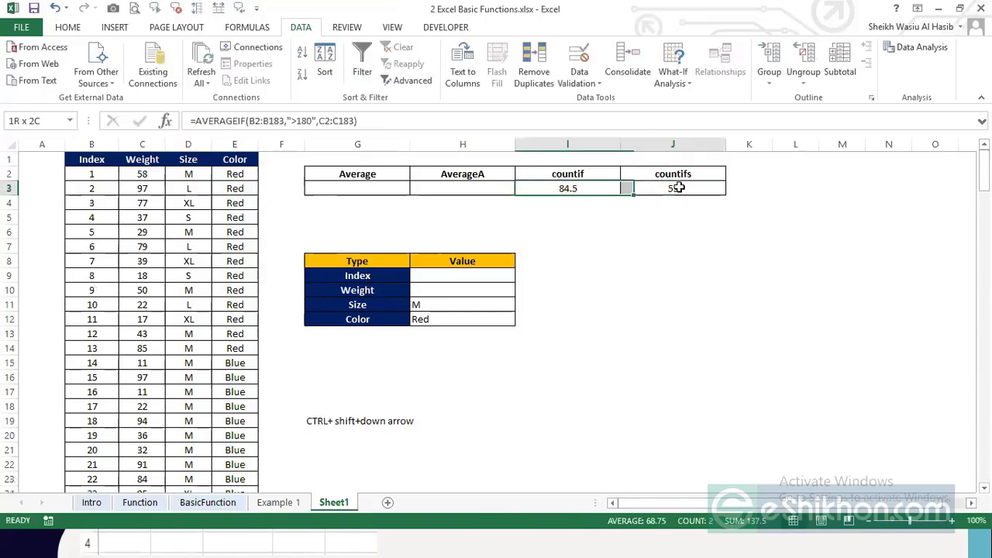
pyautogui.press('Delete')
pyautogui.click(576, 203)
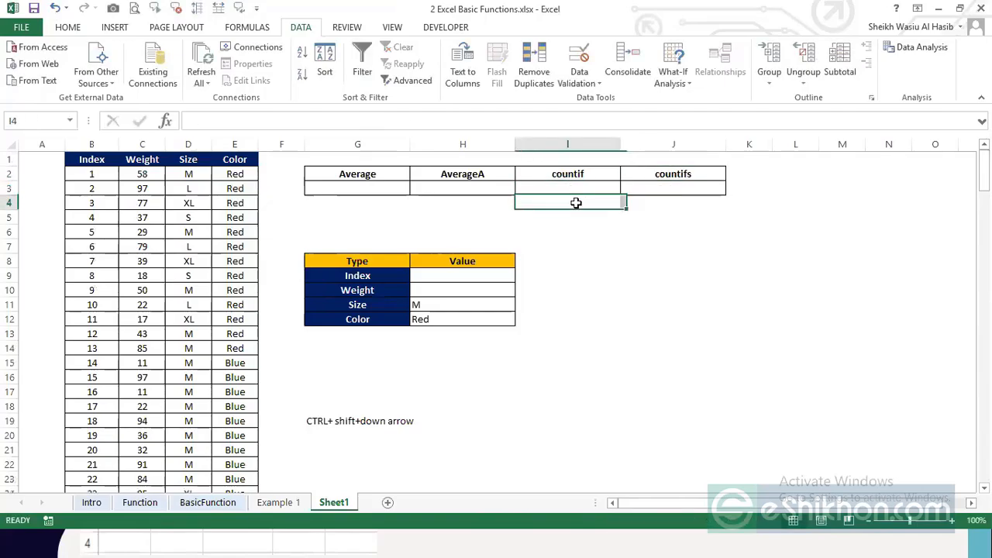
pyautogui.press('Up')
pyautogui.press('Up')
pyautogui.click(586, 188)
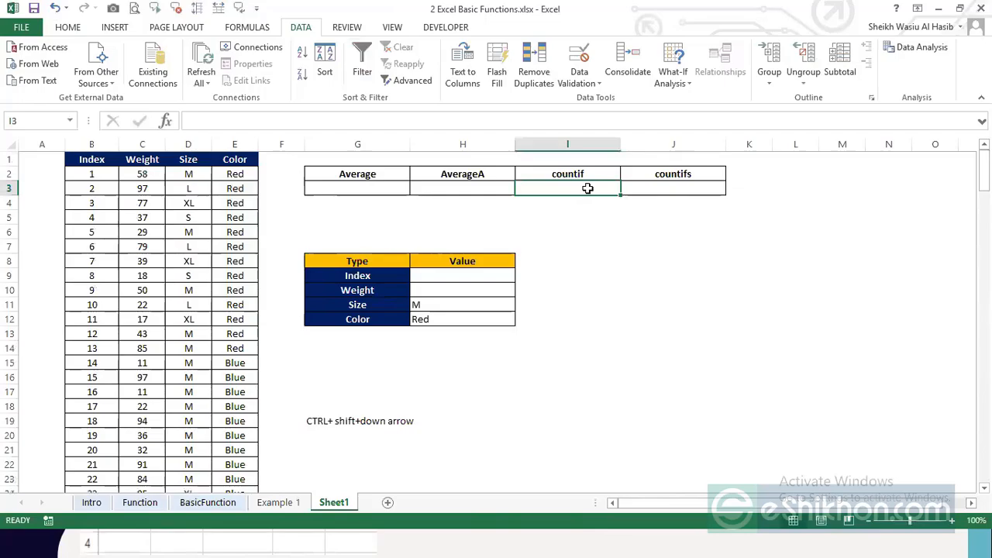
pyautogui.click(680, 192)
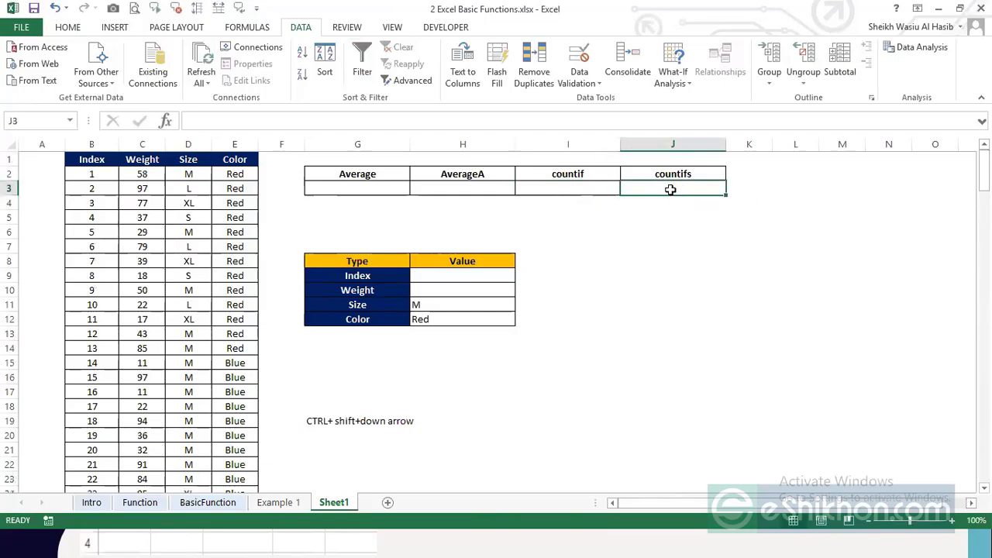
pyautogui.click(672, 174)
pyautogui.click(671, 189)
pyautogui.click(671, 176)
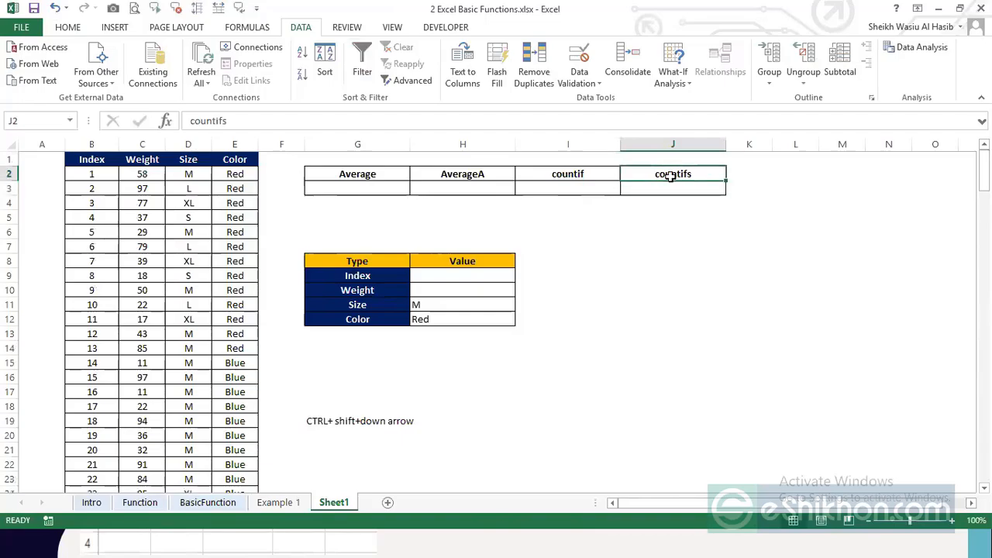
pyautogui.click(660, 191)
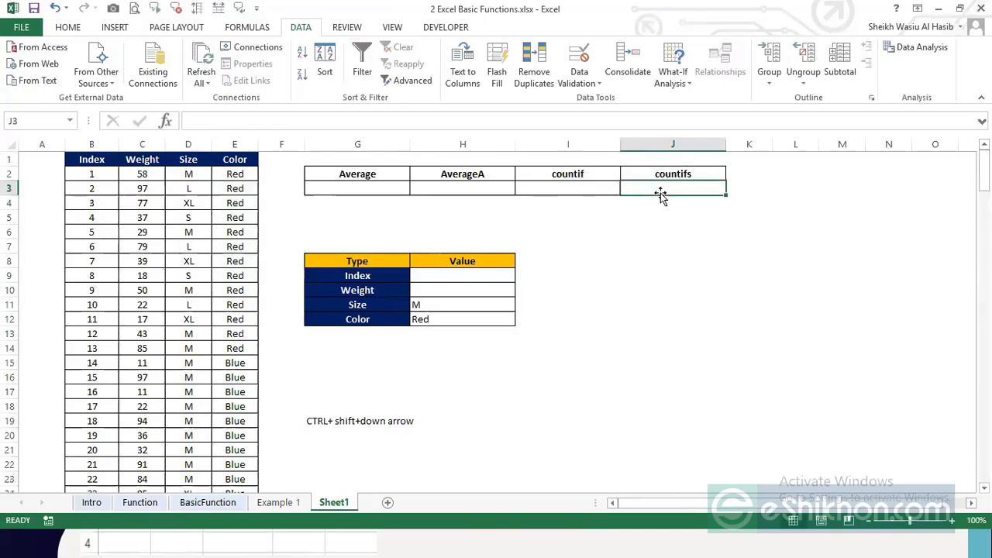
# Step: Enter a COUNTIF formula in I3 that counts the "M" entries in the Size range D2:D183
pyautogui.click(603, 189)
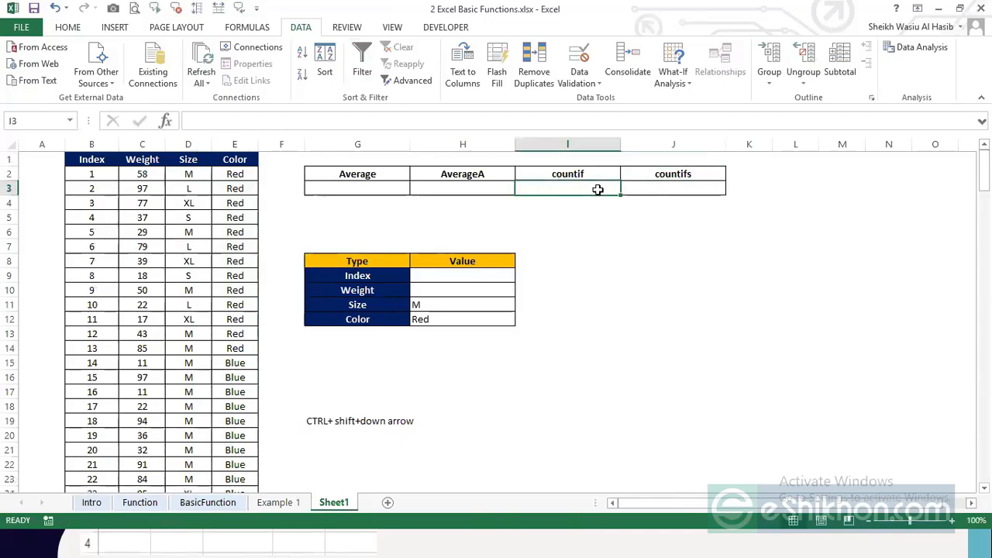
pyautogui.write('=')
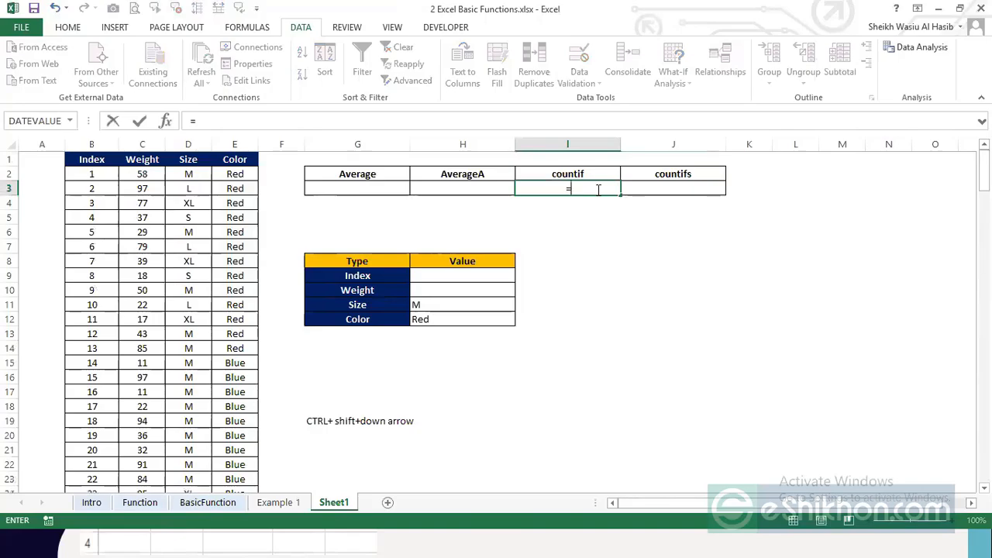
pyautogui.write('count')
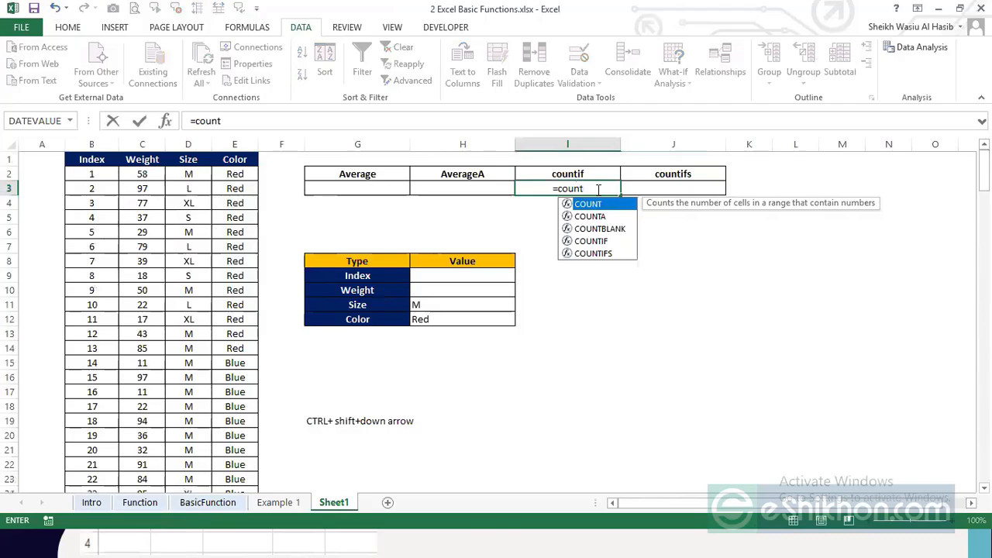
pyautogui.write('if')
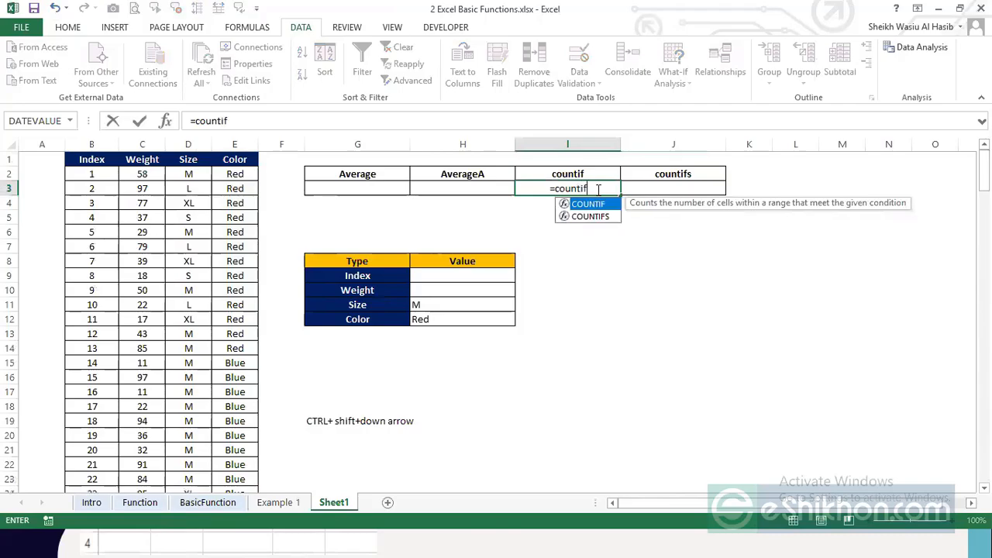
pyautogui.press('Tab')
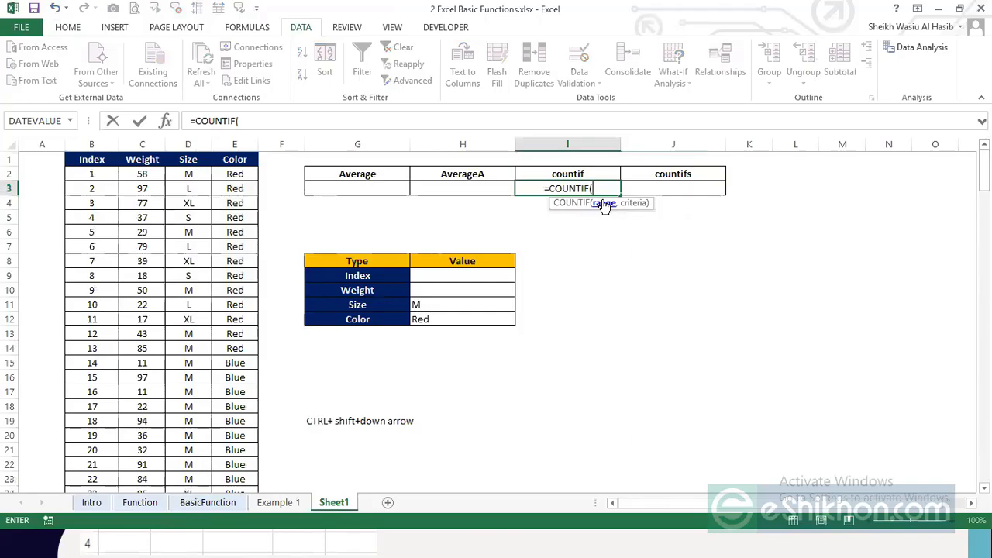
pyautogui.click(200, 175)
pyautogui.hotkey('ctrl', 'shift', 'Down')
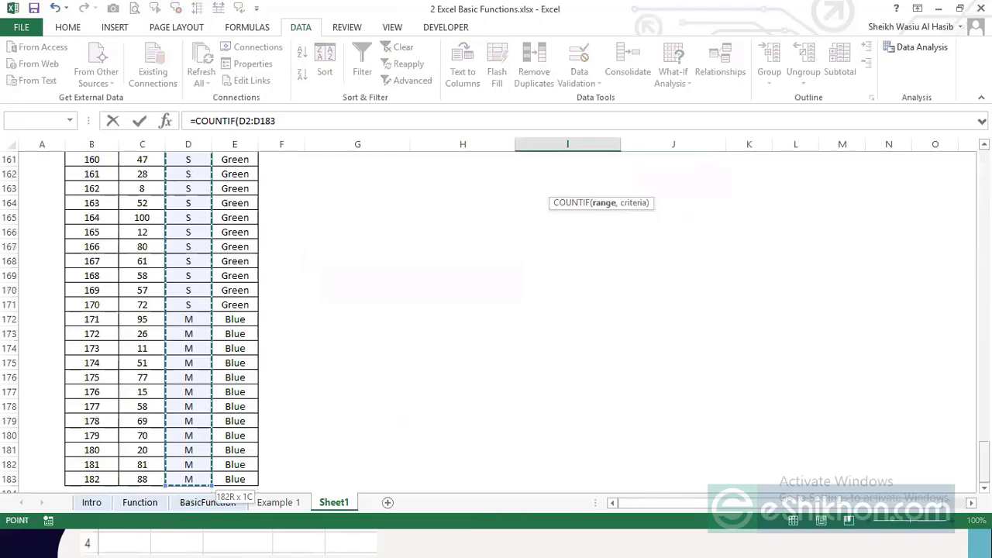
pyautogui.scroll(19, 965, 221)
pyautogui.scroll(20, 966, 193)
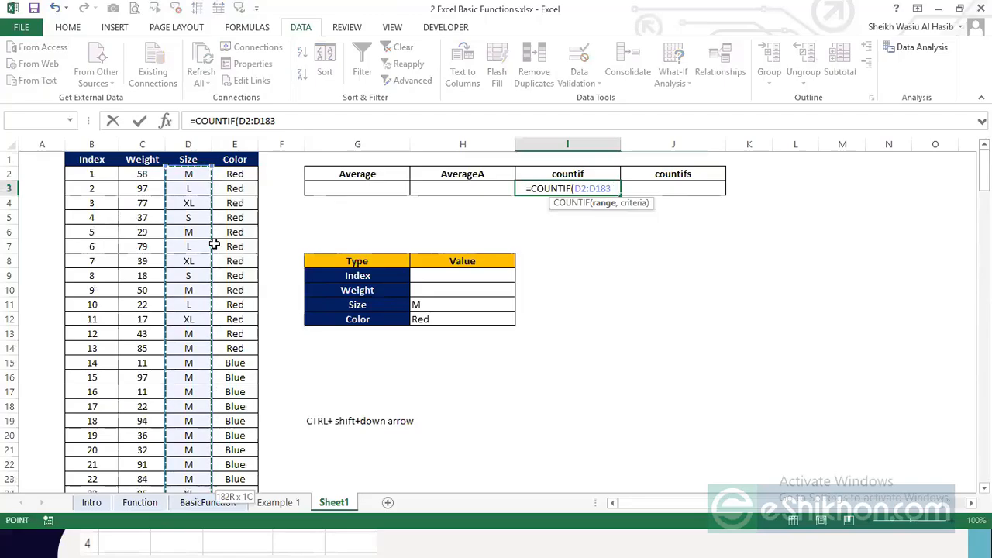
pyautogui.write(',"M"')
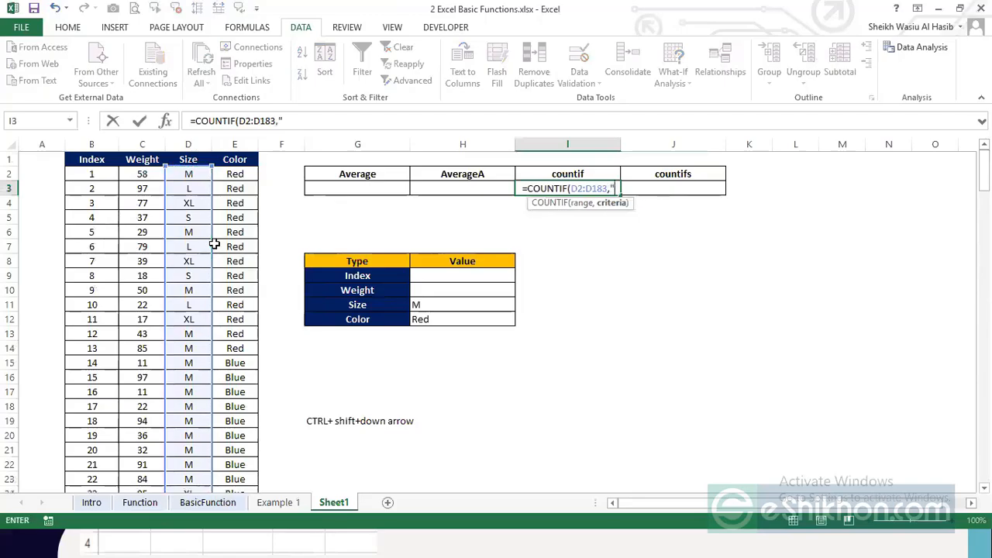
pyautogui.write('0')
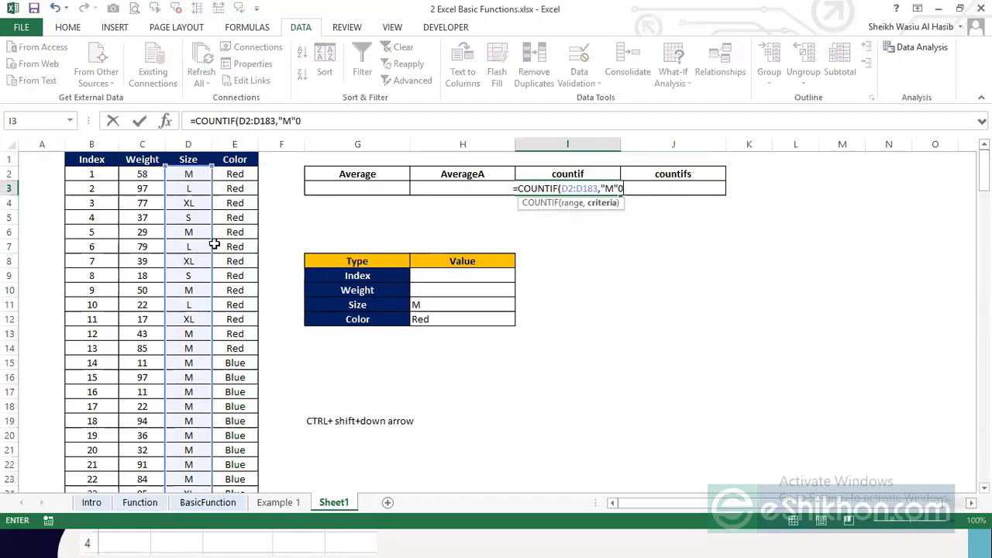
pyautogui.press('BackSpace')
pyautogui.write(')')
pyautogui.hotkey('ctrl', 'Return')
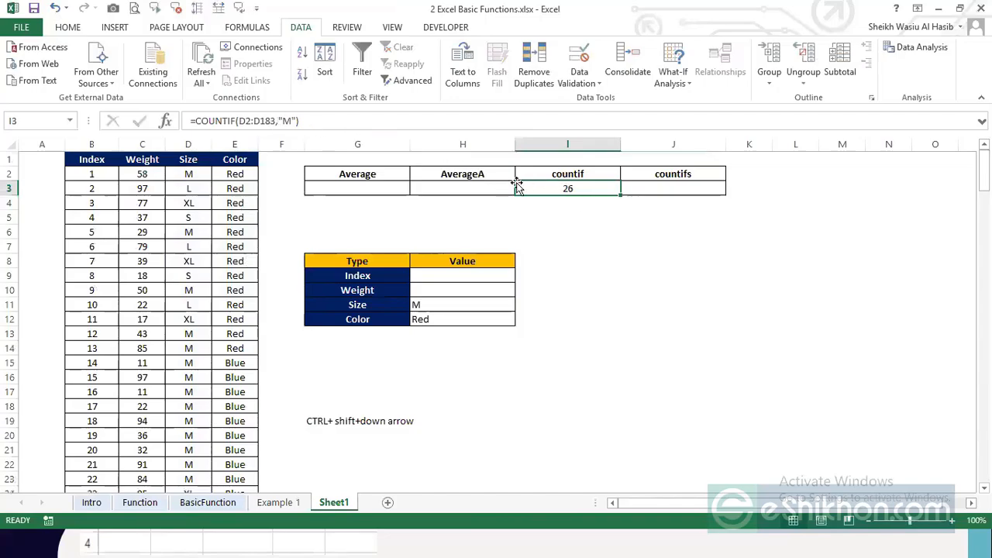
# Step: Replace the "M" criterion in I3's COUNTIF formula with a reference to cell H11
pyautogui.click(296, 121)
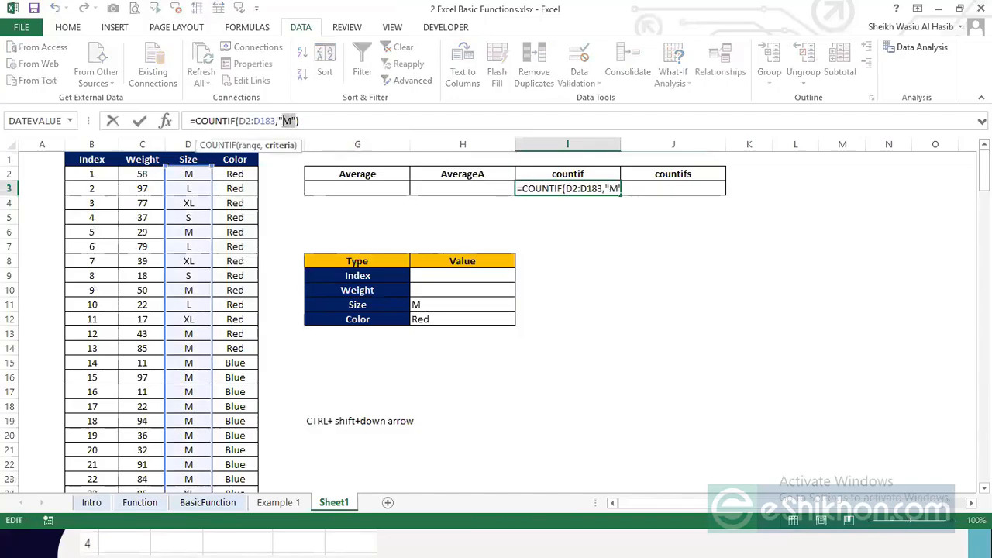
pyautogui.moveTo(284, 121); pyautogui.dragTo(279, 121)
pyautogui.press('BackSpace')
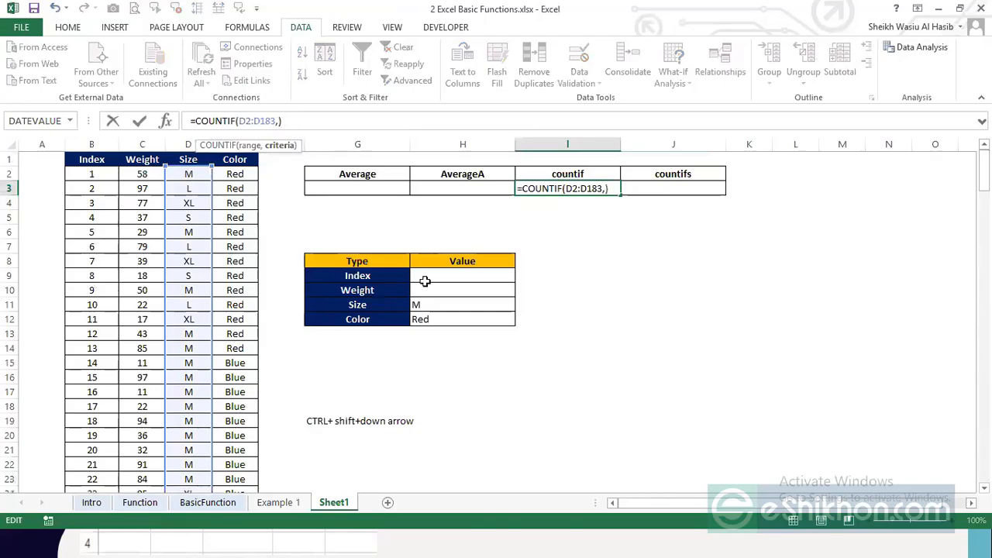
pyautogui.click(431, 306)
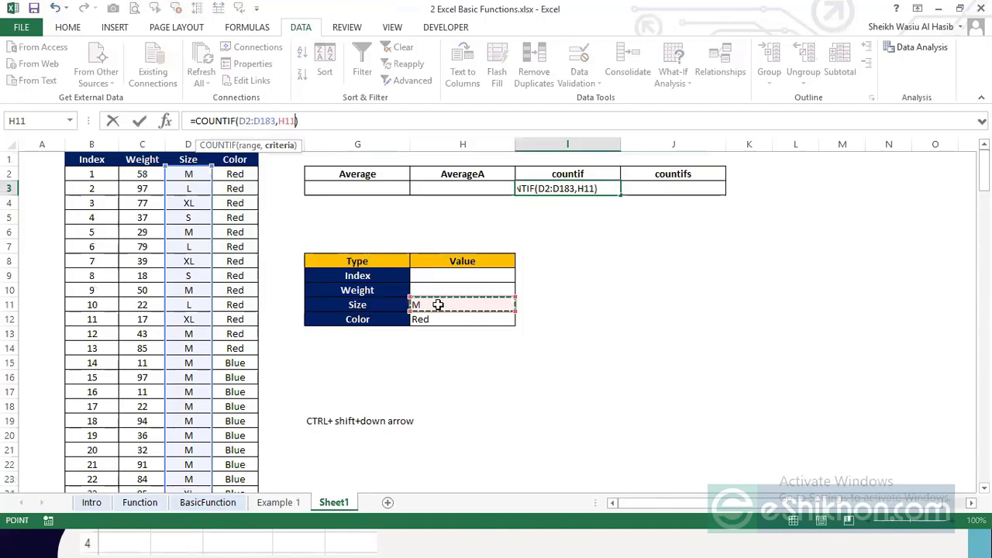
pyautogui.press('Return')
pyautogui.click(563, 194)
# Step: Set the Size criterion in H11 to L and check the COUNTIF result in I3, and repeat with XL
pyautogui.click(467, 300)
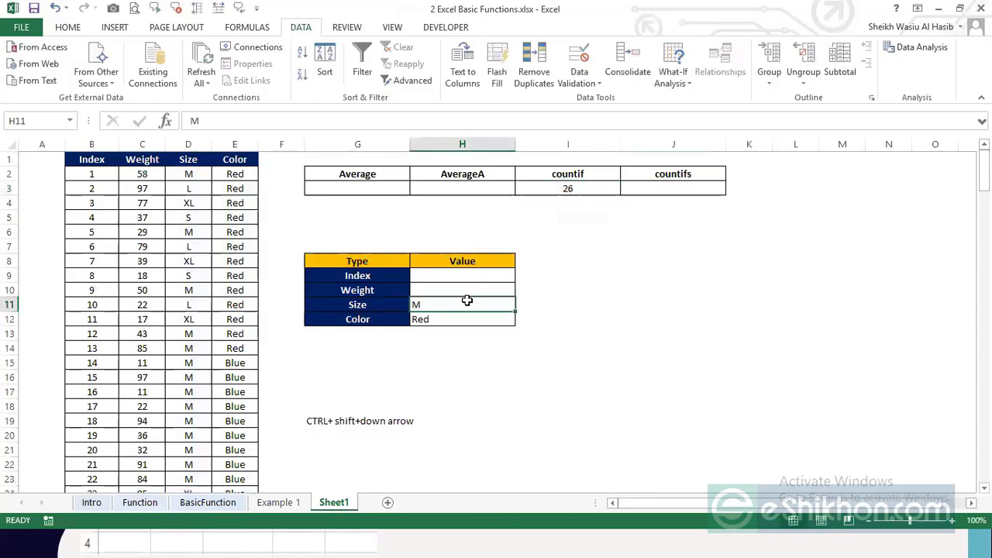
pyautogui.write('L')
pyautogui.press('Return')
pyautogui.click(572, 191)
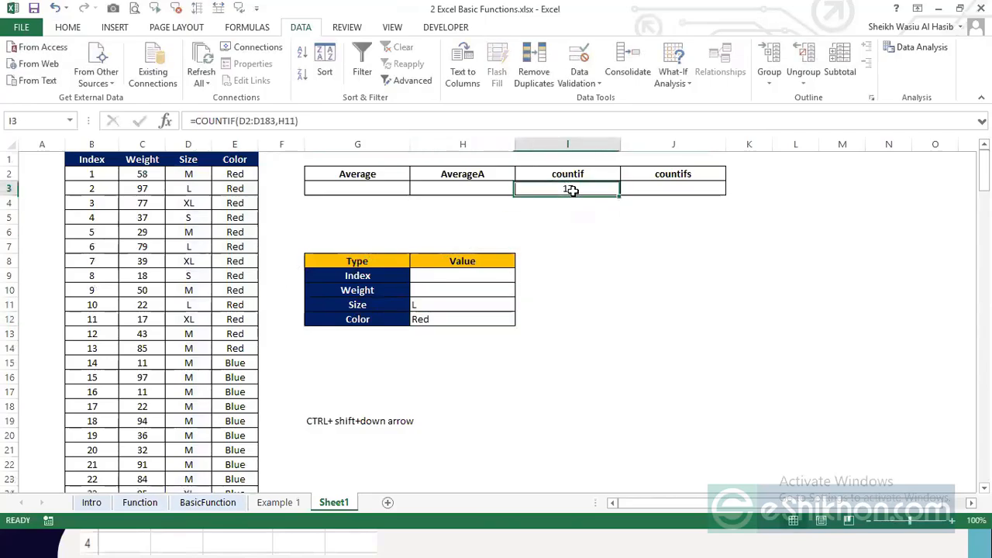
pyautogui.click(455, 308)
pyautogui.write('XL')
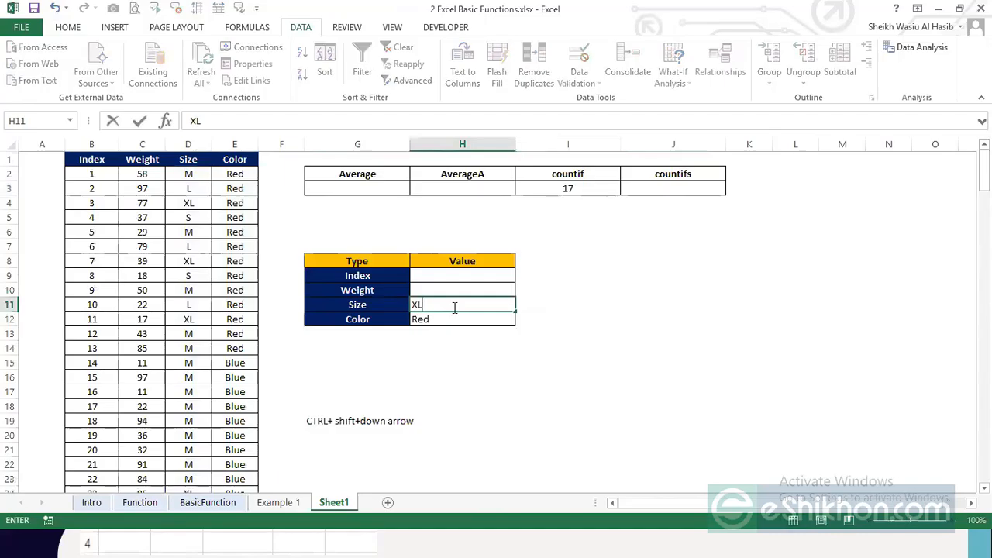
pyautogui.press('Return')
pyautogui.click(571, 188)
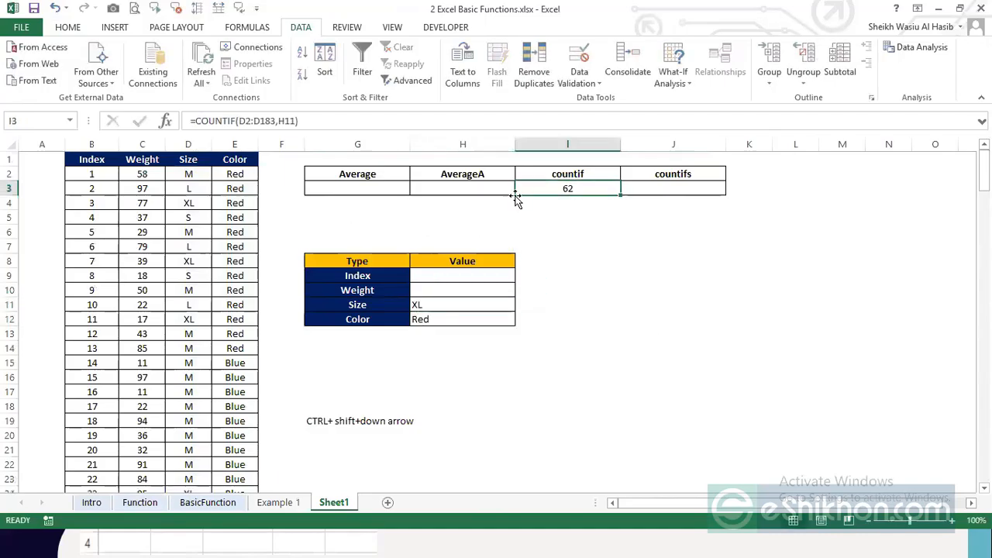
# Step: Turn on filtering for the data headers and filter the Size column to show only XL rows
pyautogui.click(447, 310)
pyautogui.click(196, 162)
pyautogui.hotkey('ctrl', 'shift', 'l')
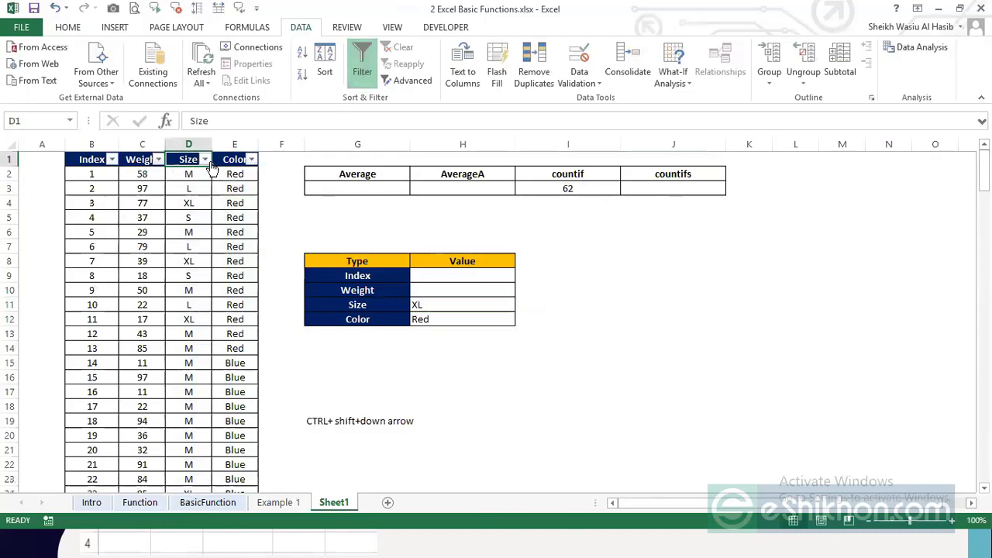
pyautogui.click(206, 159)
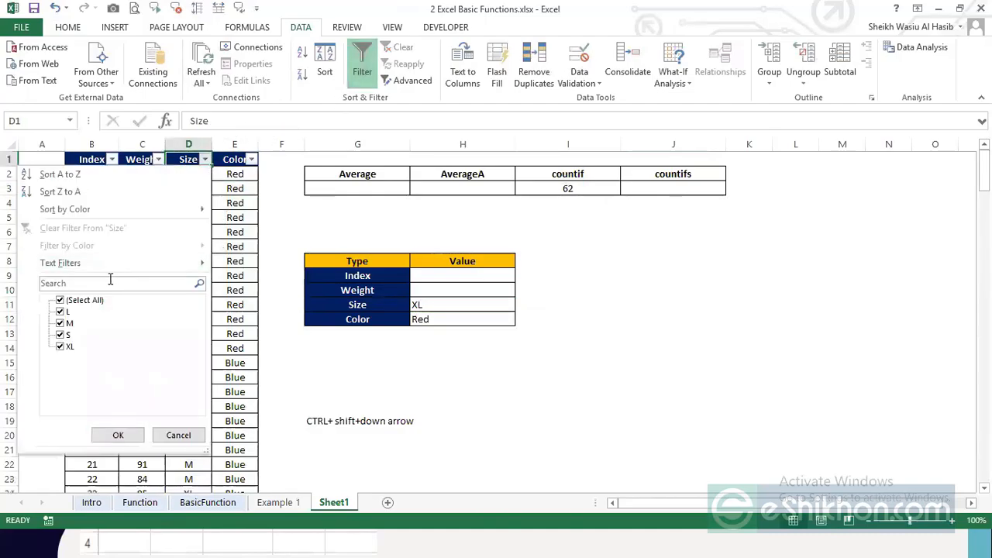
pyautogui.click(60, 301)
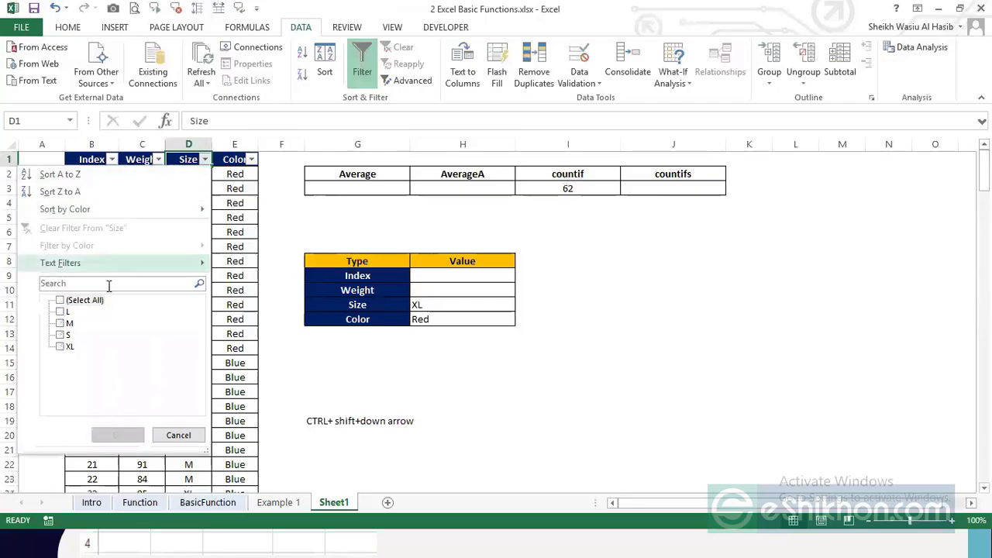
pyautogui.click(61, 346)
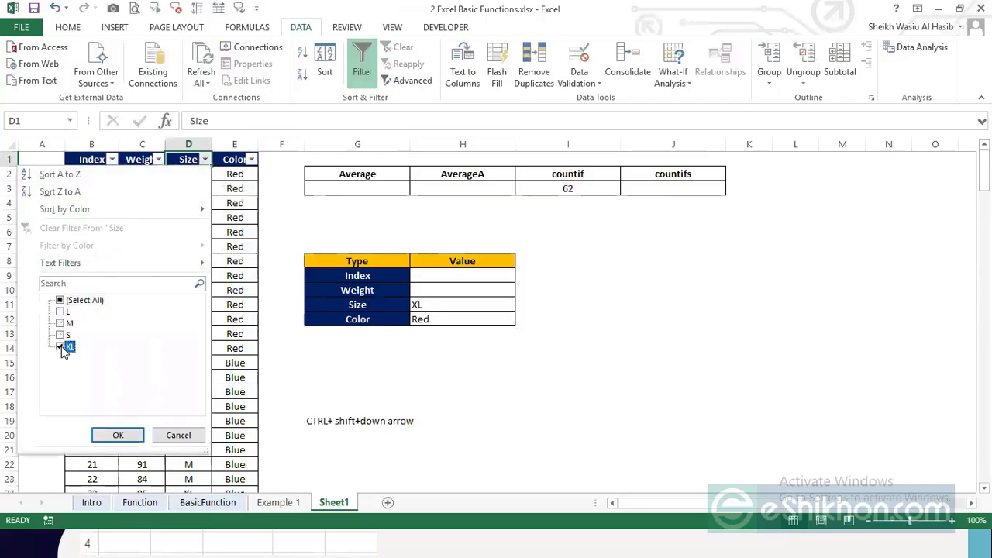
pyautogui.click(121, 436)
# Step: Select the filtered XL cells in the Size column to check their count against I3, and remove the filtering
pyautogui.click(191, 175)
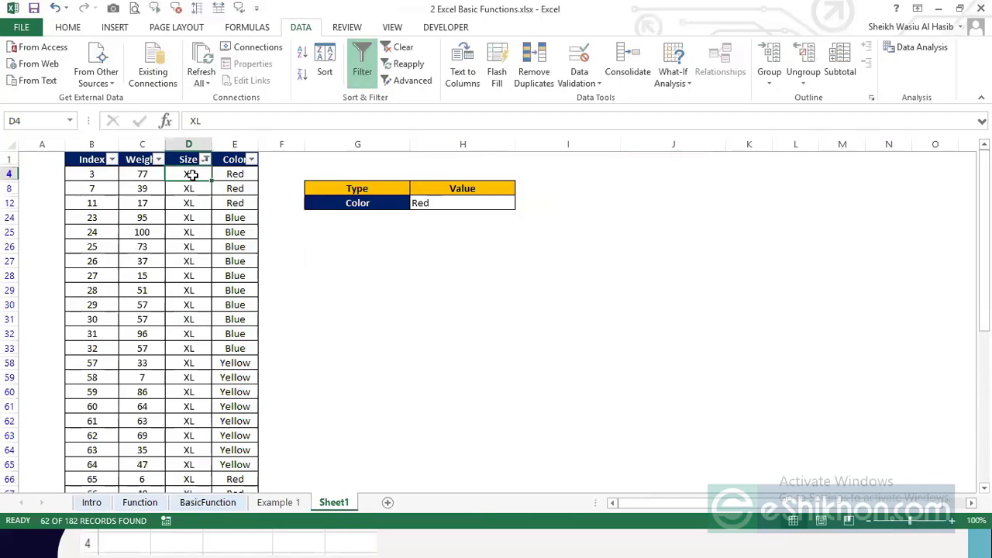
pyautogui.hotkey('ctrl', 'shift', 'Down')
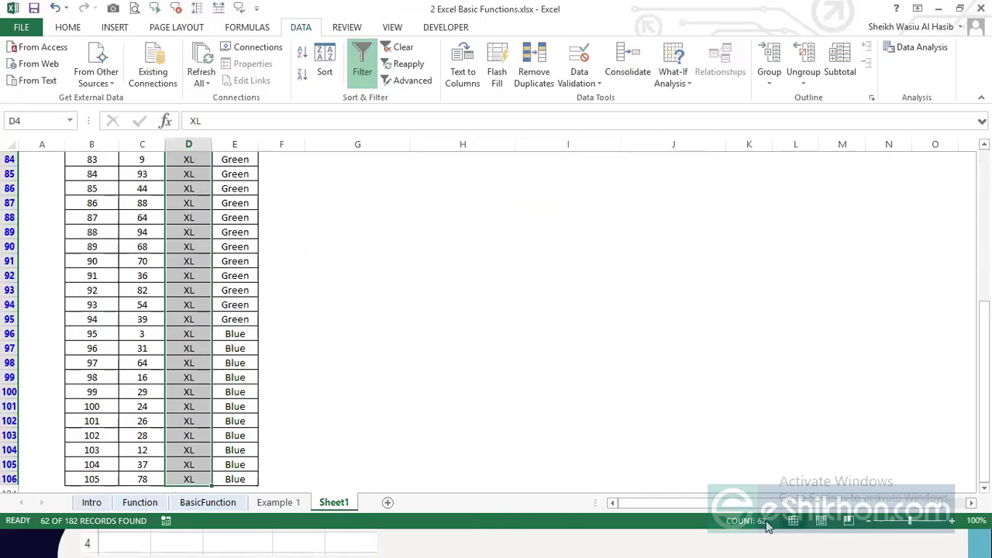
pyautogui.click(178, 325)
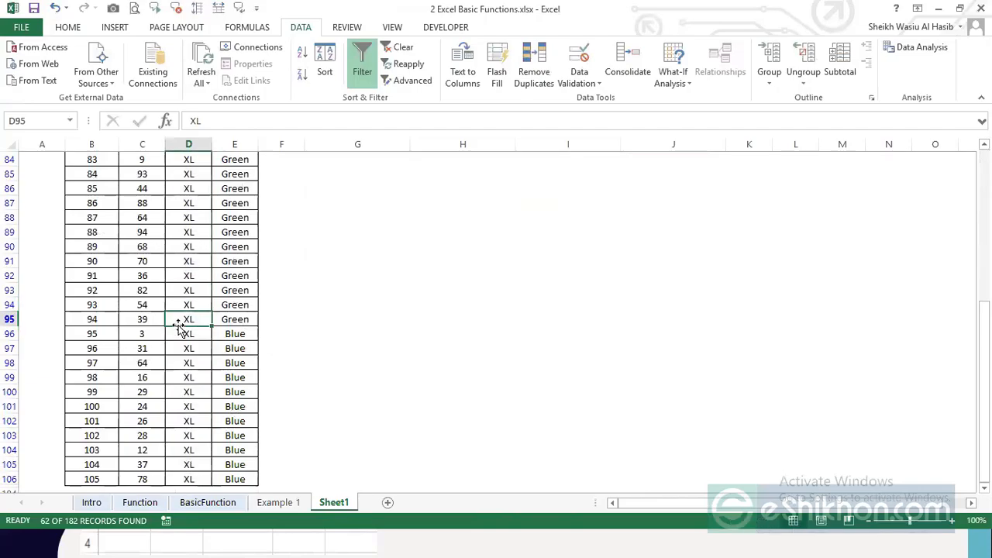
pyautogui.scroll(10, 178, 324)
pyautogui.hotkey('ctrl', 'shift', 'Down')
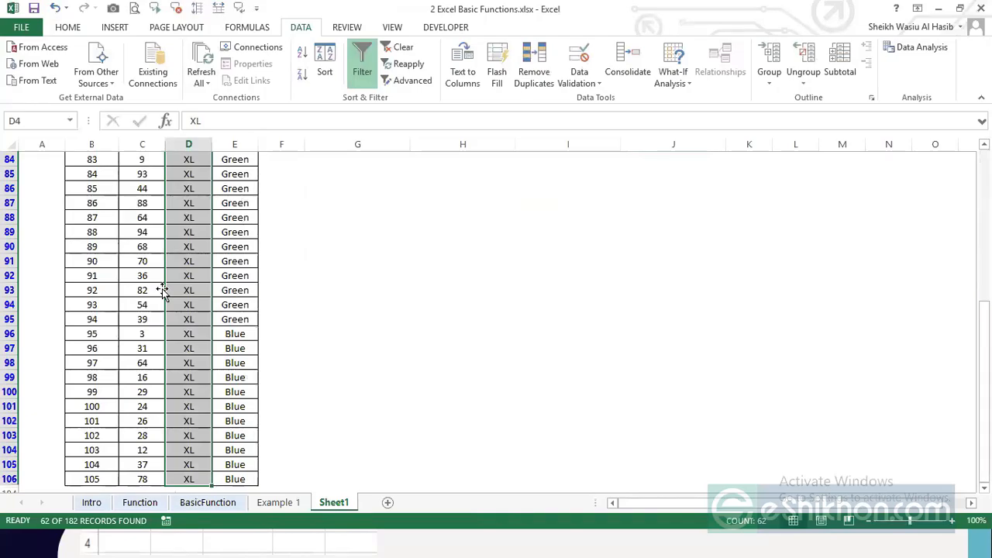
pyautogui.scroll(20, 162, 290)
pyautogui.scroll(-20, 162, 290)
pyautogui.click(202, 333)
pyautogui.hotkey('ctrl', 'Up')
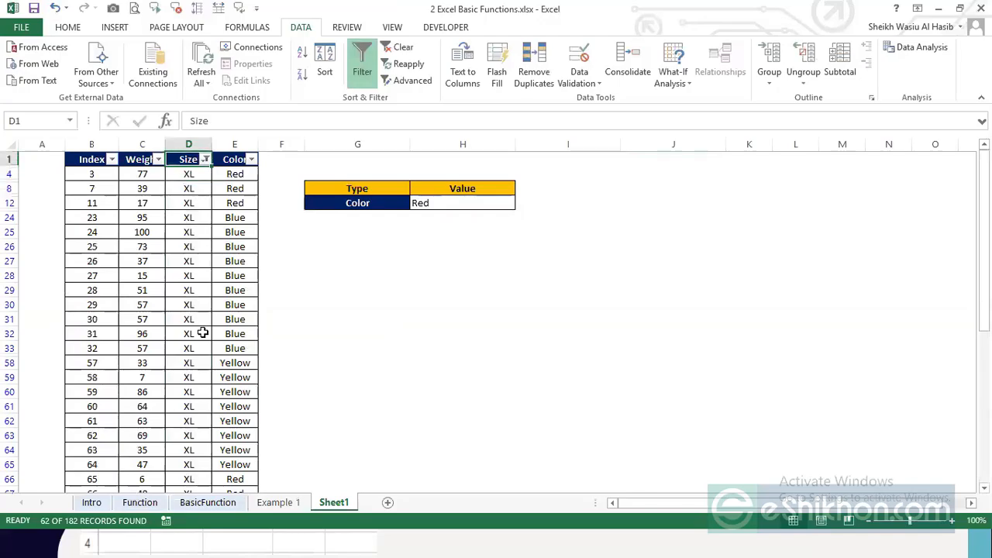
pyautogui.click(375, 74)
pyautogui.click(565, 191)
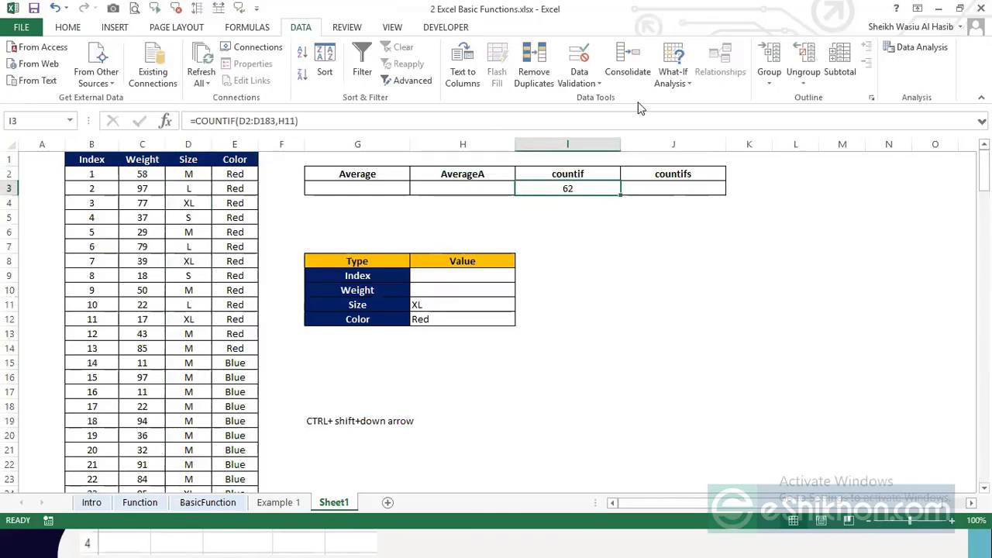
# Step: End the slide show in PowerPoint and switch back to the 2 Excel Basic Functions workbook
pyautogui.hotkey('alt', 'Tab')
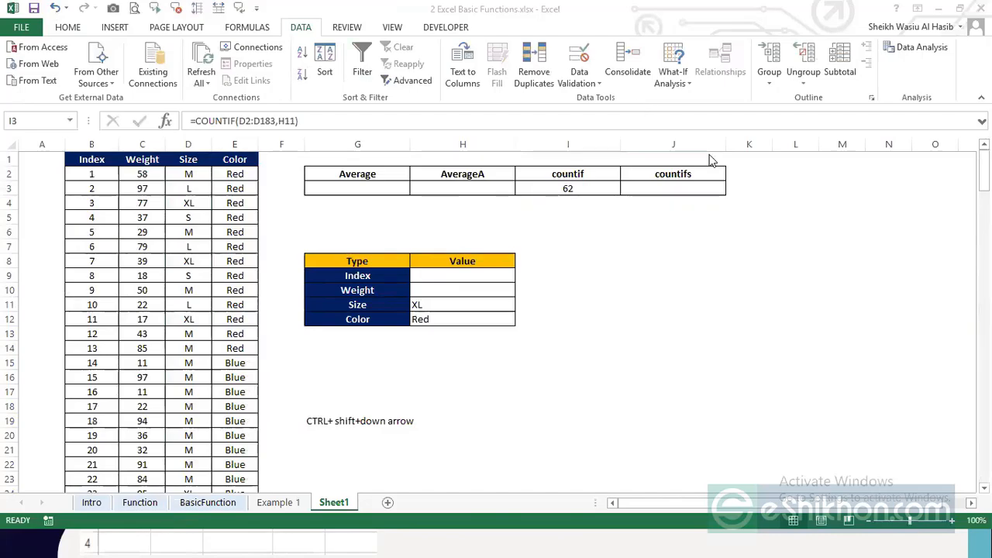
pyautogui.click(381, 540)
pyautogui.press('Escape')
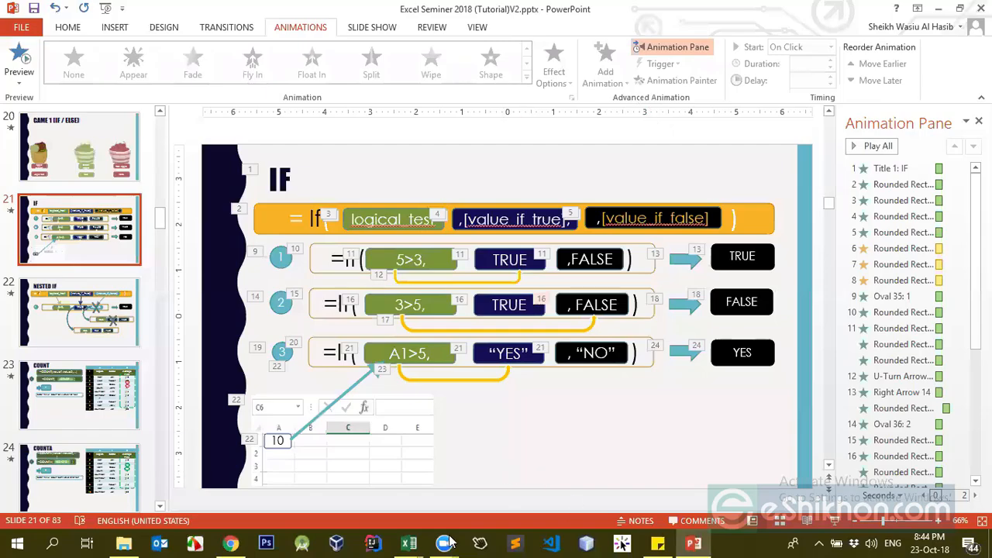
pyautogui.moveTo(408, 542)
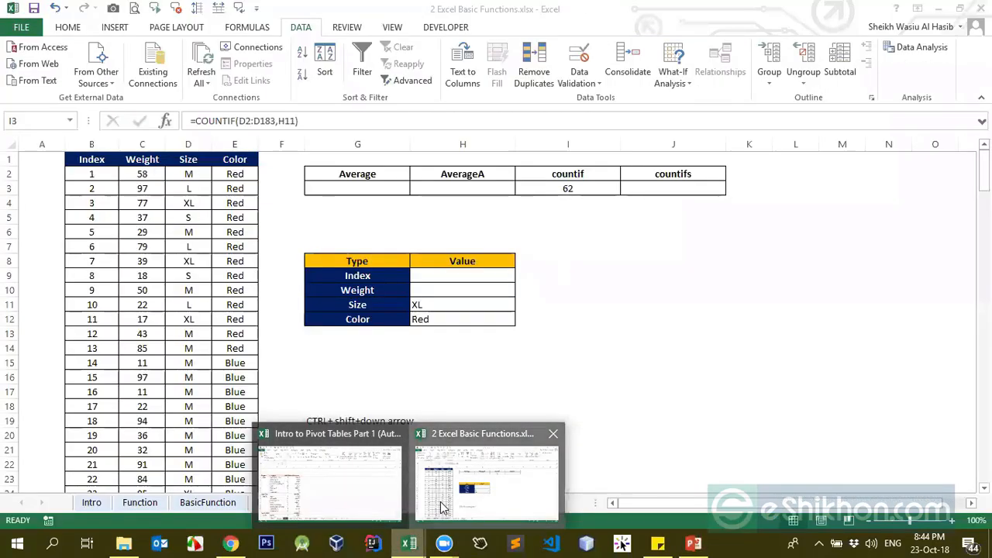
pyautogui.click(442, 508)
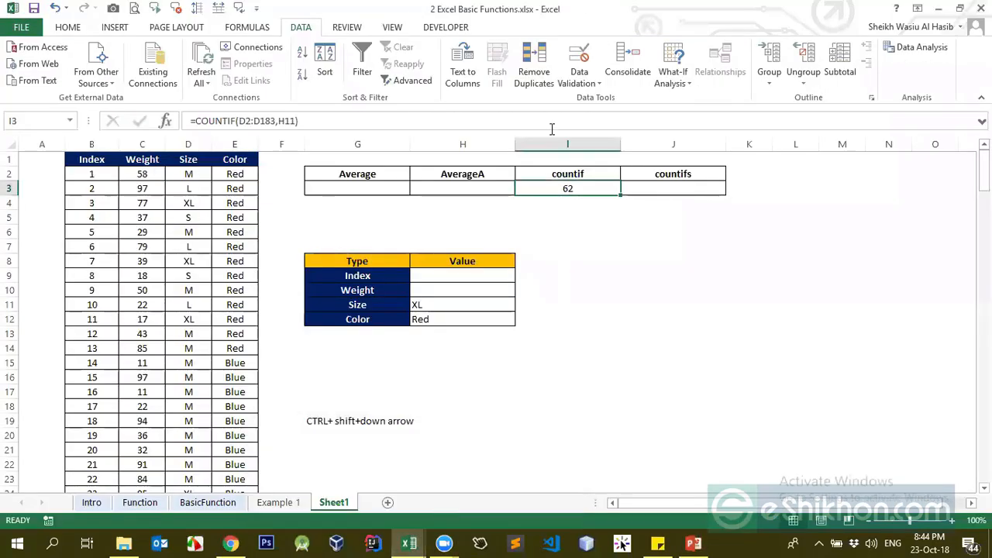
pyautogui.click(653, 186)
pyautogui.write('=countifs')
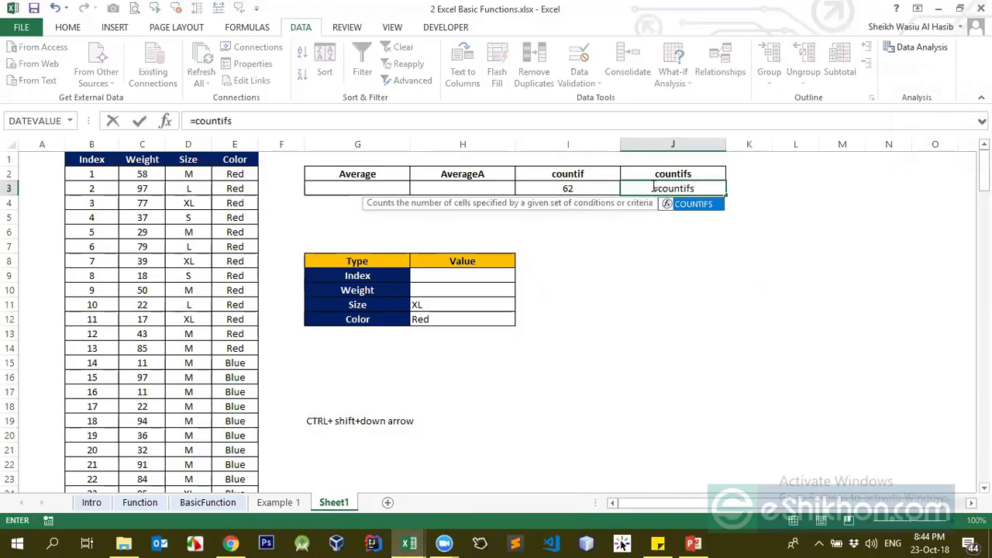
pyautogui.press('Tab')
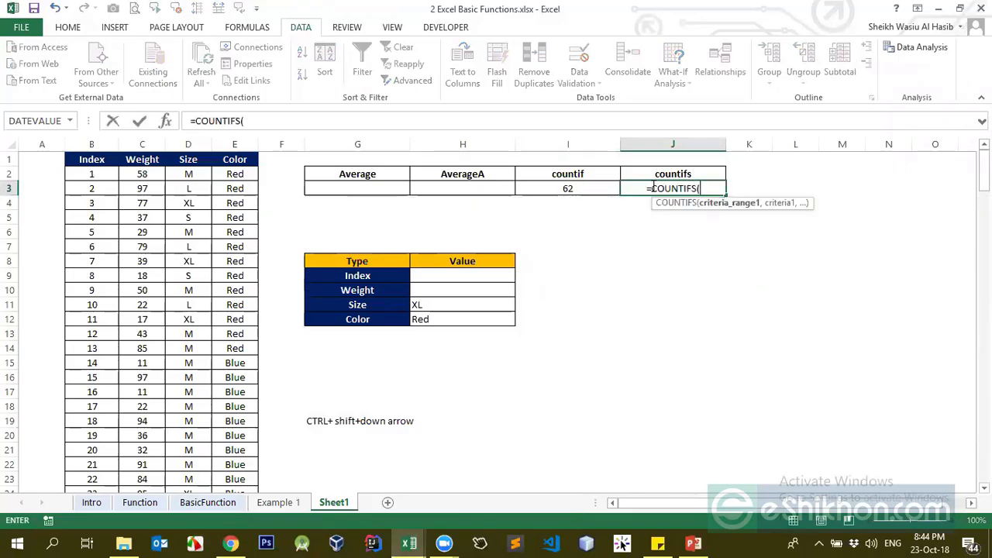
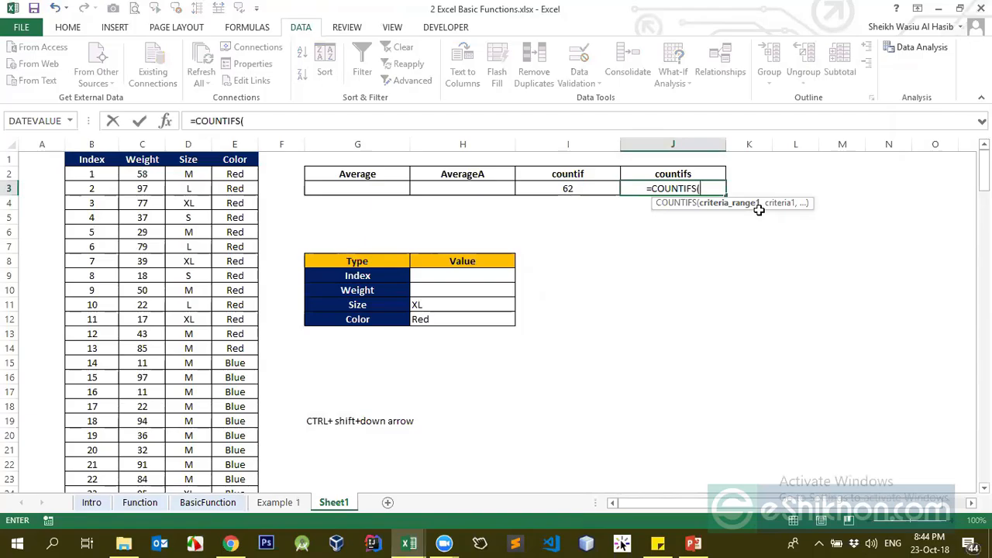
pyautogui.press('BackSpace')
pyautogui.press('BackSpace')
pyautogui.press('BackSpace')
pyautogui.press('BackSpace')
pyautogui.press('BackSpace')
pyautogui.press('BackSpace')
pyautogui.press('BackSpace')
pyautogui.press('BackSpace')
pyautogui.press('BackSpace')
pyautogui.press('BackSpace')
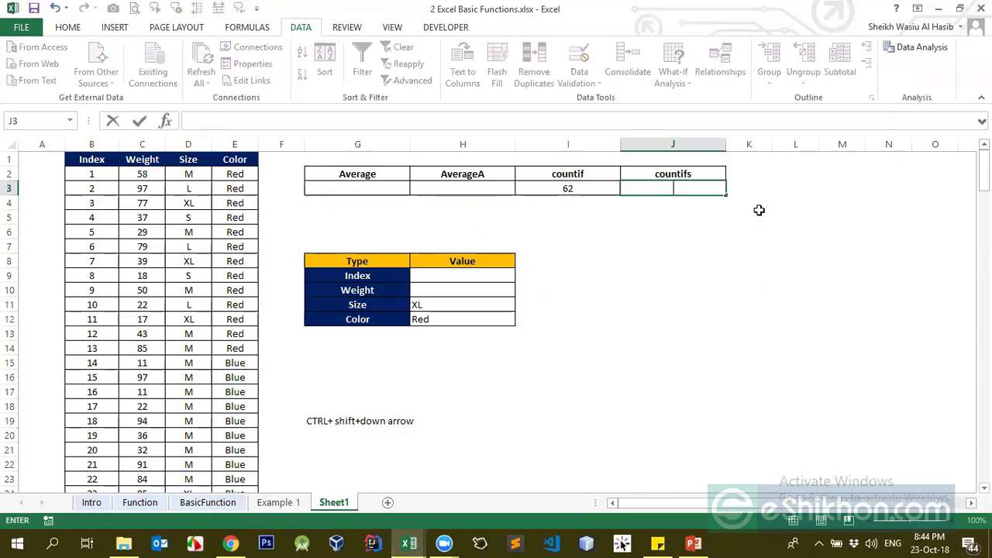
# Step: Start an AVERAGEIFS formula in J3 to examine its argument list, and clear the cell again
pyautogui.write('=averao')
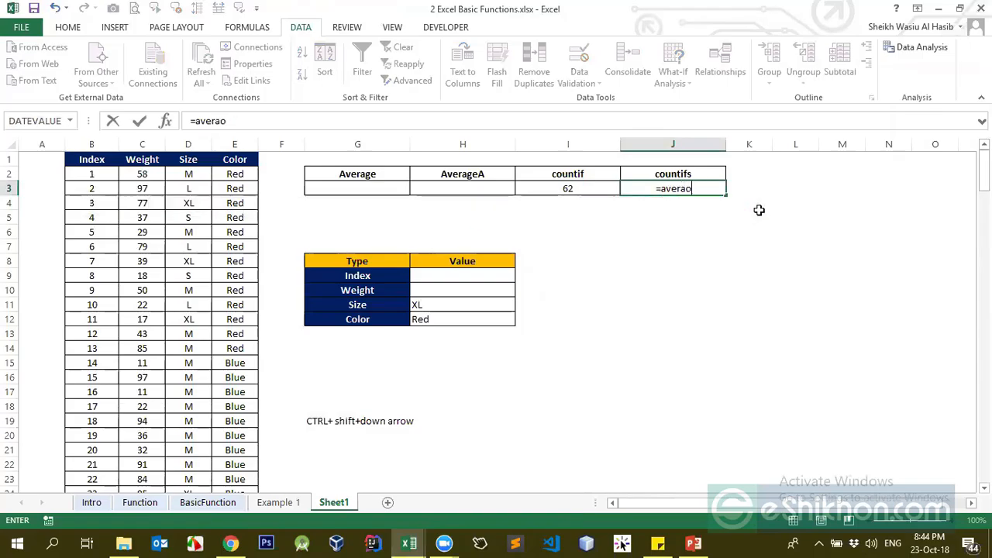
pyautogui.press('BackSpace')
pyautogui.write('e')
pyautogui.press('BackSpace')
pyautogui.press('BackSpace')
pyautogui.press('BackSpace')
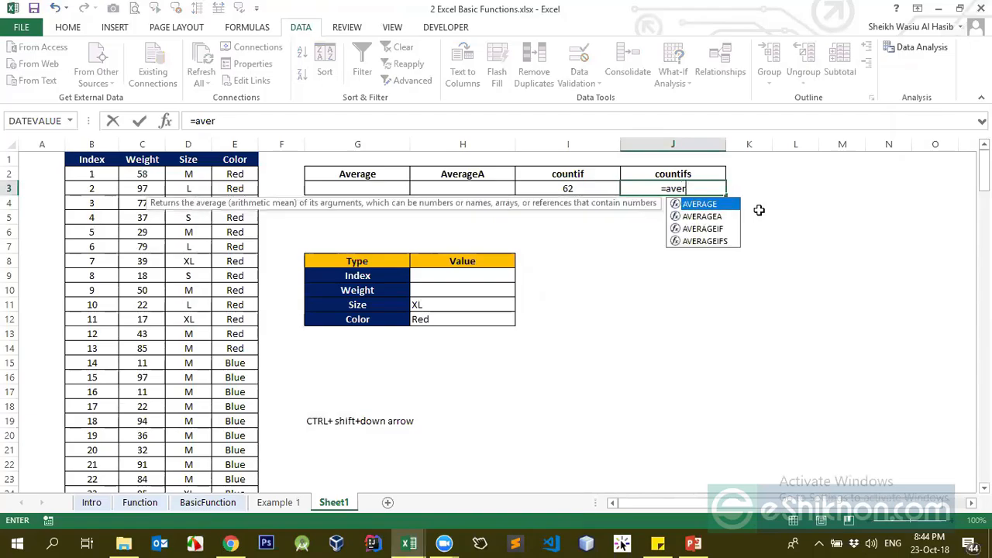
pyautogui.write('rage')
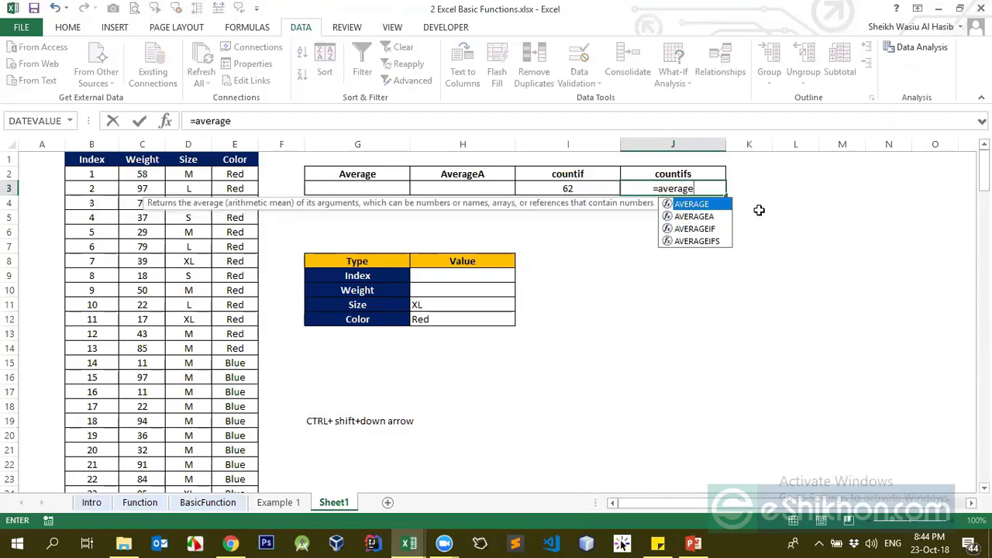
pyautogui.press('Down')
pyautogui.press('Down')
pyautogui.press('Down')
pyautogui.press('Tab')
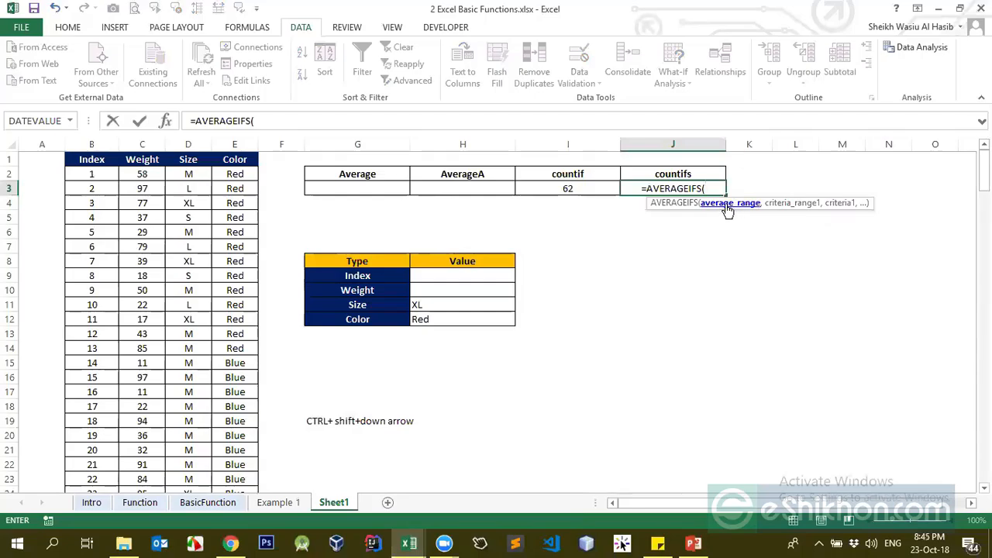
pyautogui.moveTo(713, 191); pyautogui.dragTo(636, 180)
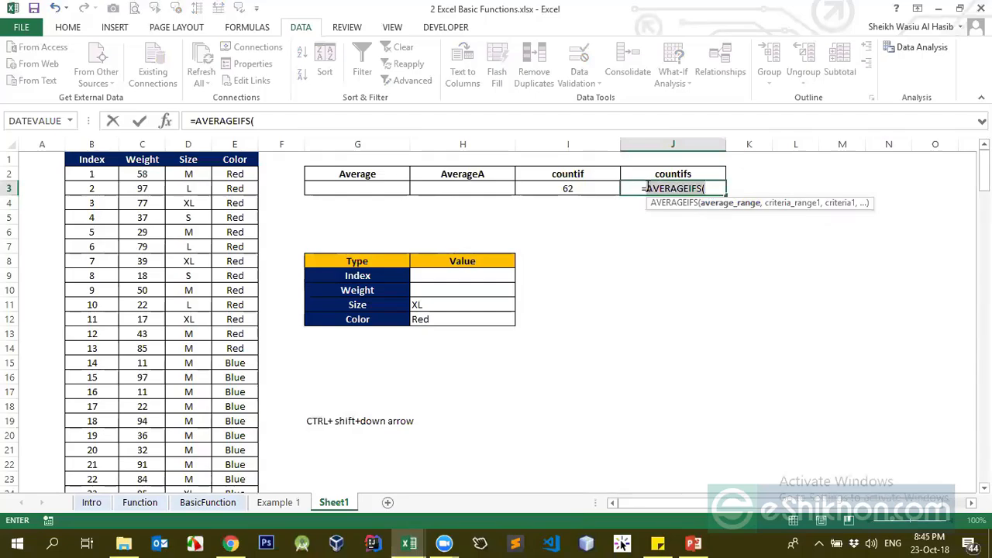
pyautogui.click(707, 192)
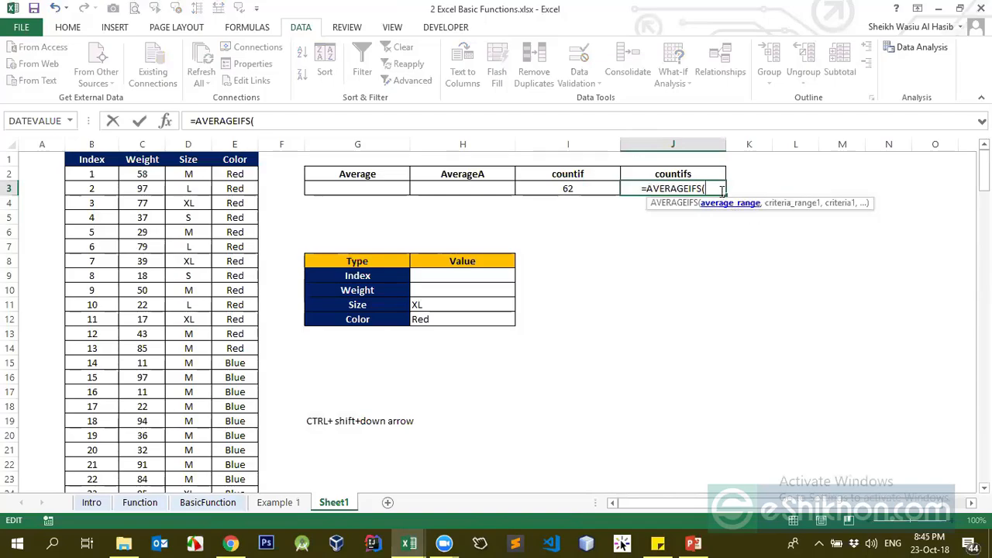
pyautogui.moveTo(707, 190); pyautogui.dragTo(639, 188)
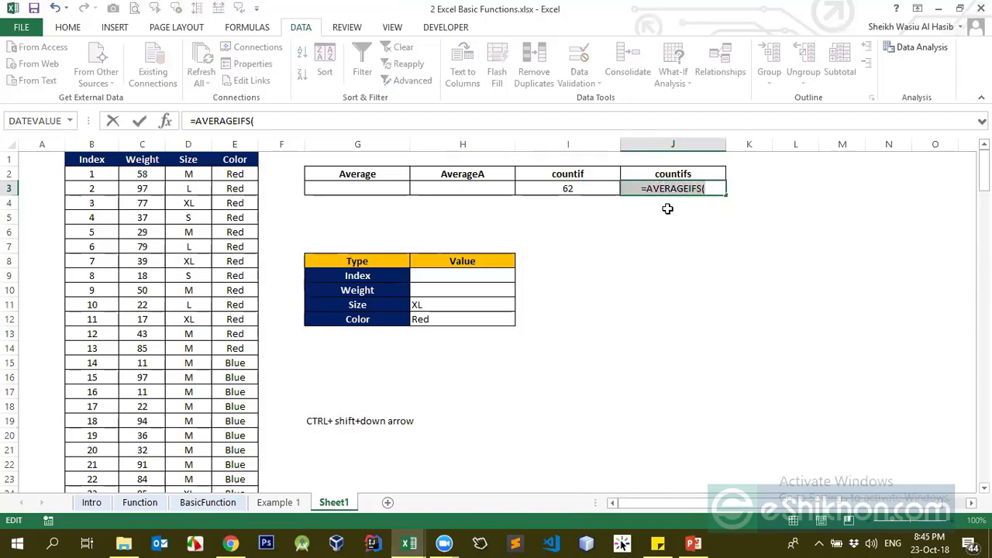
pyautogui.press('BackSpace')
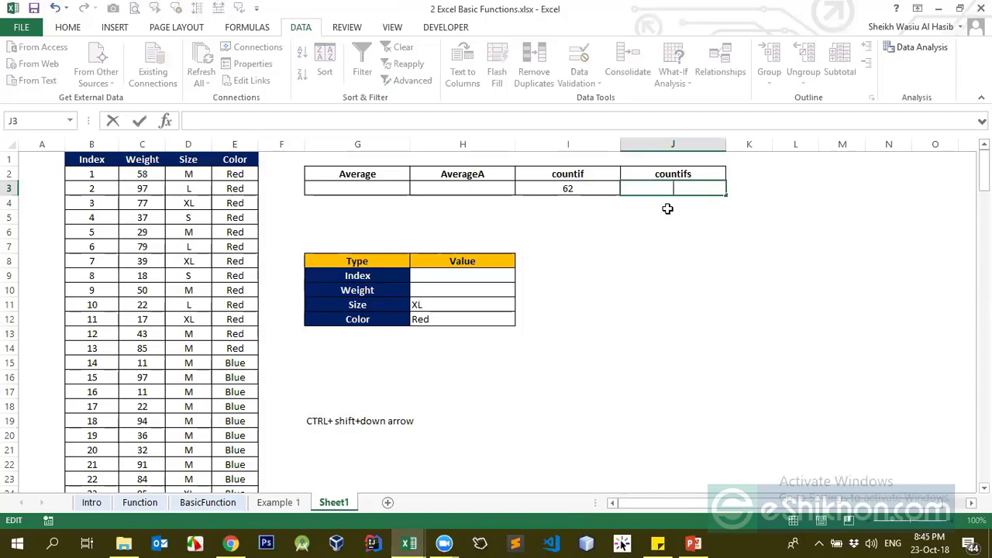
pyautogui.press('Return')
pyautogui.press('Up')
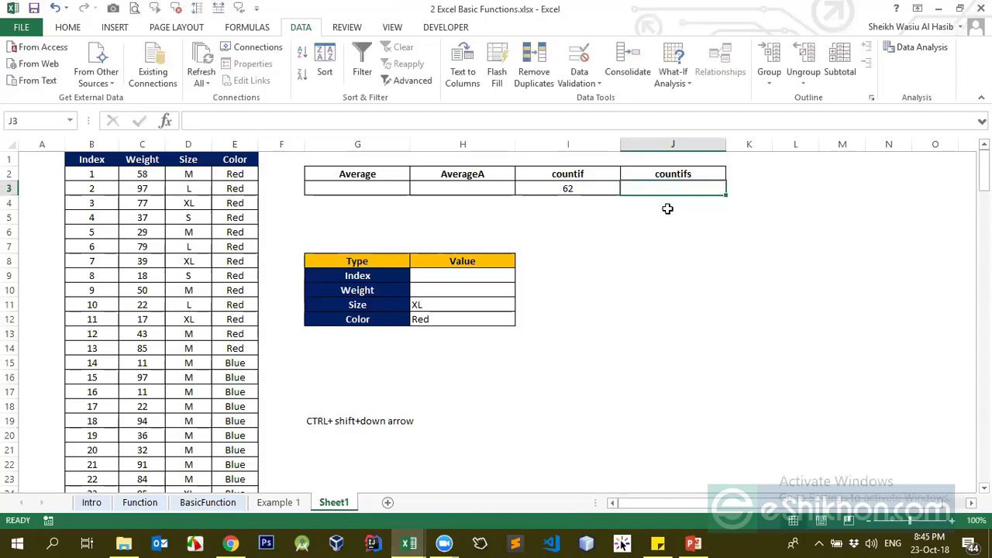
# Step: Start a COUNTIFS formula in J3 with the Size range D2:D183 and cell H11 as the first criterion
pyautogui.write('=')
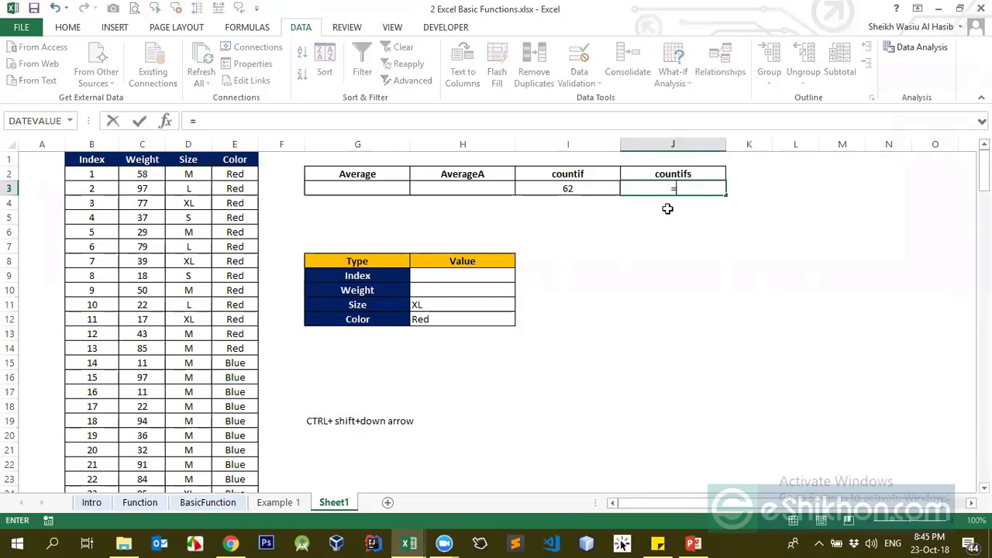
pyautogui.write('counf')
pyautogui.press('BackSpace')
pyautogui.write('tif')
pyautogui.doubleClick(668, 214)
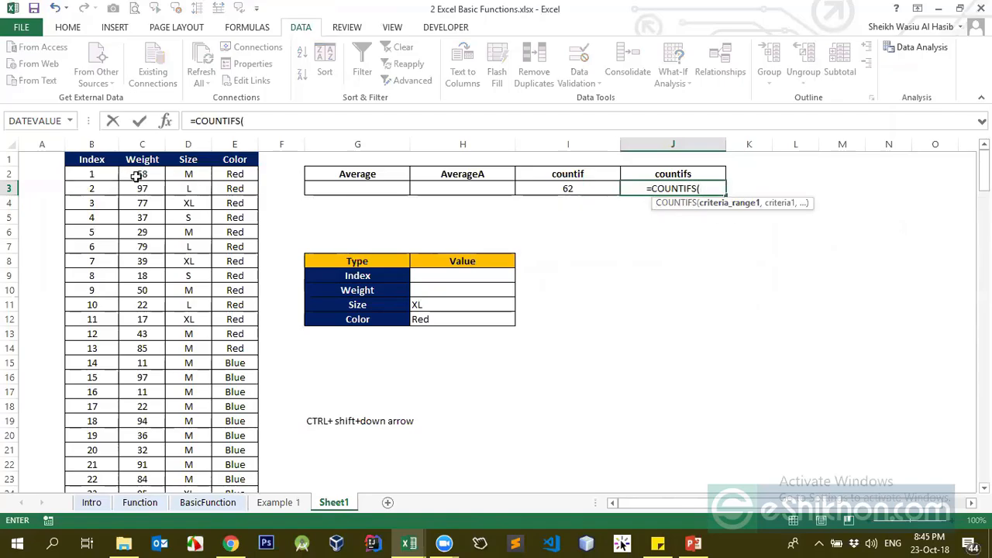
pyautogui.click(171, 173)
pyautogui.hotkey('ctrl', 'shift', 'Down')
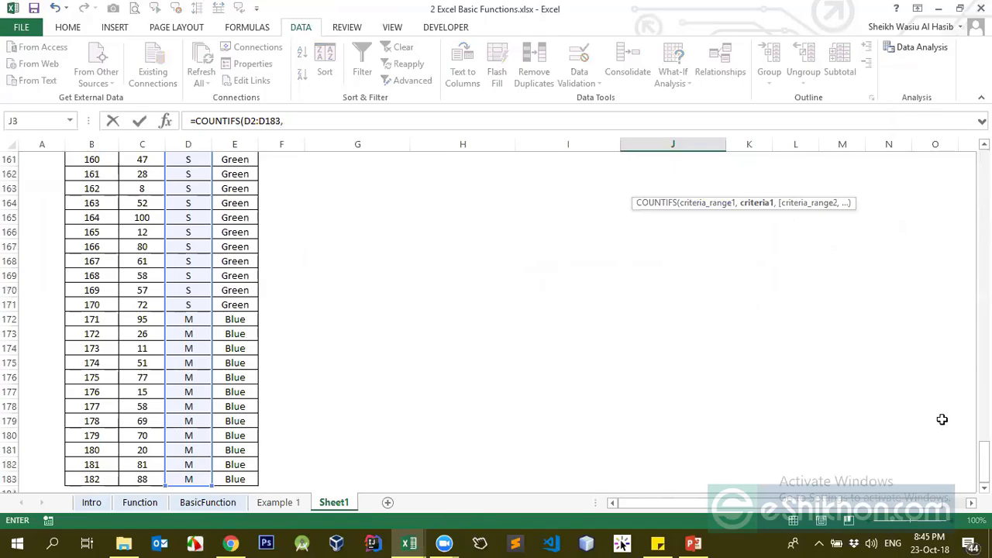
pyautogui.moveTo(984, 460); pyautogui.dragTo(959, 207)
pyautogui.scroll(17, 959, 207)
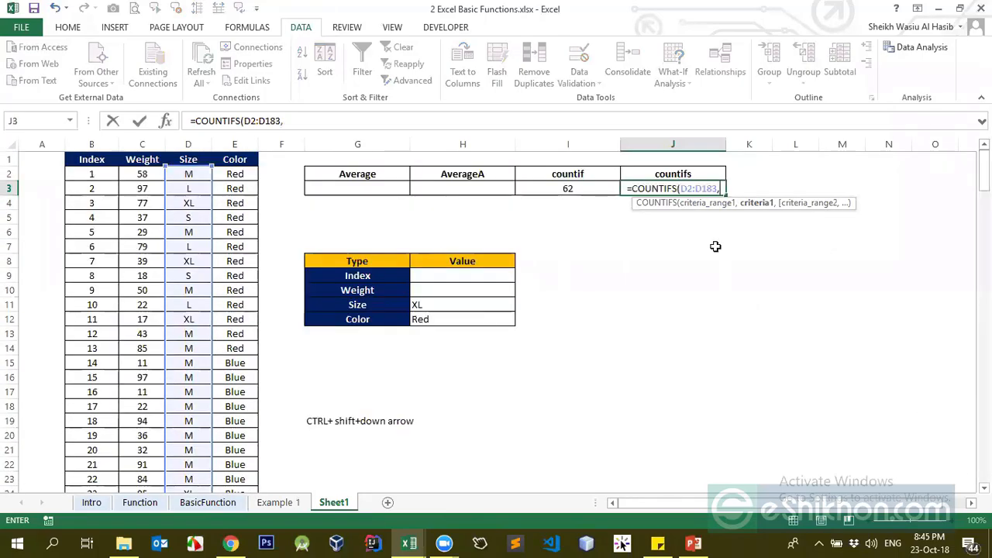
pyautogui.click(453, 304)
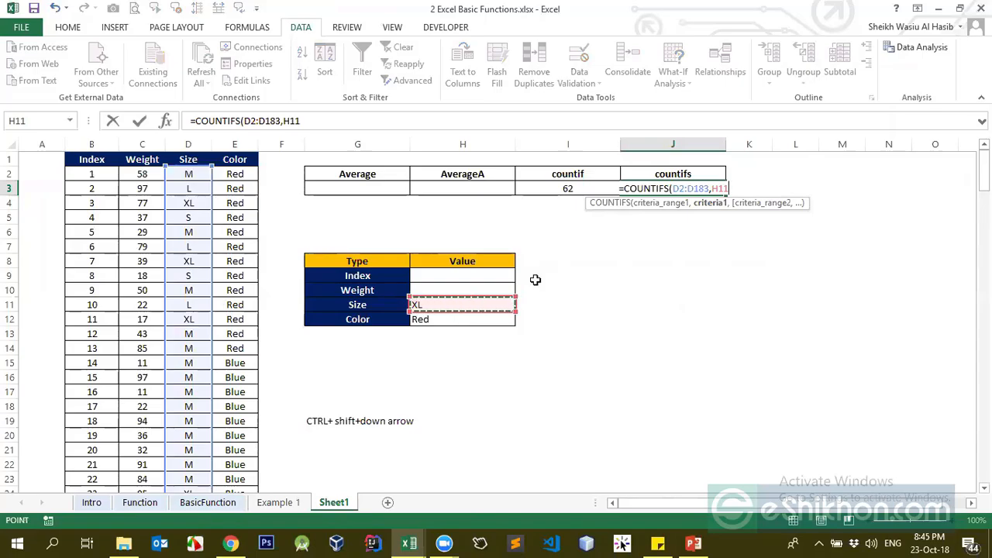
# Step: Complete the COUNTIFS formula in J3 with the Color range E2:E183 and cell H12 as the second criterion
pyautogui.write(',')
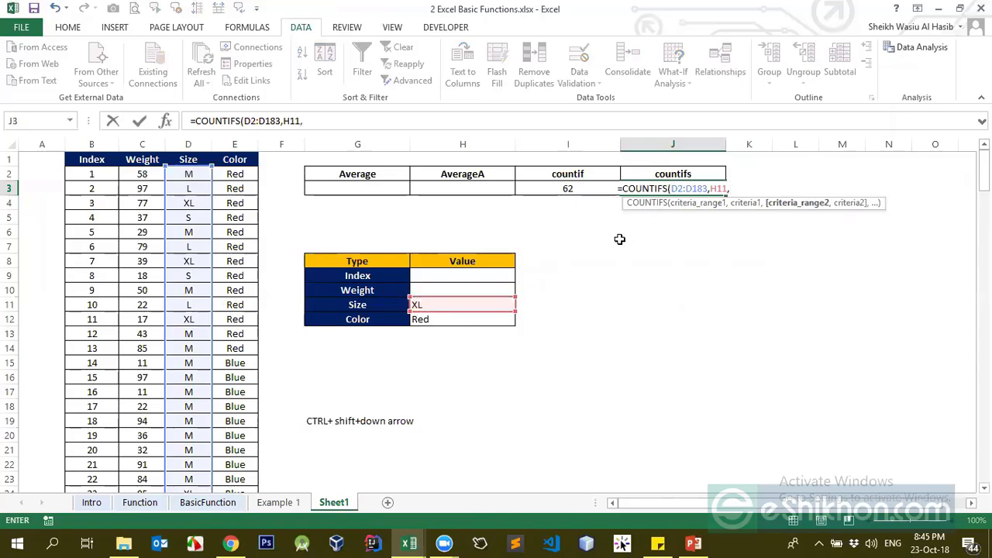
pyautogui.click(236, 175)
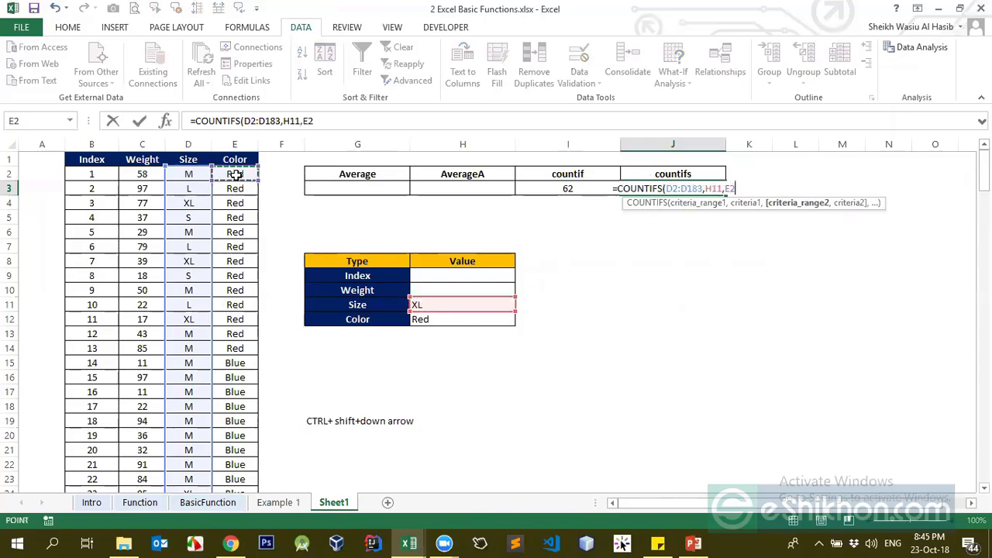
pyautogui.hotkey('ctrl', 'shift', 'Down')
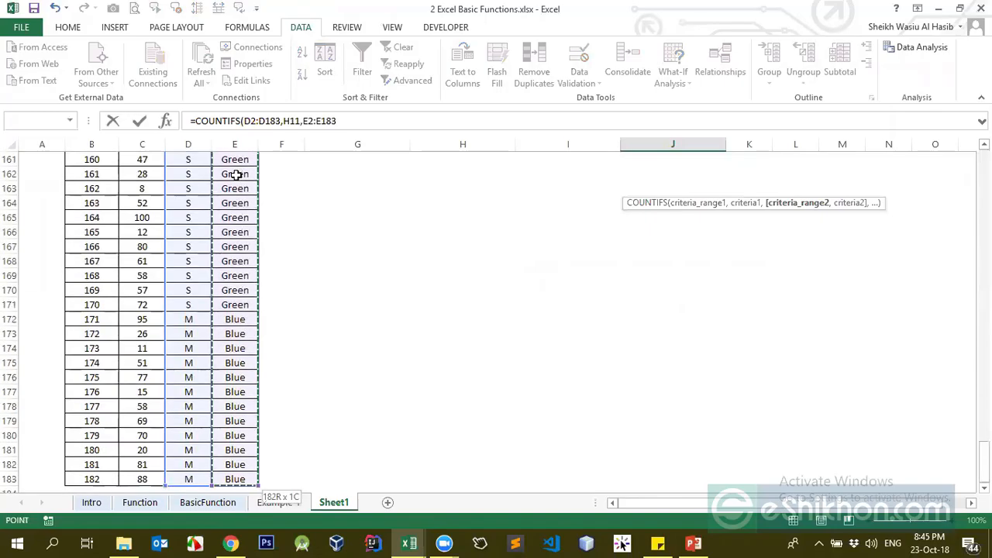
pyautogui.write(',')
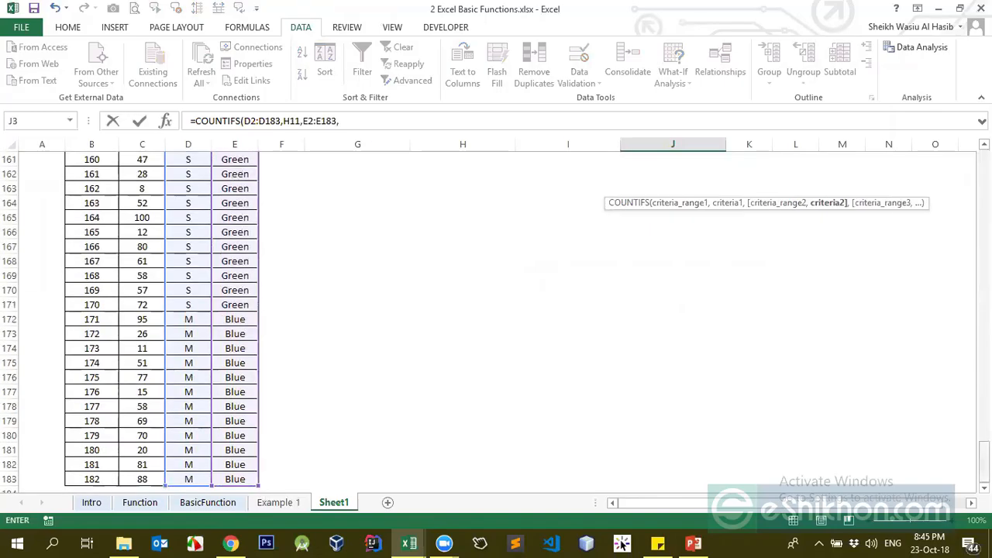
pyautogui.moveTo(985, 462); pyautogui.dragTo(985, 167)
pyautogui.click(468, 319)
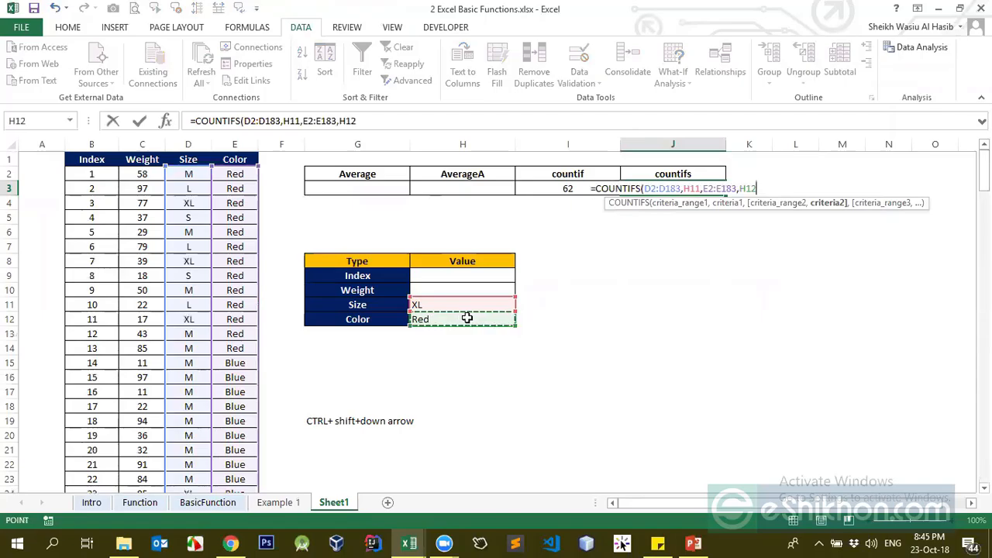
pyautogui.press('Return')
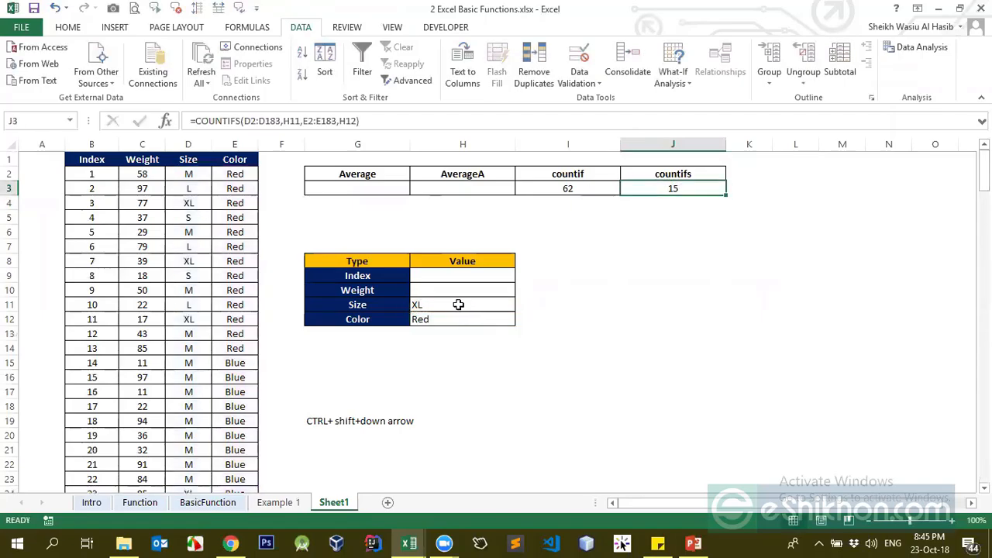
# Step: Examine the Size and Color criteria cells and compare the COUNTIF formula in I3 with the COUNTIFS formula in J3
pyautogui.click(458, 305)
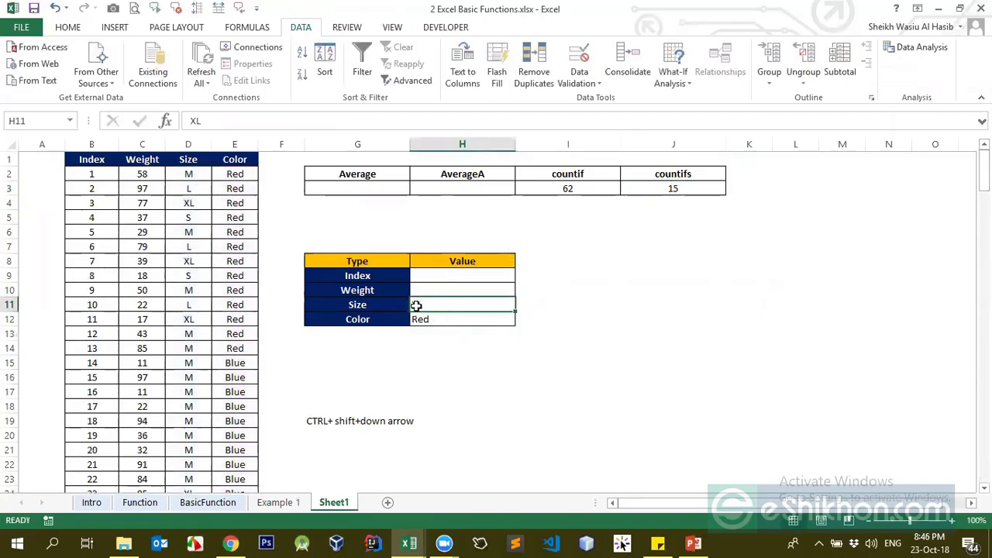
pyautogui.click(423, 320)
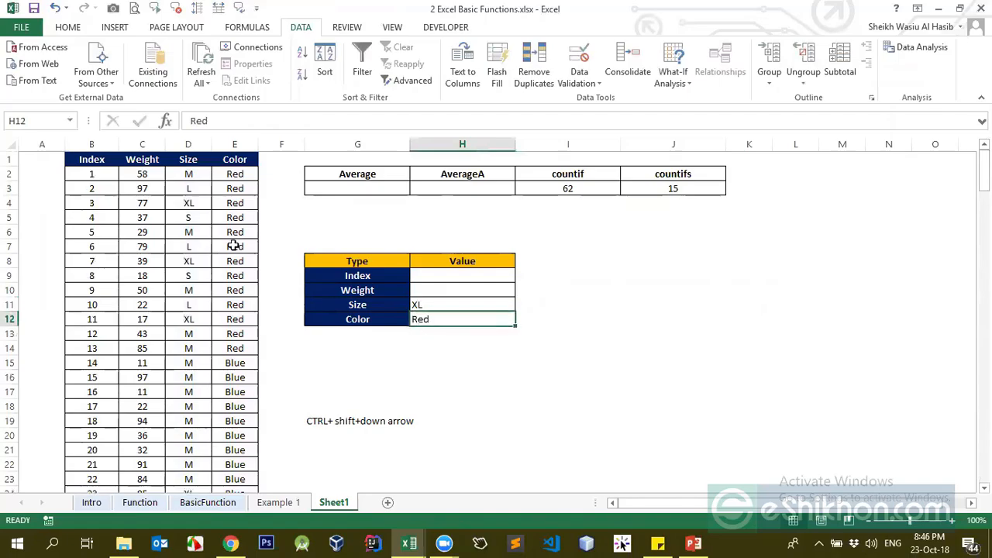
pyautogui.click(222, 146)
pyautogui.click(219, 160)
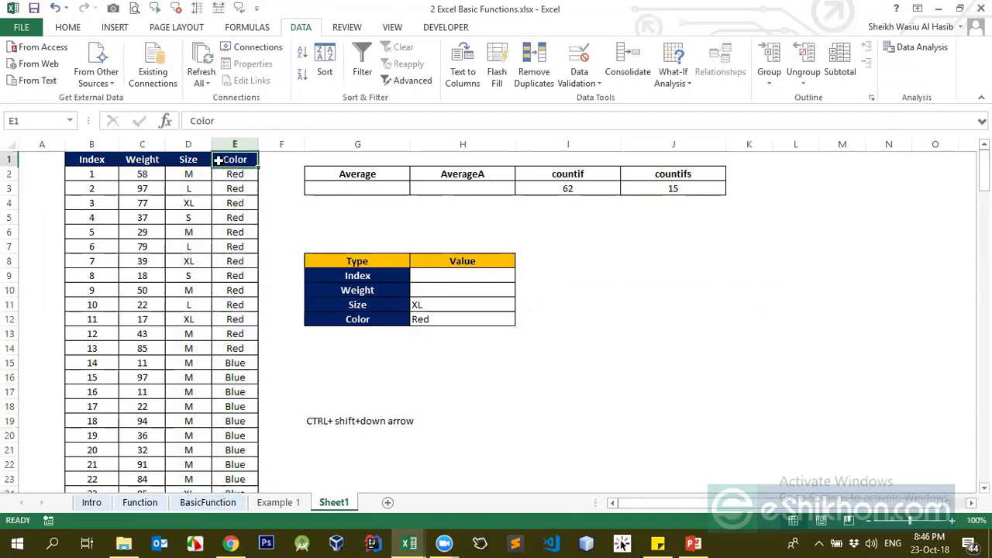
pyautogui.click(673, 189)
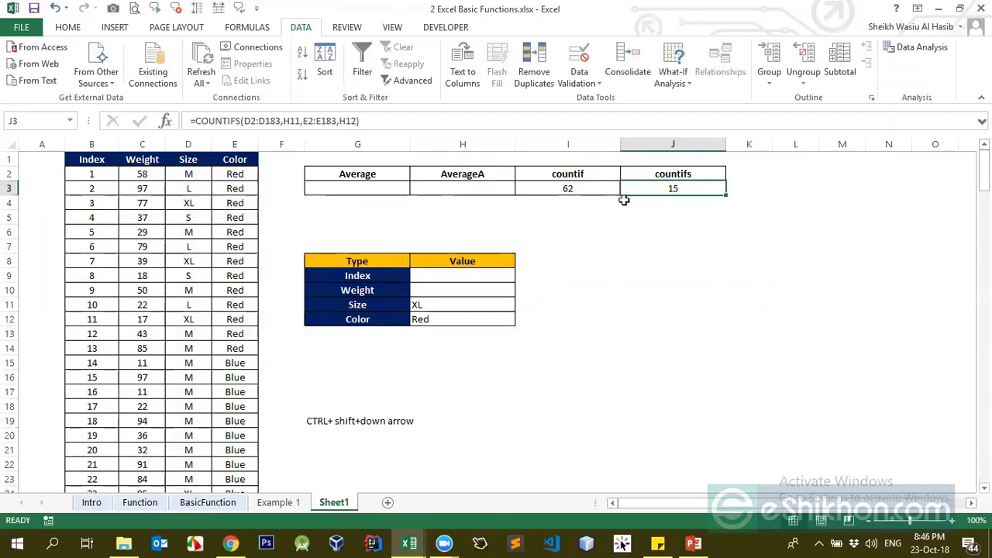
pyautogui.click(587, 192)
pyautogui.click(653, 189)
pyautogui.click(585, 192)
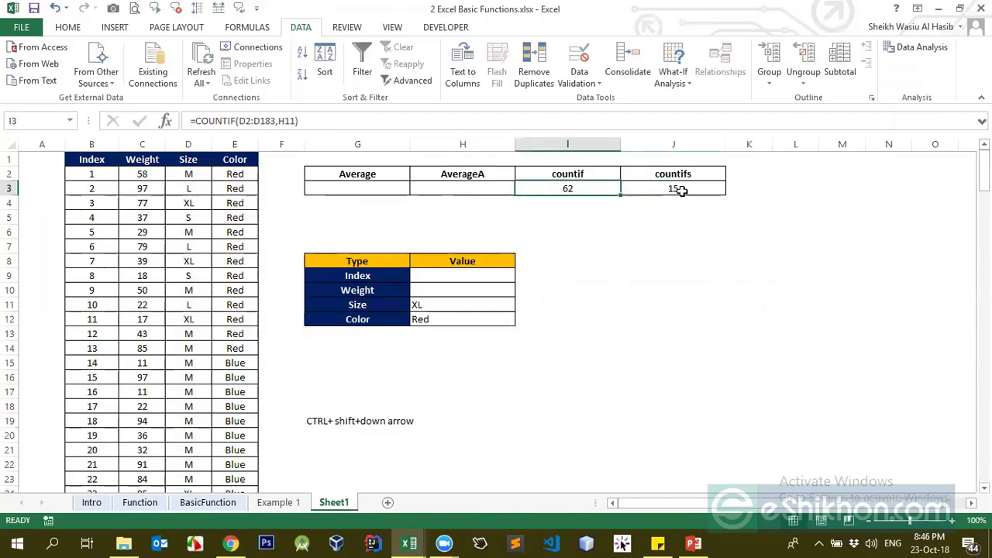
pyautogui.click(681, 191)
# Step: Insert two blank columns directly after the Color column
pyautogui.click(273, 144)
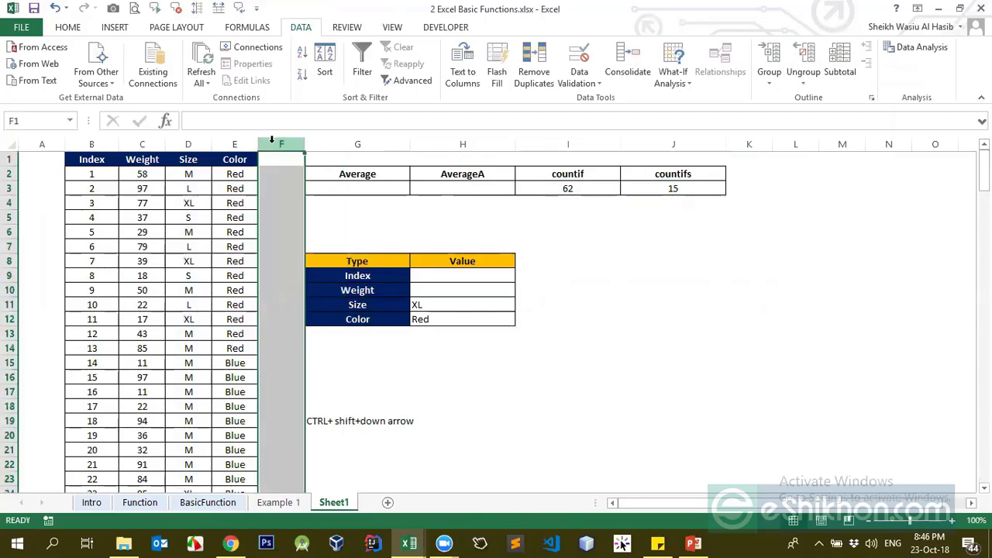
pyautogui.hotkey('ctrl', 'shift', '+')
pyautogui.hotkey('ctrl', 'shift', '+')
pyautogui.click(285, 175)
pyautogui.click(331, 187)
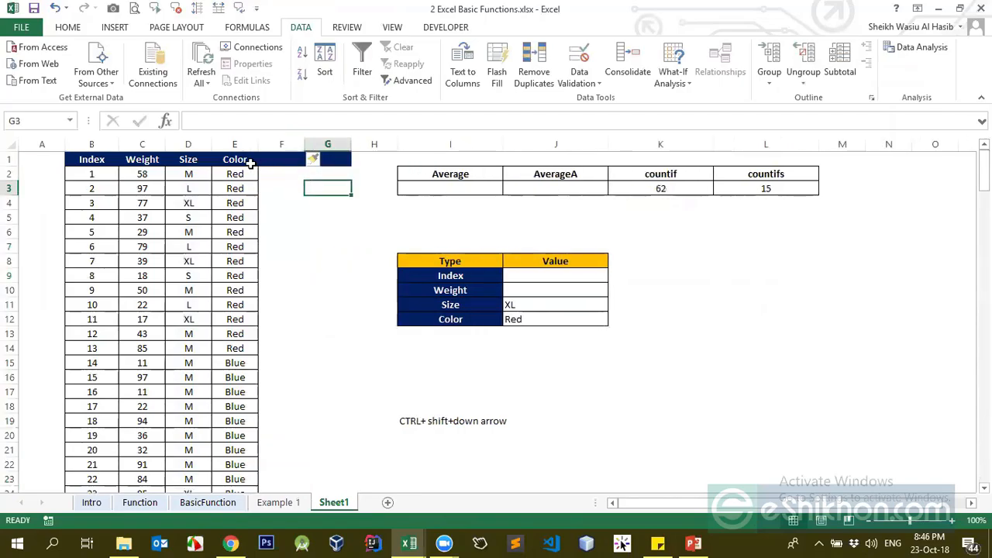
# Step: Examine the Size and Color headers, their first data rows and the relocated COUNTIFS cell
pyautogui.click(235, 162)
pyautogui.click(182, 163)
pyautogui.click(256, 177)
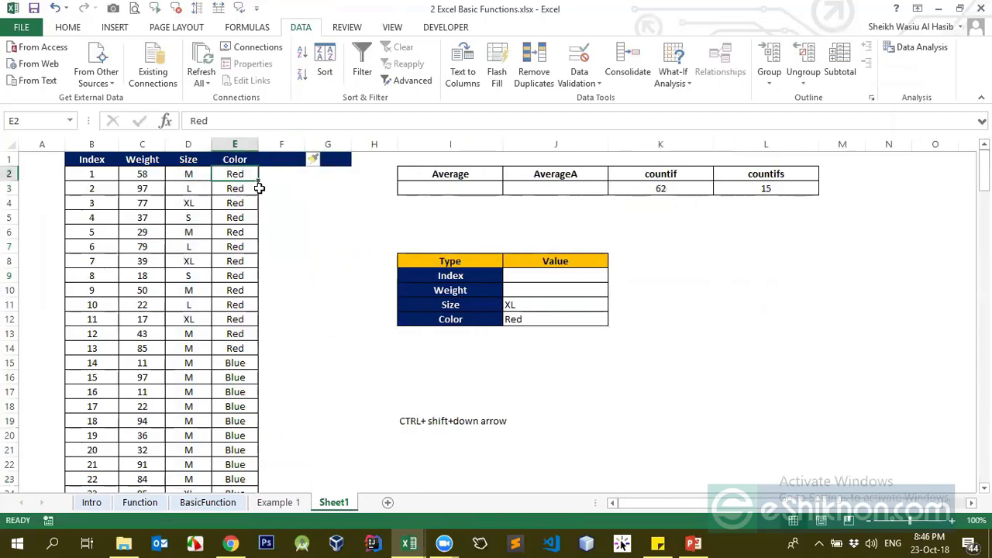
pyautogui.click(262, 200)
pyautogui.click(202, 183)
pyautogui.click(268, 186)
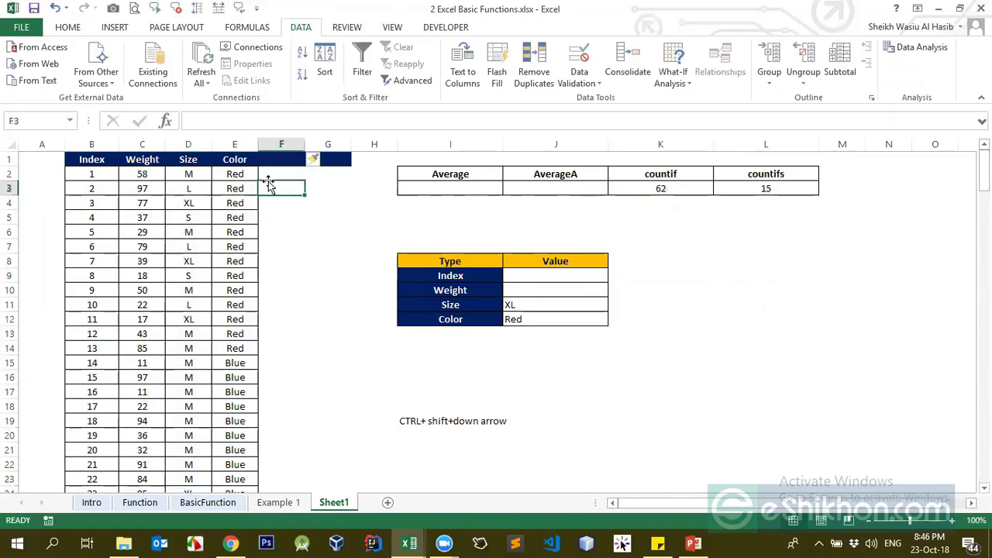
pyautogui.click(758, 191)
pyautogui.click(754, 216)
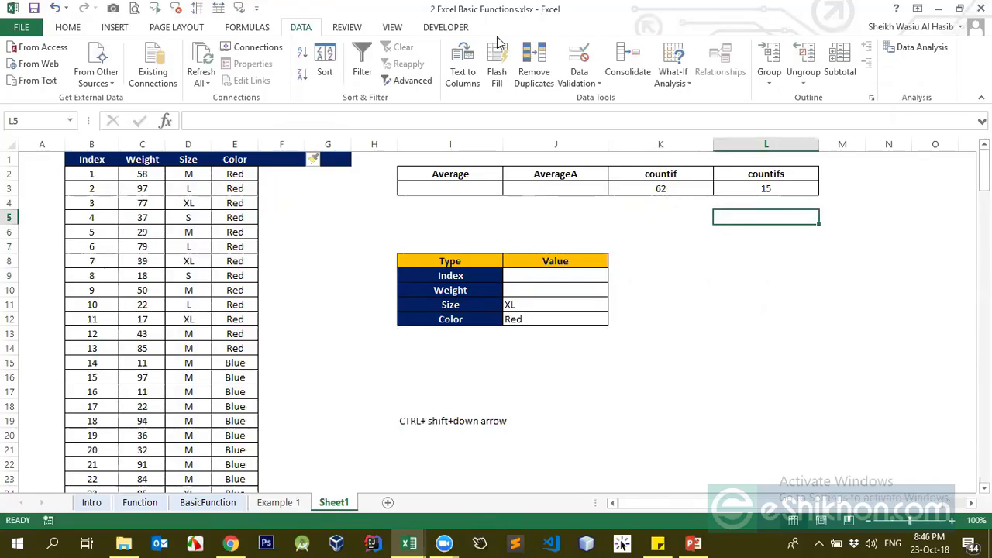
pyautogui.click(454, 545)
pyautogui.click(515, 491)
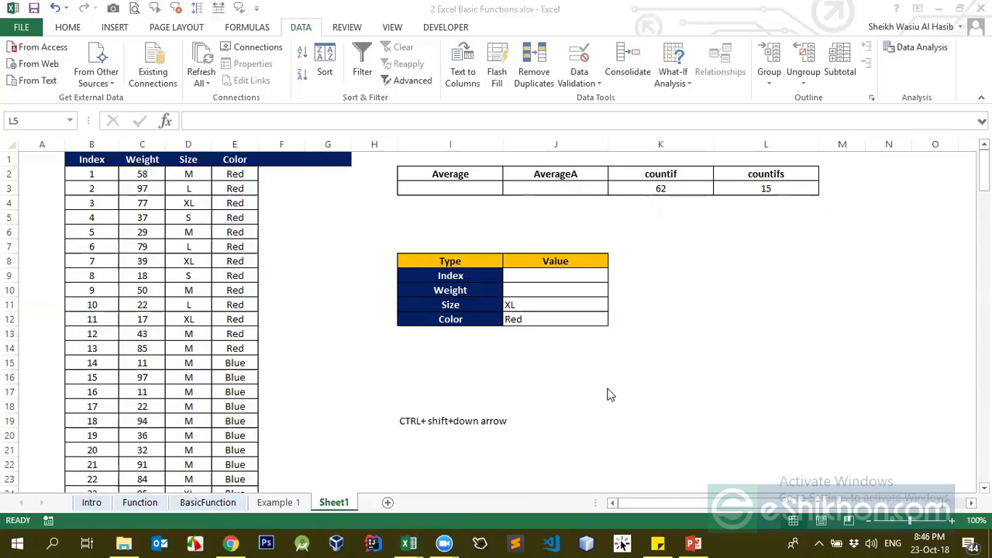
pyautogui.click(405, 404)
# Step: Open the Function sheet, select the AVERAGE entry in G4, and minimize the Zoom Cloud Meetings window
pyautogui.click(214, 503)
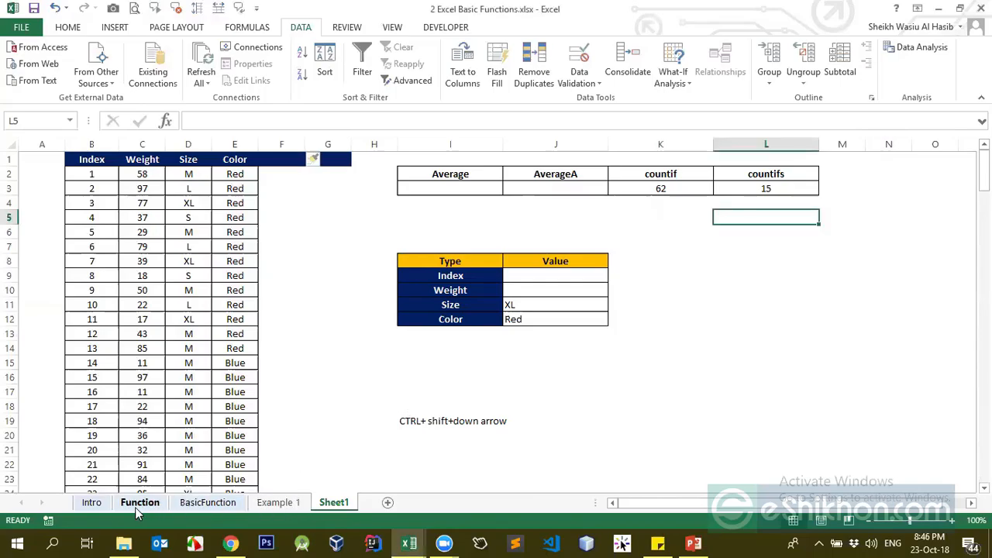
pyautogui.click(139, 503)
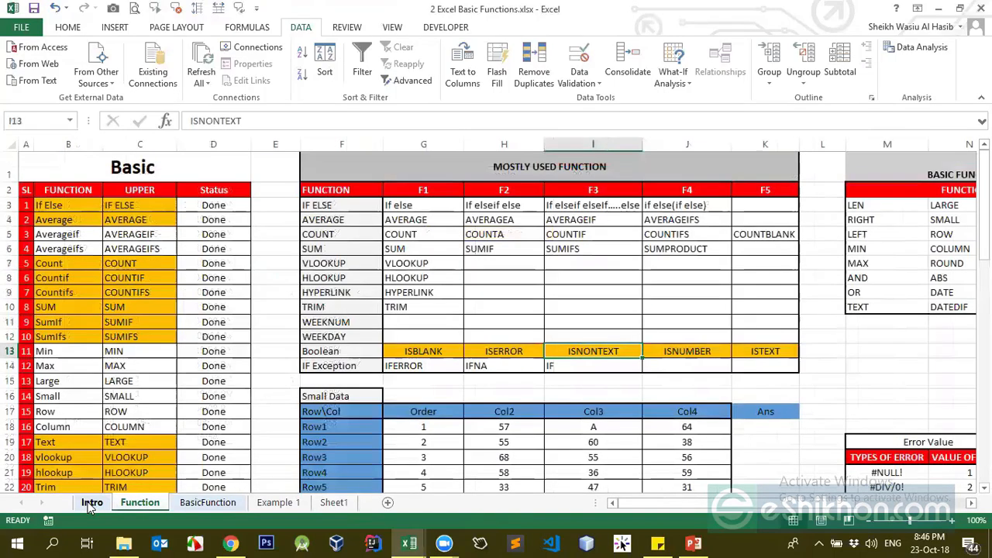
pyautogui.click(417, 291)
pyautogui.click(417, 220)
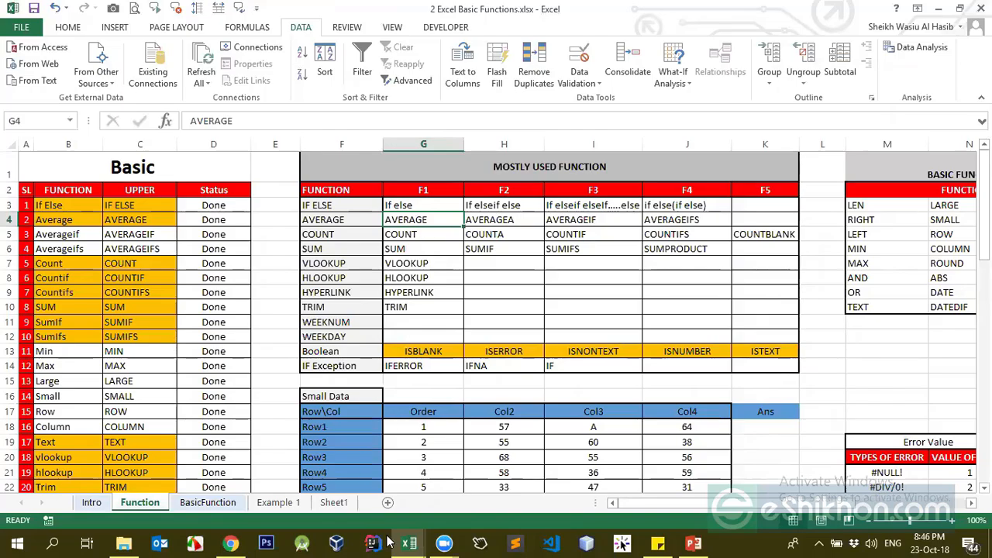
pyautogui.moveTo(443, 544)
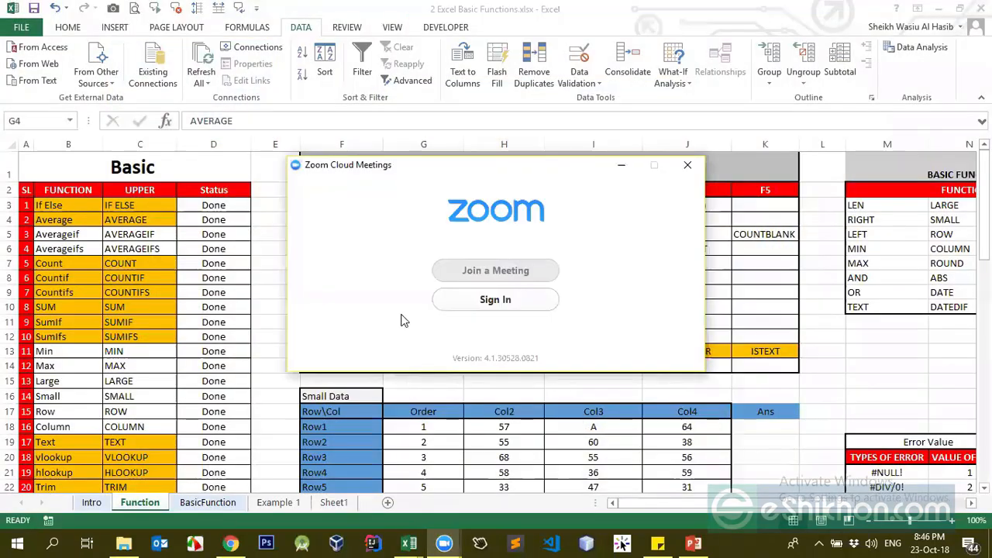
pyautogui.click(624, 169)
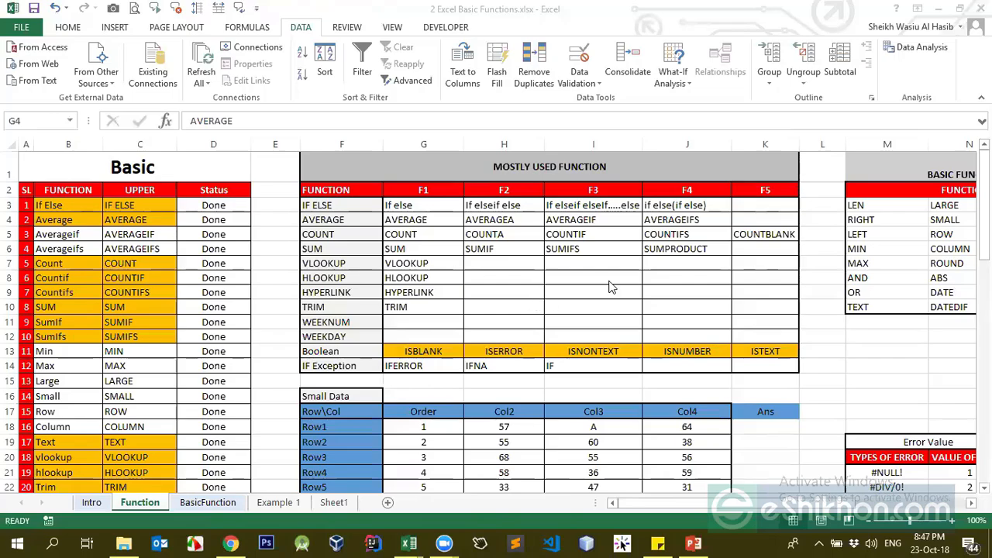
# Step: Examine the Mostly Used Function table, from the AVERAGEIF and COUNTA entries down to HLOOKUP and TRIM
pyautogui.click(617, 223)
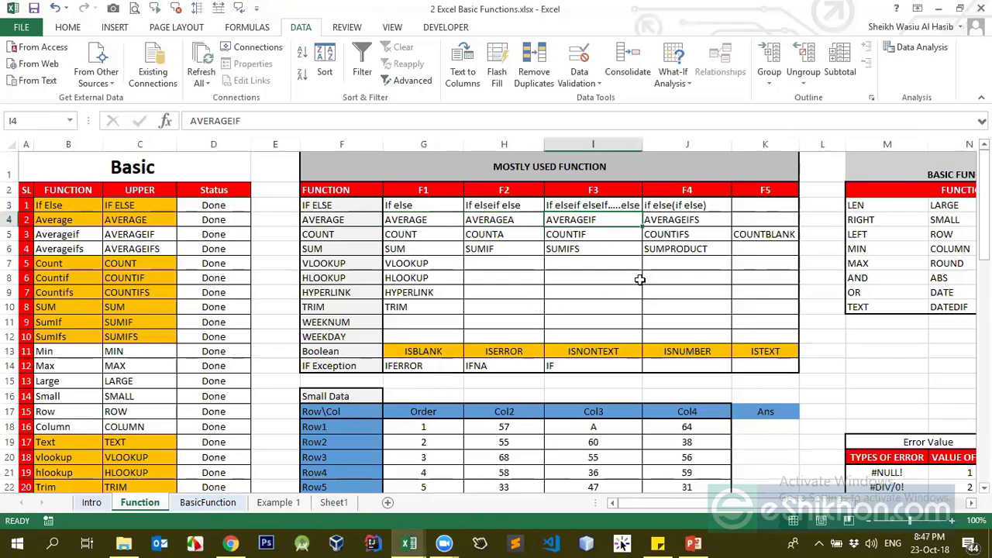
pyautogui.click(641, 253)
pyautogui.click(469, 236)
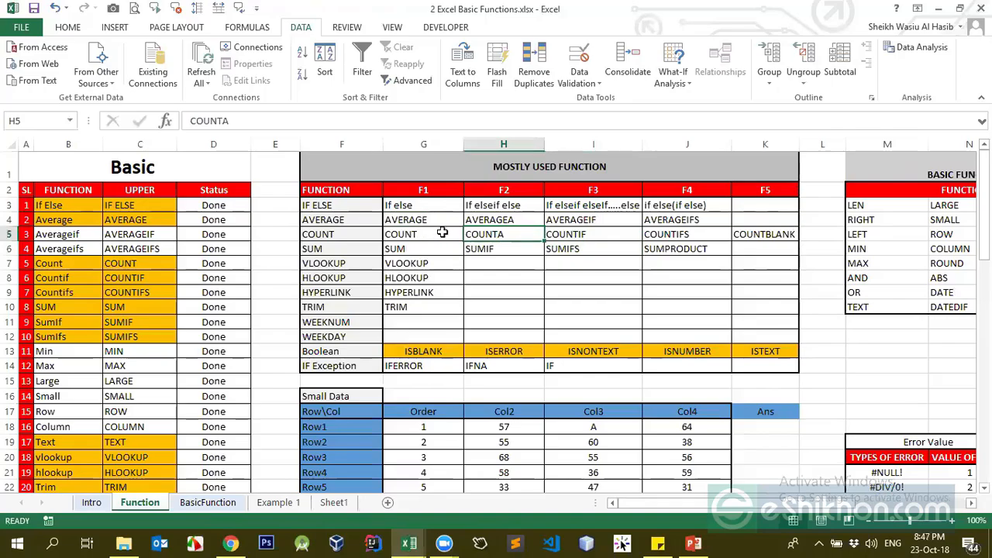
pyautogui.click(408, 254)
pyautogui.click(424, 268)
pyautogui.click(436, 281)
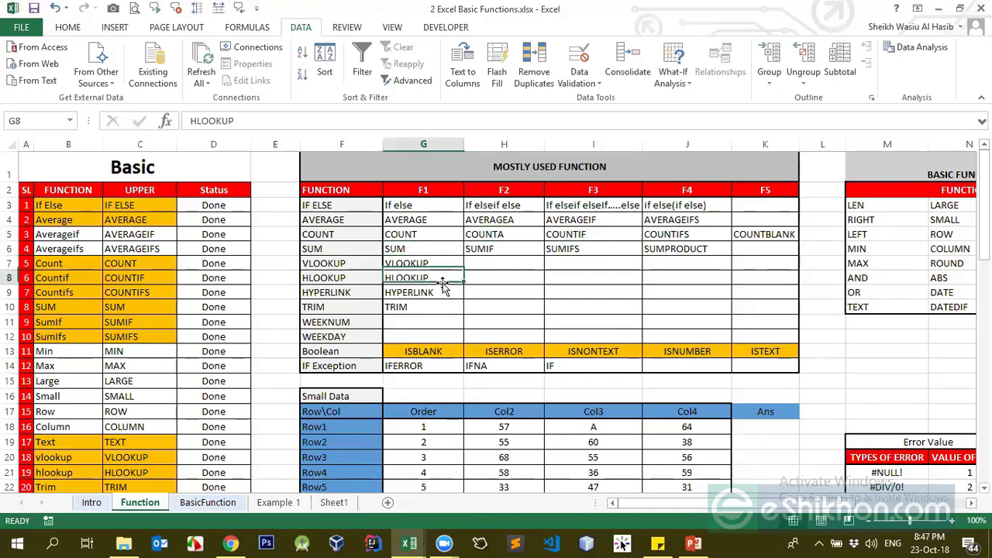
pyautogui.click(408, 311)
# Step: Review the Basic function list around the Text, T and Hyperlink entries
pyautogui.scroll(-1, 365, 366)
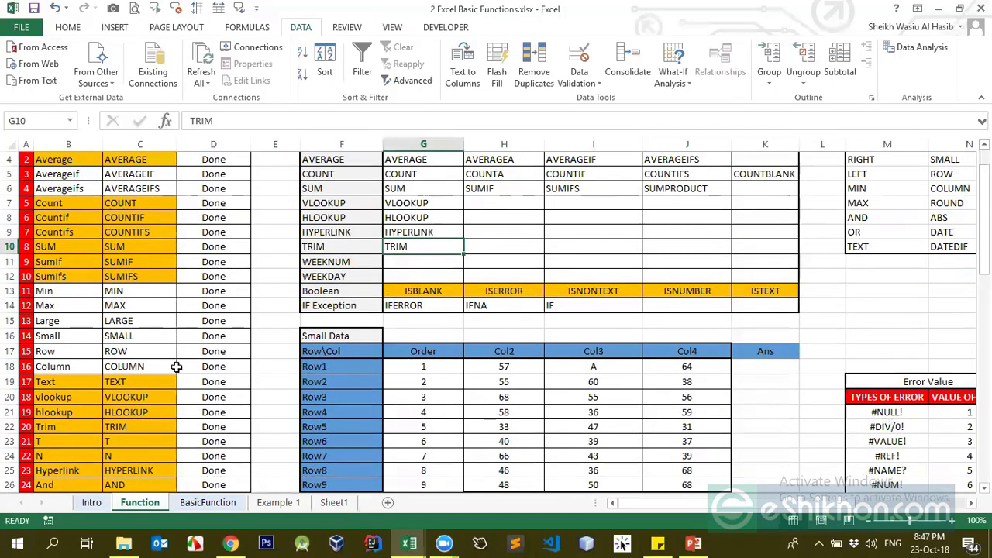
pyautogui.scroll(1, 116, 359)
pyautogui.scroll(-4, 116, 359)
pyautogui.click(106, 250)
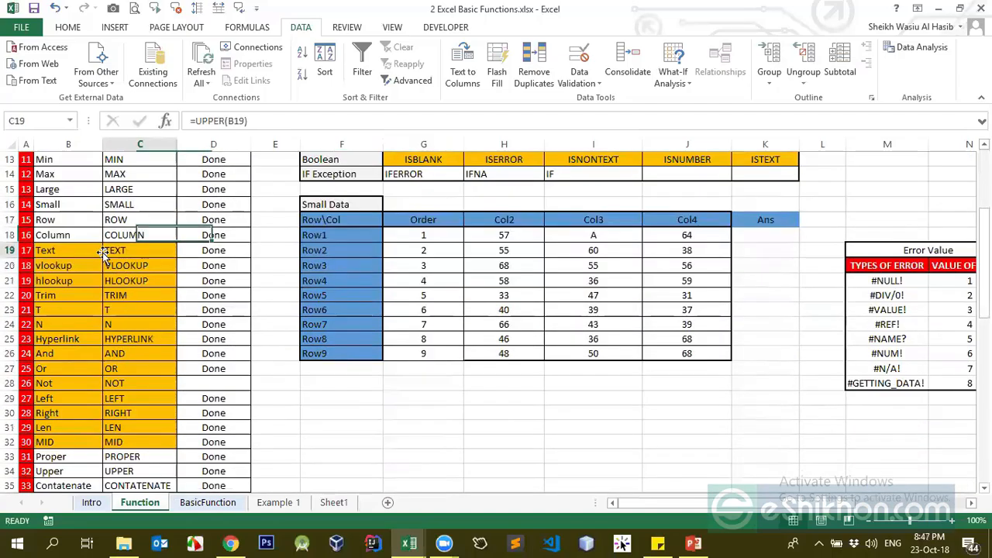
pyautogui.click(69, 310)
pyautogui.click(63, 338)
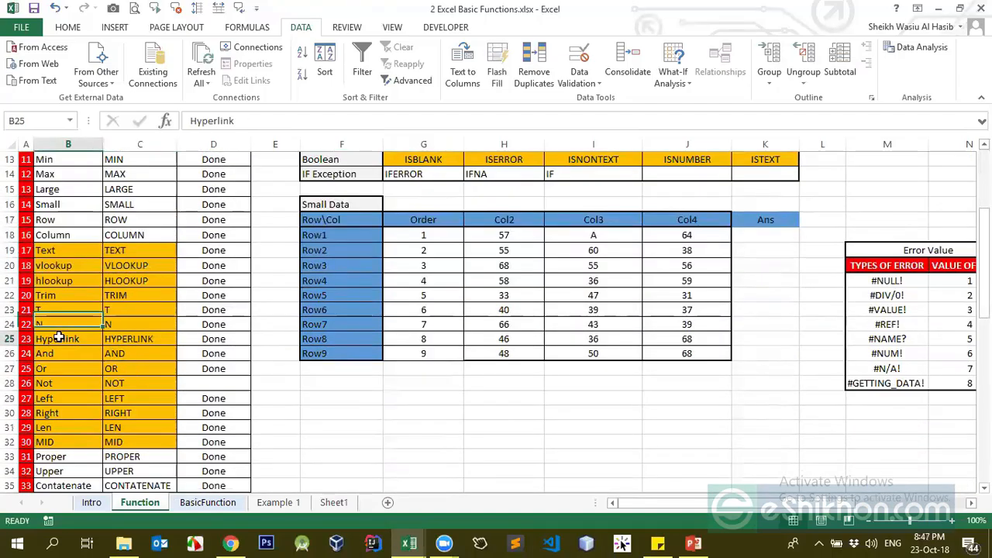
pyautogui.click(69, 312)
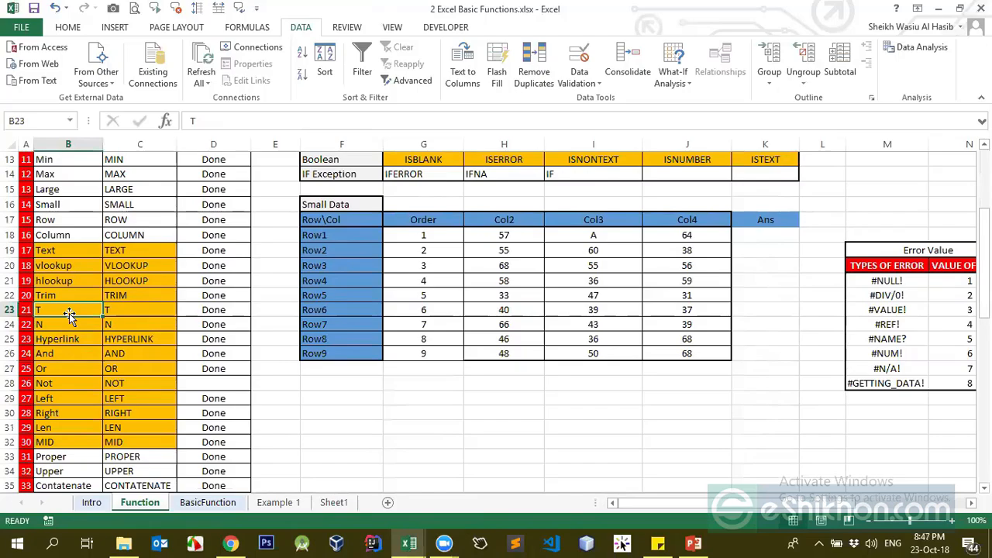
# Step: Examine the Col2 values of the Small Data table and the T and N entries in the Basic function list
pyautogui.click(346, 399)
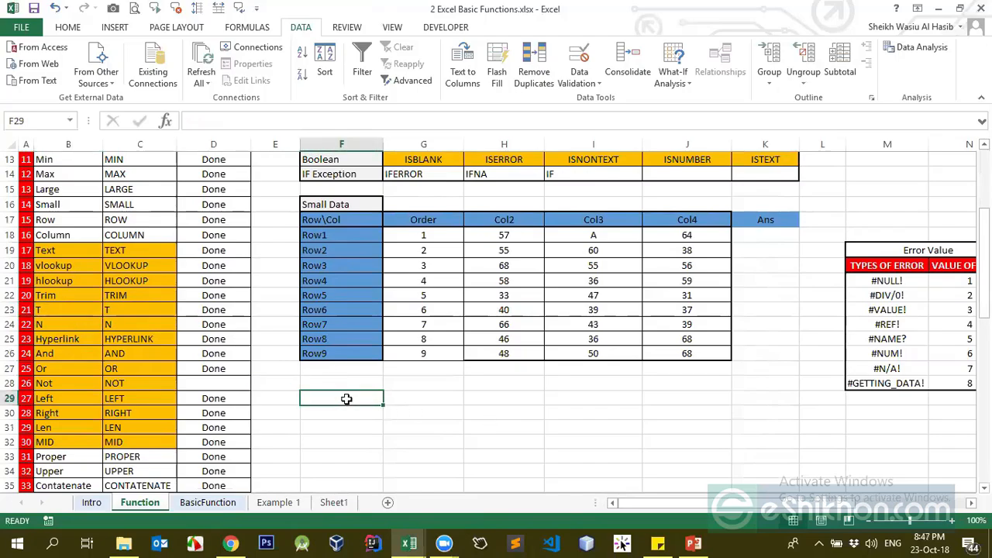
pyautogui.click(402, 395)
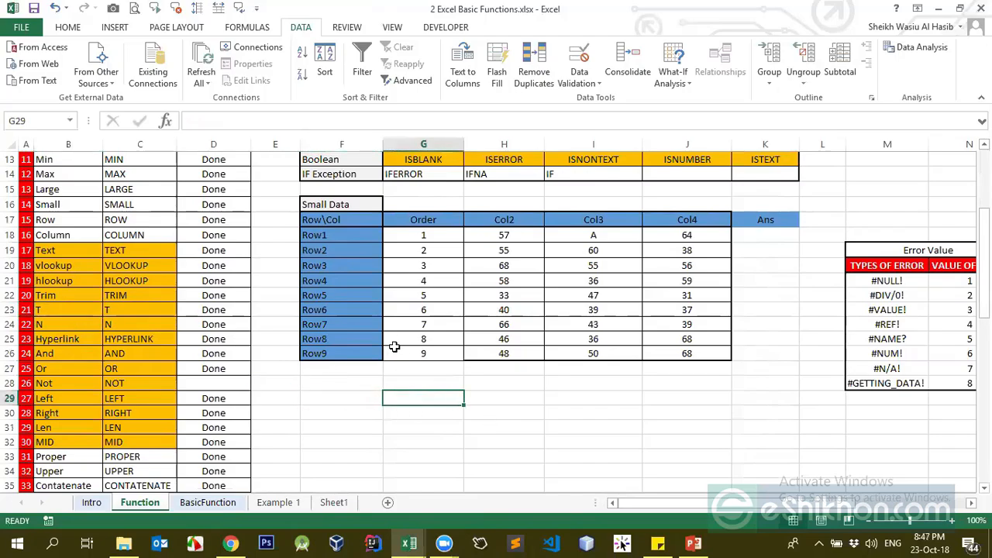
pyautogui.click(519, 355)
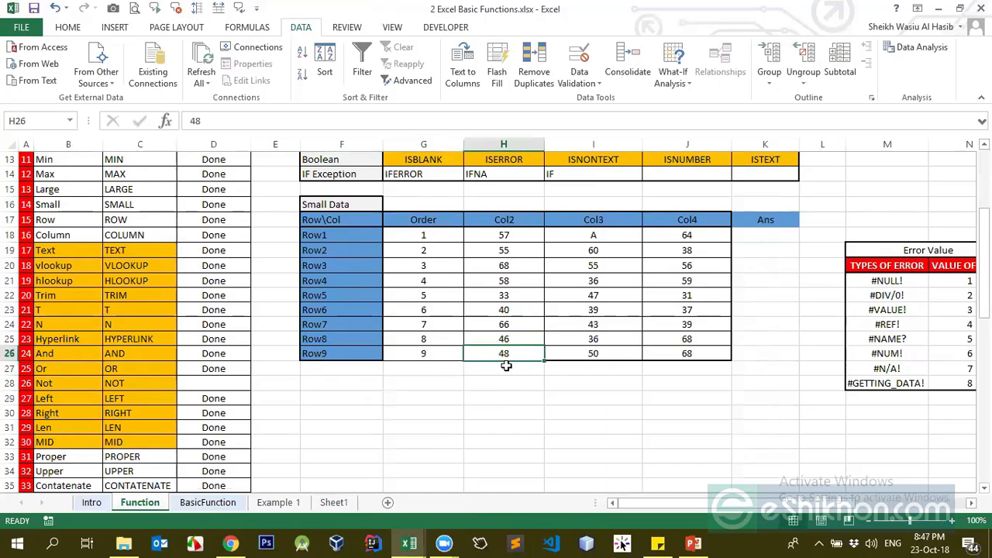
pyautogui.click(521, 334)
pyautogui.click(515, 355)
pyautogui.click(488, 380)
pyautogui.click(503, 356)
pyautogui.click(510, 376)
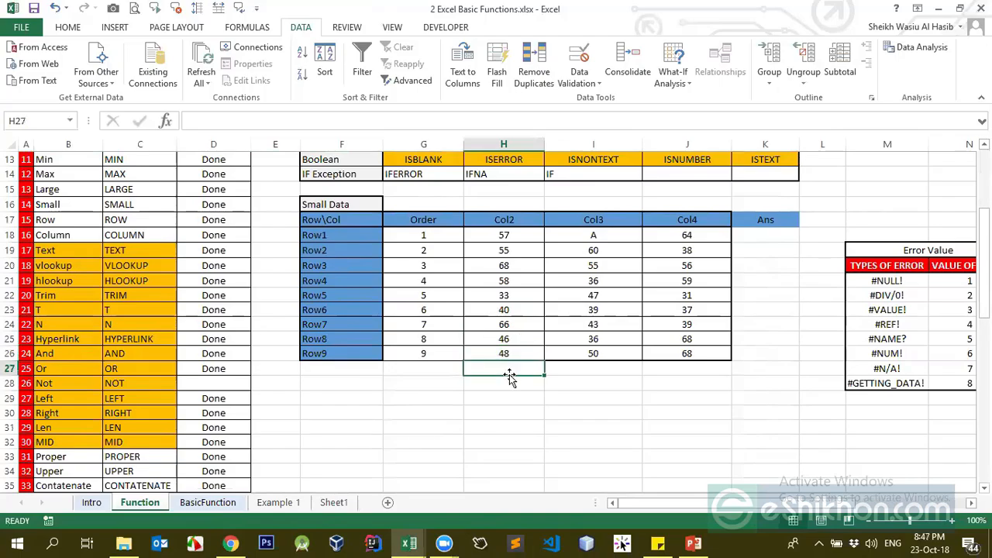
pyautogui.moveTo(507, 354); pyautogui.dragTo(523, 287)
pyautogui.click(513, 368)
pyautogui.click(512, 338)
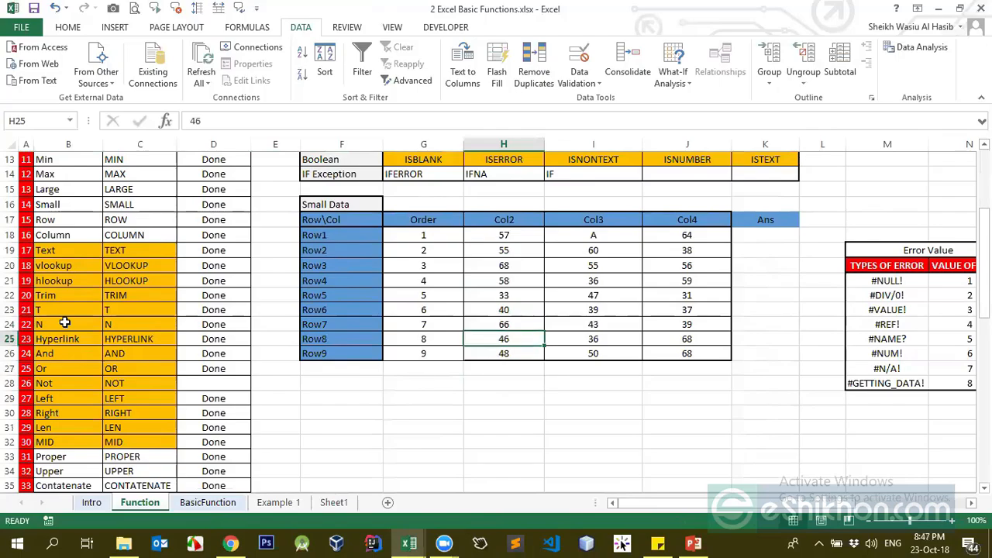
pyautogui.click(58, 310)
pyautogui.click(61, 324)
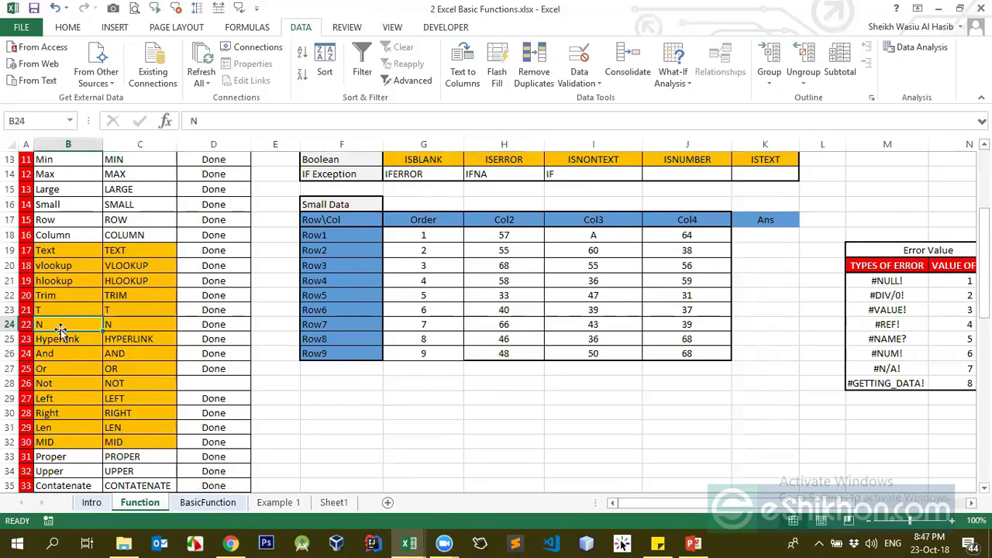
# Step: Examine the hlookup and Left entries in the Basic function list and the empty cells below the Small Data table
pyautogui.click(471, 383)
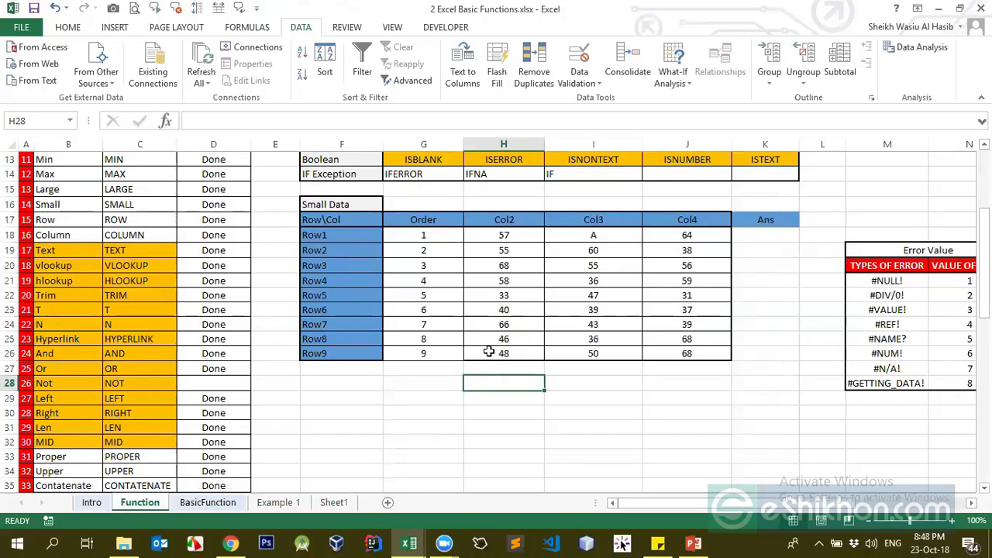
pyautogui.click(487, 370)
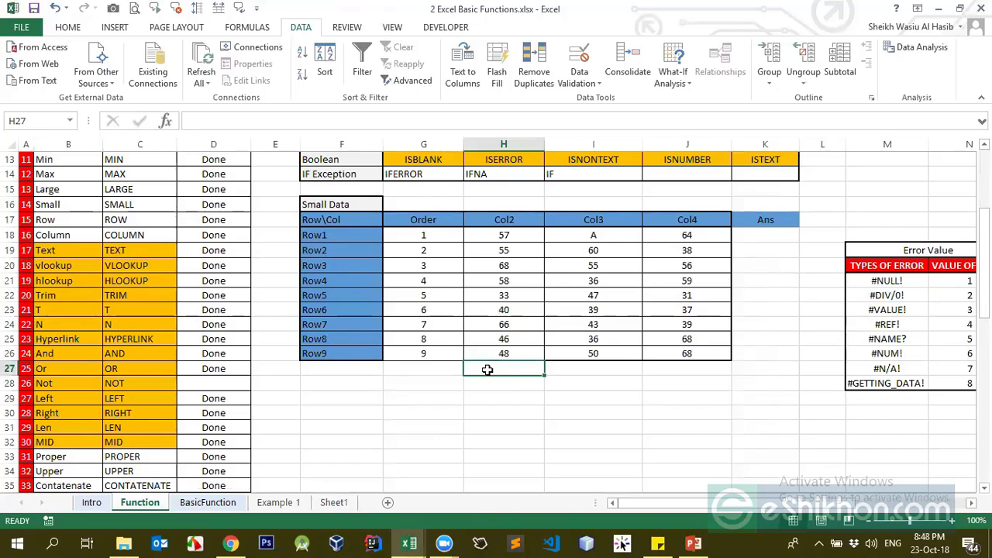
pyautogui.click(70, 280)
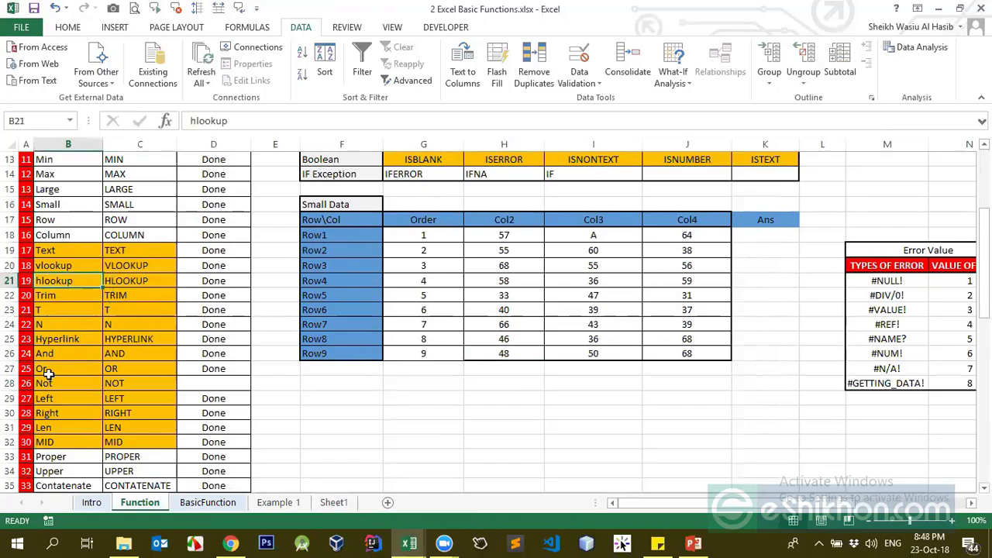
pyautogui.scroll(-1, 51, 374)
pyautogui.scroll(1, 54, 365)
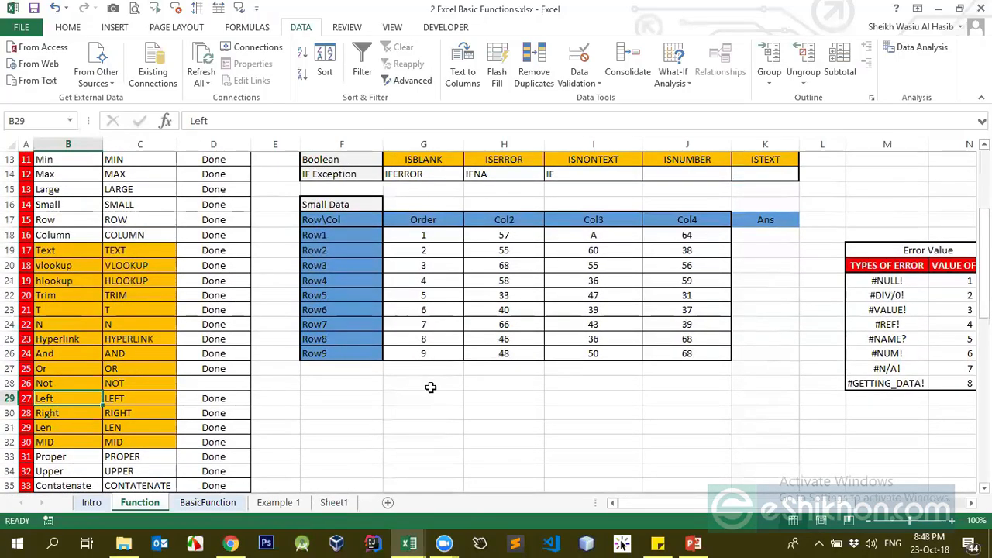
# Step: Enter 45 in G28 and the formula =G28+1 in H28 below the Small Data table, and clear both cells
pyautogui.click(431, 387)
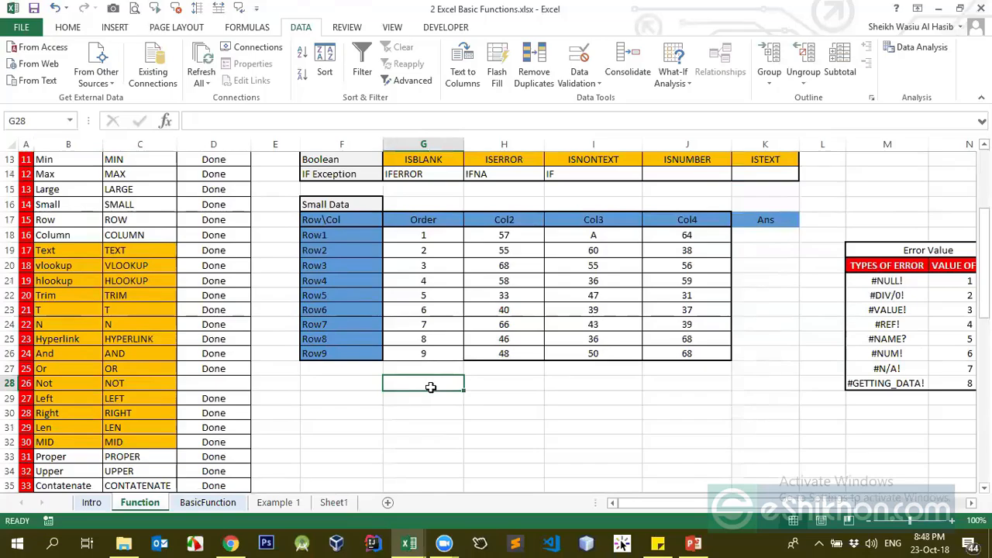
pyautogui.write('45')
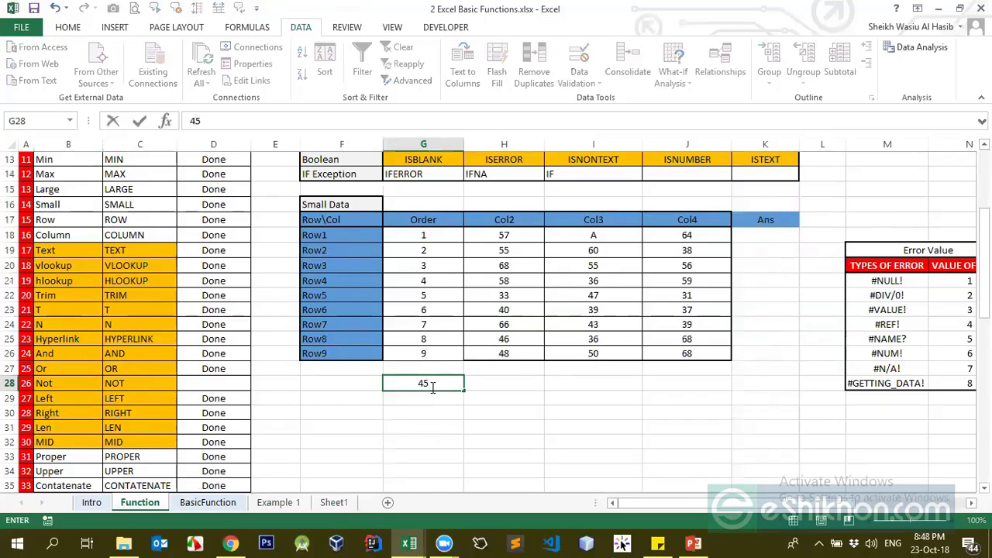
pyautogui.click(431, 385)
pyautogui.press('Right')
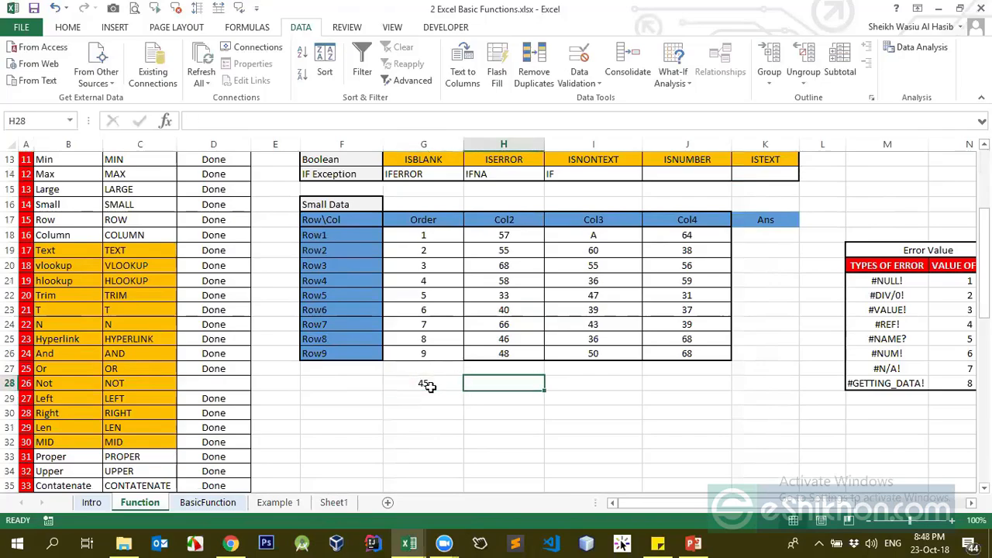
pyautogui.write('=')
pyautogui.click(431, 386)
pyautogui.write('+1')
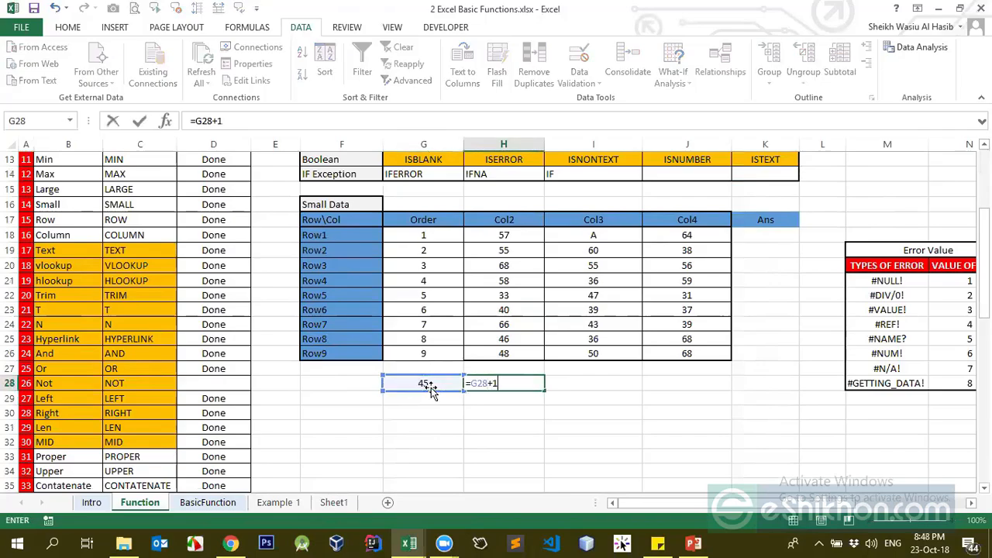
pyautogui.press('Return')
pyautogui.press('Up')
pyautogui.click(428, 385)
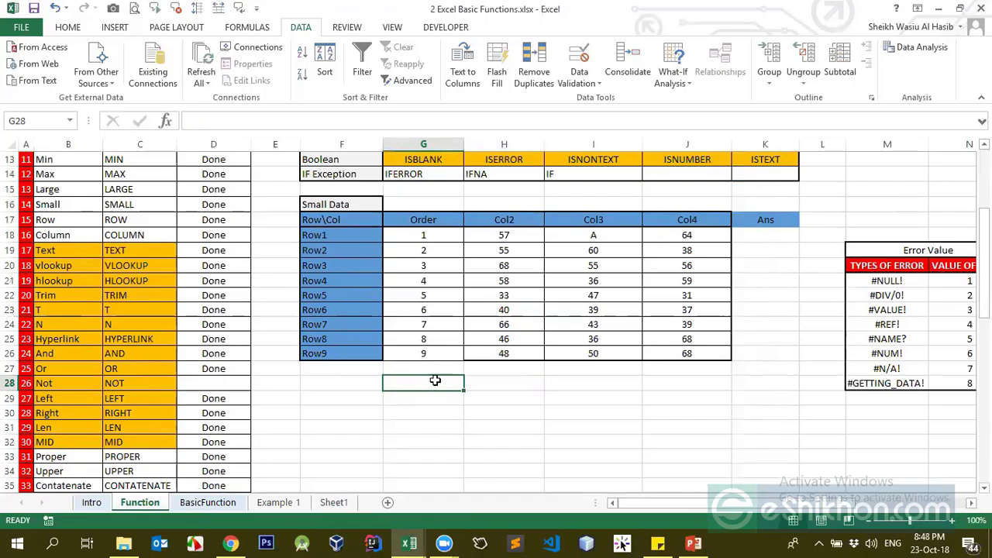
# Step: Enter a person's name followed by trailing spaces in G28
pyautogui.write('DHSU')
pyautogui.press('BackSpace')
pyautogui.press('BackSpace')
pyautogui.press('BackSpace')
pyautogui.press('BackSpace')
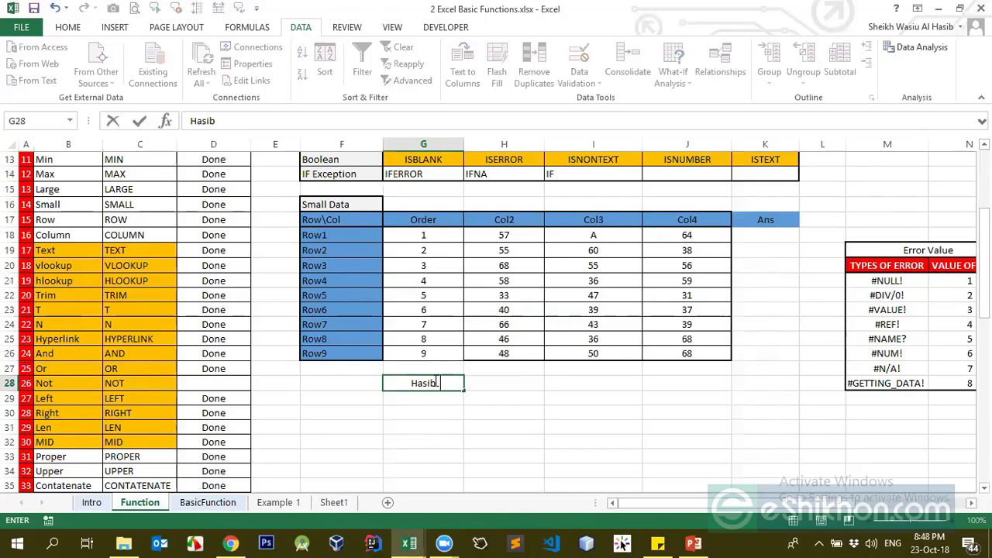
pyautogui.press('Tab')
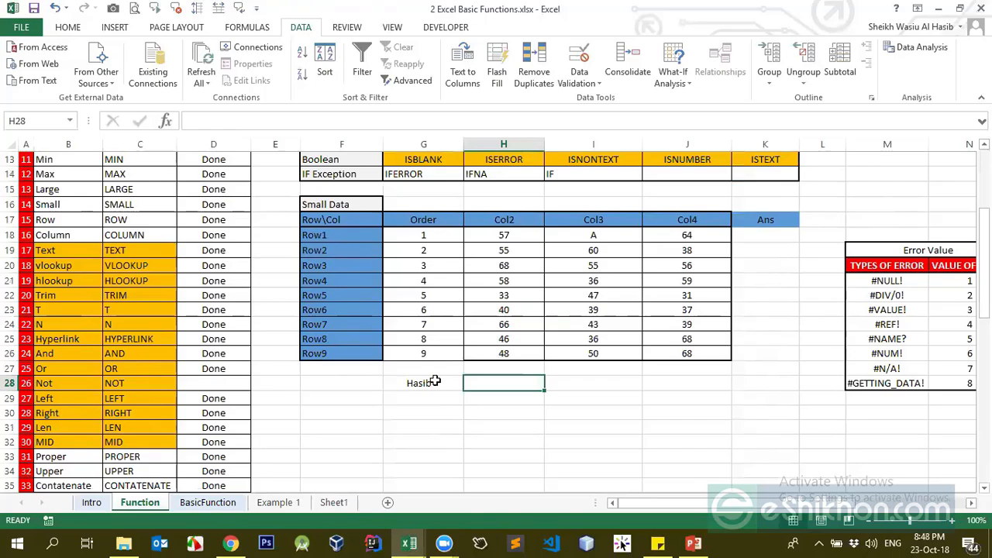
# Step: Highlight the trailing spaces inside the text of G28, leave the cell unedited, and clear its contents
pyautogui.doubleClick(435, 382)
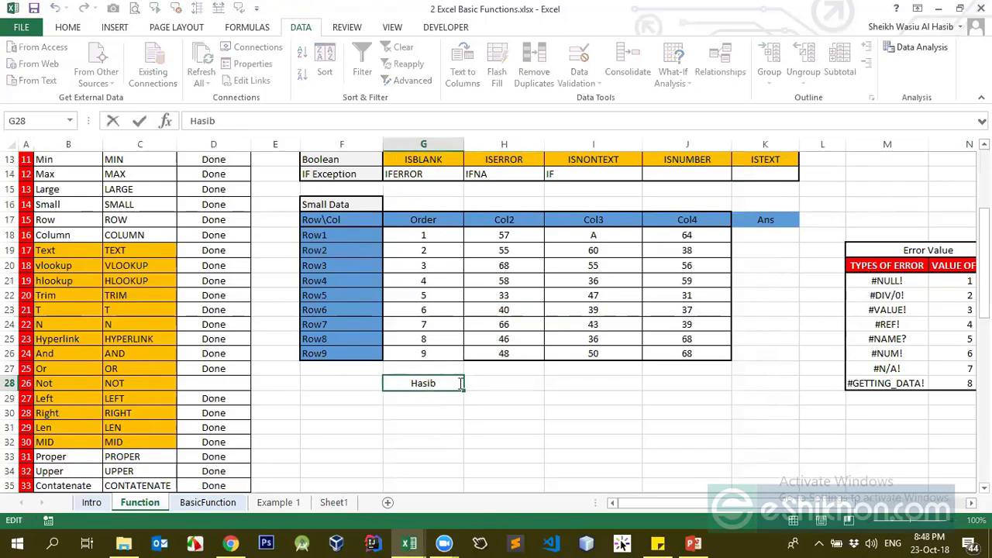
pyautogui.moveTo(437, 383); pyautogui.dragTo(462, 383)
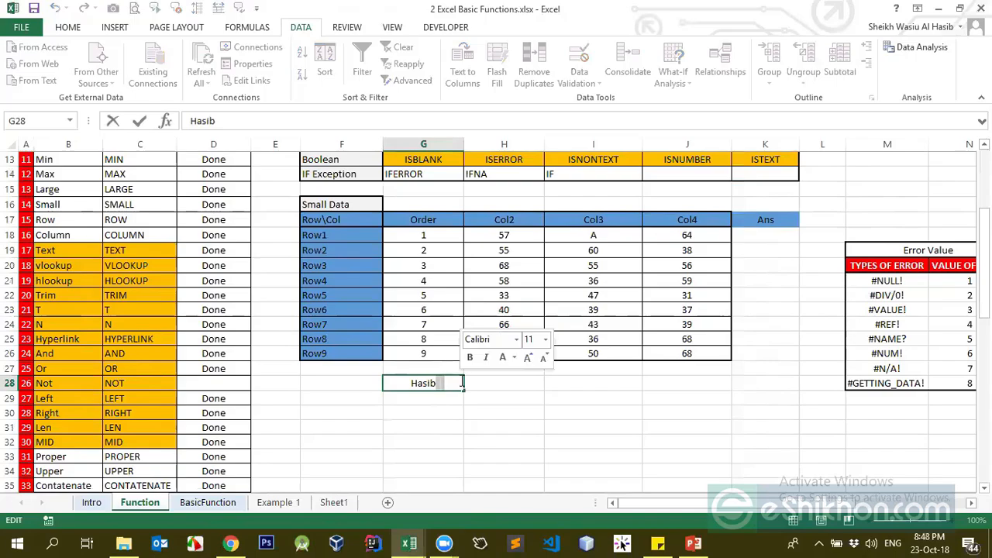
pyautogui.press('Escape')
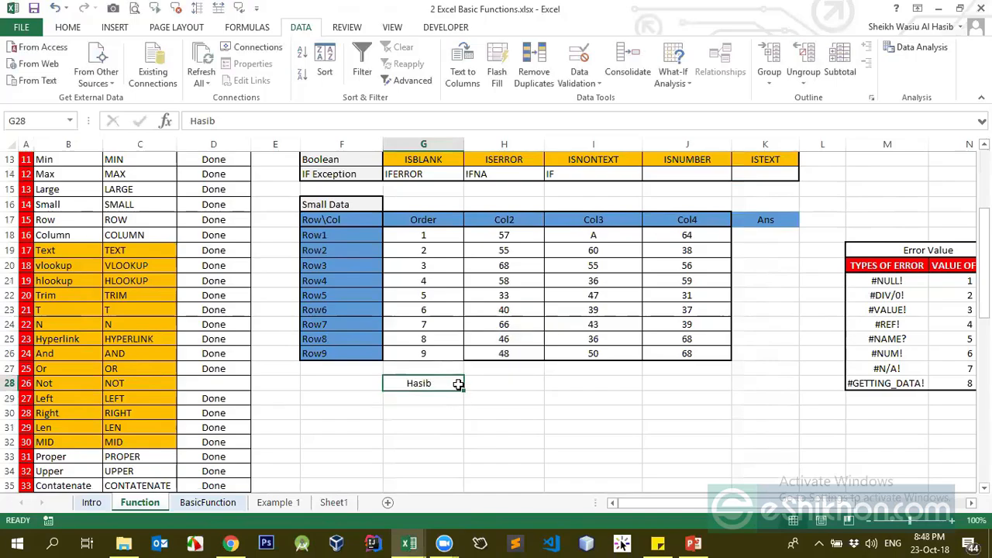
pyautogui.doubleClick(438, 383)
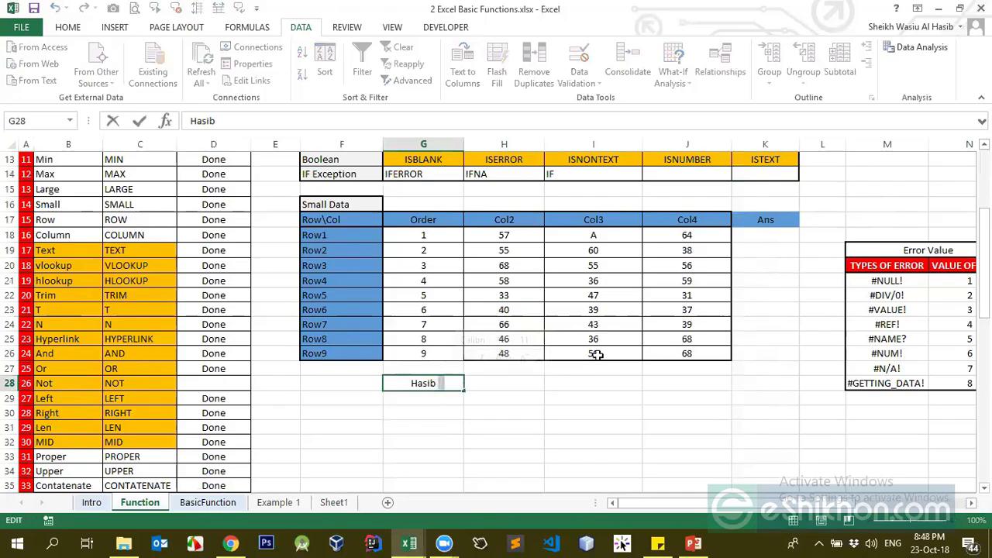
pyautogui.click(496, 386)
pyautogui.click(451, 388)
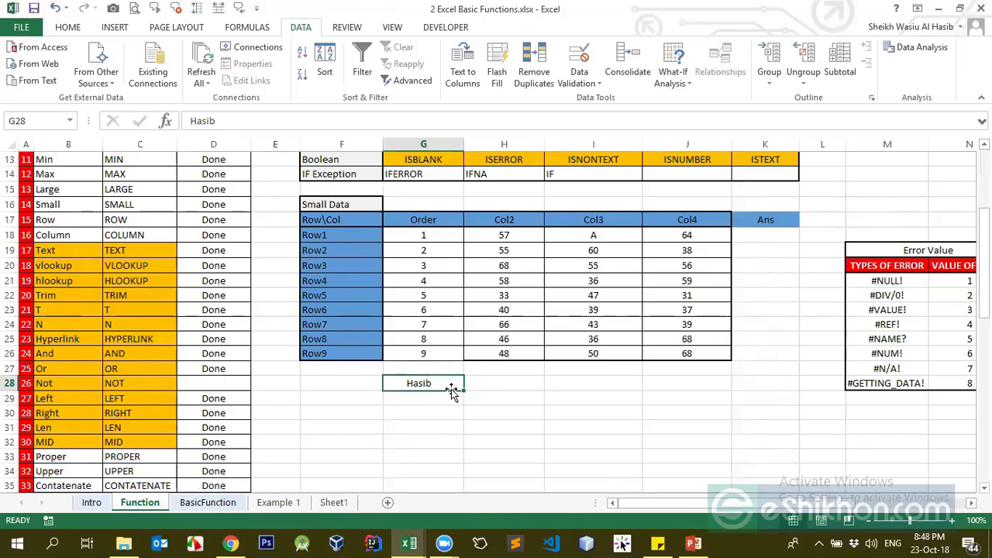
pyautogui.press('Delete')
# Step: Examine the error types in the Error Value table, from #NULL! in M21 down to #N/A! in M27
pyautogui.click(572, 333)
pyautogui.click(698, 292)
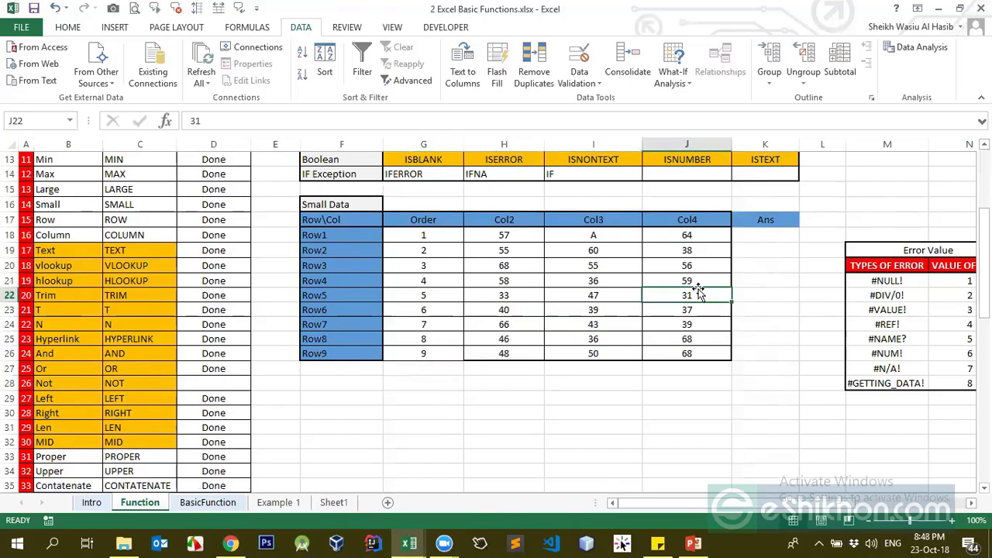
pyautogui.press('Right')
pyautogui.press('Right')
pyautogui.press('Right')
pyautogui.press('Right')
pyautogui.press('Right')
pyautogui.press('Right')
pyautogui.press('Right')
pyautogui.press('Right')
pyautogui.press('Right')
pyautogui.press('Right')
pyautogui.press('Right')
pyautogui.press('Right')
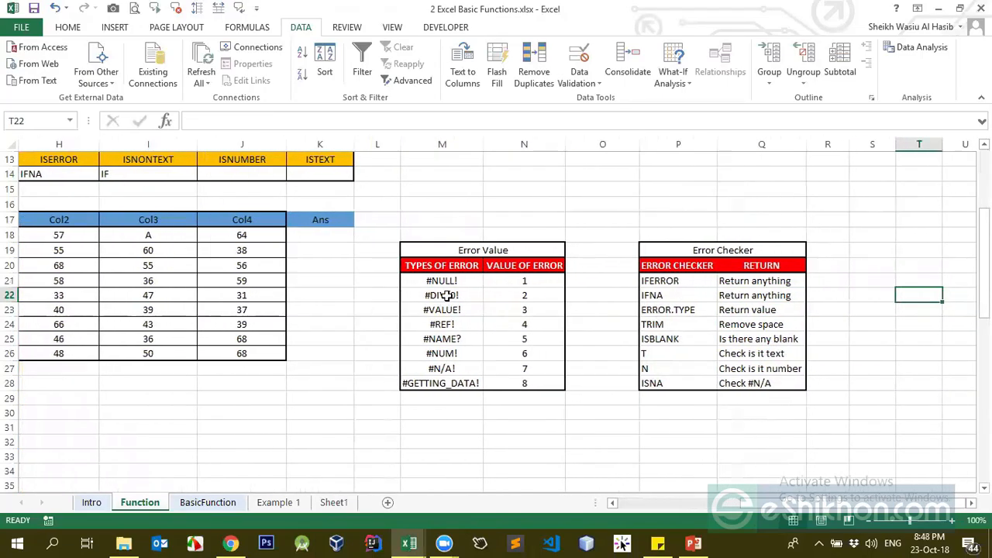
pyautogui.click(440, 280)
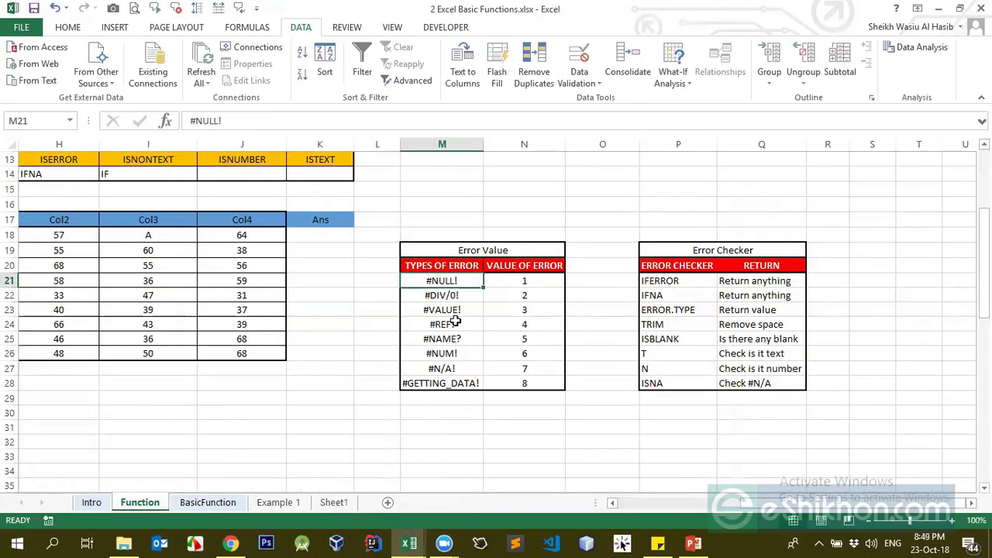
pyautogui.click(442, 298)
pyautogui.click(441, 312)
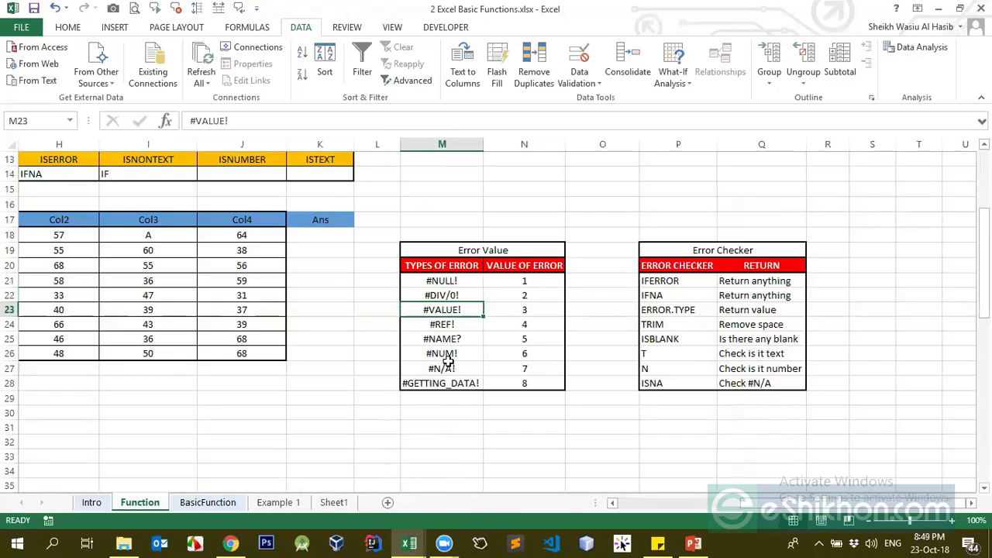
pyautogui.click(453, 326)
pyautogui.click(455, 341)
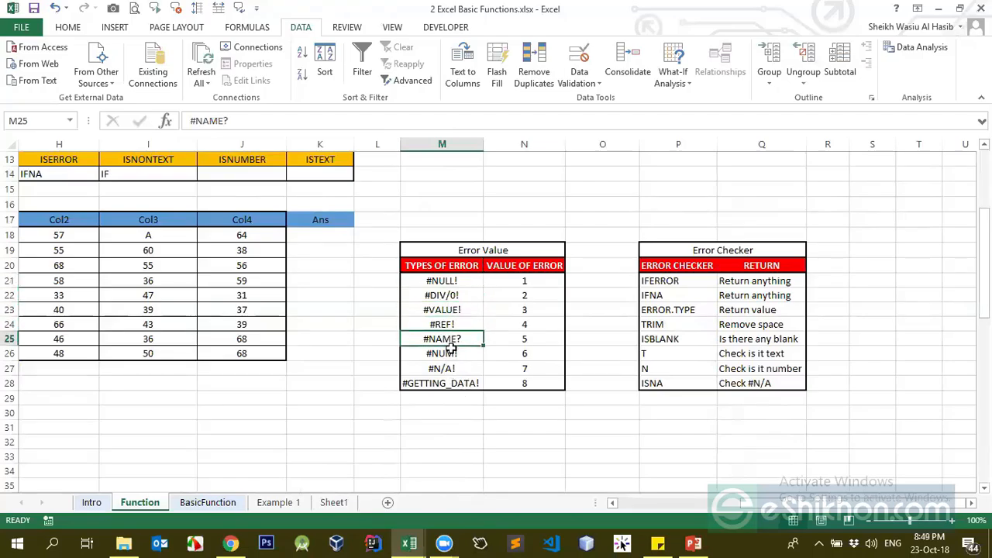
pyautogui.click(451, 367)
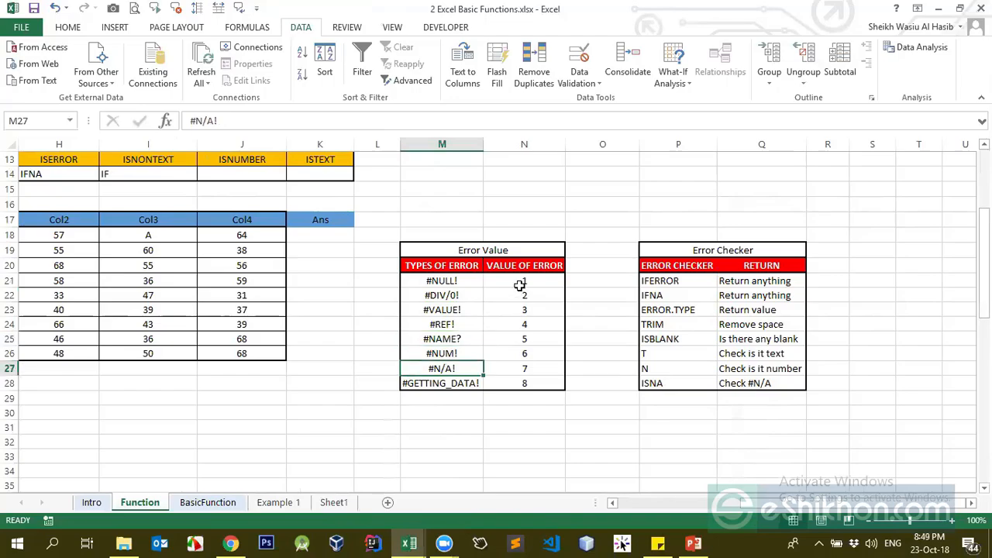
# Step: Review the Value of Error numbers in N21:N27 of the Error Value table
pyautogui.moveTo(519, 283); pyautogui.dragTo(560, 371)
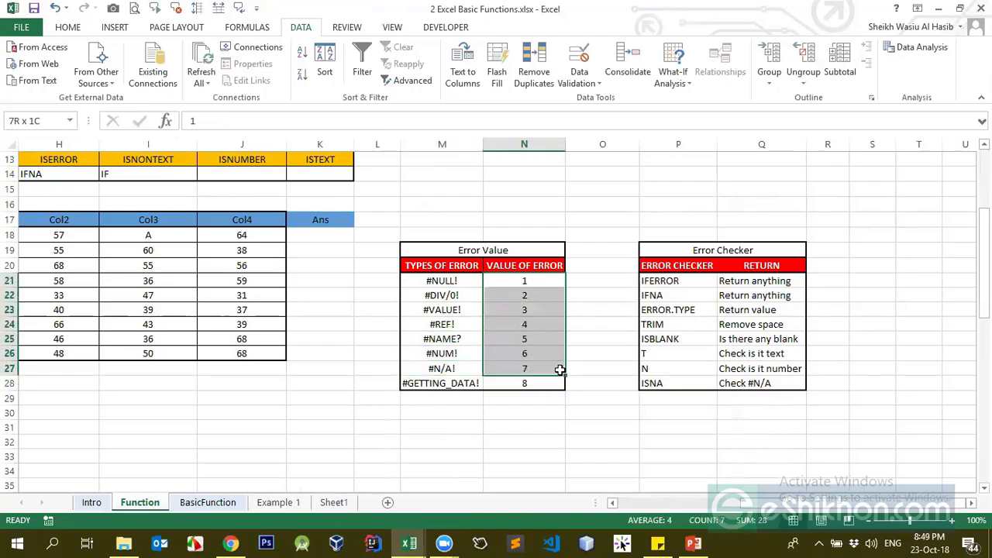
pyautogui.click(517, 310)
pyautogui.moveTo(525, 282); pyautogui.dragTo(520, 367)
pyautogui.click(524, 280)
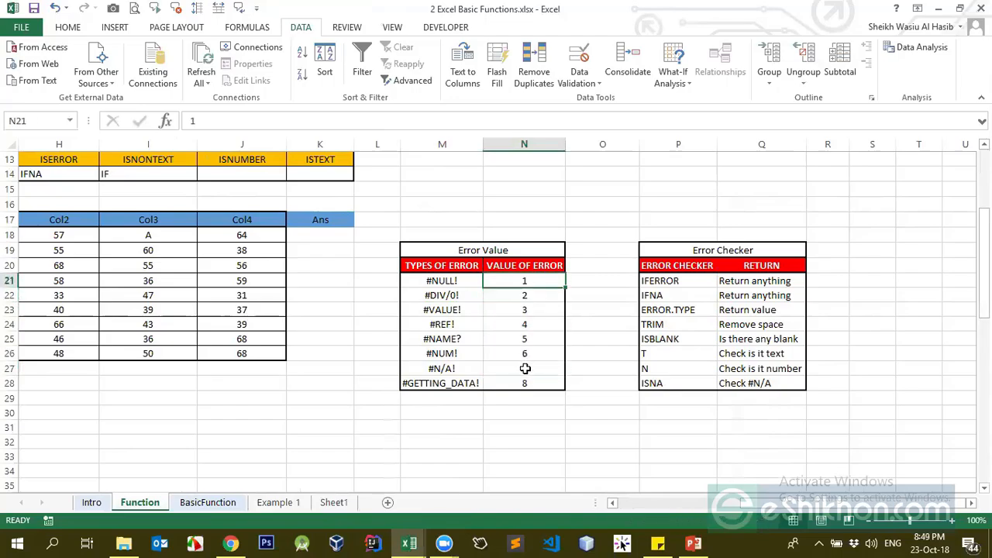
# Step: Compare the IFERROR and ERROR.TYPE entries of the Error Checker table with the error values in N21:N27
pyautogui.click(672, 287)
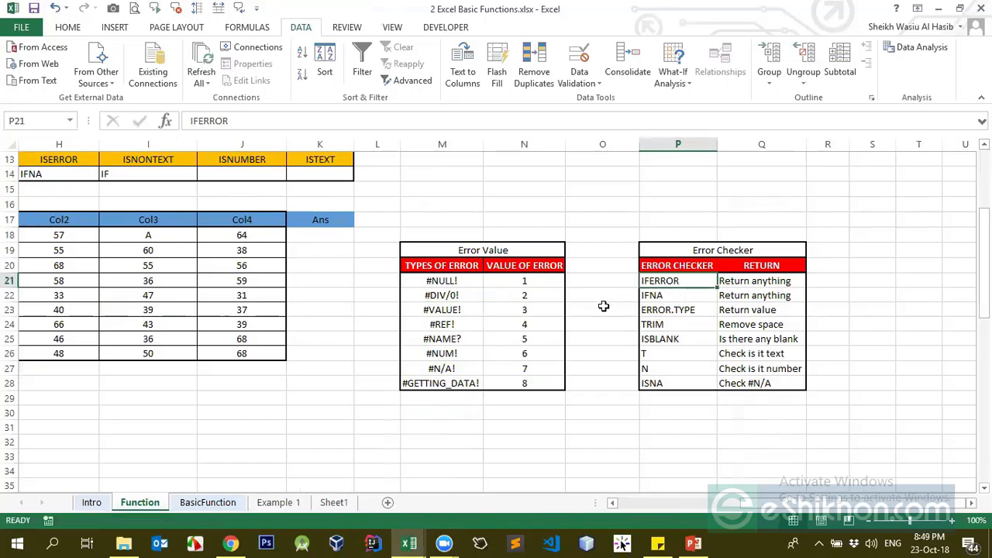
pyautogui.click(502, 301)
pyautogui.click(671, 287)
pyautogui.moveTo(535, 281); pyautogui.dragTo(533, 368)
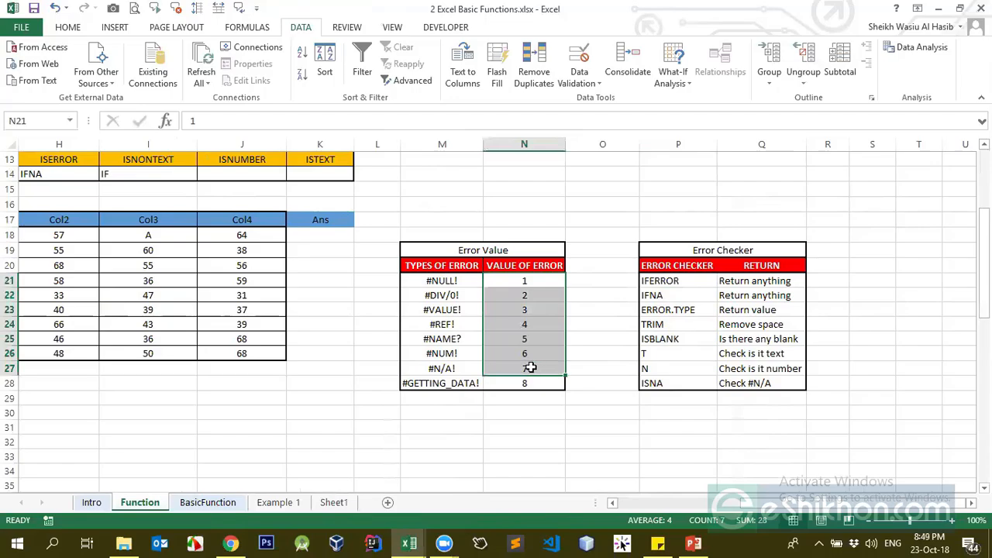
pyautogui.click(472, 310)
pyautogui.click(649, 282)
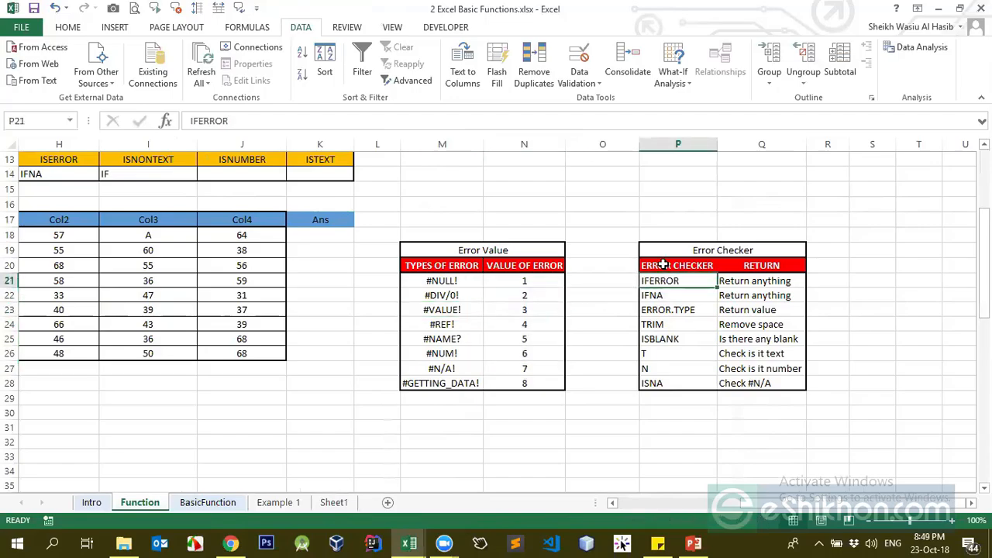
pyautogui.click(721, 307)
# Step: Switch to Sheet1 and select the blank cell G6 beside the Index, Weight, Size and Color data
pyautogui.scroll(4, 523, 316)
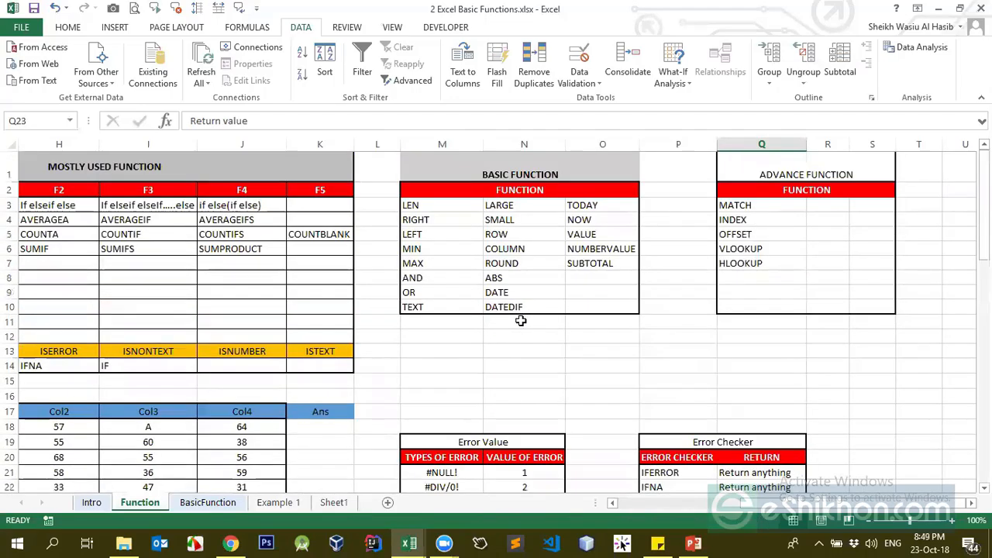
pyautogui.scroll(-3, 523, 319)
pyautogui.scroll(3, 522, 323)
pyautogui.click(334, 502)
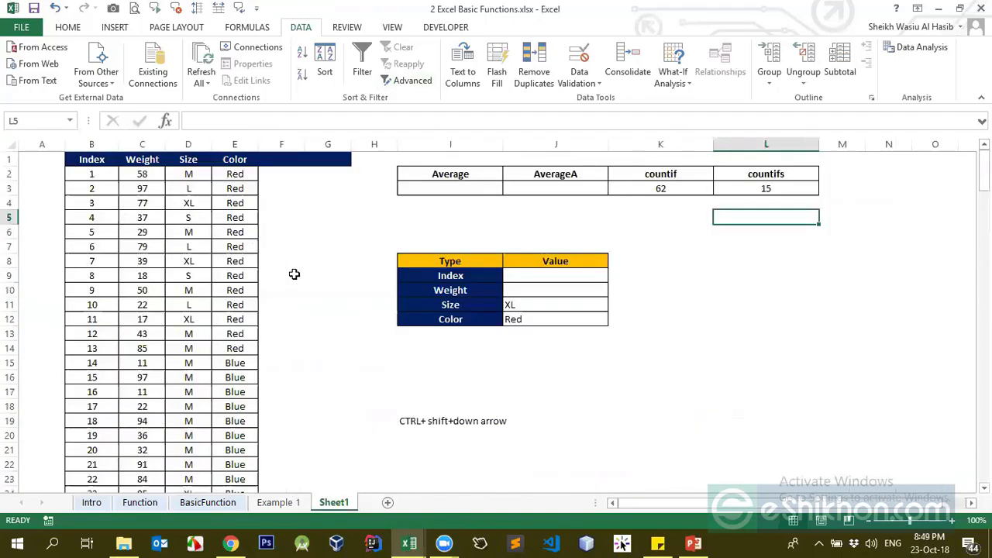
pyautogui.click(375, 262)
pyautogui.click(313, 217)
pyautogui.click(363, 237)
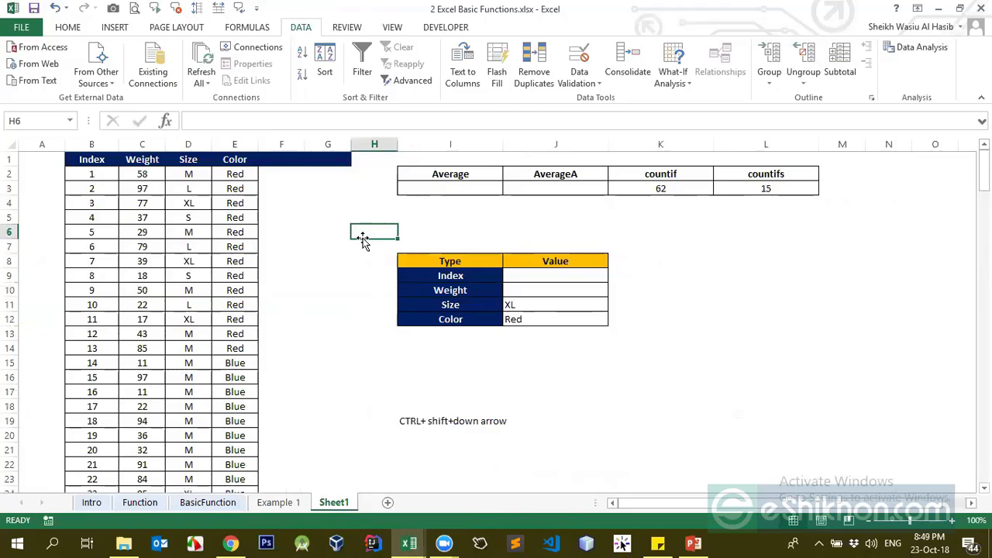
pyautogui.press('Left')
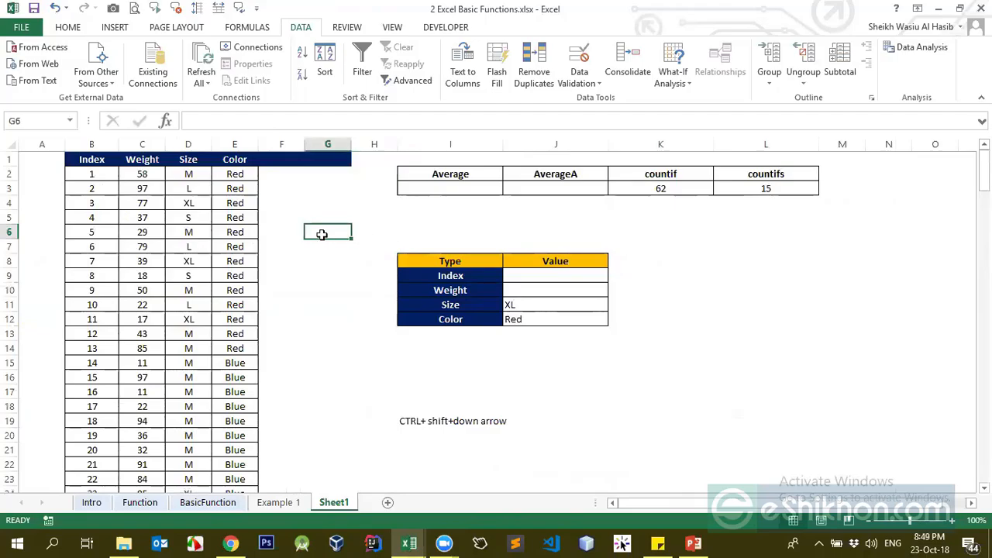
# Step: Delete the Color value in E5 for index 4, and select column E to check the blank cell
pyautogui.click(232, 218)
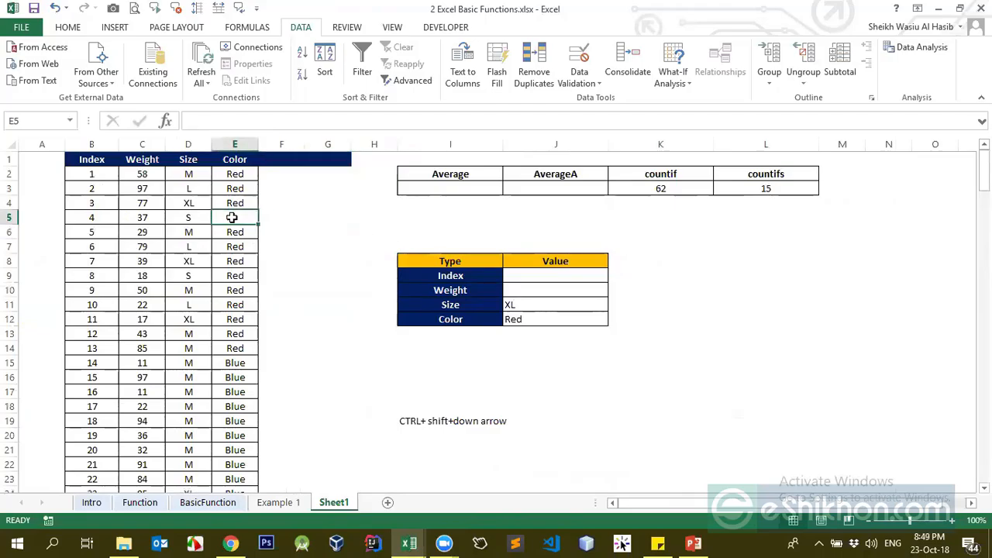
pyautogui.click(323, 222)
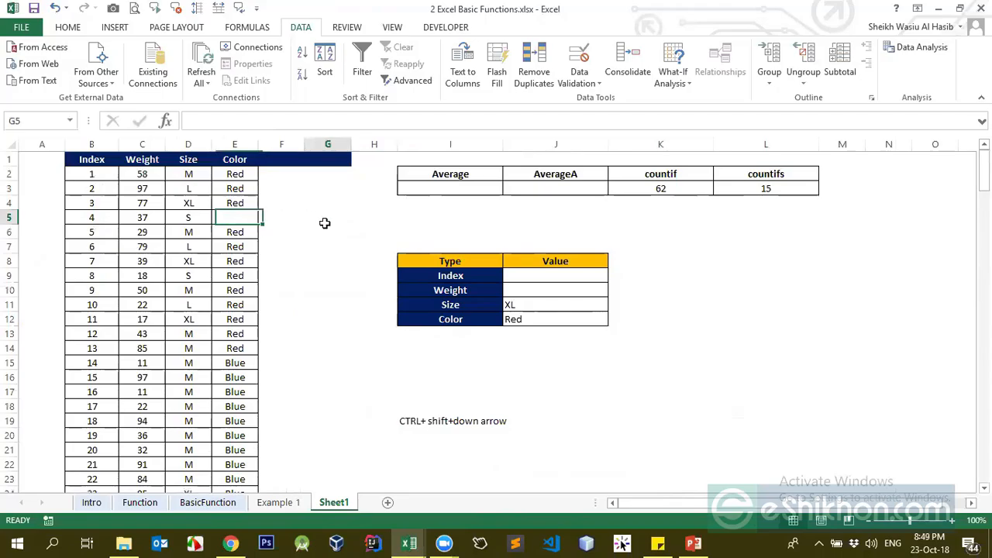
pyautogui.click(249, 143)
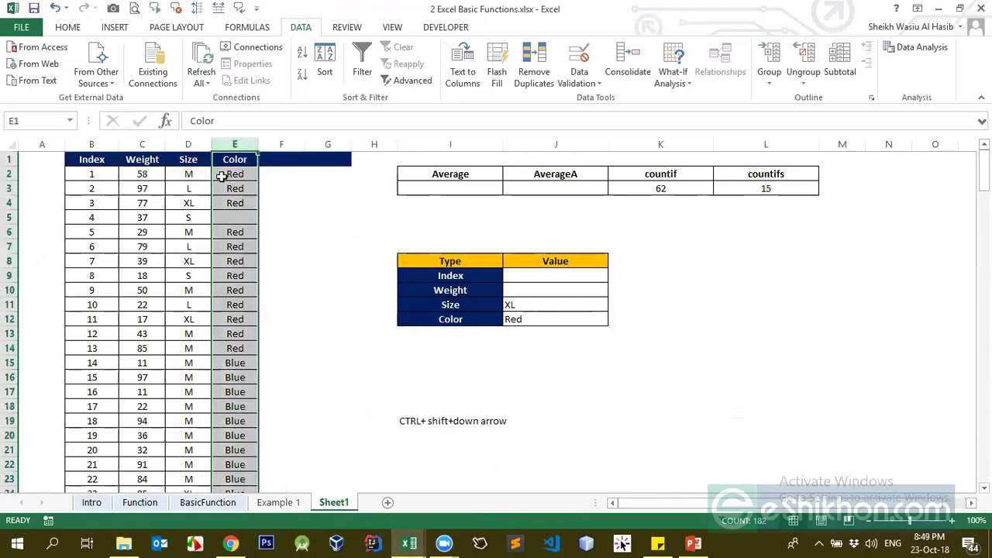
pyautogui.click(311, 216)
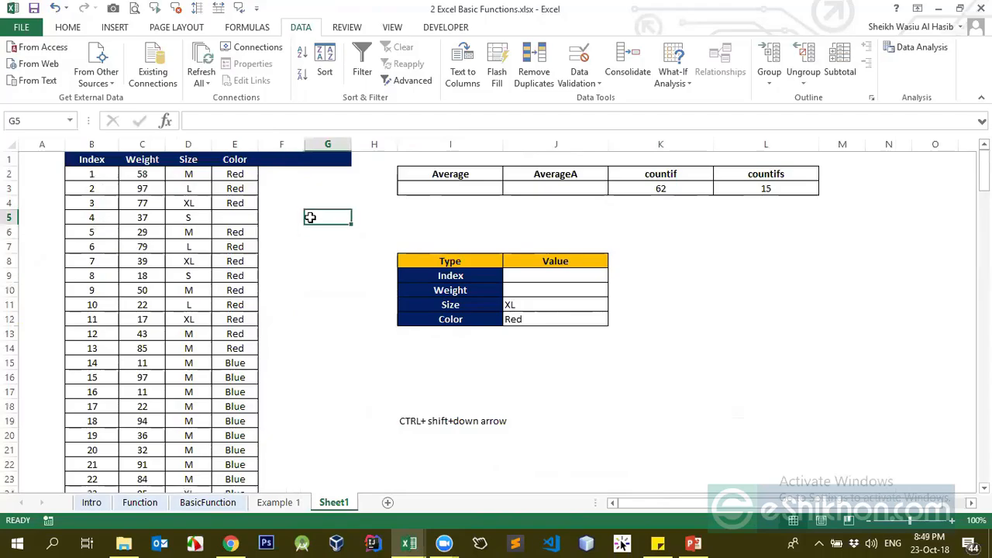
# Step: Enter a COUNTBLANK formula in G5 that counts the empty Color cells in E2:E183
pyautogui.write('=count')
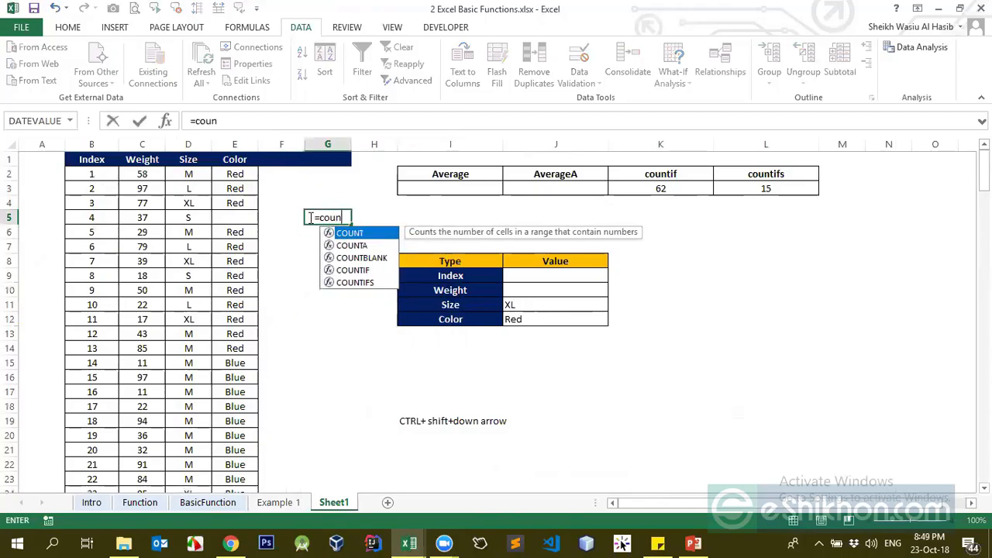
pyautogui.press('Down')
pyautogui.press('Down')
pyautogui.press('Tab')
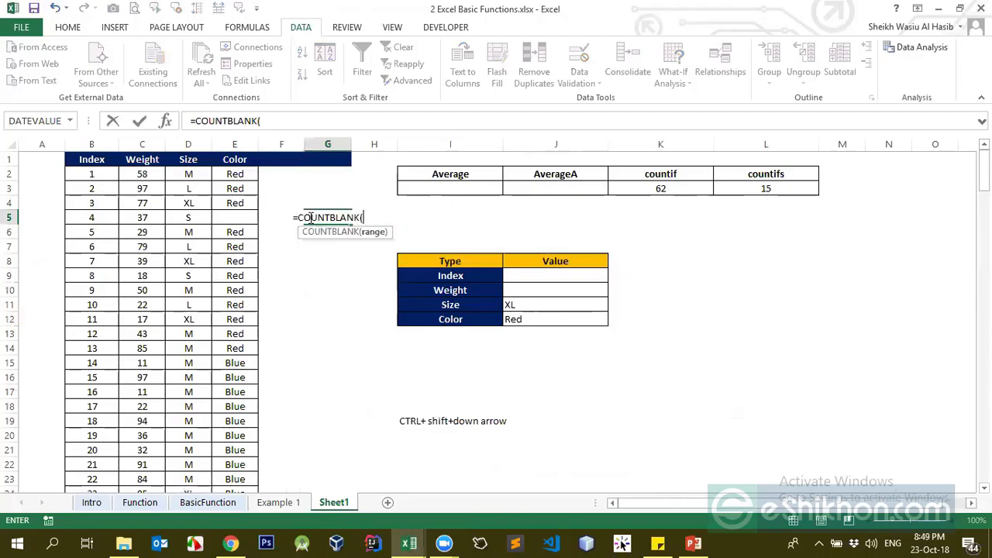
pyautogui.click(235, 145)
pyautogui.click(236, 173)
pyautogui.hotkey('ctrl', 'shift', 'Down')
pyautogui.hotkey('ctrl', 'shift', 'Down')
pyautogui.hotkey('ctrl', 'shift', 'Down')
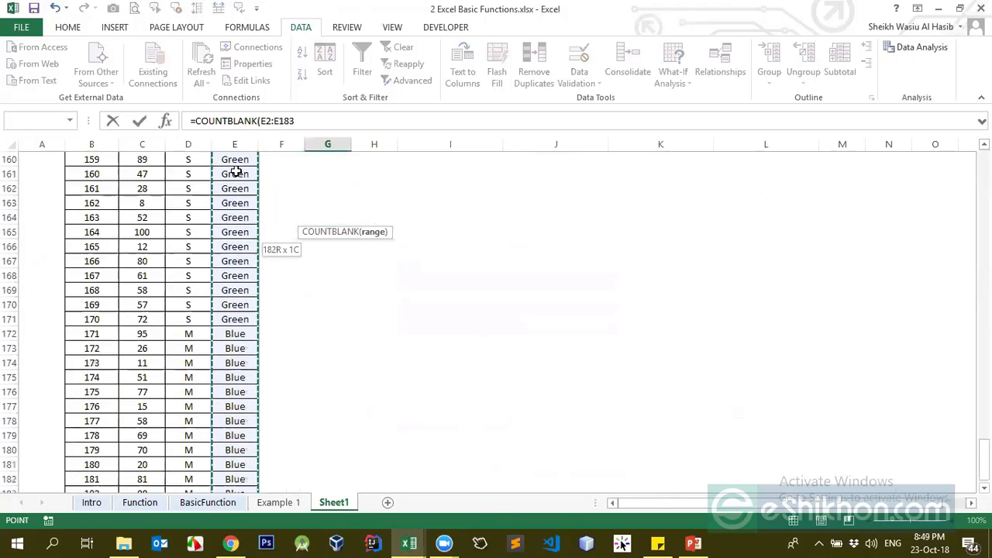
pyautogui.write(')')
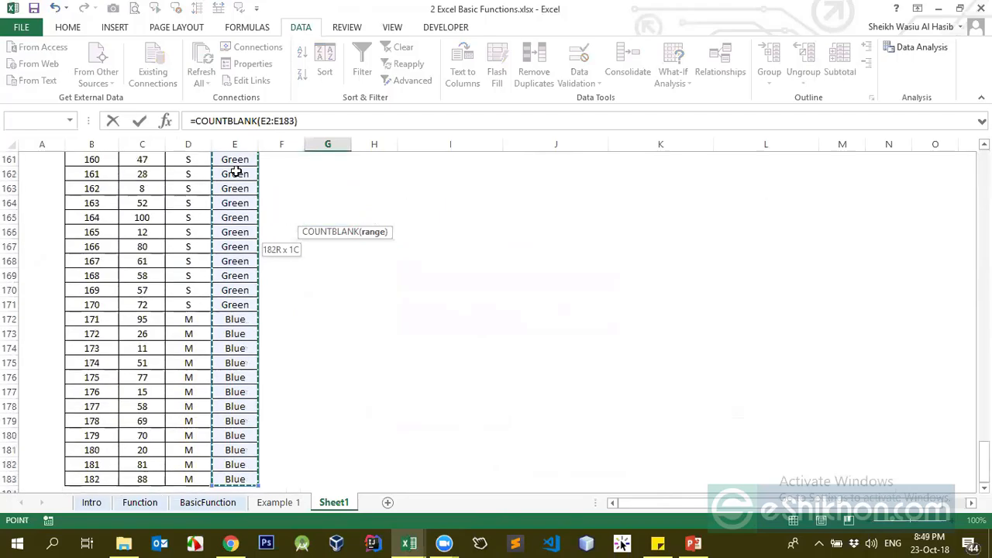
pyautogui.press('Return')
# Step: Compare the COUNTBLANK result in G5 with the blank Color cell E5
pyautogui.press('Up')
pyautogui.press('Up')
pyautogui.press('Up')
pyautogui.press('Up')
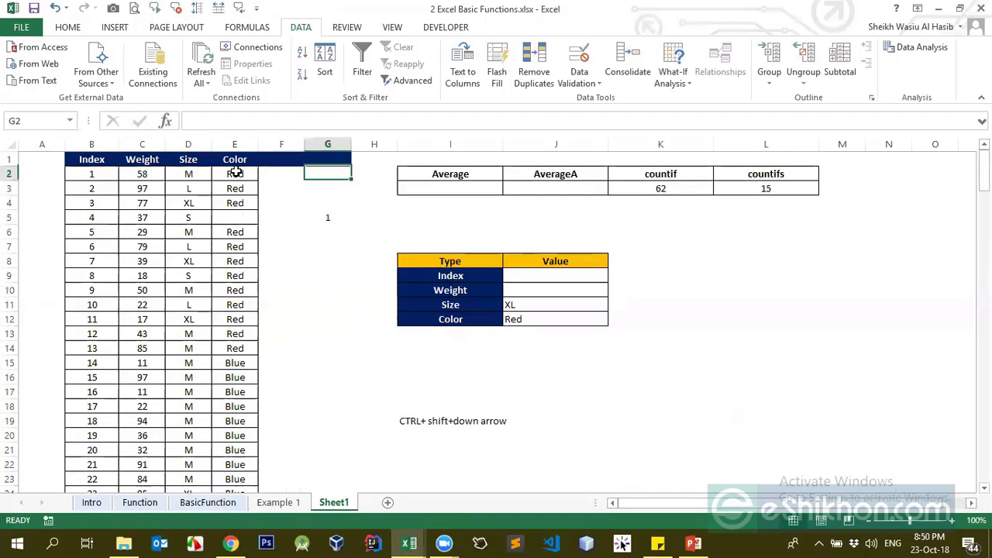
pyautogui.press('Down')
pyautogui.press('Down')
pyautogui.press('Down')
pyautogui.press('Down')
pyautogui.click(252, 223)
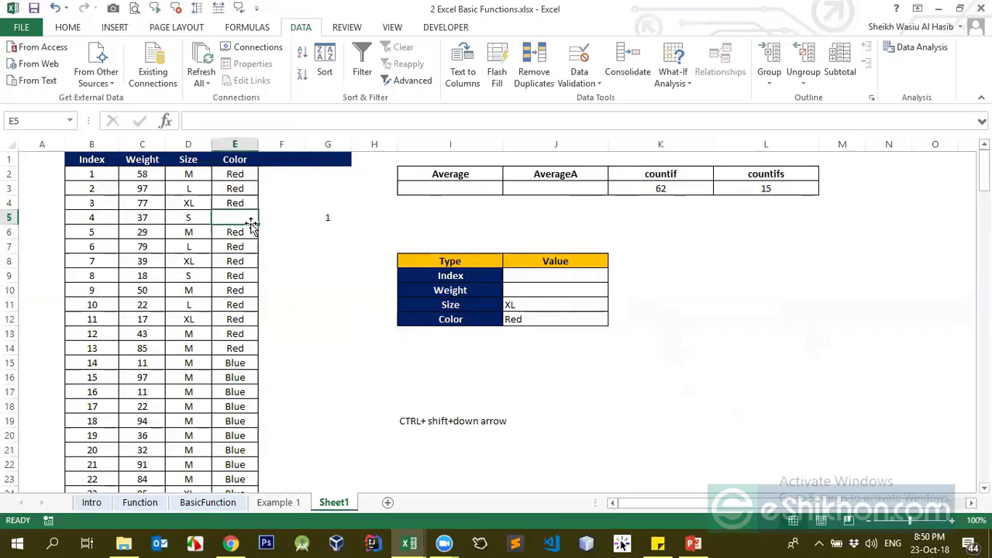
# Step: Delete the Weight value in C7 for index 6
pyautogui.click(143, 250)
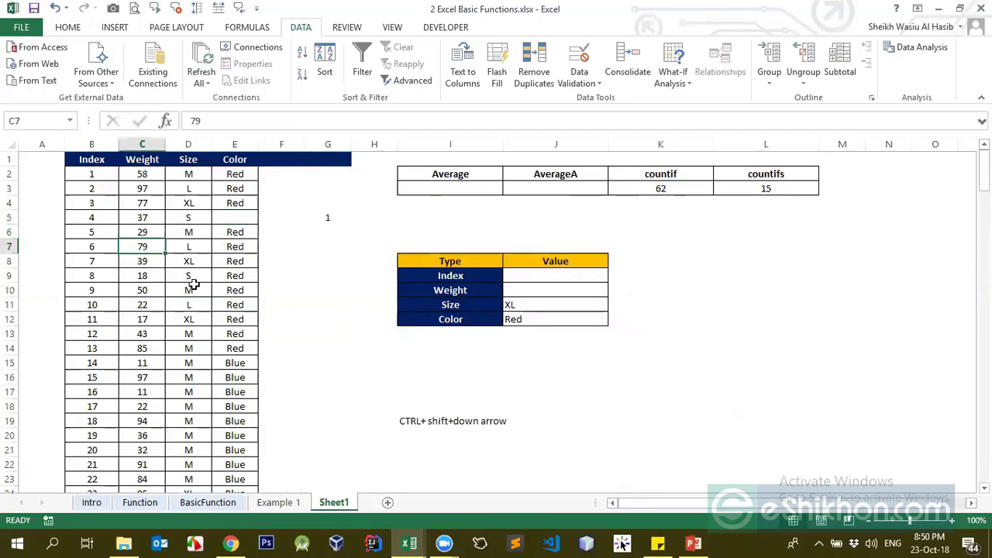
pyautogui.click(197, 307)
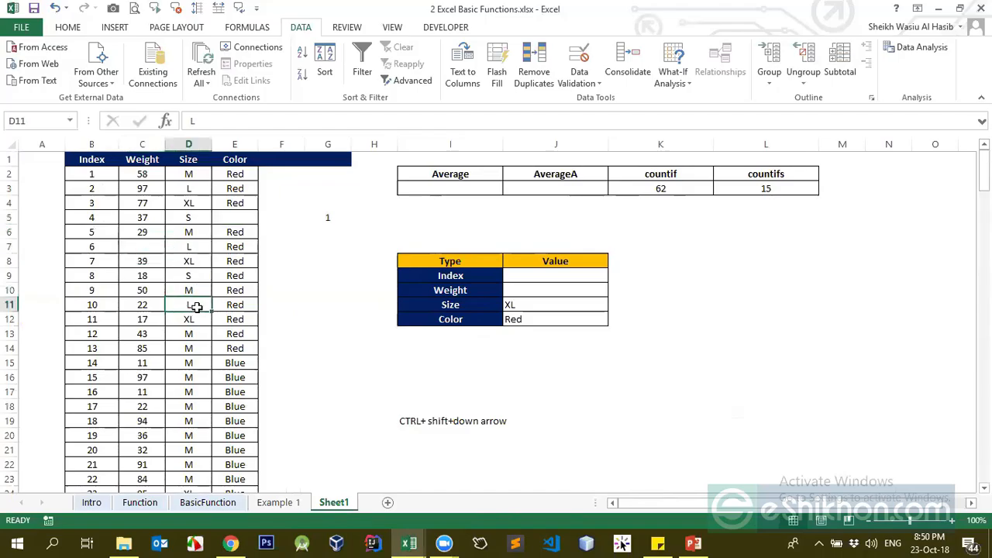
# Step: Replace the formula in G5 with COUNTBLANK over B2:E9 and check its result
pyautogui.click(323, 221)
pyautogui.write('=sum')
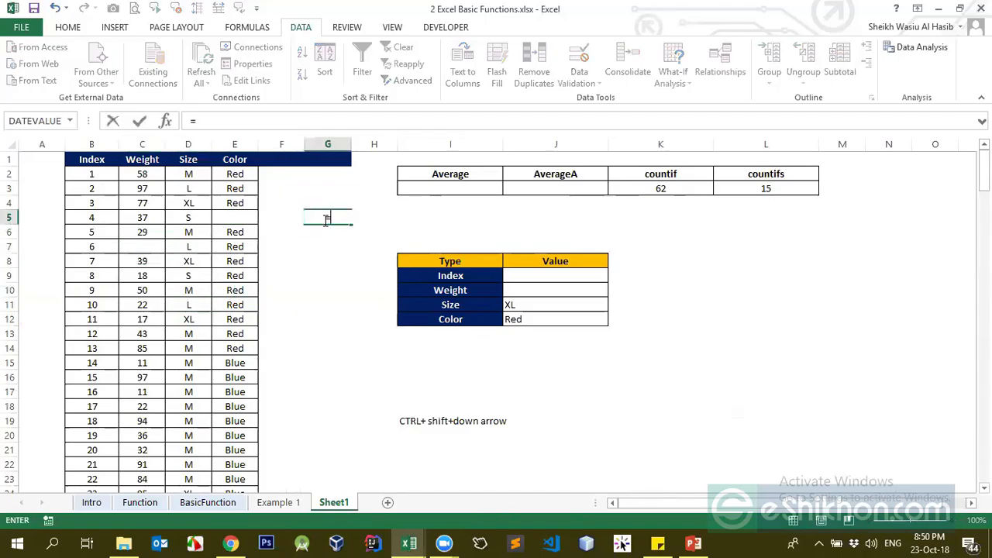
pyautogui.press('BackSpace')
pyautogui.press('BackSpace')
pyautogui.press('BackSpace')
pyautogui.write('countb')
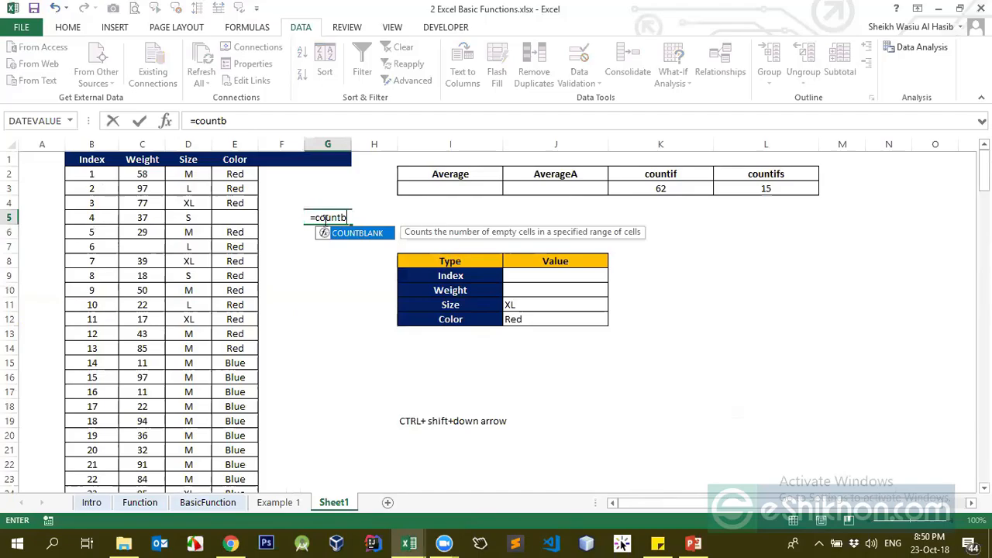
pyautogui.press('Tab')
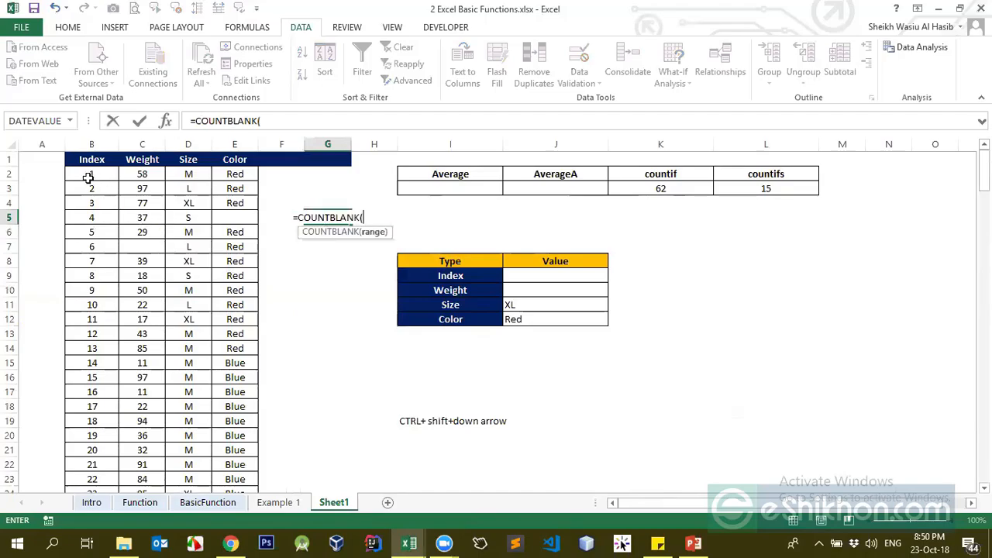
pyautogui.moveTo(90, 178); pyautogui.dragTo(233, 282)
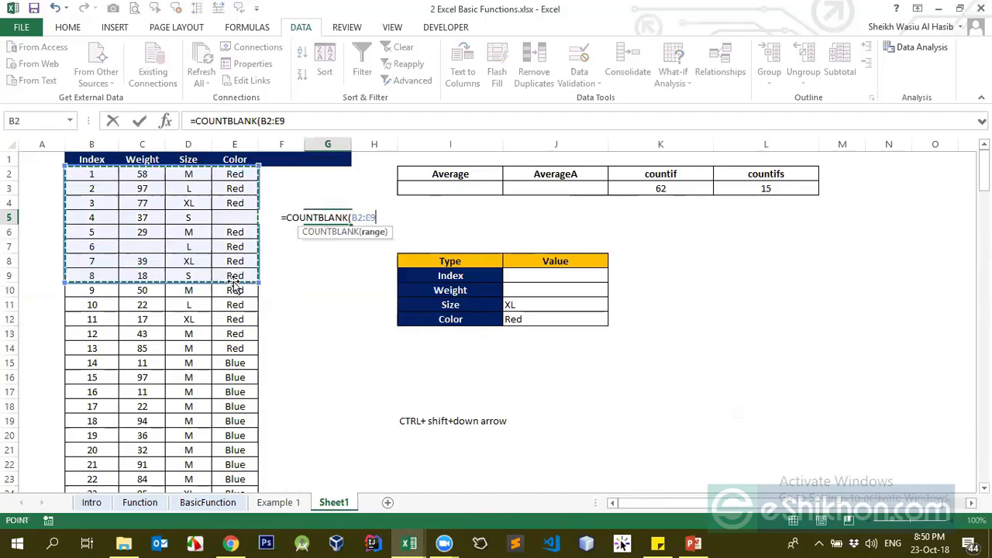
pyautogui.write(')')
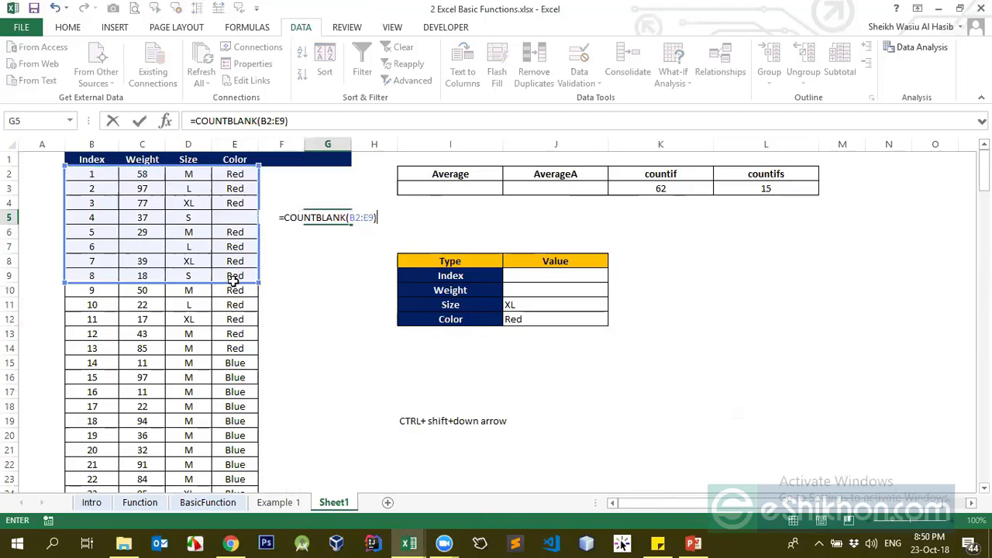
pyautogui.press('Return')
pyautogui.click(321, 218)
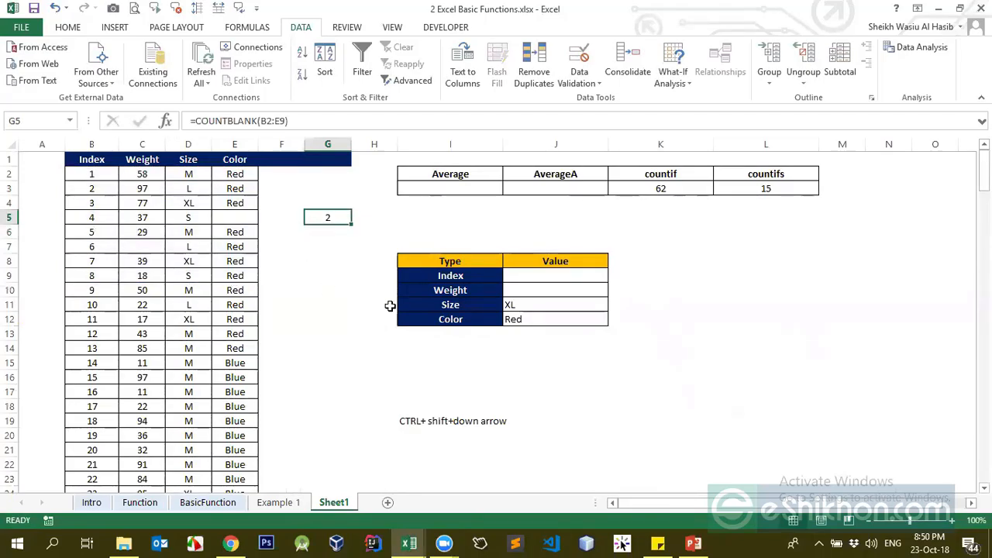
# Step: Clear the COUNTBLANK formula from G5
pyautogui.click(358, 248)
pyautogui.click(354, 263)
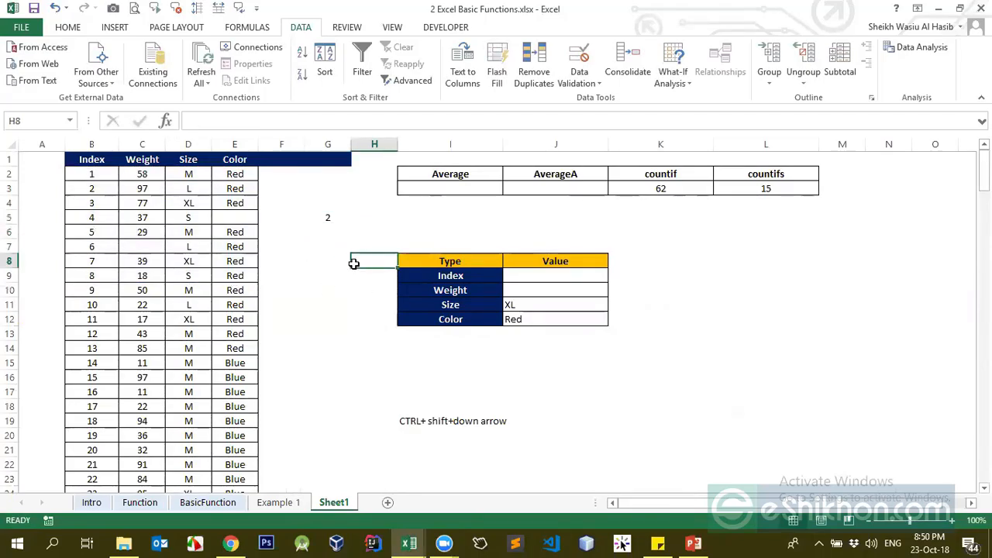
pyautogui.click(332, 221)
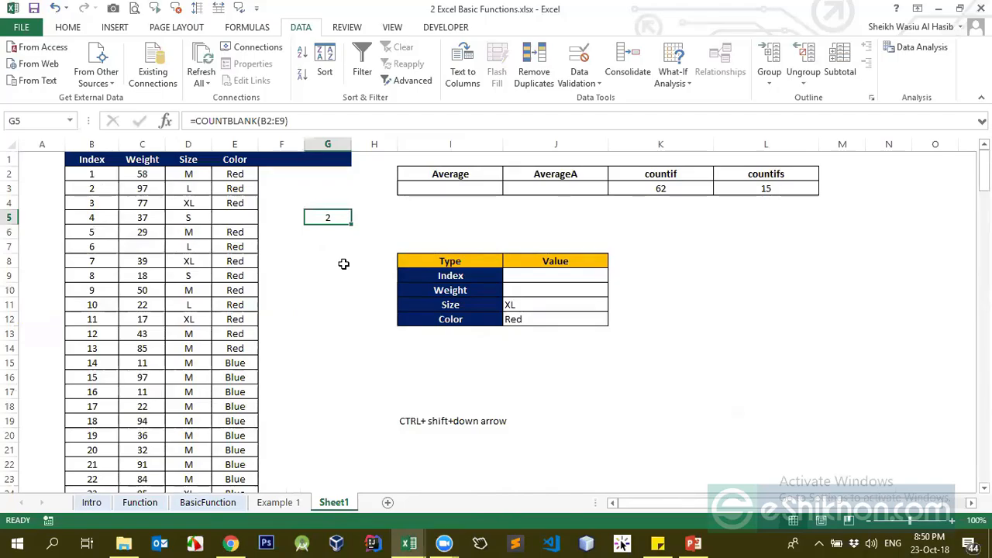
pyautogui.press('Delete')
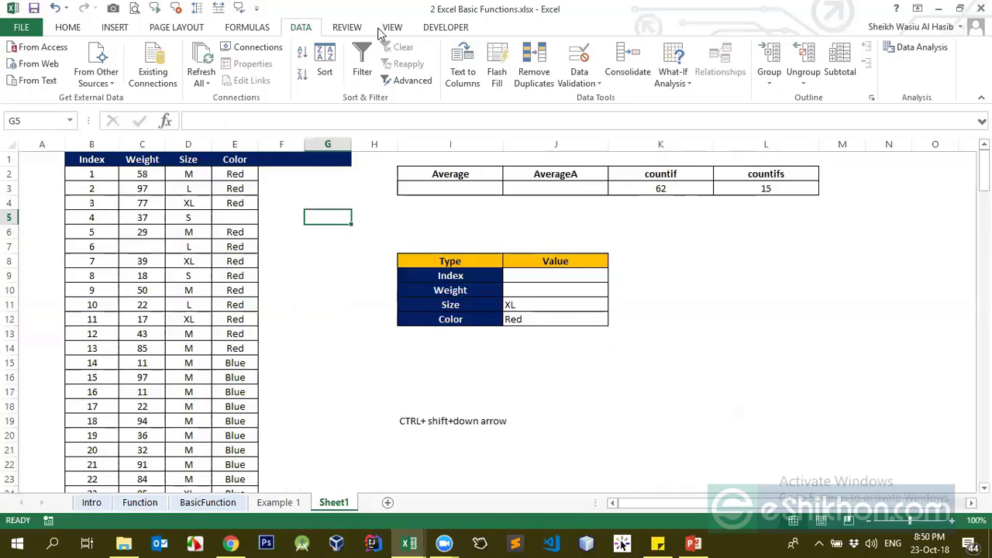